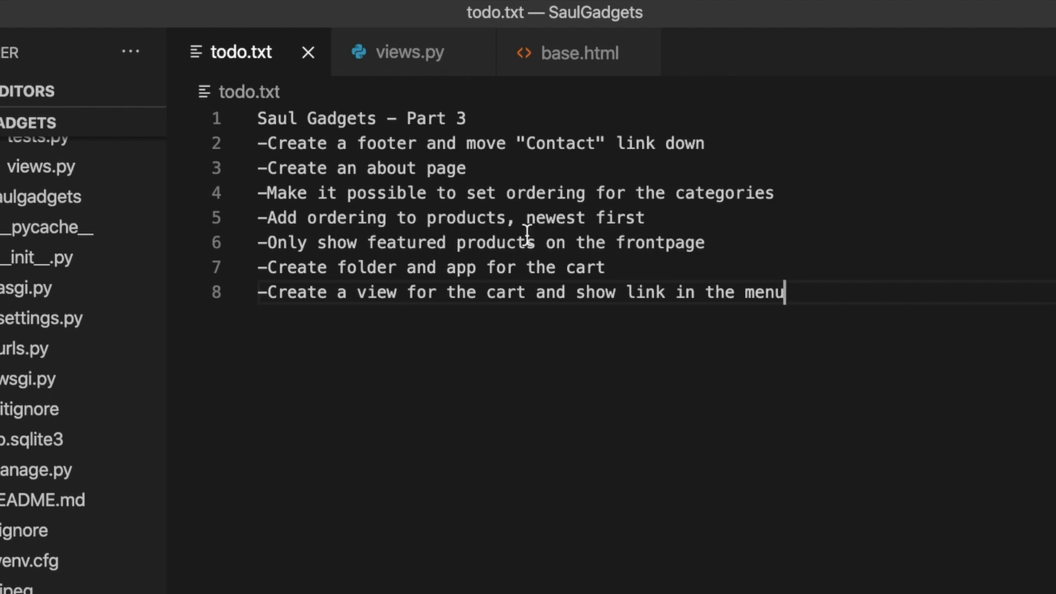
Review the remaining to-do tasks — footer, about page, ordering, featured products, cart — ending on the footer task
{"action": "left_click", "coordinate": [268, 143]}
{"action": "left_click_drag", "start_coordinate": [268, 142], "coordinate": [634, 276]}
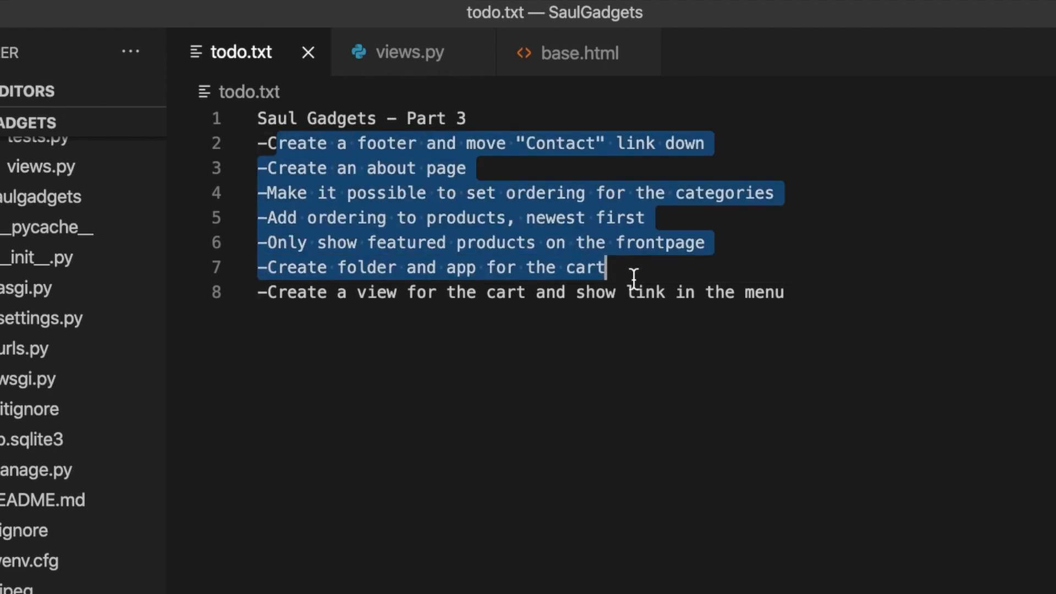
{"action": "left_click", "coordinate": [634, 276]}
{"action": "left_click_drag", "start_coordinate": [288, 142], "coordinate": [508, 143]}
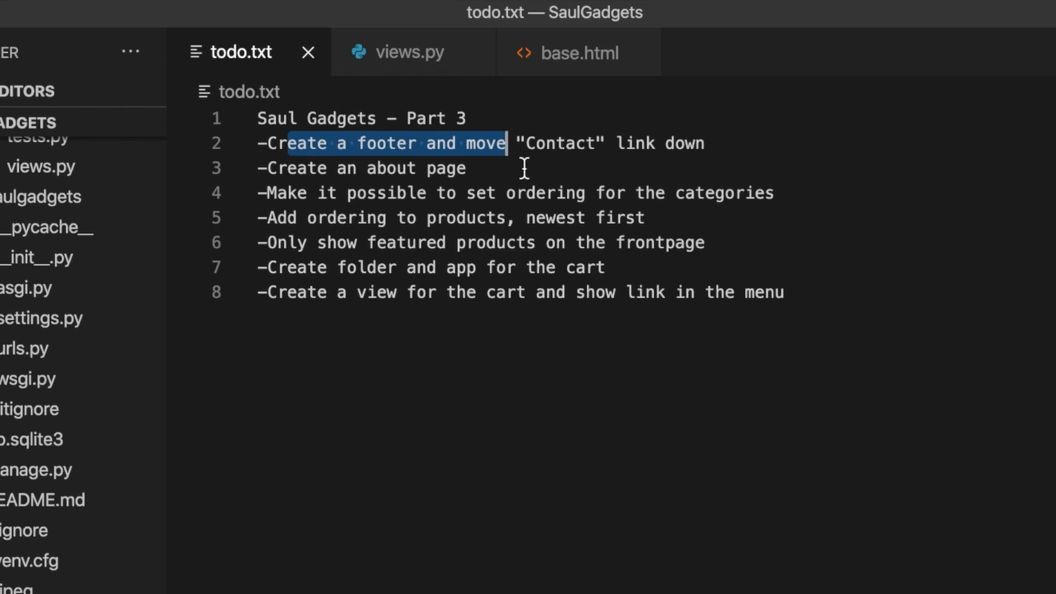
{"action": "left_click", "coordinate": [504, 168]}
{"action": "left_click_drag", "start_coordinate": [468, 169], "coordinate": [294, 170]}
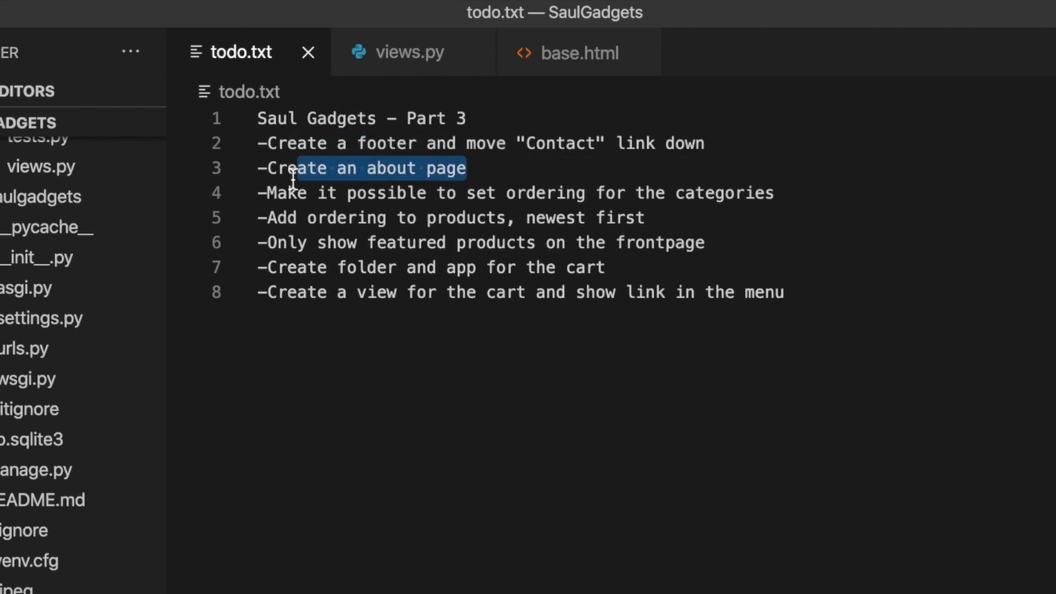
{"action": "left_click_drag", "start_coordinate": [269, 193], "coordinate": [528, 195]}
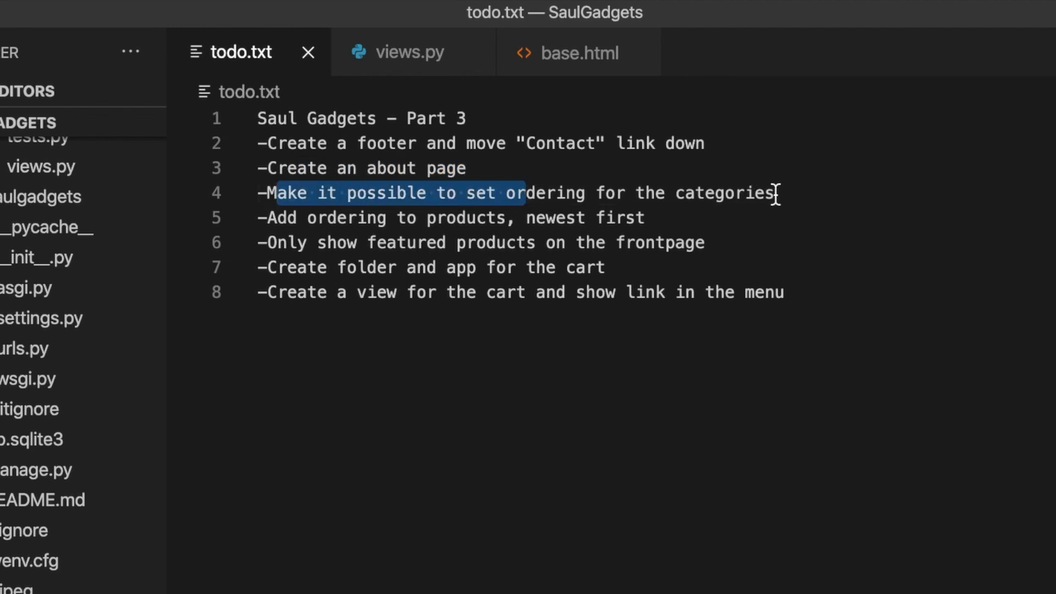
{"action": "left_click_drag", "start_coordinate": [776, 193], "coordinate": [636, 193]}
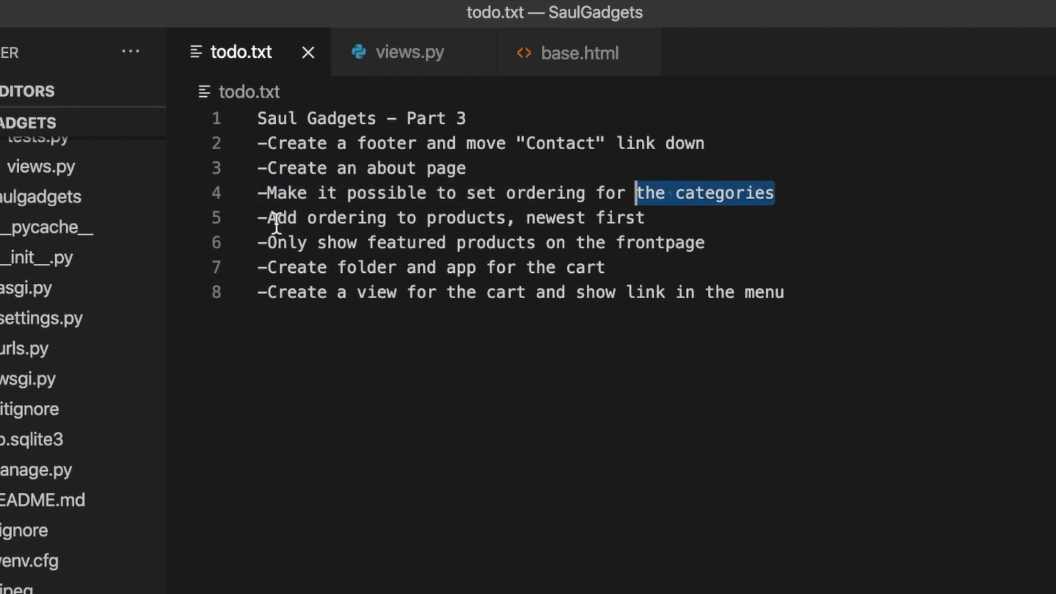
{"action": "left_click_drag", "start_coordinate": [268, 218], "coordinate": [442, 218]}
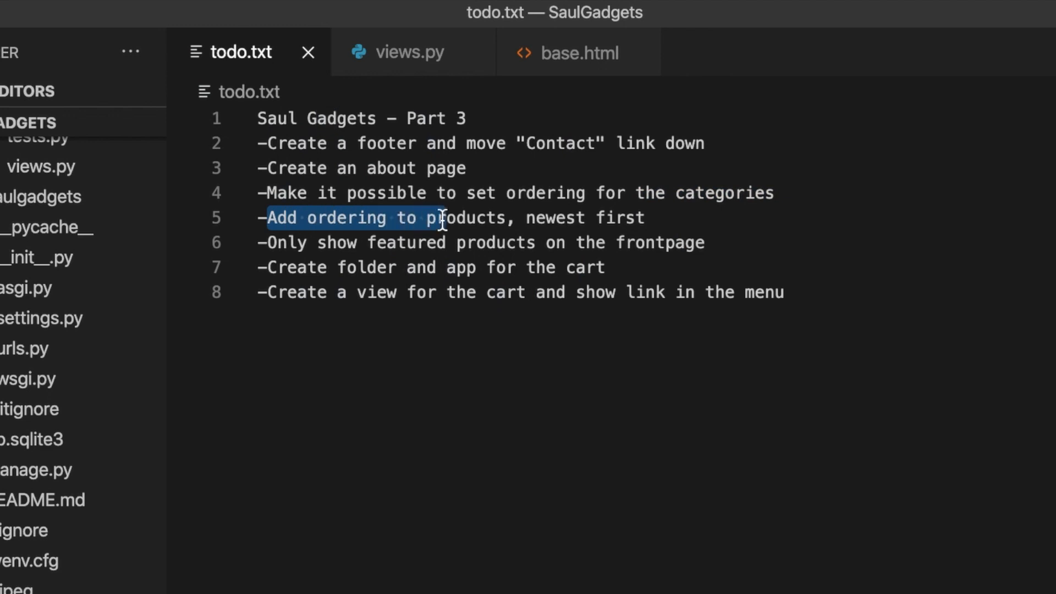
{"action": "left_click_drag", "start_coordinate": [646, 218], "coordinate": [507, 219]}
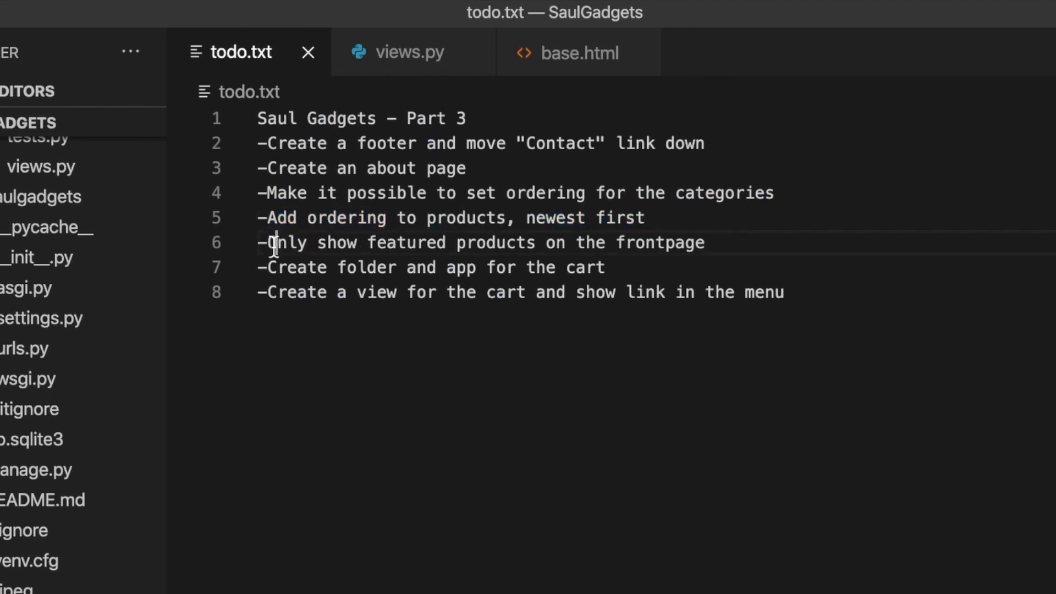
{"action": "left_click_drag", "start_coordinate": [273, 243], "coordinate": [467, 242]}
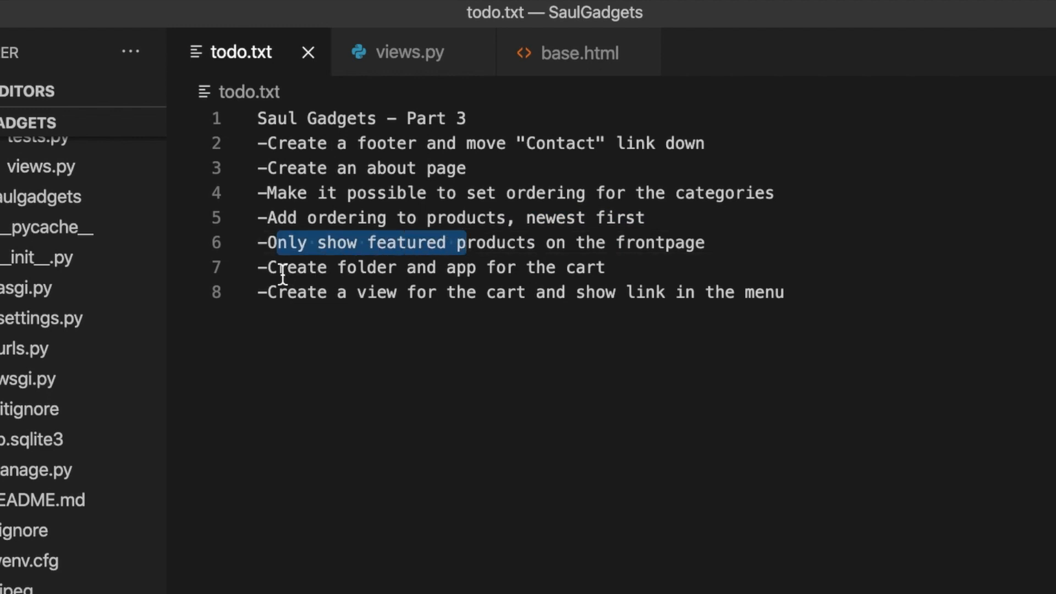
{"action": "mouse_move", "coordinate": [264, 268]}
{"action": "left_mouse_down"}
{"action": "mouse_move", "coordinate": [571, 248]}
{"action": "mouse_move", "coordinate": [610, 273]}
{"action": "left_mouse_up"}
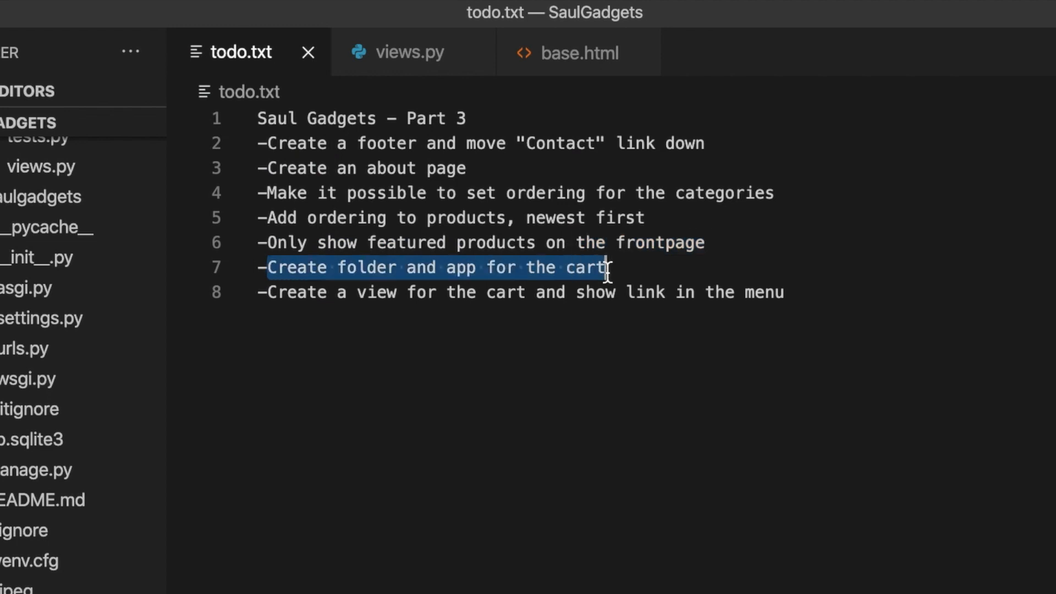
{"action": "left_click_drag", "start_coordinate": [309, 295], "coordinate": [479, 296]}
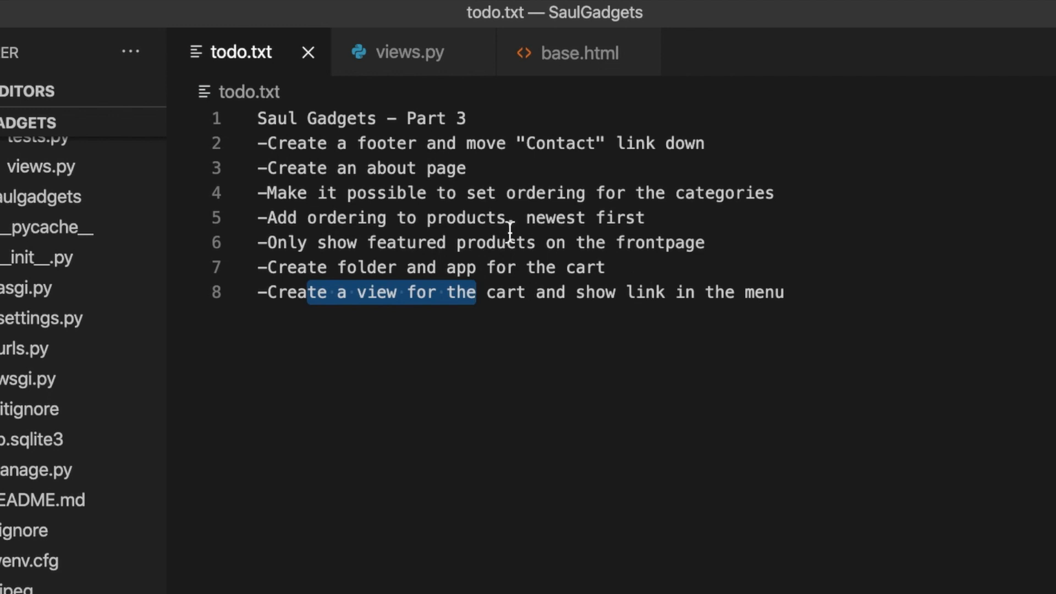
{"action": "left_click_drag", "start_coordinate": [267, 145], "coordinate": [767, 135]}
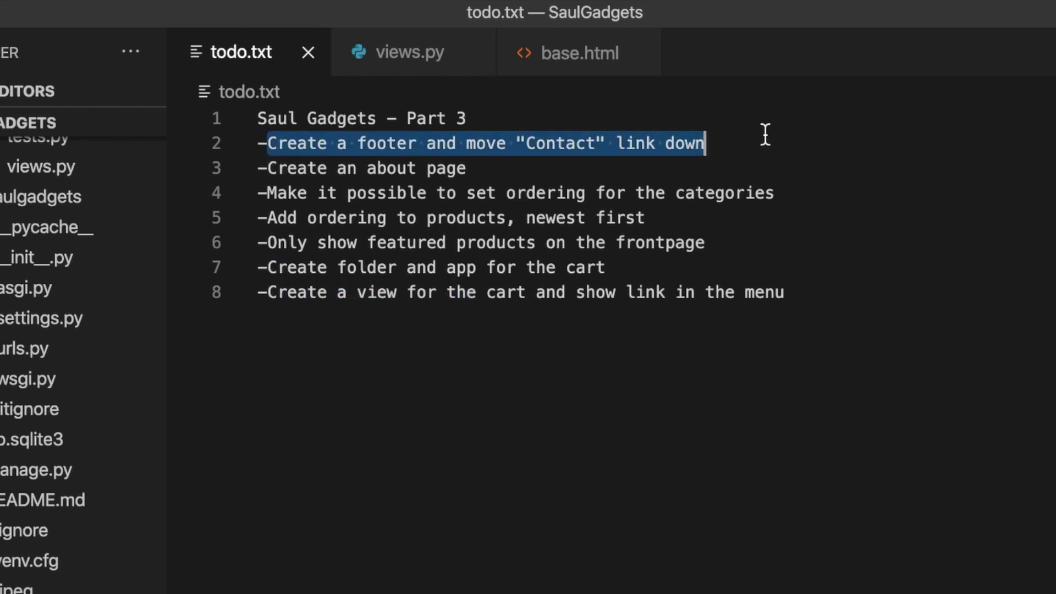
In base.html add <footer class="footer"> with columns, a column is-4 and an h2 subtitle 'Saul Gadgets'
{"action": "left_click", "coordinate": [570, 54]}
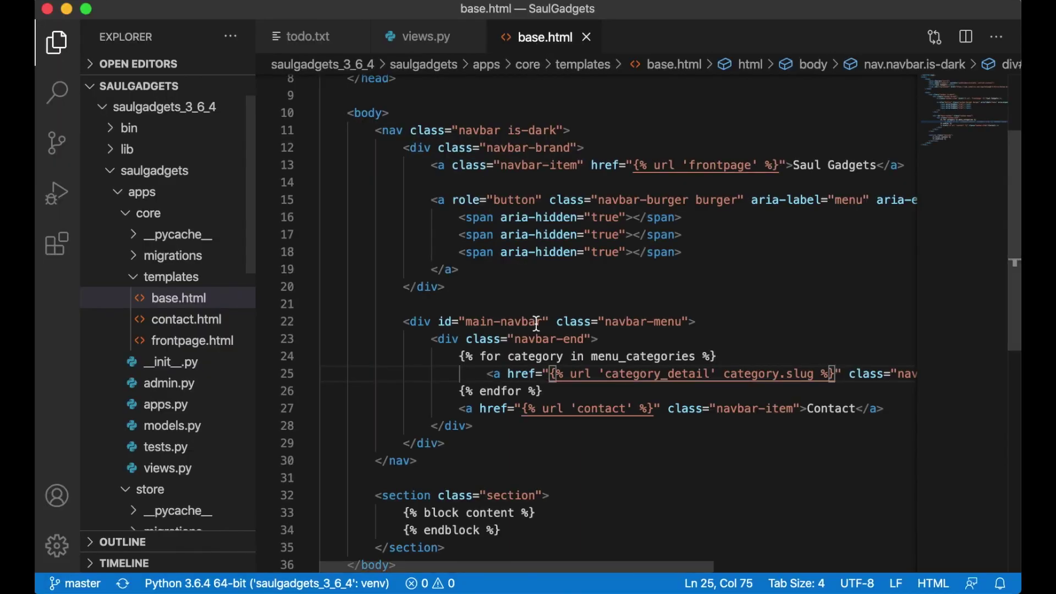
{"action": "scroll", "coordinate": [535, 324], "scroll_direction": "down", "scroll_amount": 3}
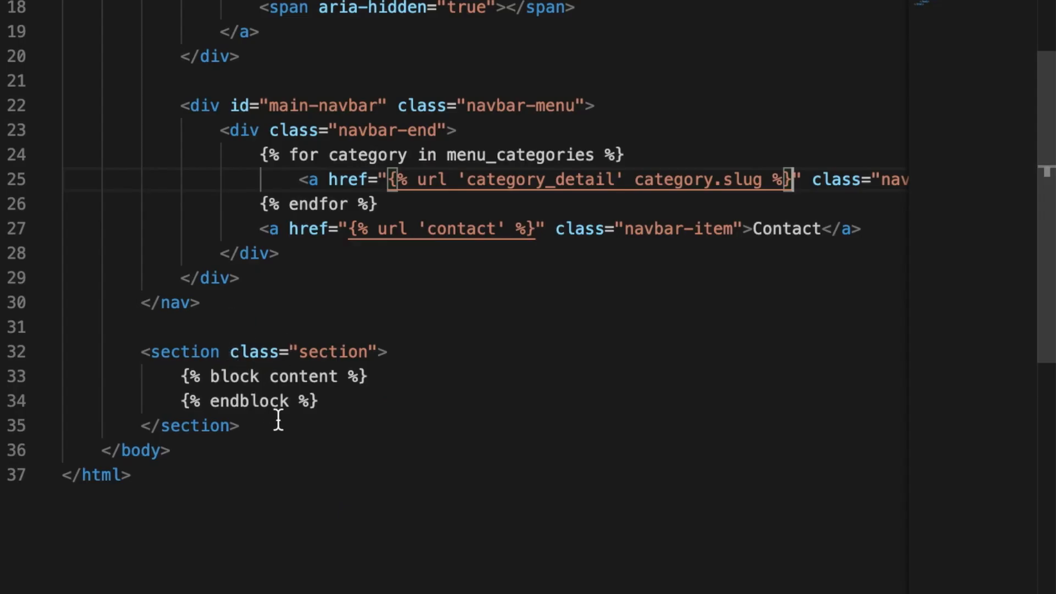
{"action": "left_click", "coordinate": [281, 425]}
{"action": "key", "text": "Return"}
{"action": "key", "text": "Return"}
{"action": "type", "text": "<"}
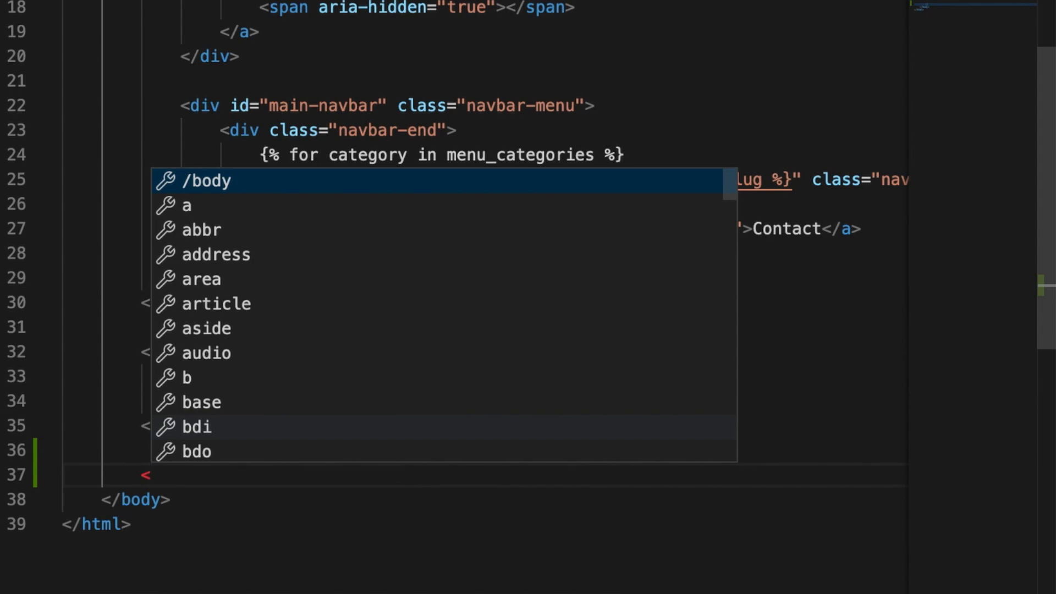
{"action": "type", "text": "footer c"}
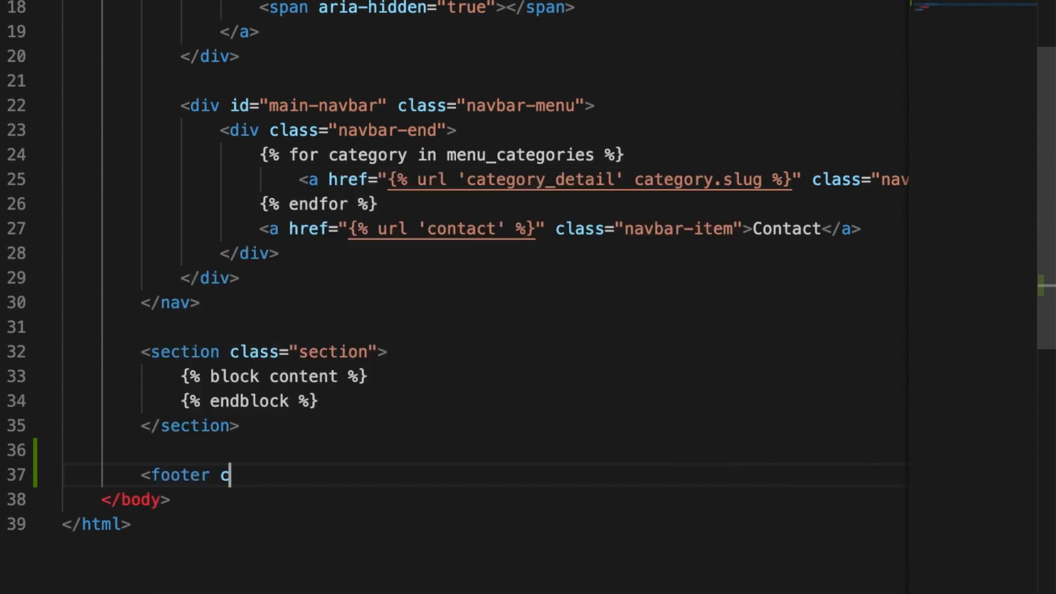
{"action": "type", "text": "lass=\"footer"}
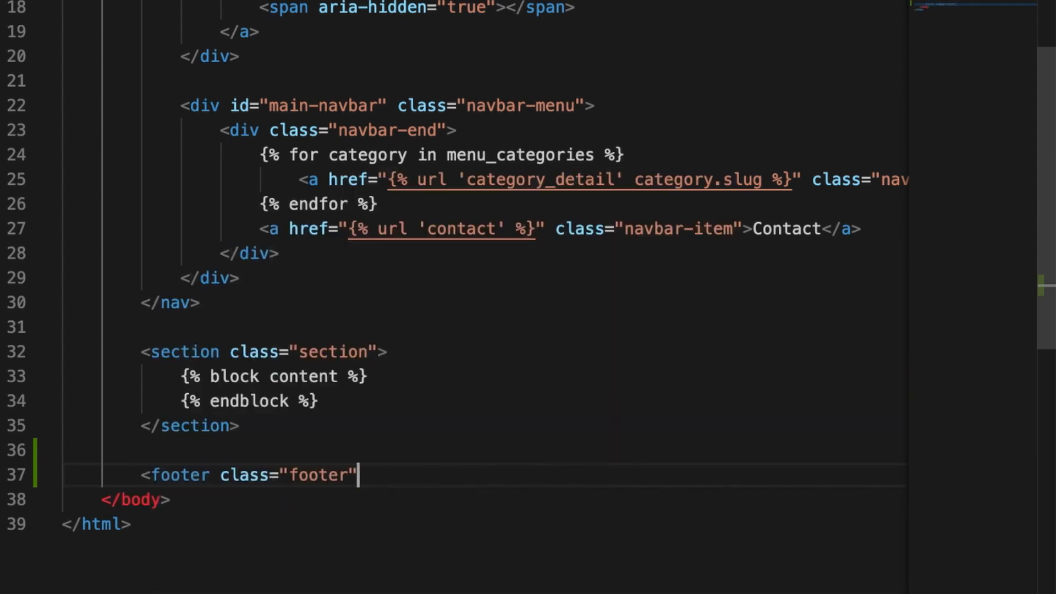
{"action": "type", "text": "\"></footer>"}
{"action": "key", "text": "Return"}
{"action": "type", "text": "<"}
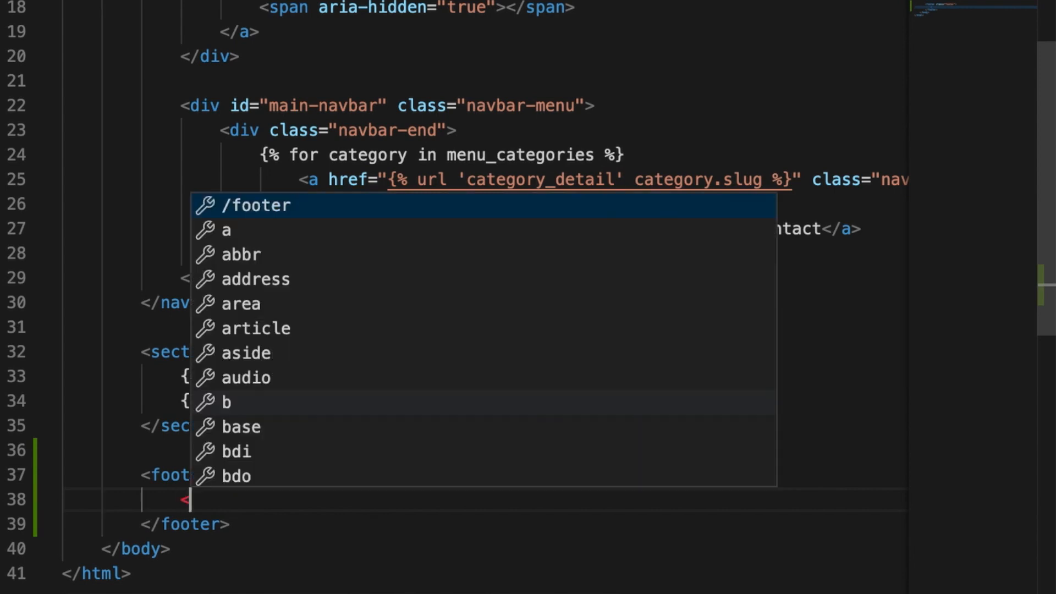
{"action": "type", "text": "d"}
{"action": "key", "text": "BackSpace"}
{"action": "type", "text": "div"}
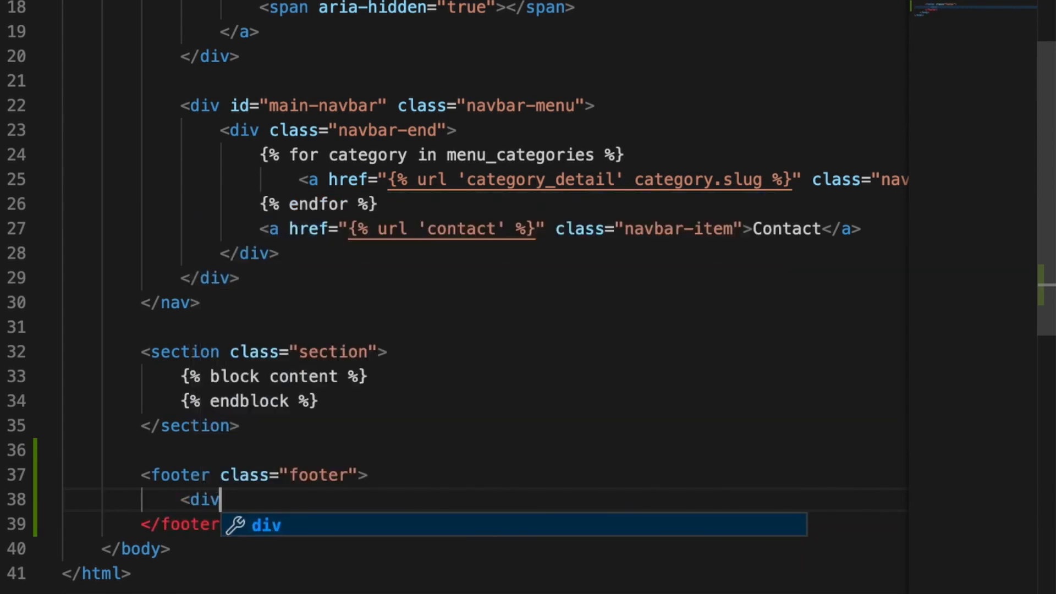
{"action": "type", "text": " class"}
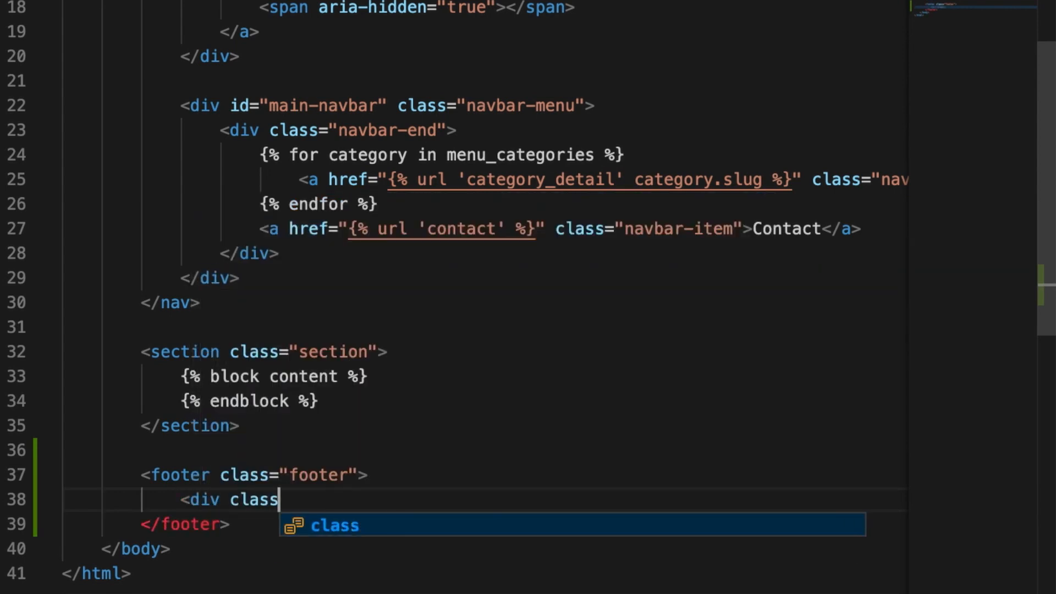
{"action": "type", "text": "=\"columns\"></div>"}
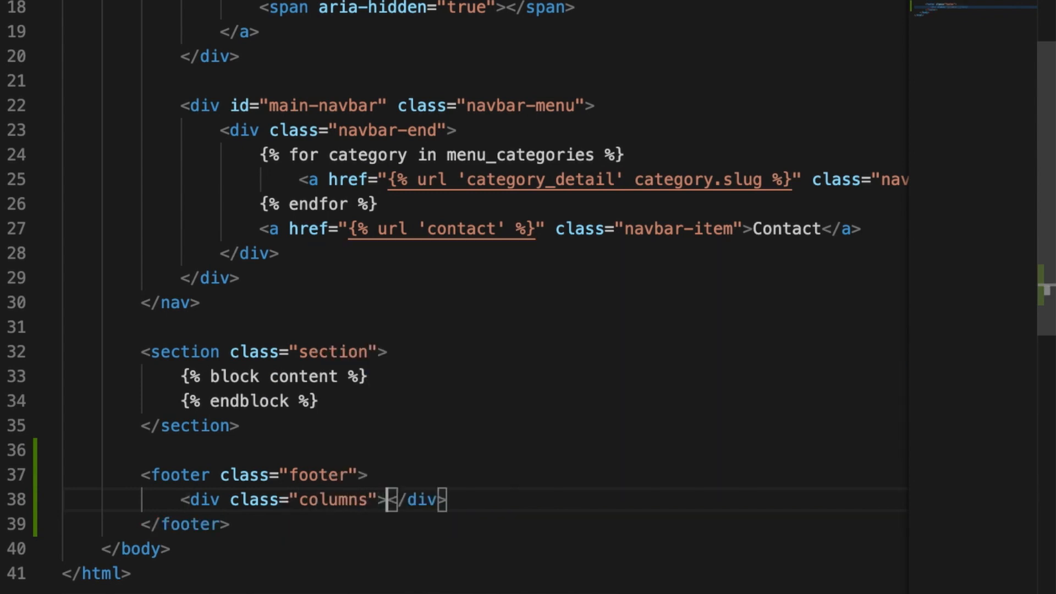
{"action": "key", "text": "Return"}
{"action": "type", "text": "<div class=\""}
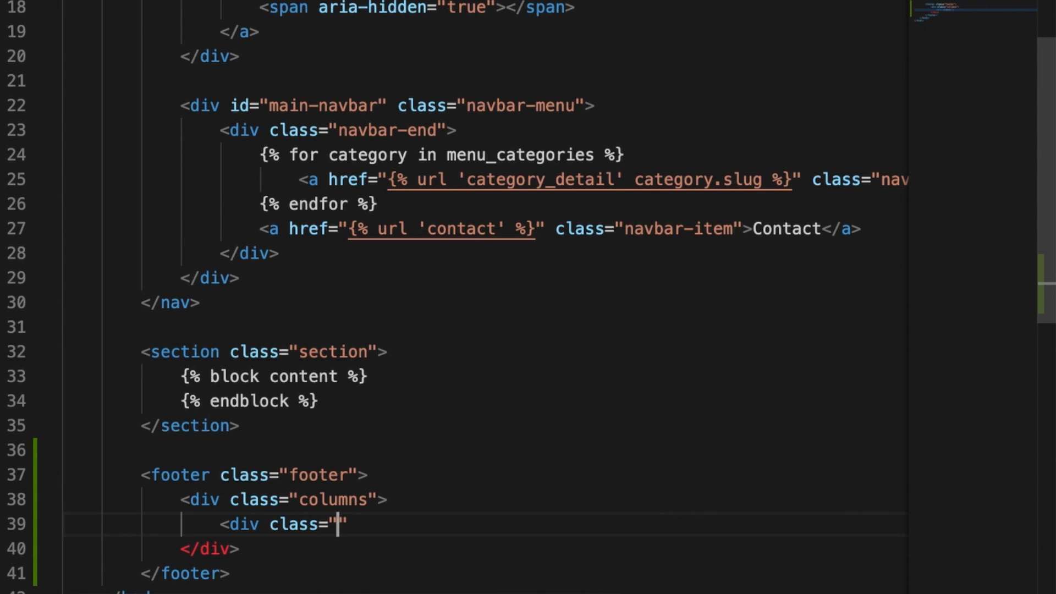
{"action": "type", "text": "column in"}
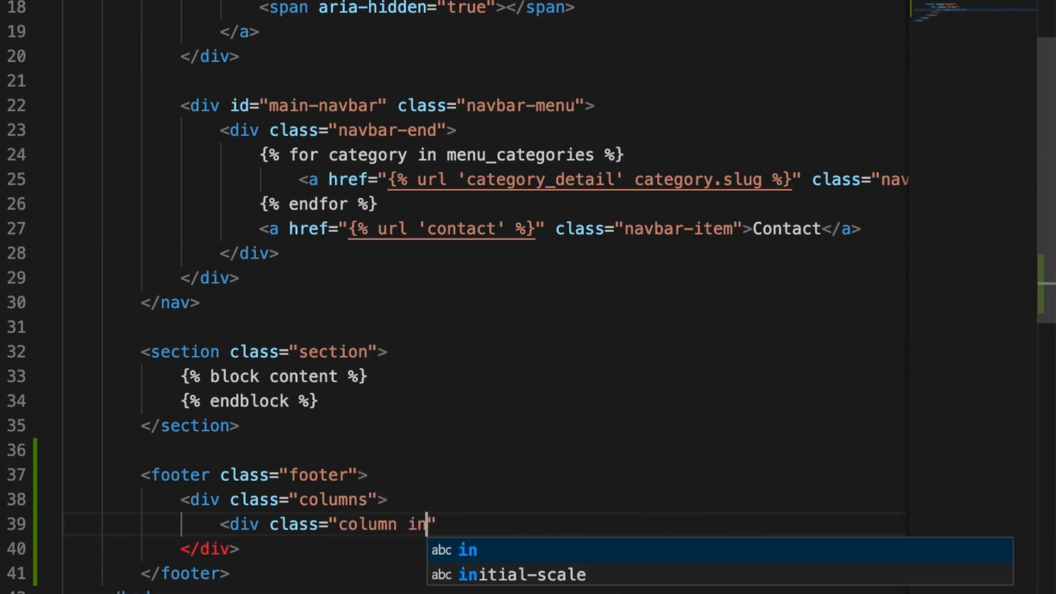
{"action": "key", "text": "BackSpace"}
{"action": "type", "text": "s-"}
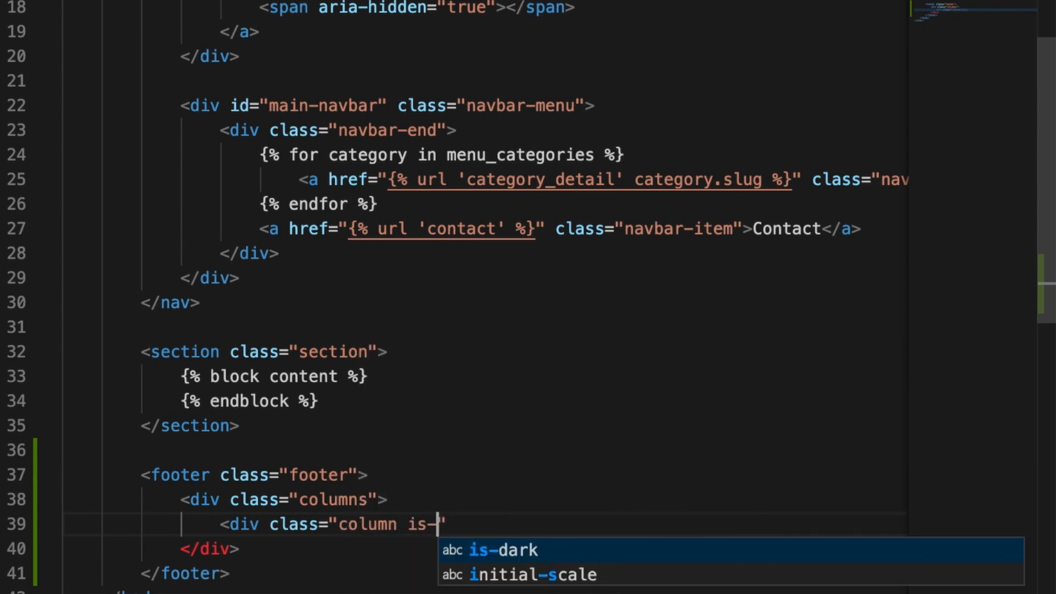
{"action": "type", "text": "4\"></div>"}
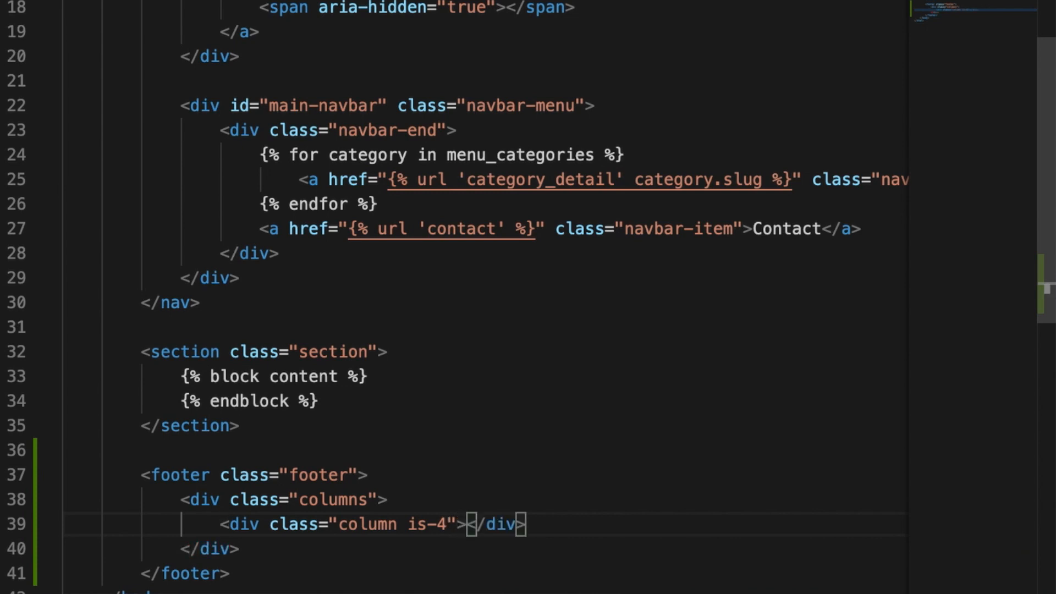
{"action": "key", "text": "Return"}
{"action": "type", "text": "<h2 cla"}
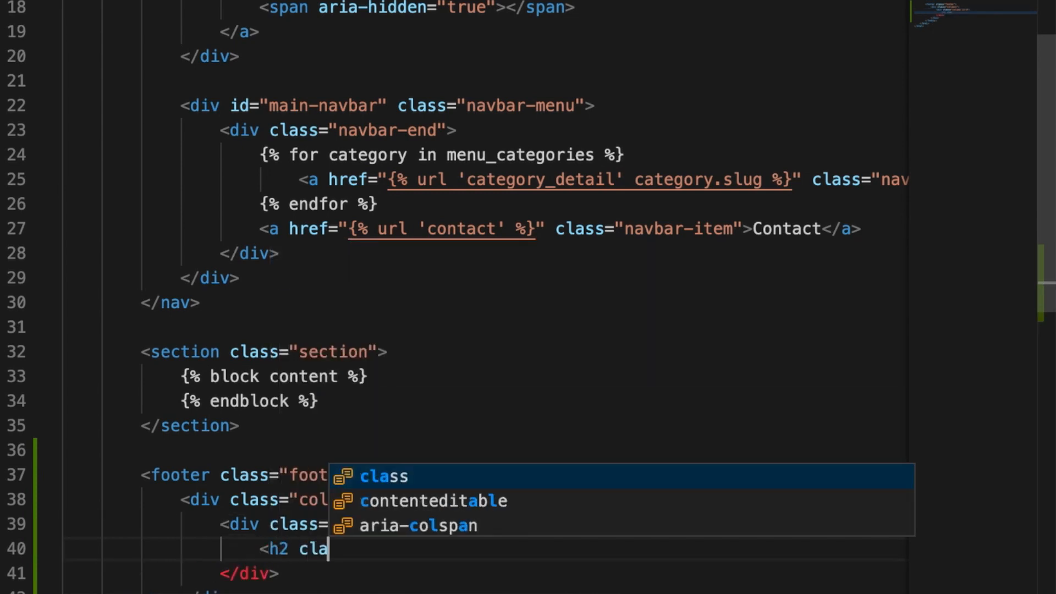
{"action": "type", "text": "ss=\"subtitle"}
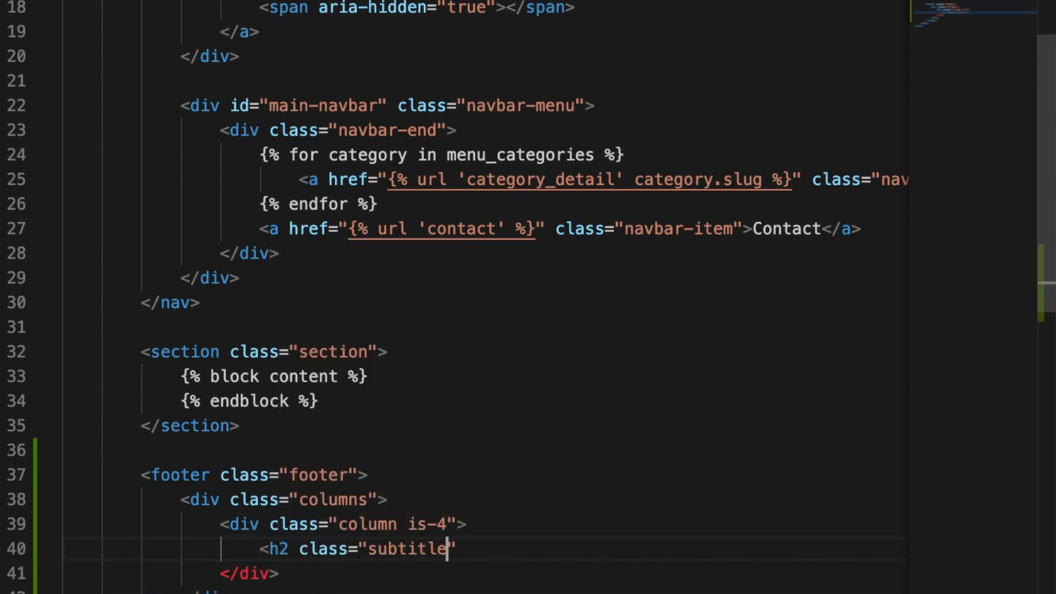
{"action": "type", "text": "\">Saul G"}
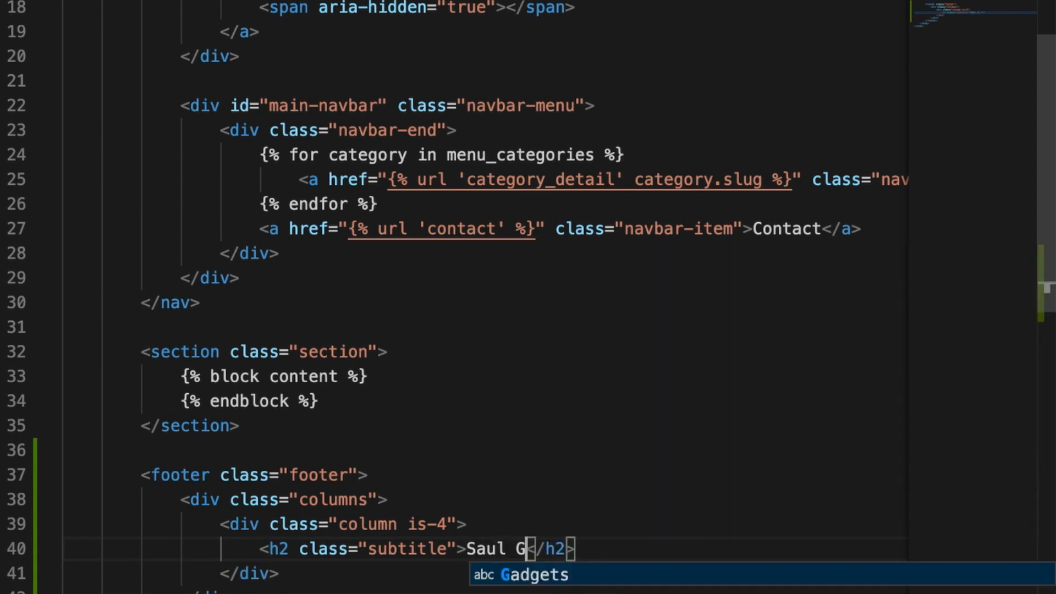
{"action": "type", "text": "adgets"}
{"action": "scroll", "coordinate": [528, 330], "scroll_direction": "down", "scroll_amount": 3}
{"action": "scroll", "coordinate": [529, 331], "scroll_direction": "down", "scroll_amount": 3}
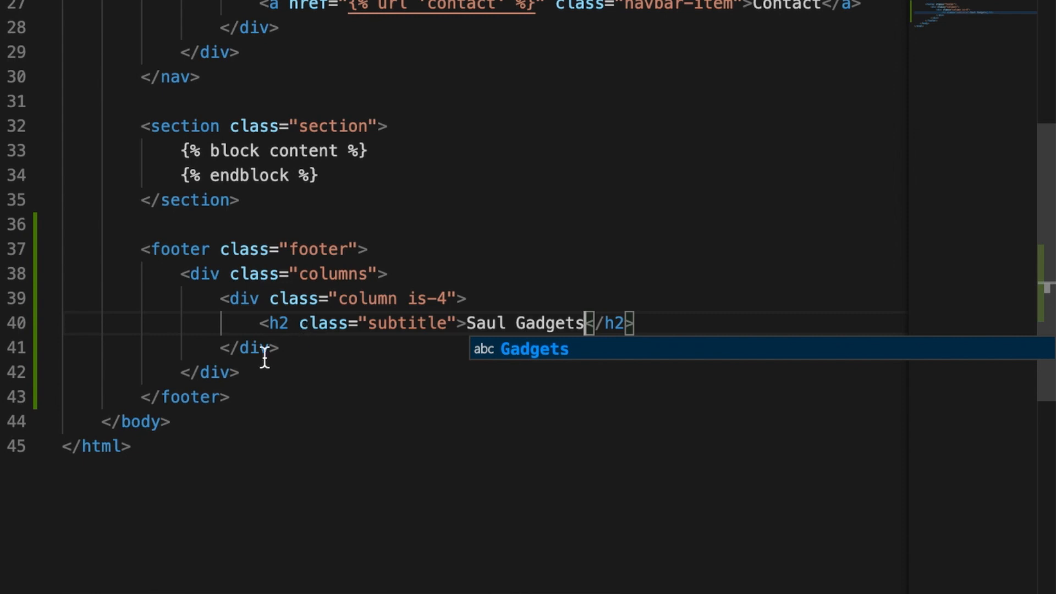
{"action": "left_click", "coordinate": [305, 349]}
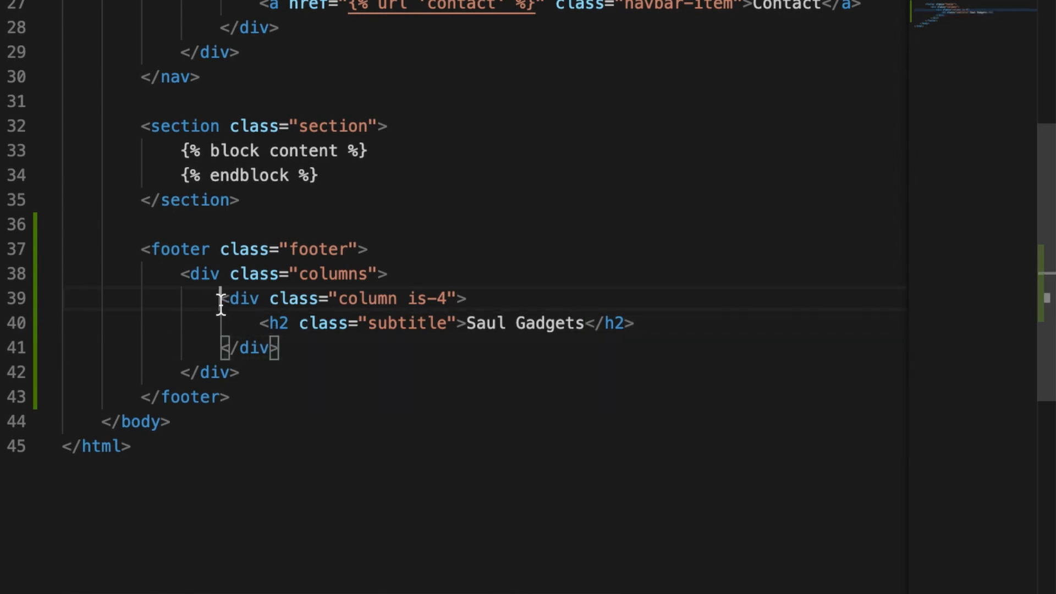
Add a second footer column with class is-8 below the first, with an empty line inside
{"action": "left_click_drag", "start_coordinate": [222, 299], "coordinate": [467, 298]}
{"action": "key", "text": "ctrl+c"}
{"action": "left_click", "coordinate": [348, 349]}
{"action": "key", "text": "Return"}
{"action": "key", "text": "Return"}
{"action": "key", "text": "ctrl+v"}
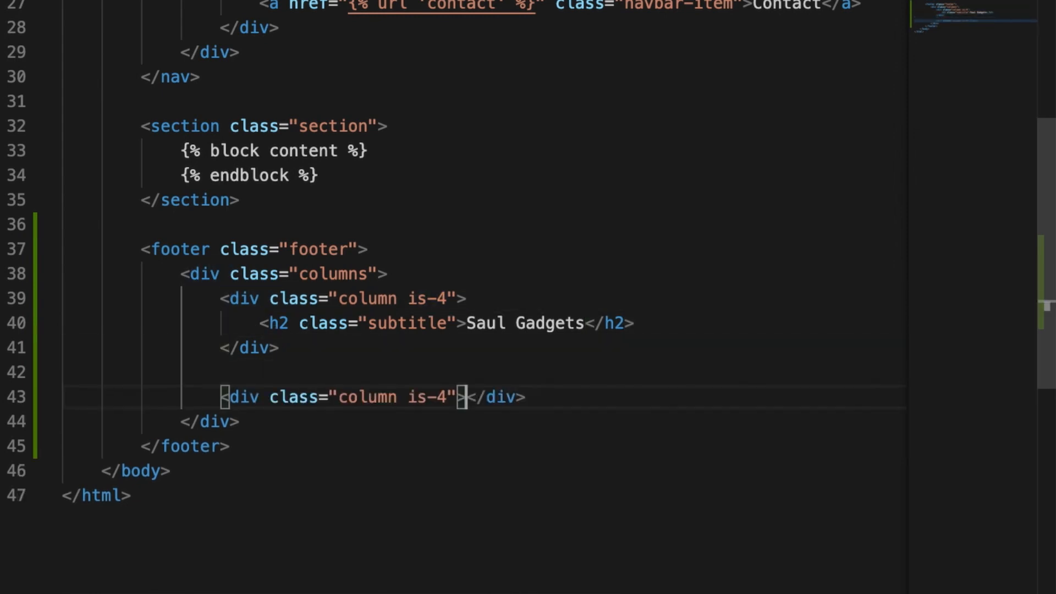
{"action": "left_click", "coordinate": [447, 397]}
{"action": "key", "text": "BackSpace"}
{"action": "type", "text": "8"}
{"action": "left_click", "coordinate": [468, 397]}
{"action": "key", "text": "Return"}
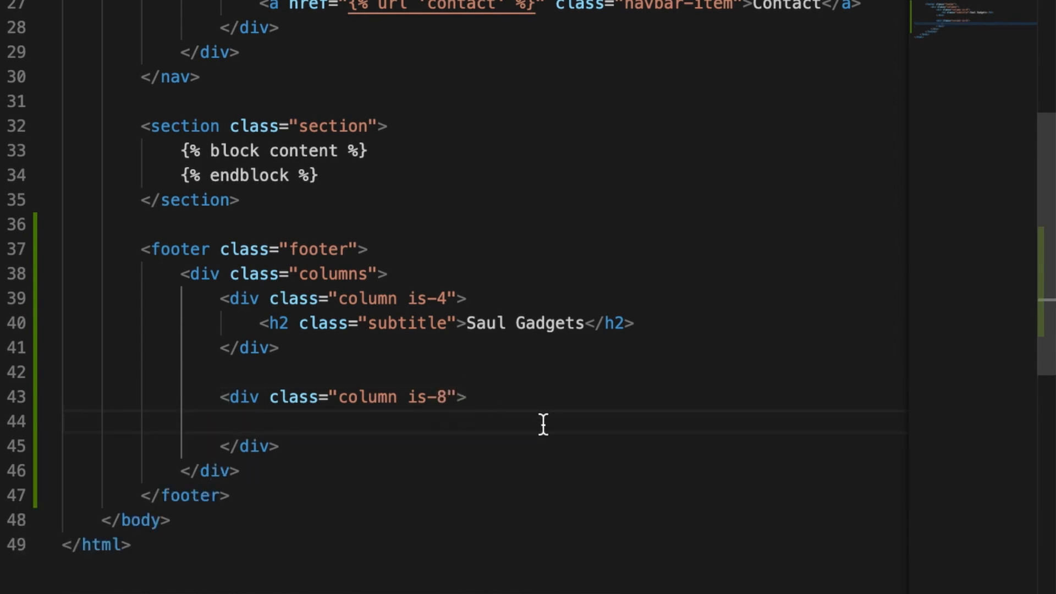
{"action": "type", "text": "<a"}
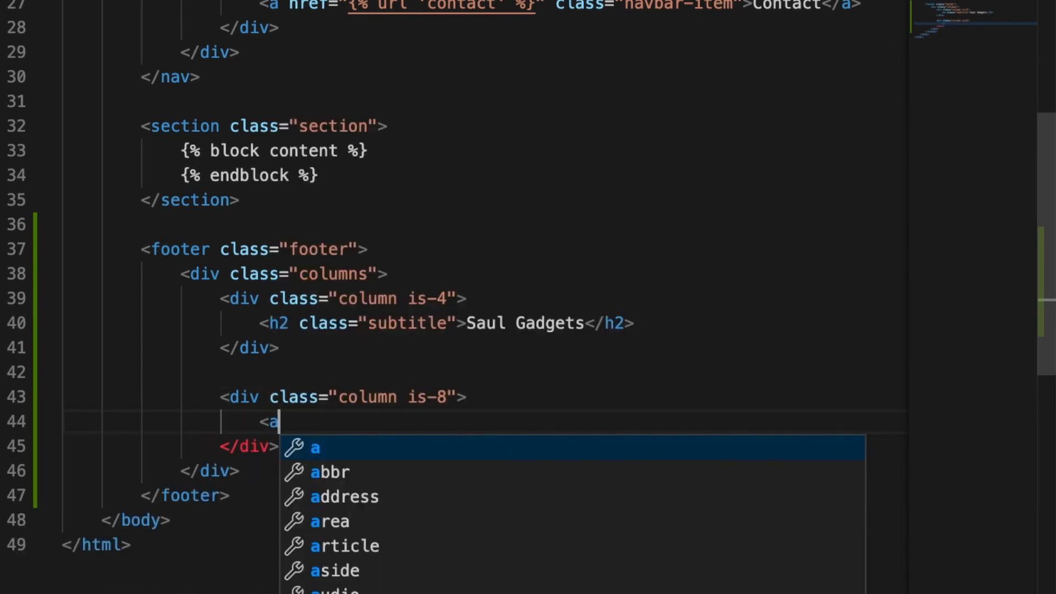
Move the navbar Contact link into the new footer column and reload the site in Chrome
{"action": "left_click", "coordinate": [568, 161]}
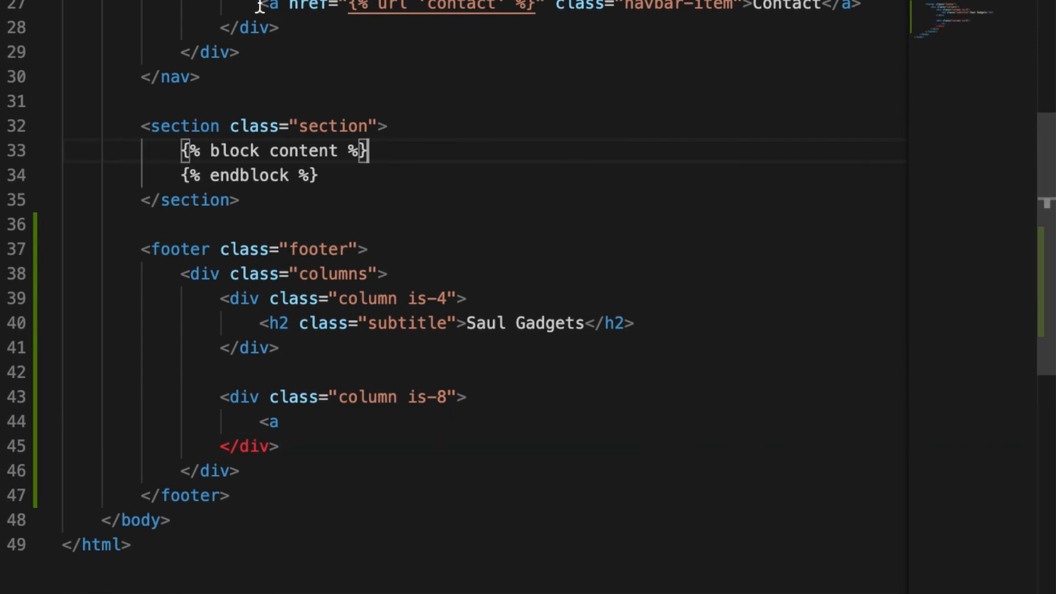
{"action": "left_click_drag", "start_coordinate": [261, 6], "coordinate": [868, 7]}
{"action": "key", "text": "ctrl+c"}
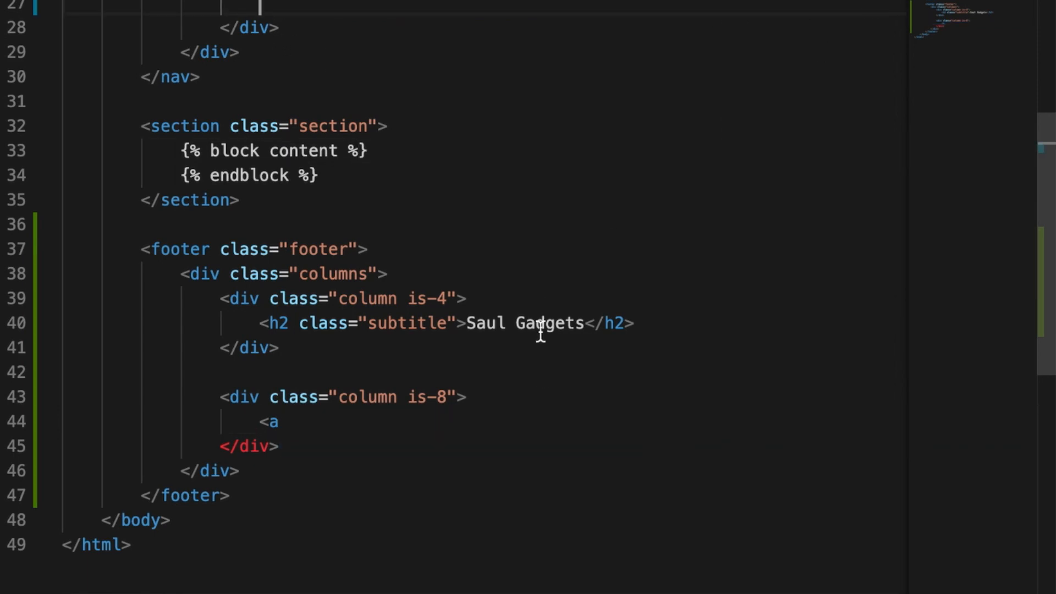
{"action": "left_click", "coordinate": [308, 429]}
{"action": "key", "text": "BackSpace"}
{"action": "key", "text": "BackSpace"}
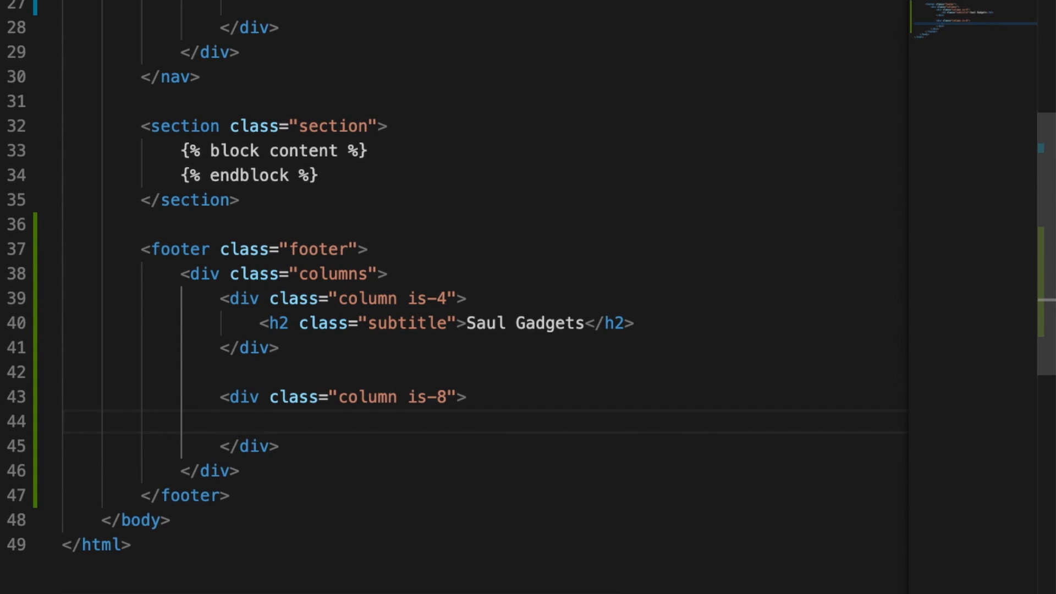
{"action": "key", "text": "ctrl+v"}
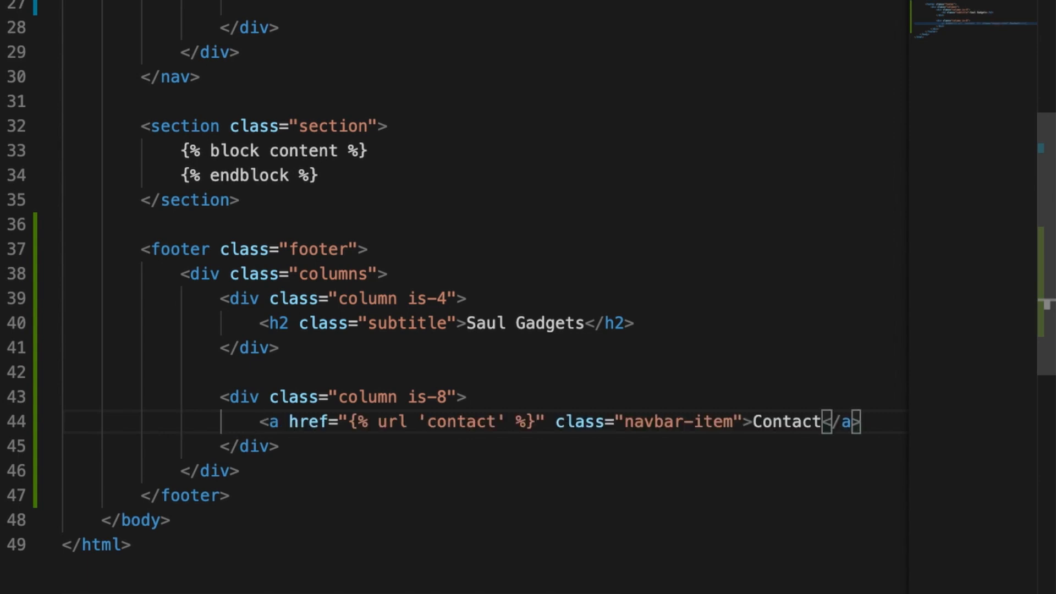
{"action": "key", "text": "super+Tab"}
{"action": "key", "text": "super+Tab"}
{"action": "key", "text": "super+r"}
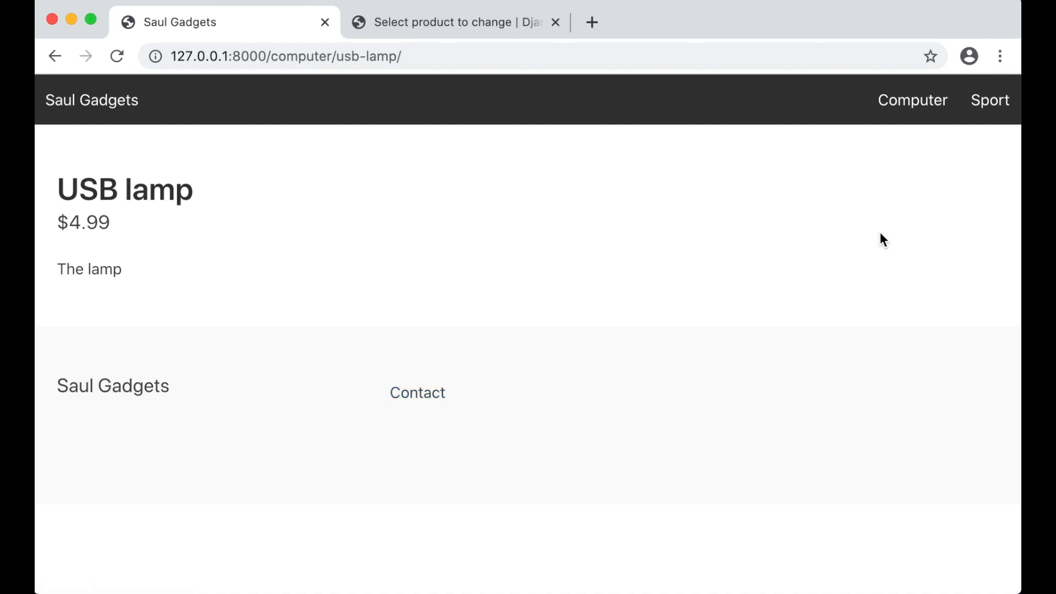
Mark the footer task DONE in the to-do list and save it
{"action": "key", "text": "super+Tab"}
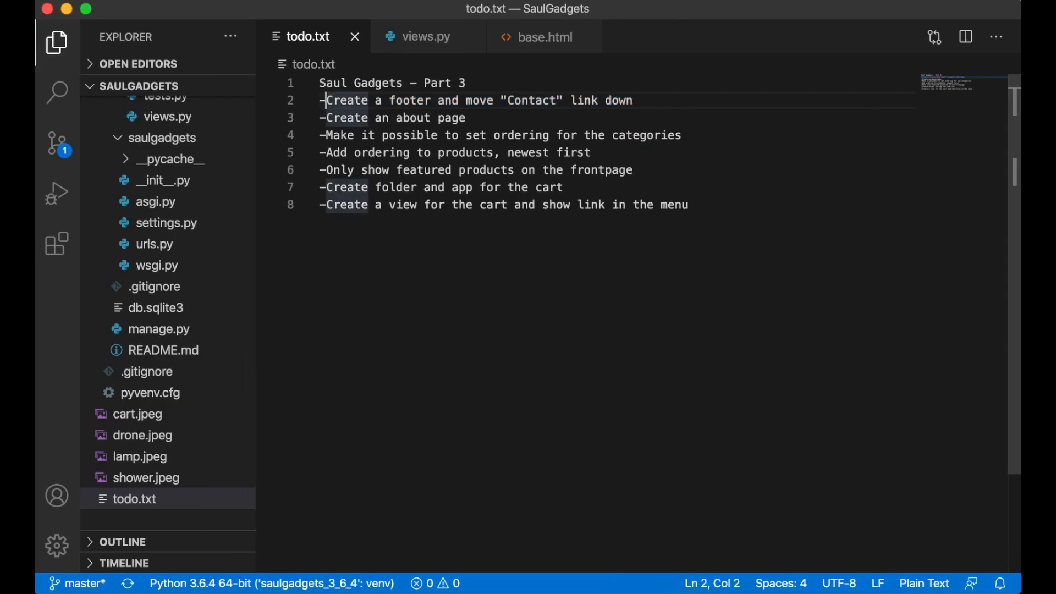
{"action": "type", "text": "DONE"}
{"action": "key", "text": "super+s"}
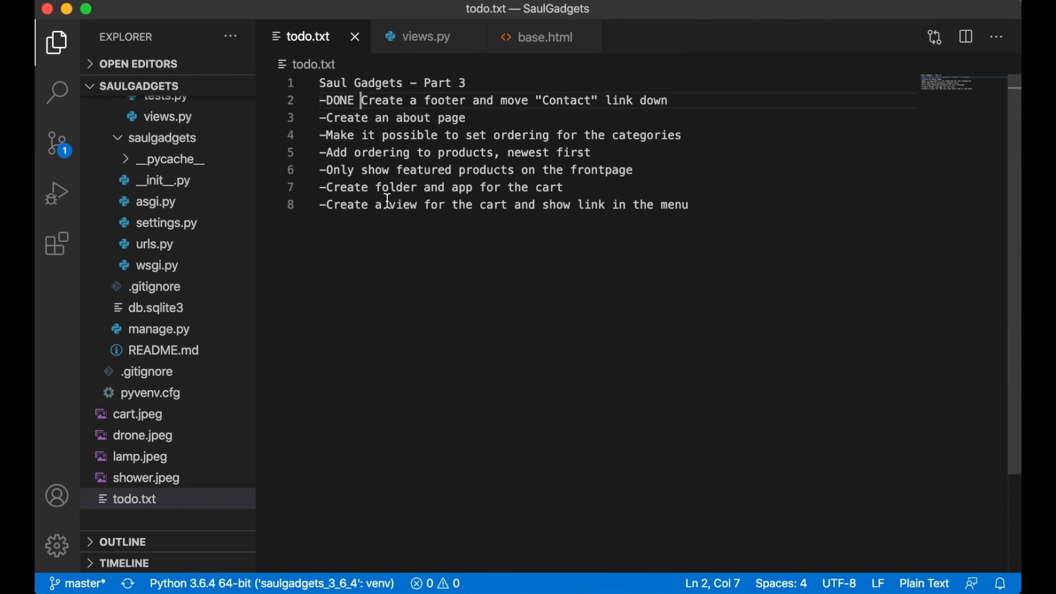
{"action": "scroll", "coordinate": [191, 247], "scroll_direction": "up", "scroll_amount": 3}
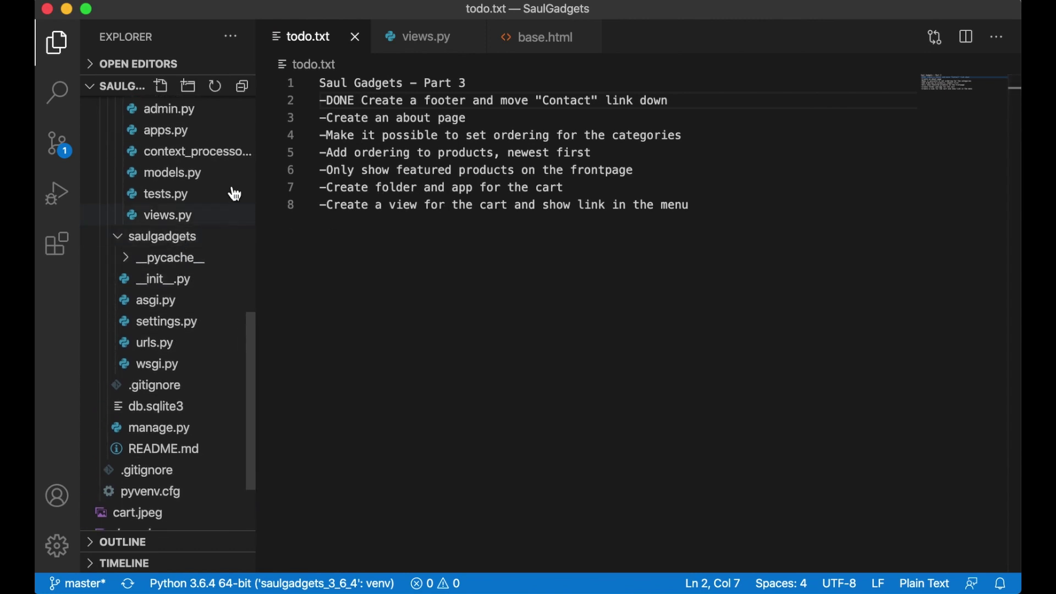
{"action": "left_click", "coordinate": [327, 117]}
{"action": "left_click_drag", "start_coordinate": [326, 118], "coordinate": [467, 118]}
{"action": "scroll", "coordinate": [115, 244], "scroll_direction": "up", "scroll_amount": 5}
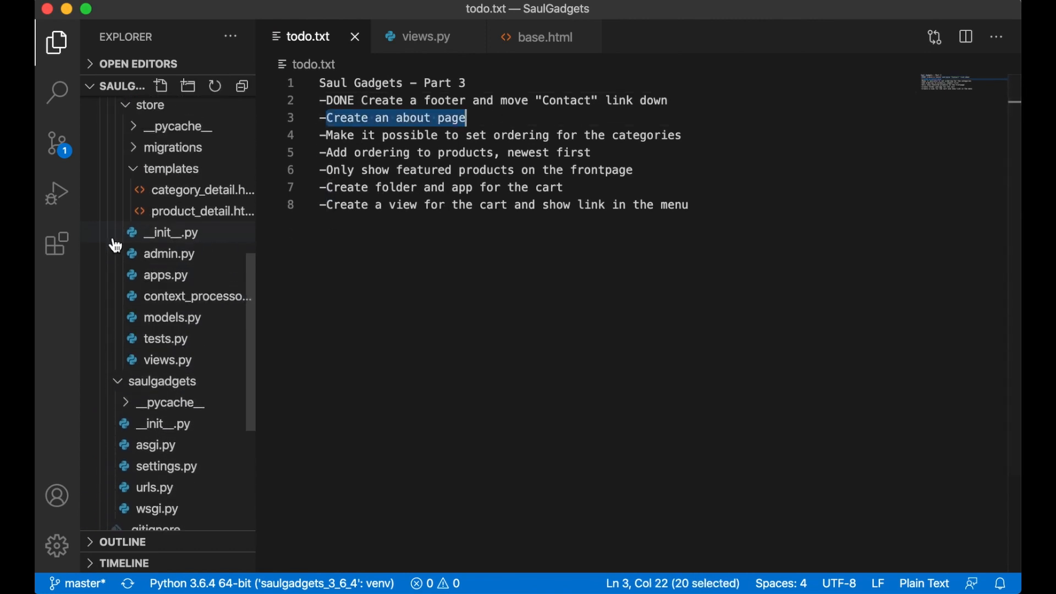
{"action": "scroll", "coordinate": [116, 244], "scroll_direction": "up", "scroll_amount": 2}
{"action": "scroll", "coordinate": [126, 219], "scroll_direction": "up", "scroll_amount": 3}
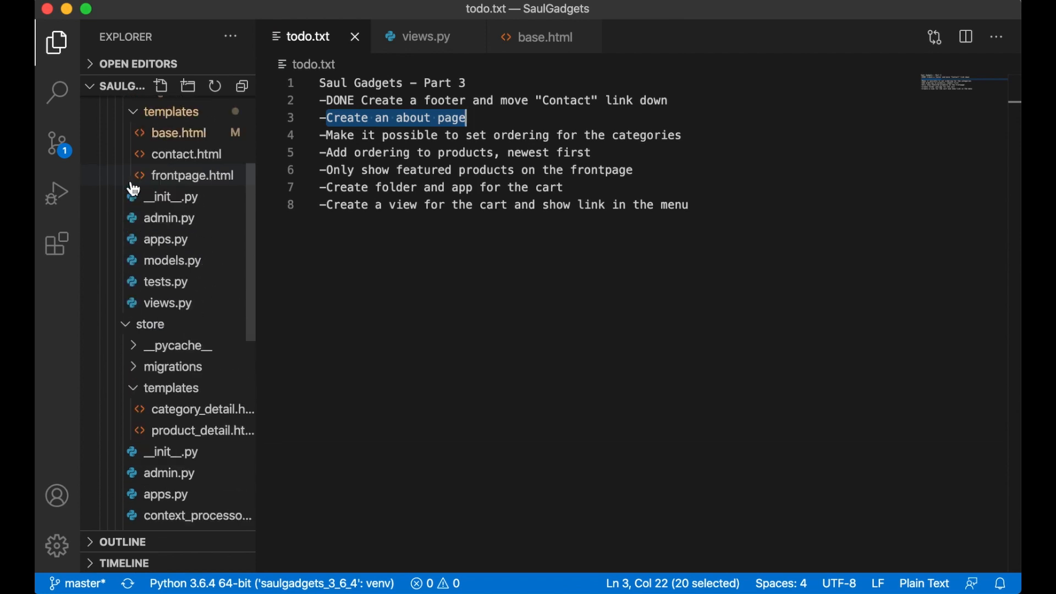
Create about.html in core/templates and fill it with the contact.html content
{"action": "right_click", "coordinate": [179, 162]}
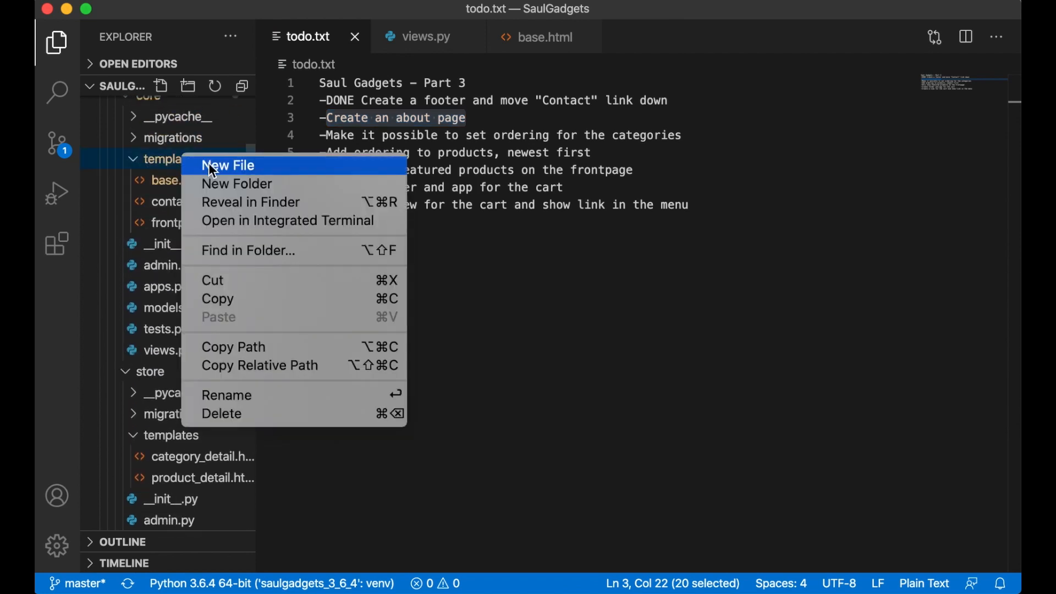
{"action": "left_click", "coordinate": [227, 165]}
{"action": "type", "text": "about.html"}
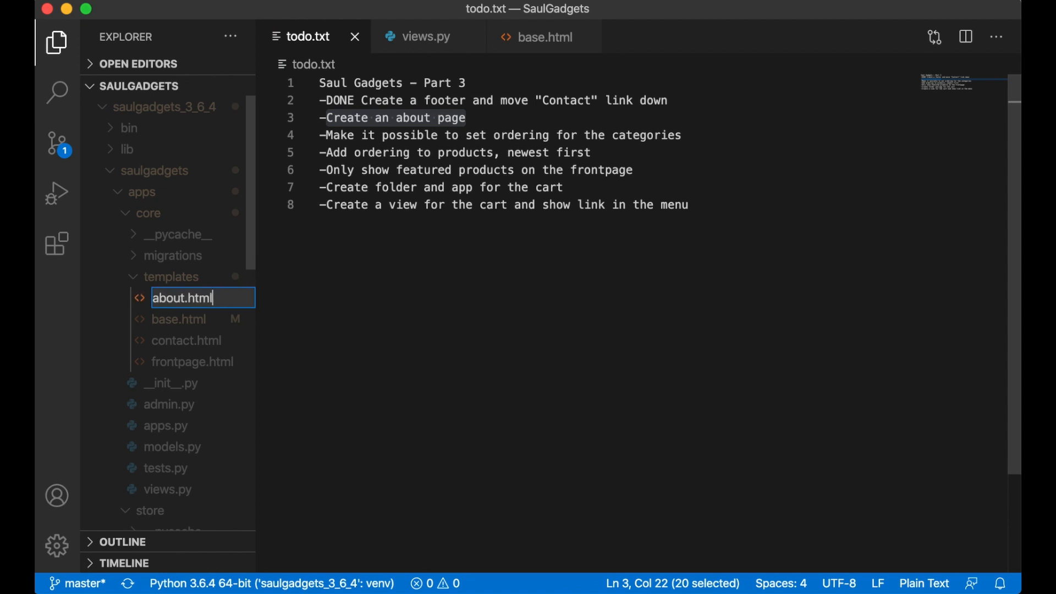
{"action": "key", "text": "Return"}
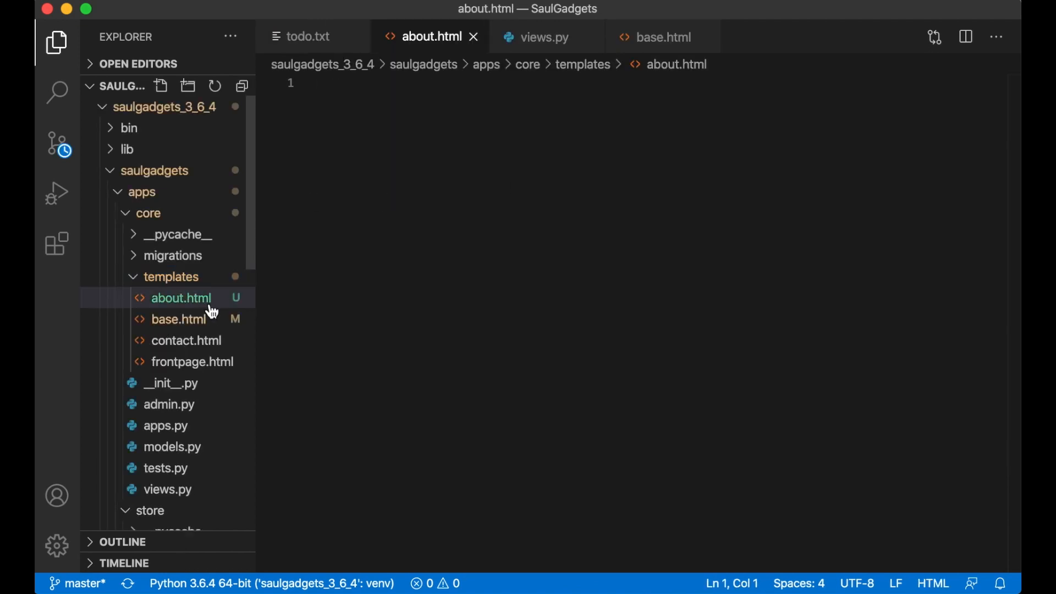
{"action": "left_click", "coordinate": [198, 340]}
{"action": "key", "text": "super+a"}
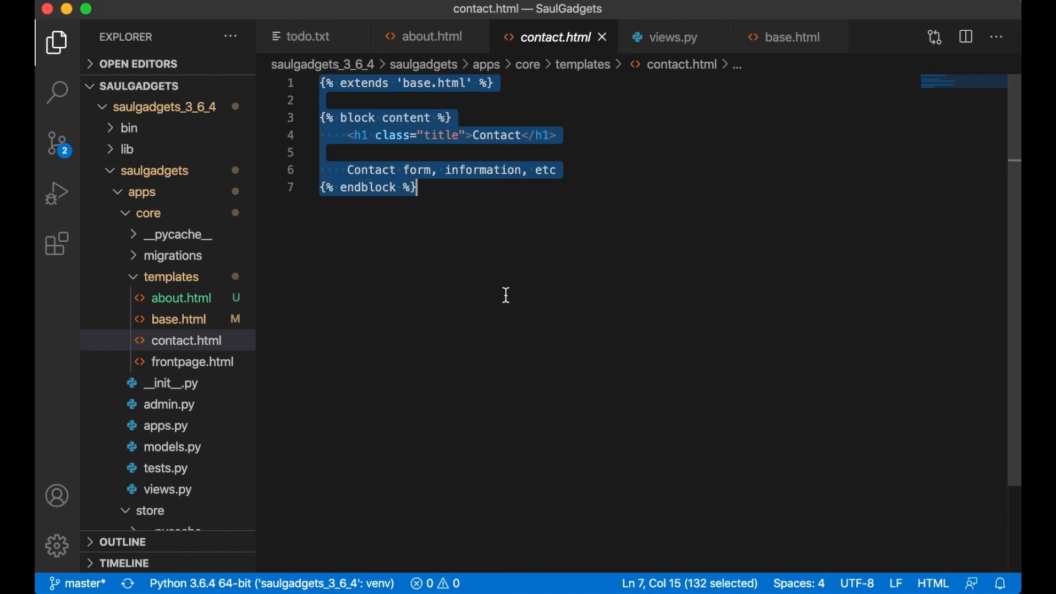
{"action": "key", "text": "super+c"}
{"action": "left_click", "coordinate": [414, 40]}
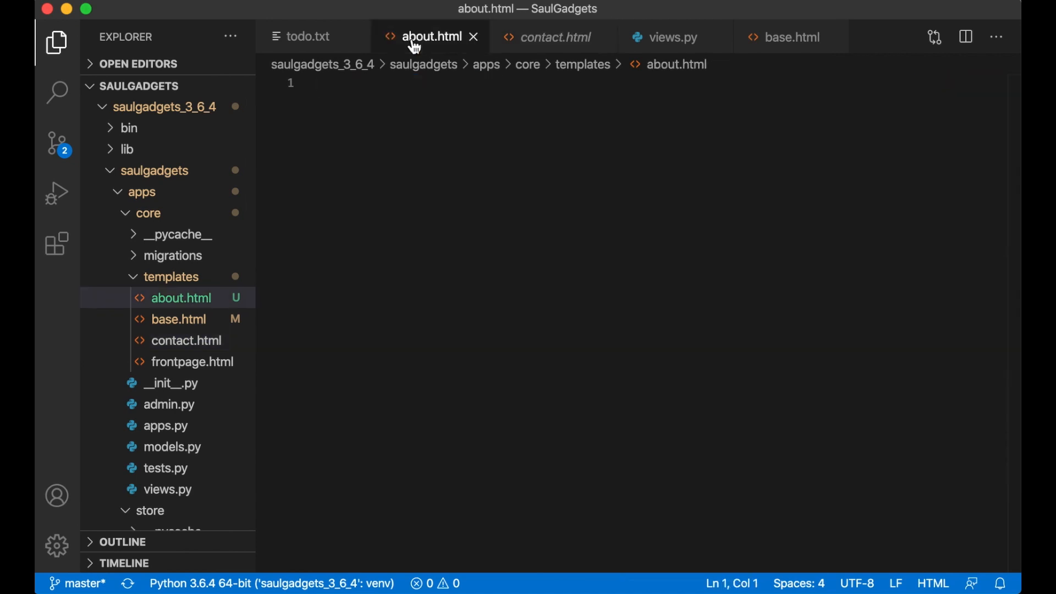
{"action": "key", "text": "super+v"}
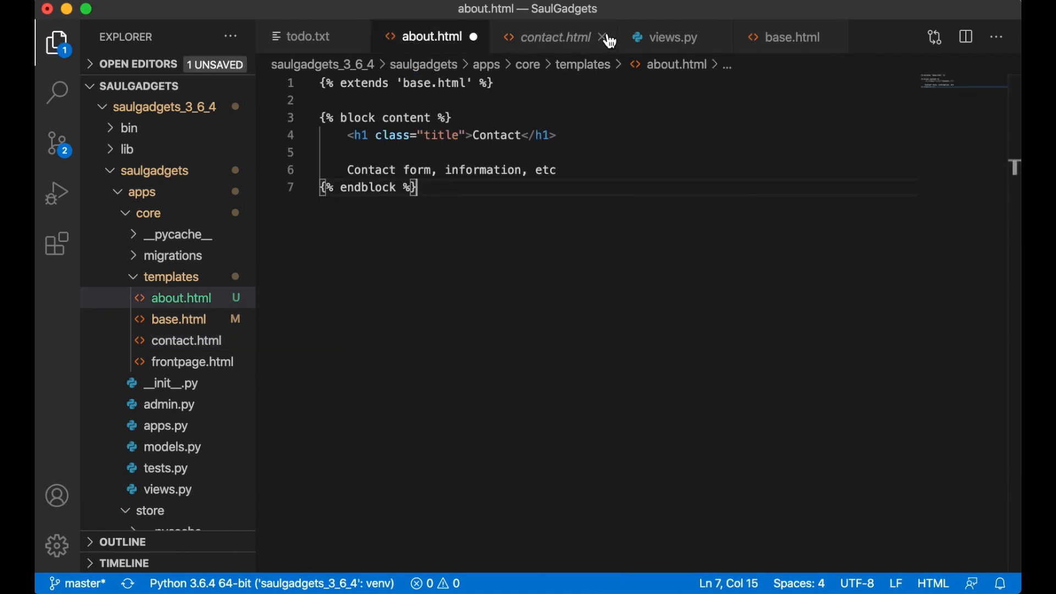
{"action": "left_click", "coordinate": [610, 36]}
Change the heading to About and the paragraph to a short Saul Gadgets text, then save
{"action": "double_click", "coordinate": [496, 134]}
{"action": "type", "text": "About"}
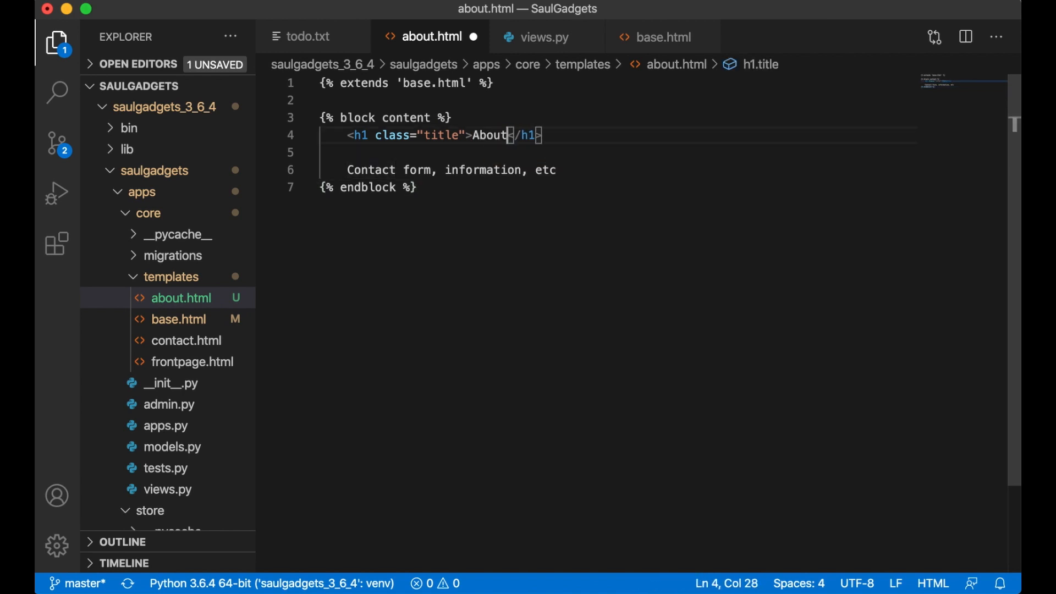
{"action": "left_click_drag", "start_coordinate": [347, 170], "coordinate": [565, 171]}
{"action": "type", "text": "<p></p>"}
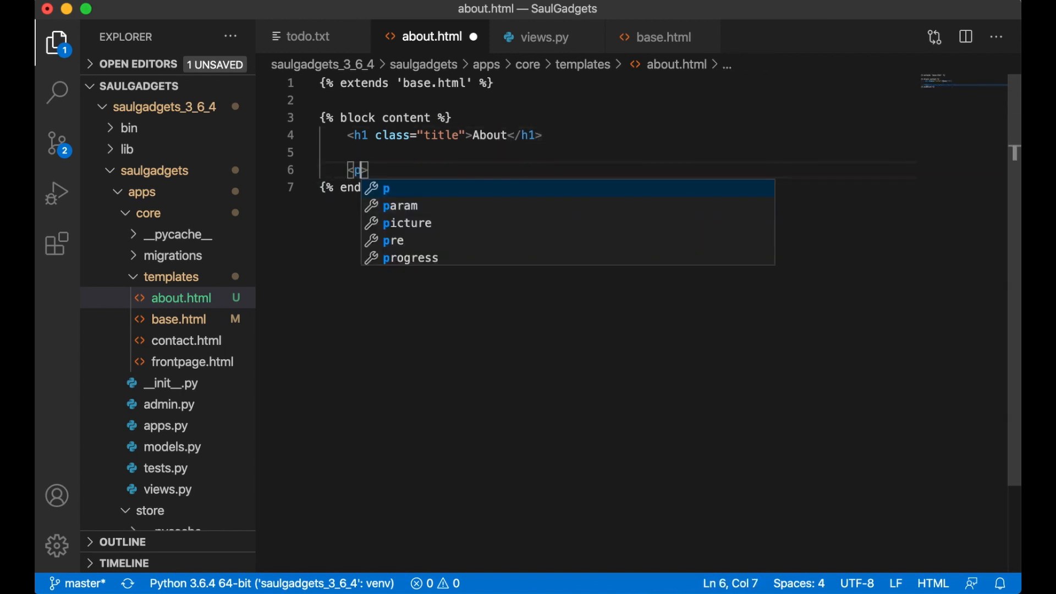
{"action": "key", "text": "Return"}
{"action": "type", "text": "Thi"}
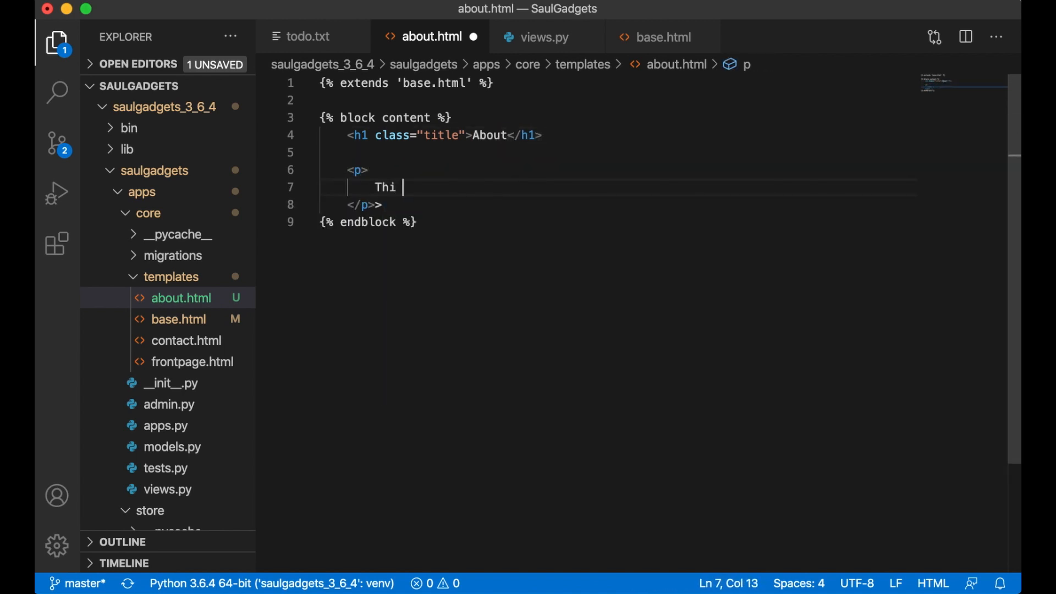
{"action": "type", "text": "s is the i"}
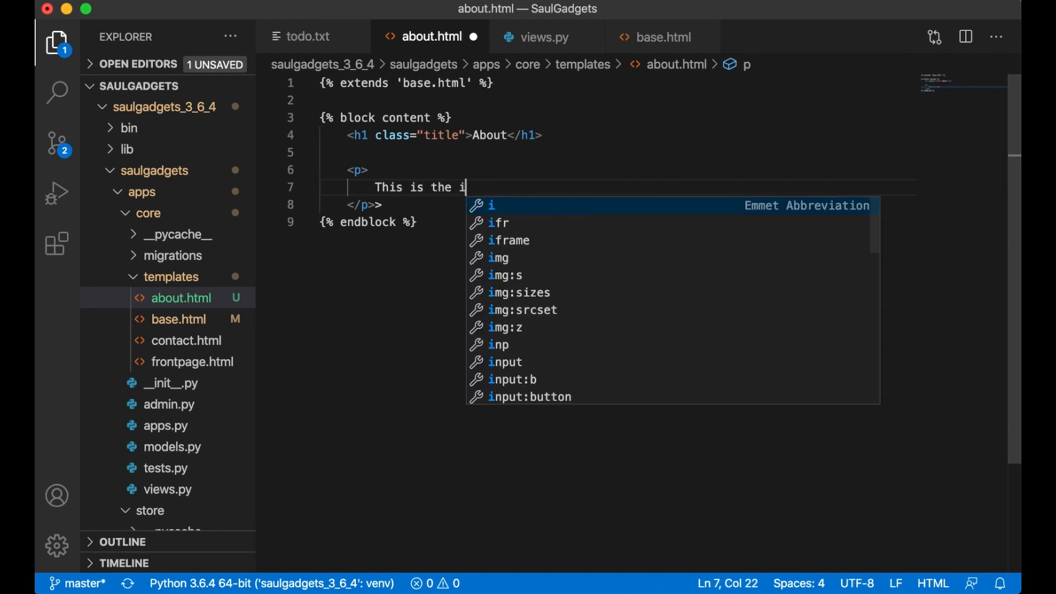
{"action": "type", "text": "nformation about "}
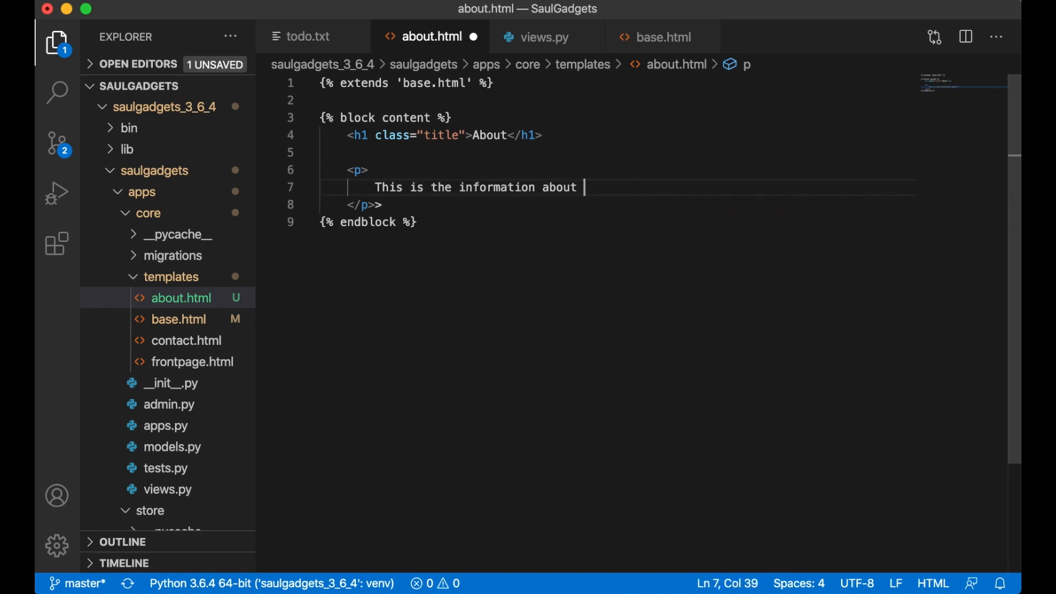
{"action": "type", "text": "Saul Gad"}
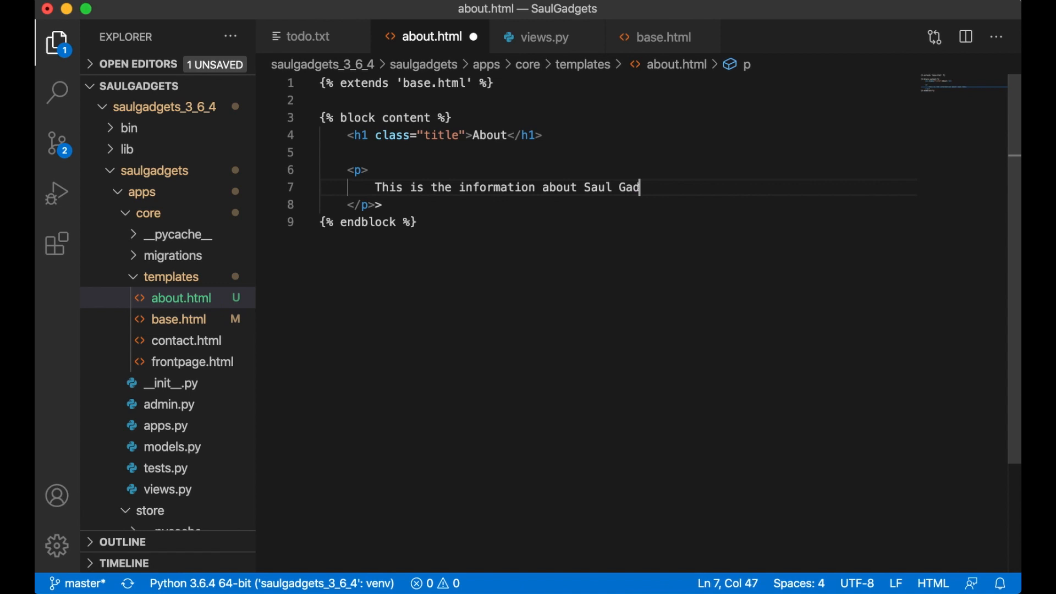
{"action": "type", "text": "gets..."}
{"action": "left_click", "coordinate": [398, 206]}
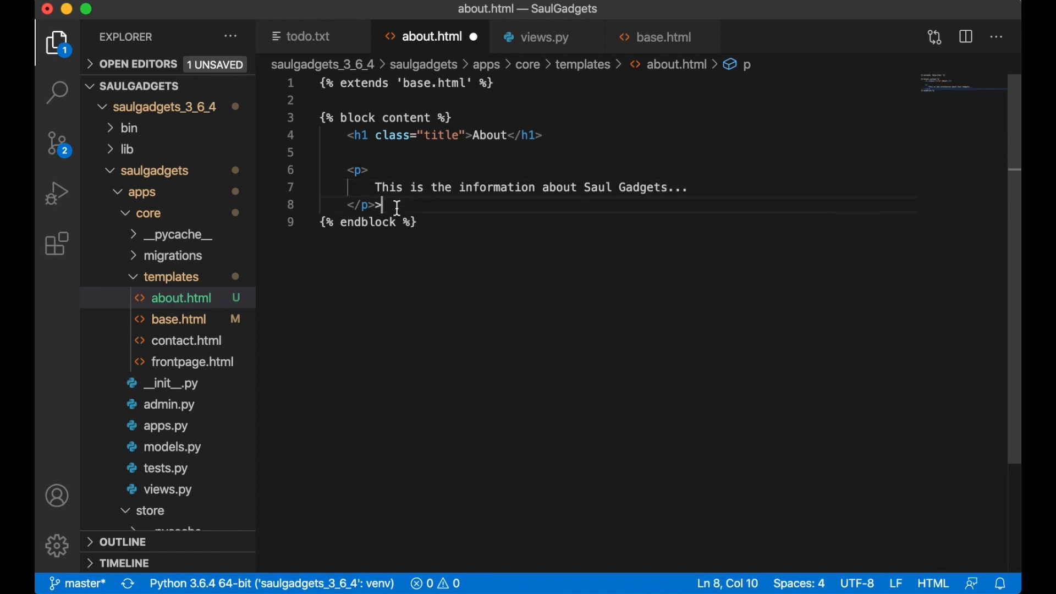
{"action": "key", "text": "BackSpace"}
{"action": "key", "text": "super+s"}
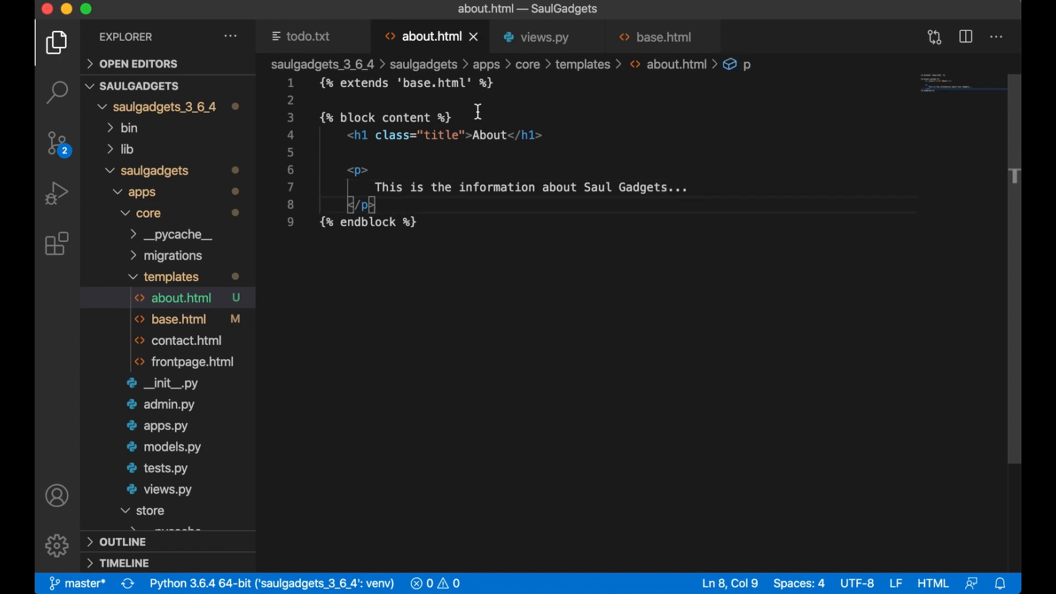
{"action": "left_click", "coordinate": [473, 36]}
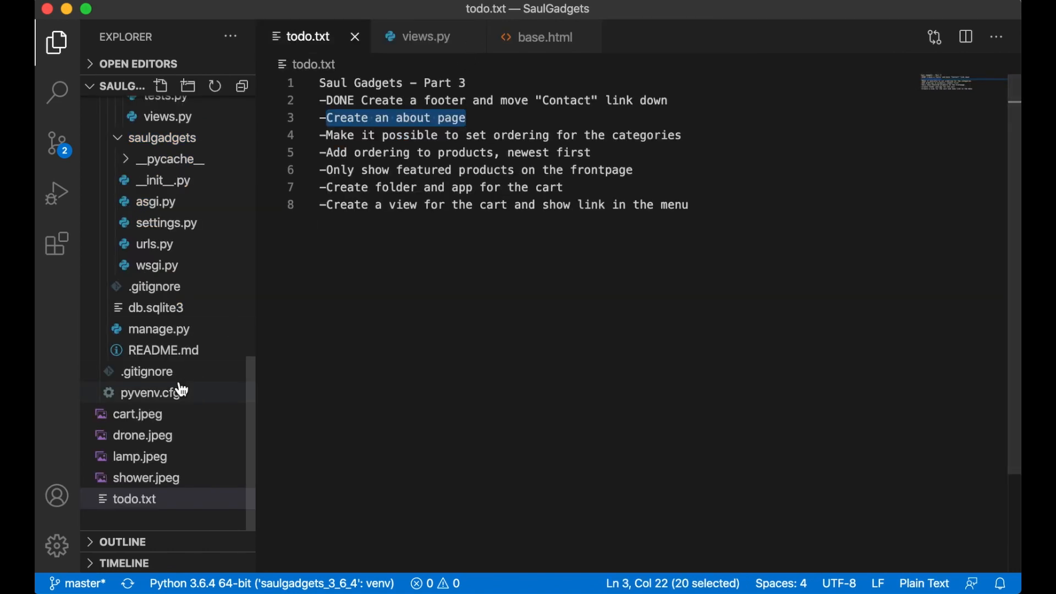
{"action": "scroll", "coordinate": [190, 248], "scroll_direction": "up", "scroll_amount": 5}
{"action": "scroll", "coordinate": [190, 248], "scroll_direction": "up", "scroll_amount": 5}
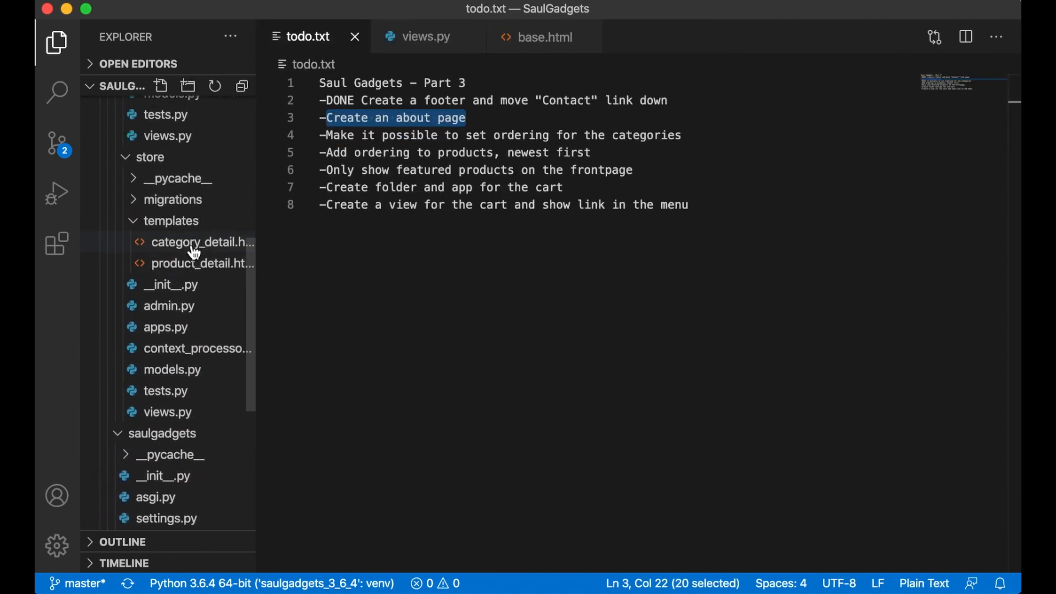
Add def about(request) returning render(request, 'about.html') below the contact view in core/views.py
{"action": "left_click", "coordinate": [168, 136]}
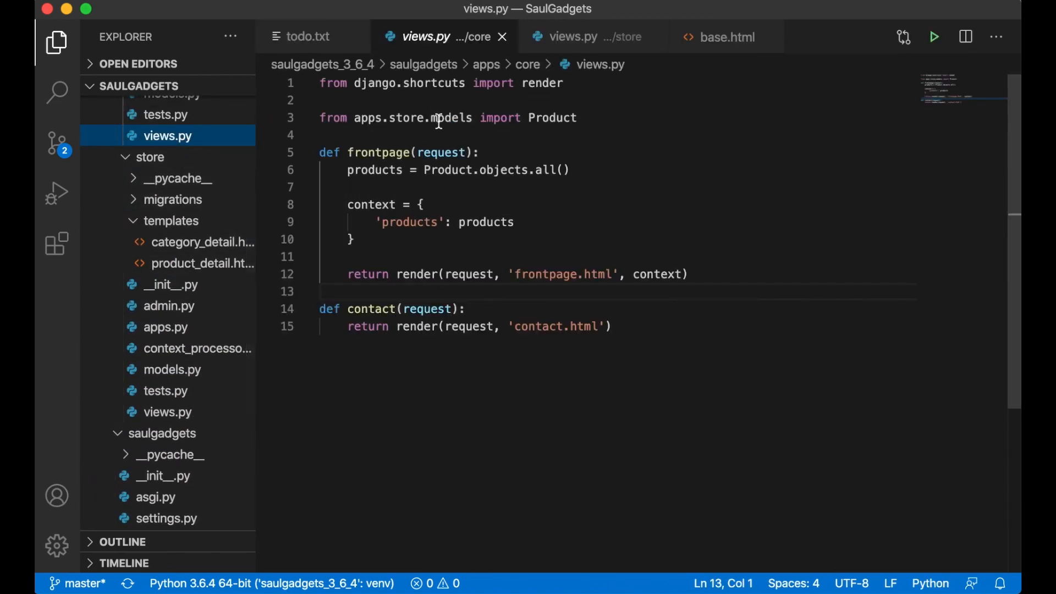
{"action": "left_click", "coordinate": [663, 334]}
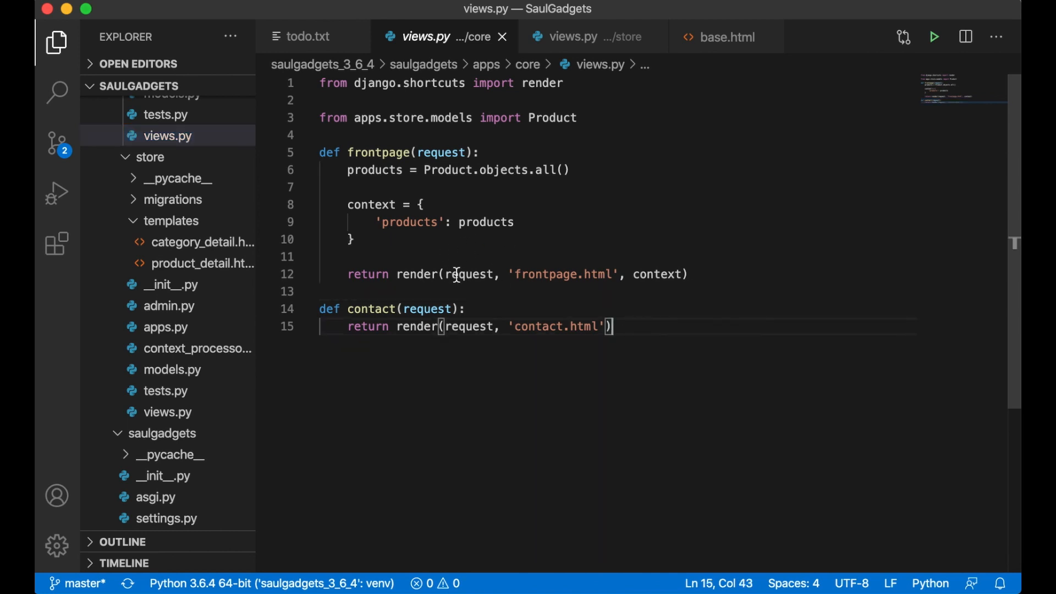
{"action": "key", "text": "Return"}
{"action": "key", "text": "Return"}
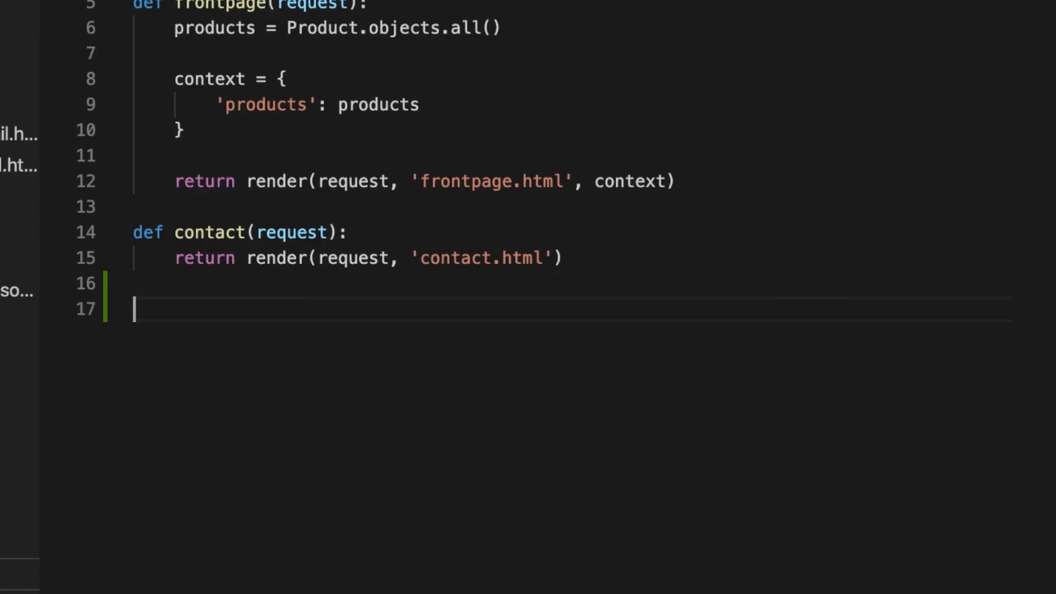
{"action": "type", "text": "def about(request):"}
{"action": "key", "text": "Return"}
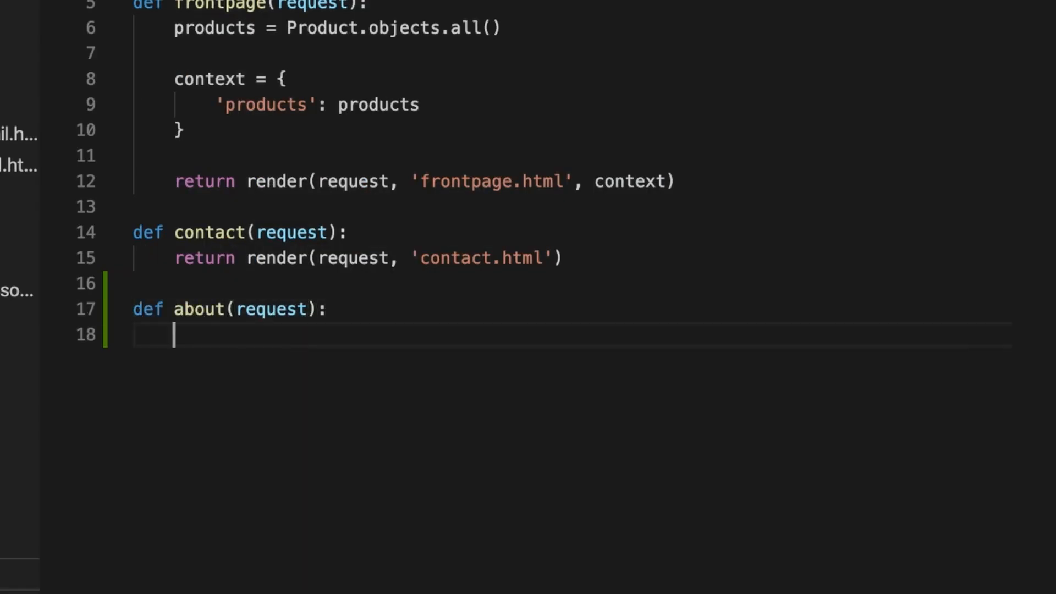
{"action": "type", "text": "return r"}
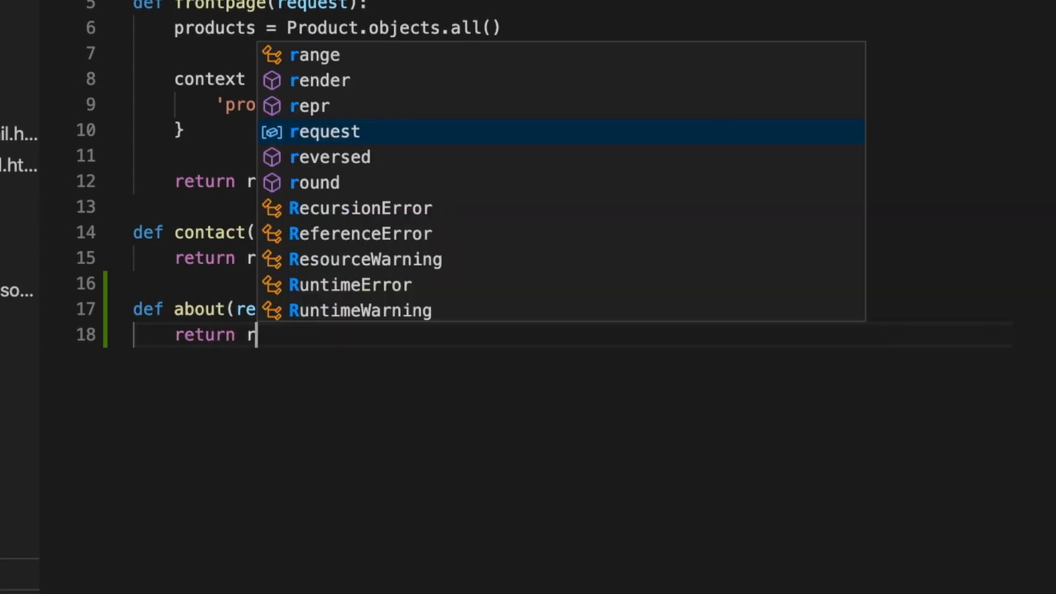
{"action": "type", "text": "ender(request, '"}
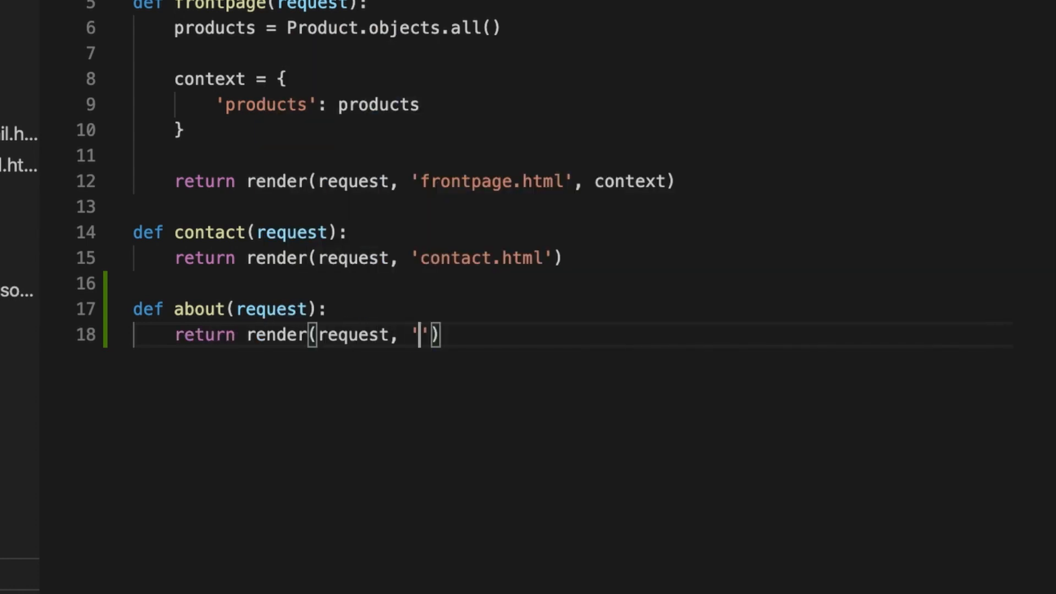
{"action": "type", "text": "about.html"}
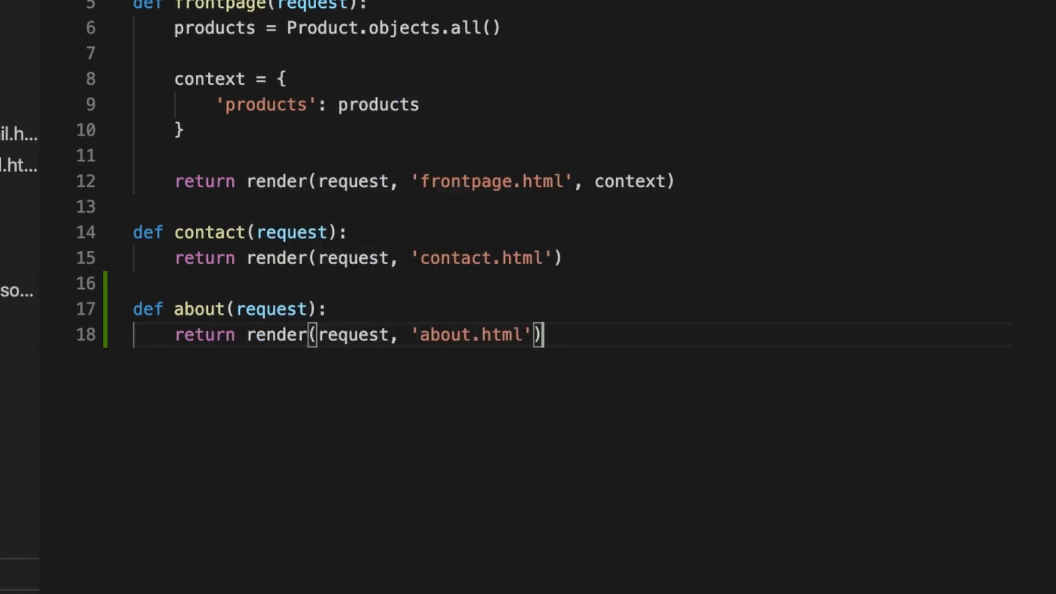
{"action": "key", "text": "ctrl+Tab"}
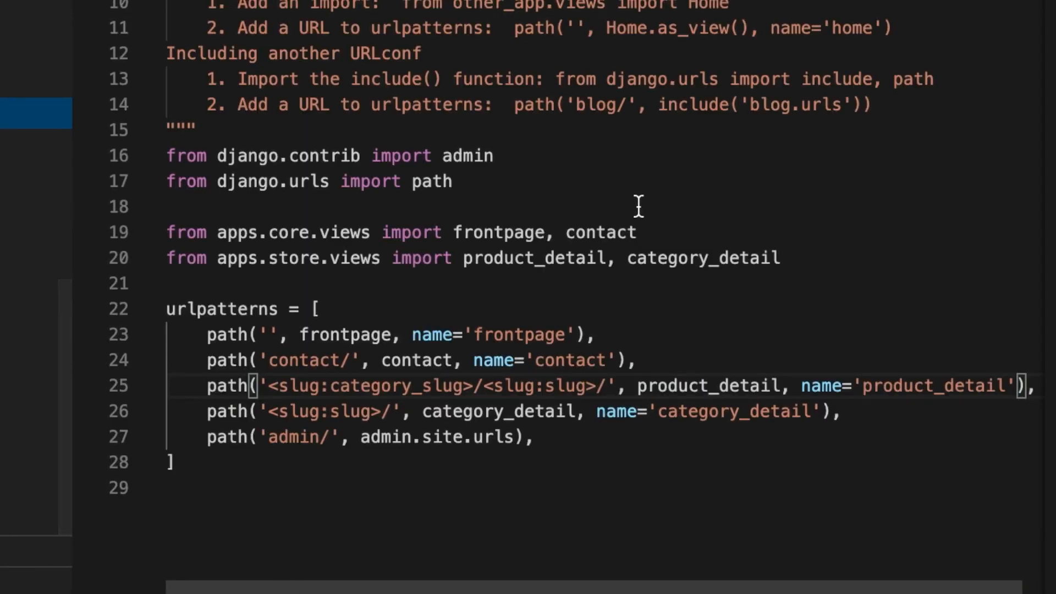
Import about in urls.py and add path('about/', about, name='about'), then save
{"action": "left_click", "coordinate": [665, 231]}
{"action": "type", "text": ", ab"}
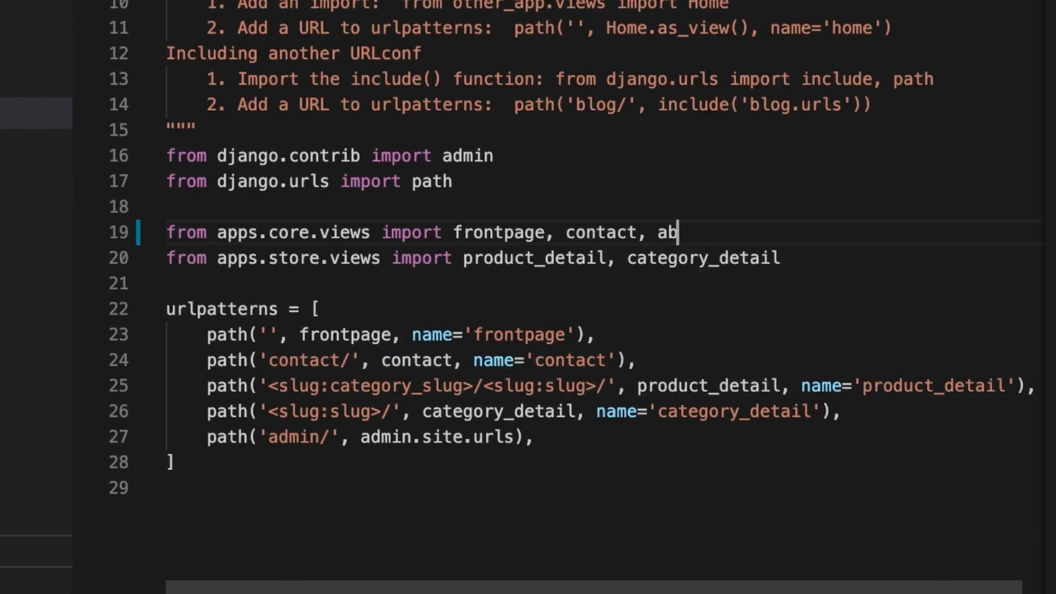
{"action": "type", "text": "out"}
{"action": "left_click", "coordinate": [652, 360]}
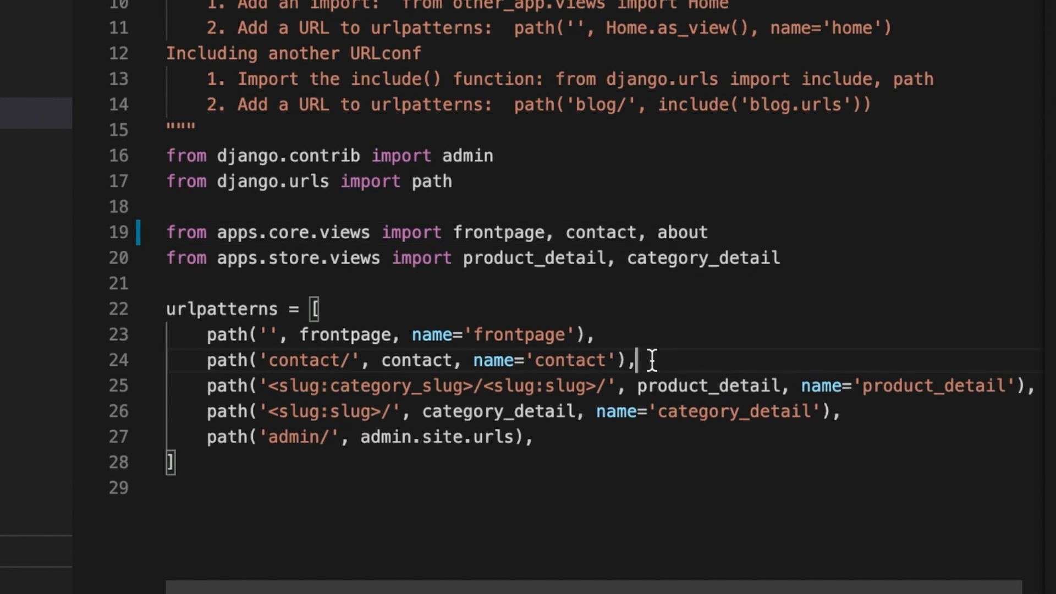
{"action": "key", "text": "Return"}
{"action": "type", "text": "pa"}
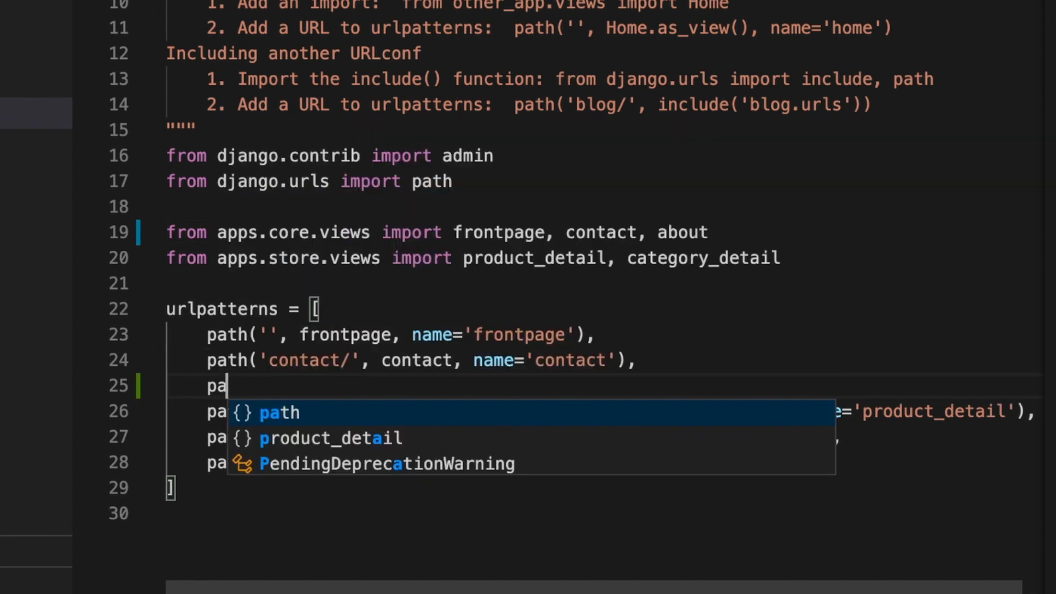
{"action": "type", "text": "th('about/"}
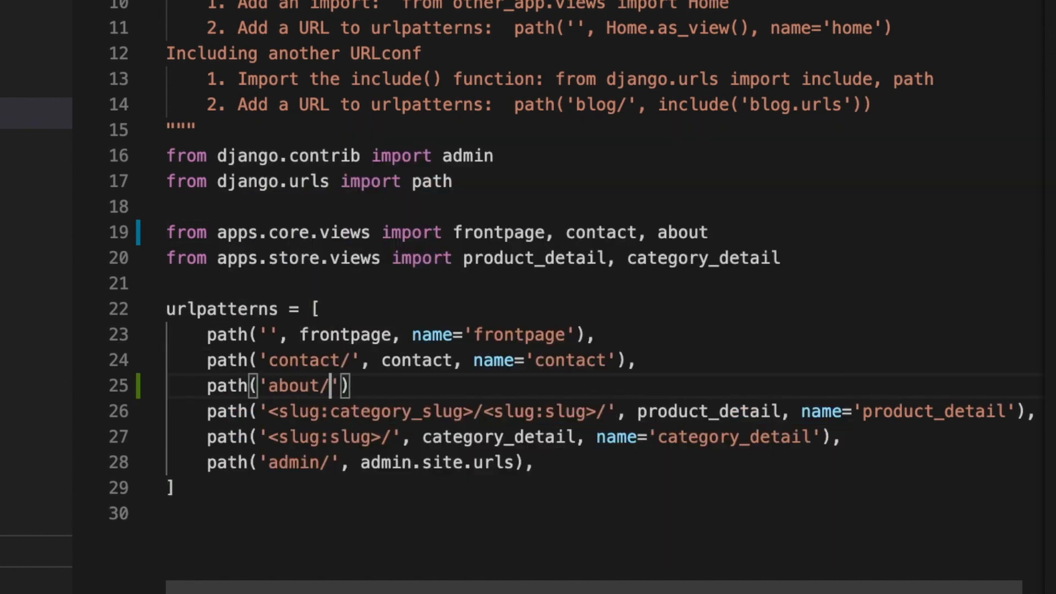
{"action": "type", "text": "', about"}
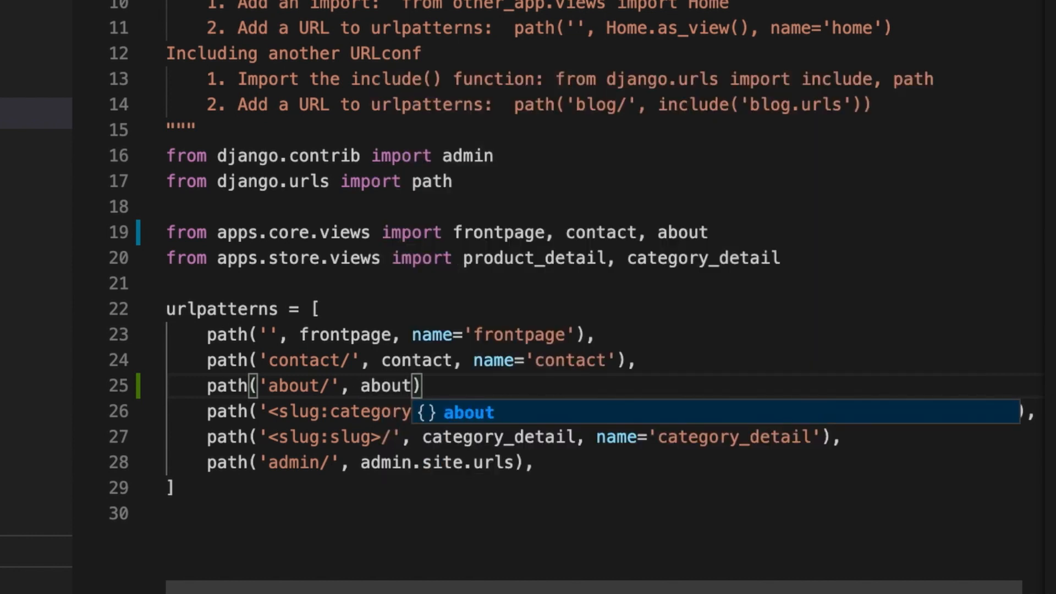
{"action": "type", "text": ", name='"}
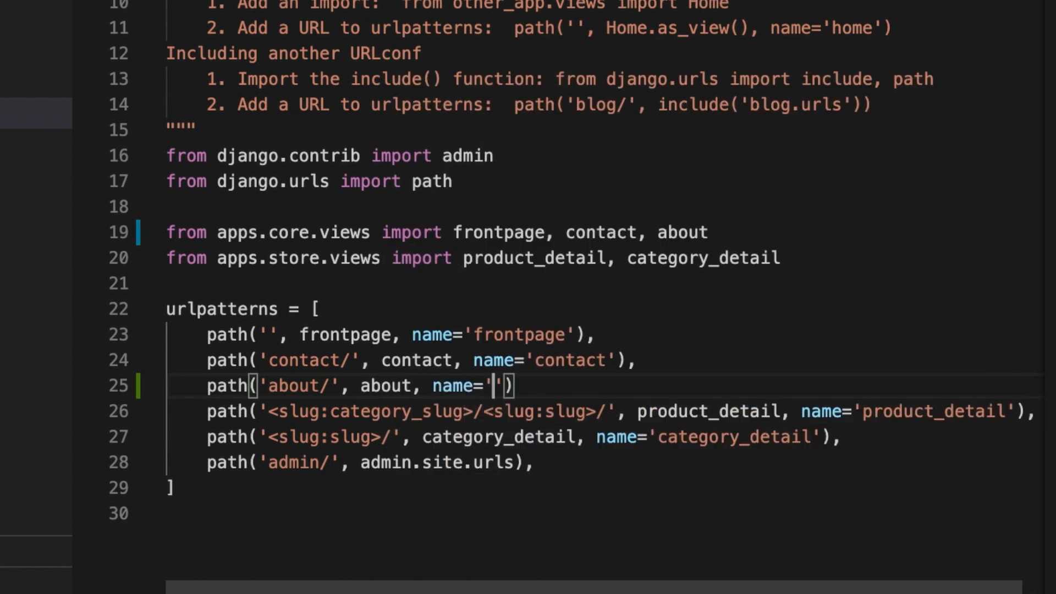
{"action": "type", "text": "name"}
{"action": "key", "text": "BackSpace"}
{"action": "key", "text": "BackSpace"}
{"action": "key", "text": "BackSpace"}
{"action": "key", "text": "BackSpace"}
{"action": "type", "text": "about"}
{"action": "key", "text": "Right"}
{"action": "key", "text": "Right"}
{"action": "type", "text": ","}
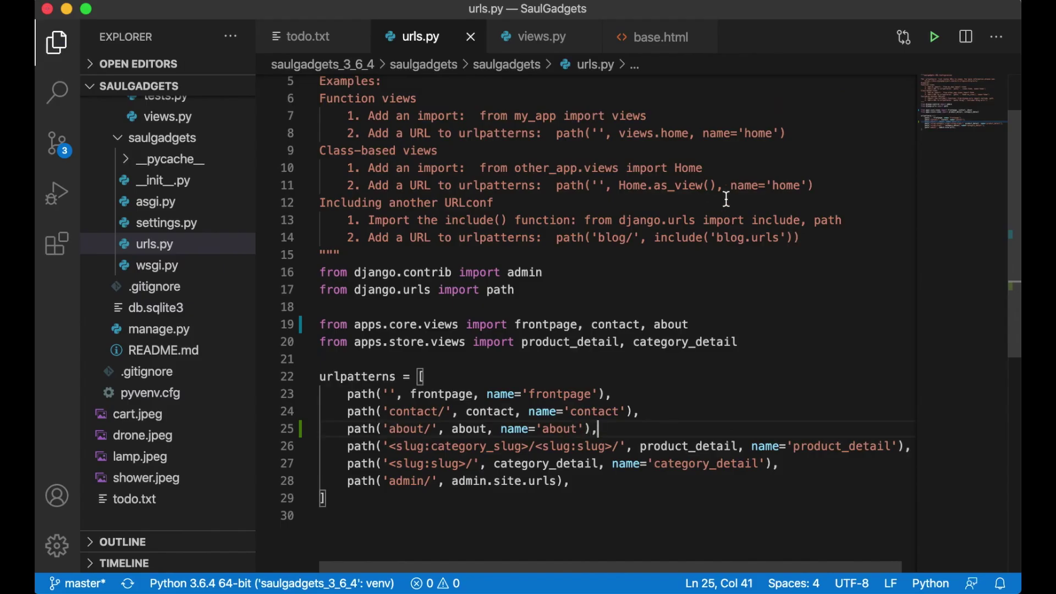
{"action": "key", "text": "ctrl+s"}
{"action": "key", "text": "ctrl+w"}
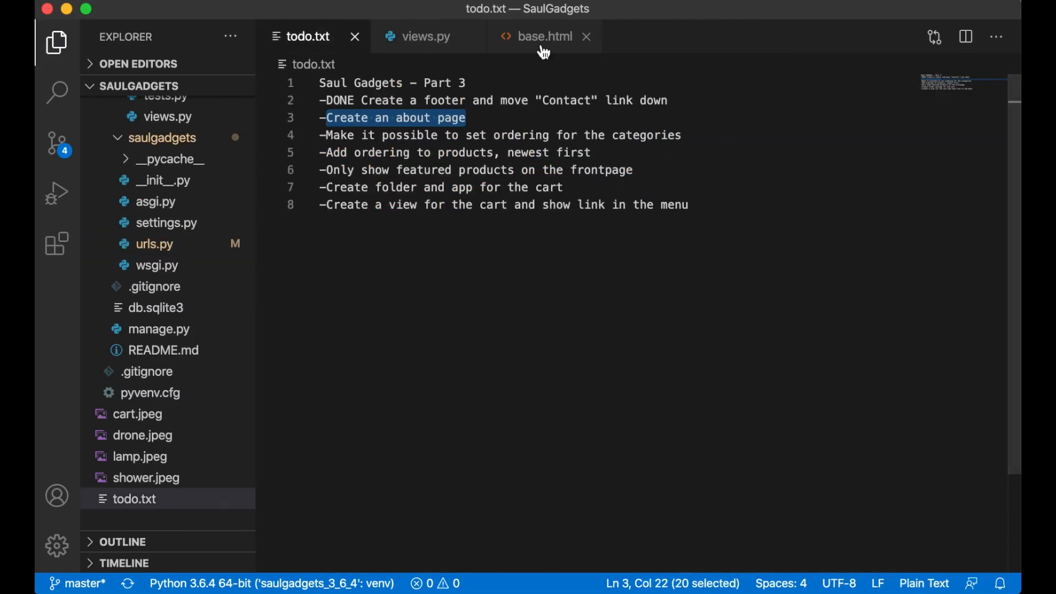
Duplicate the footer Contact link as an About link to the 'about' URL and save base.html
{"action": "left_click", "coordinate": [541, 36]}
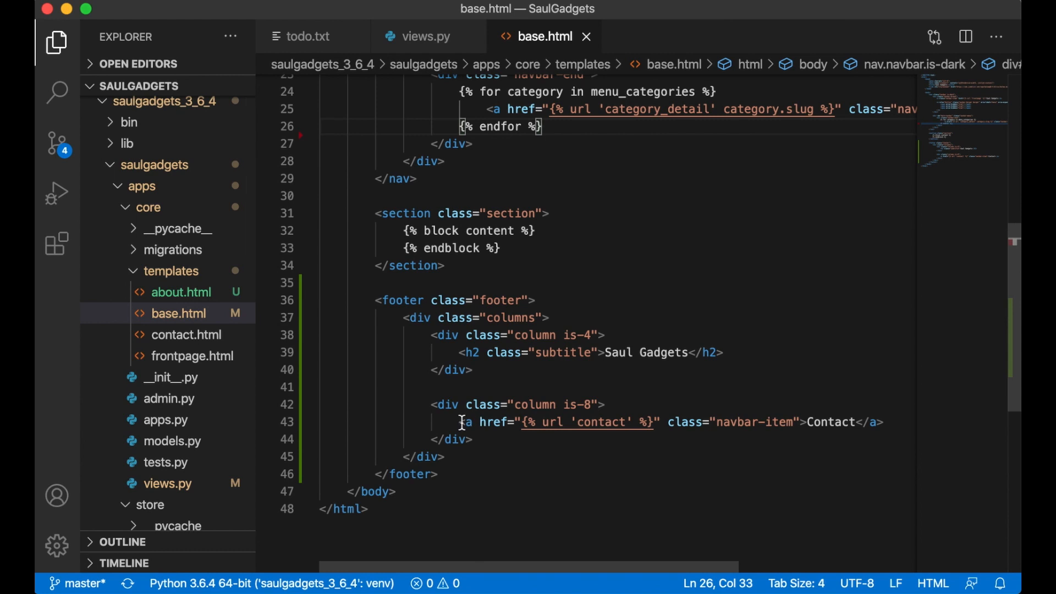
{"action": "left_click_drag", "start_coordinate": [461, 422], "coordinate": [906, 426]}
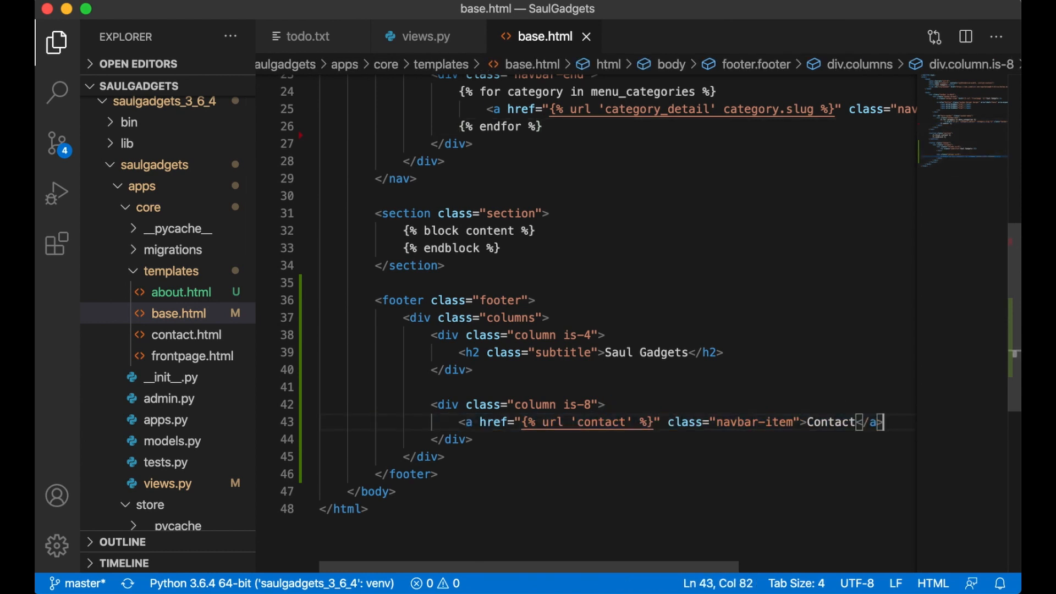
{"action": "key", "text": "shift+alt+Down"}
{"action": "left_click", "coordinate": [591, 439]}
{"action": "double_click", "coordinate": [591, 440]}
{"action": "type", "text": "about"}
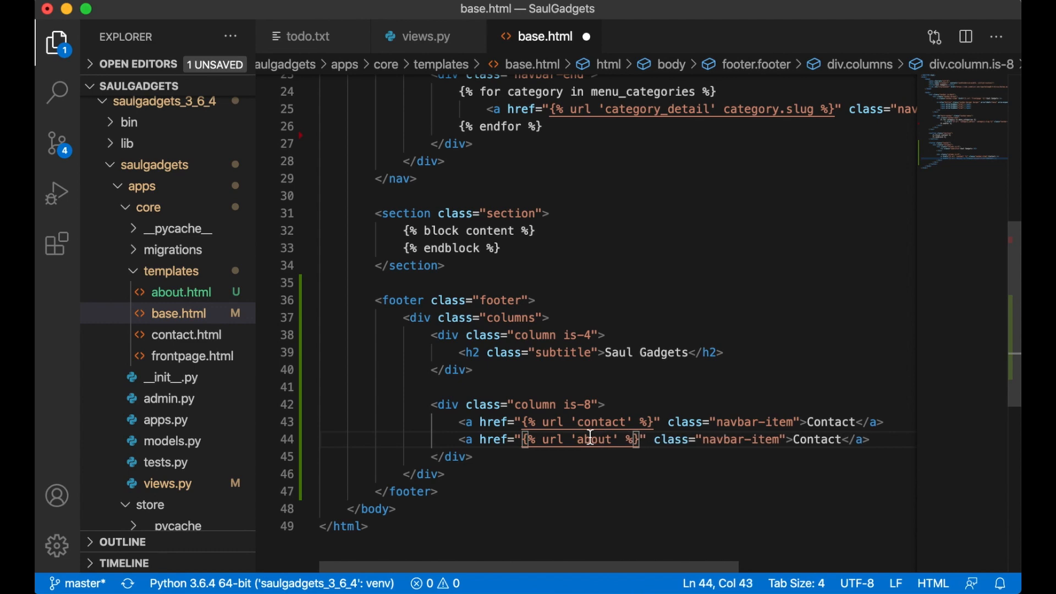
{"action": "double_click", "coordinate": [813, 439]}
{"action": "type", "text": "About"}
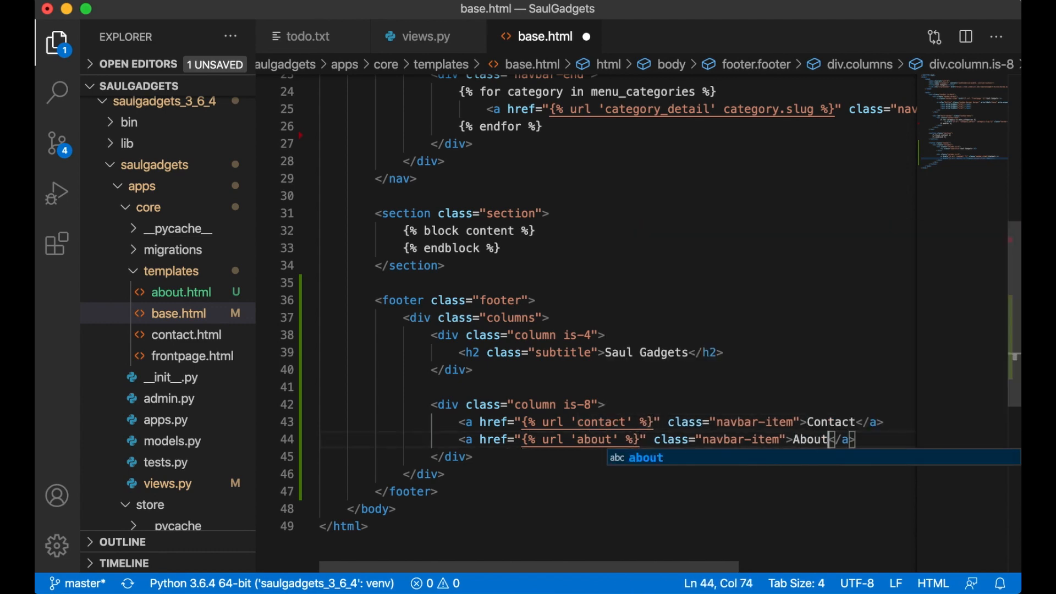
{"action": "key", "text": "ctrl+s"}
{"action": "key", "text": "super+Tab"}
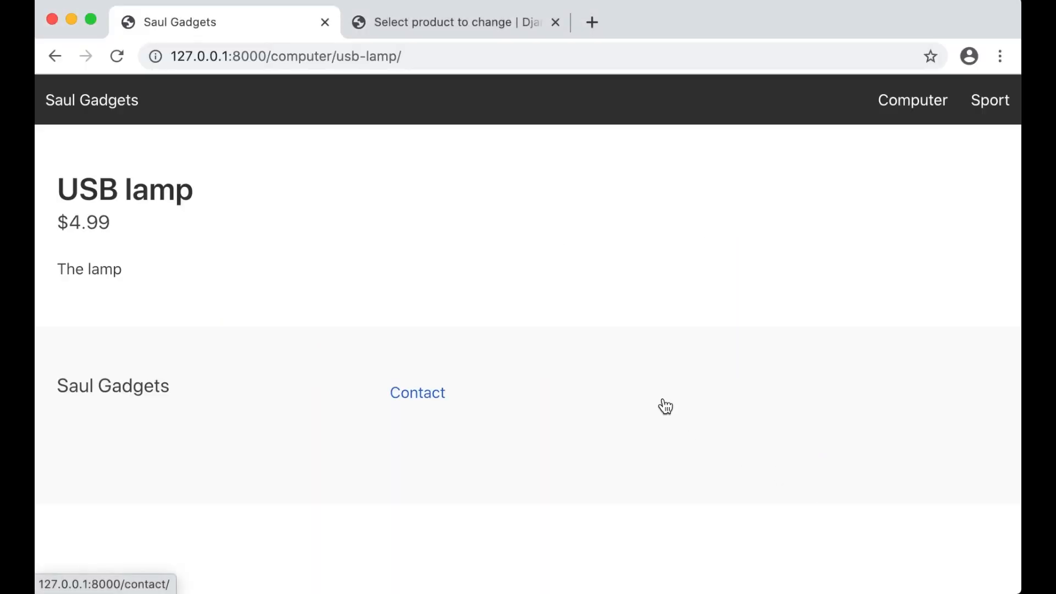
Reload the site and check the footer About and Contact links, returning to the Saul Gadgets home page
{"action": "key", "text": "super+r"}
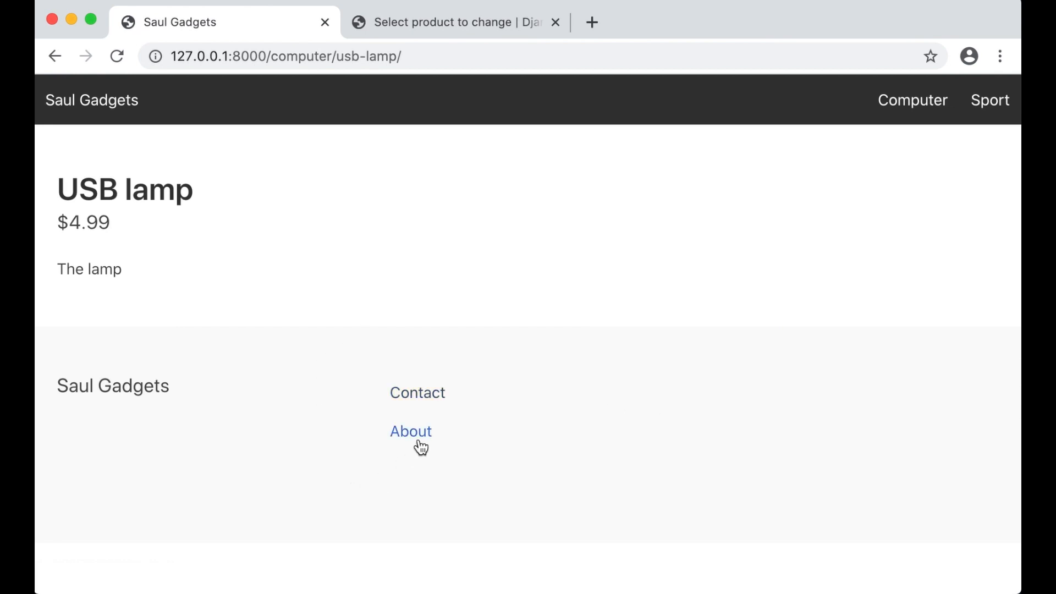
{"action": "left_click", "coordinate": [411, 432]}
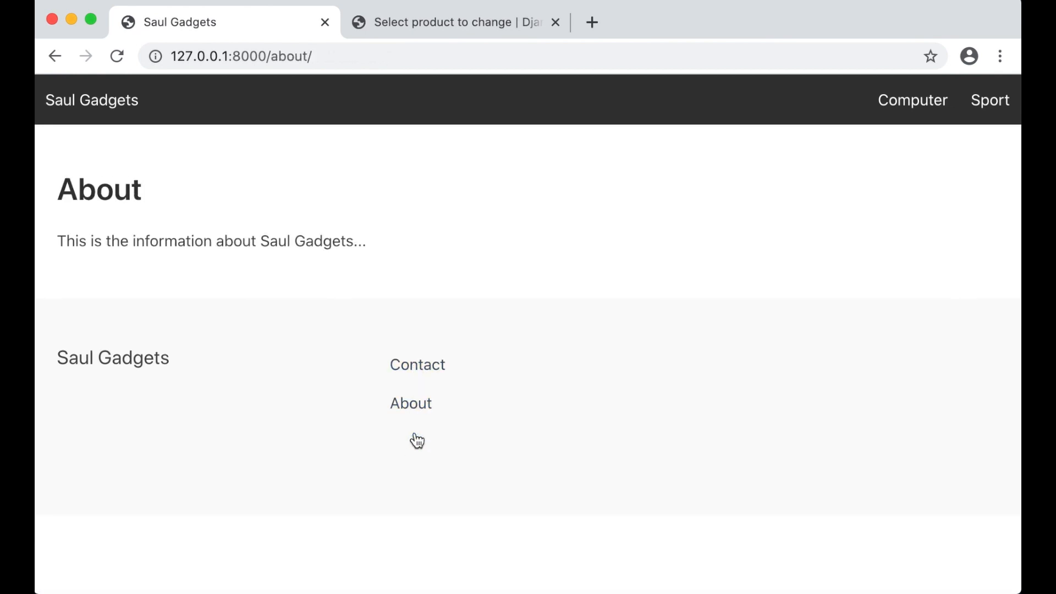
{"action": "left_click", "coordinate": [429, 364]}
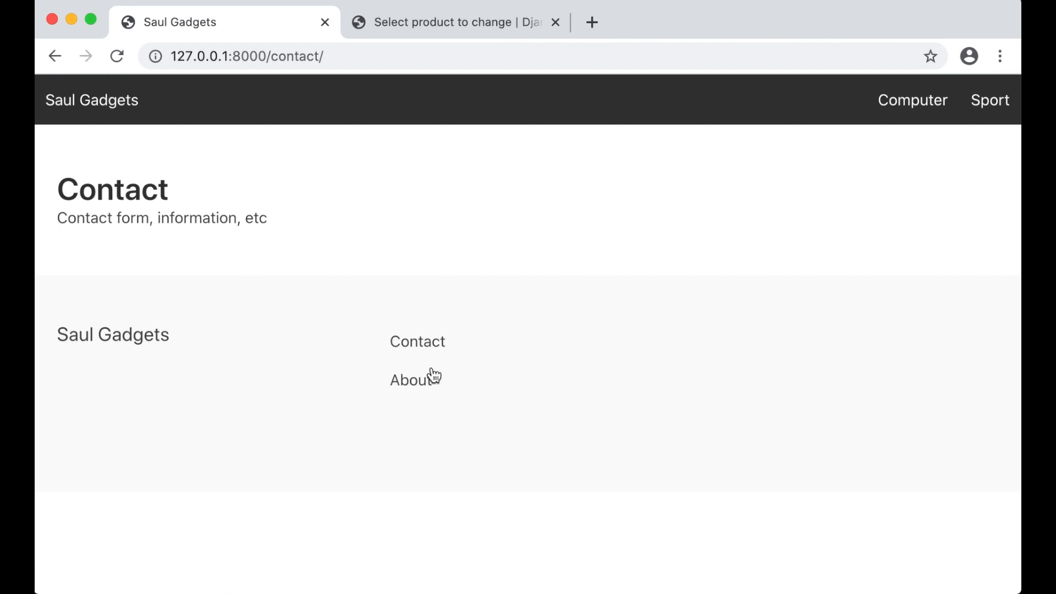
{"action": "left_click", "coordinate": [111, 105]}
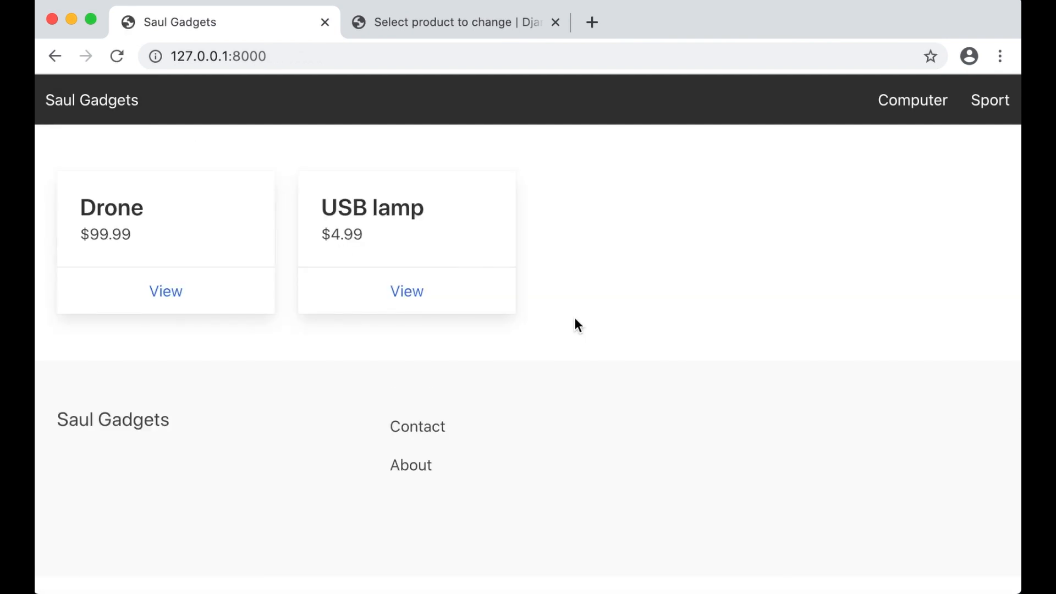
{"action": "key", "text": "super+Tab"}
{"action": "key", "text": "super+Tab"}
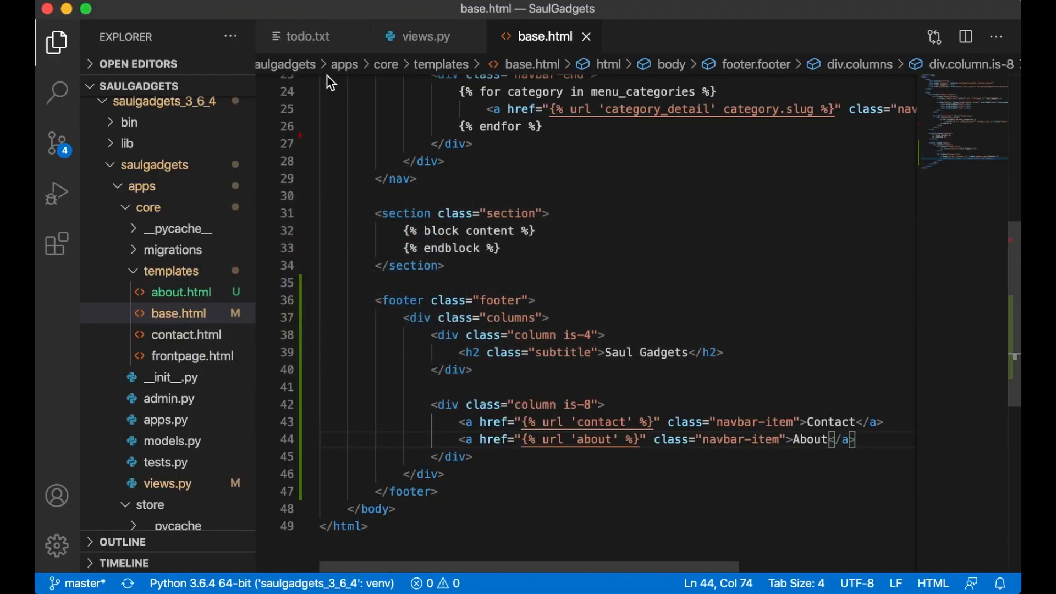
Mark the about page task done, note the category ordering task, and open the store app's models.py
{"action": "left_click", "coordinate": [308, 36]}
{"action": "key", "text": "Home"}
{"action": "key", "text": "Right"}
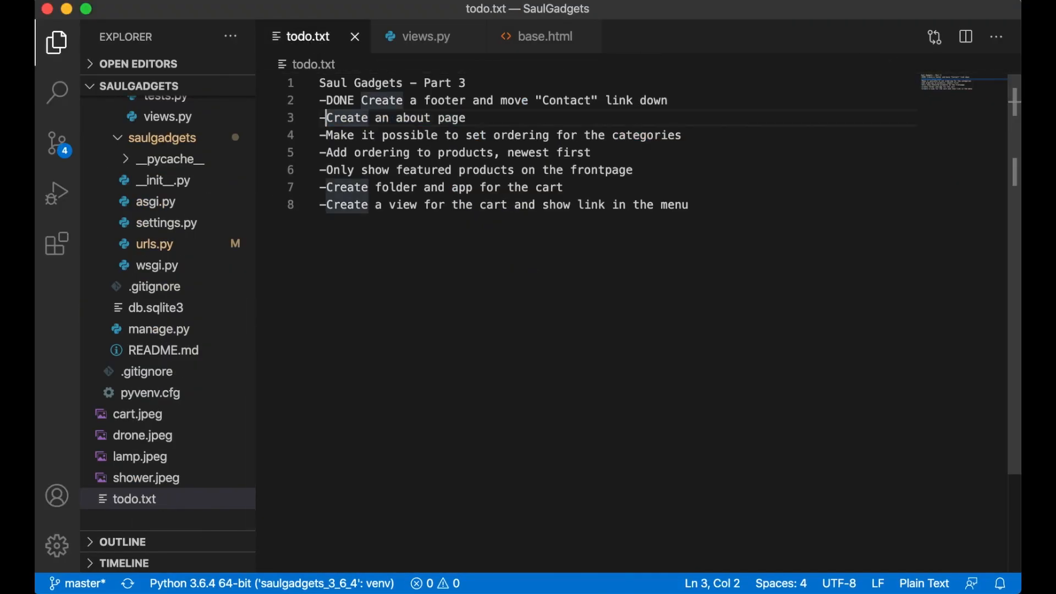
{"action": "type", "text": "DONE"}
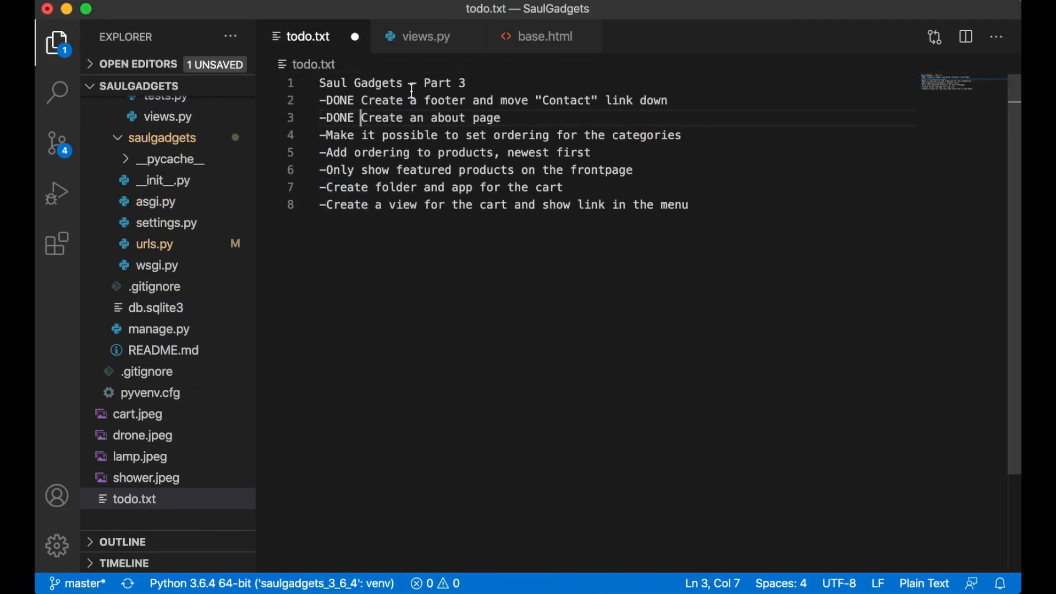
{"action": "left_click_drag", "start_coordinate": [328, 134], "coordinate": [661, 137]}
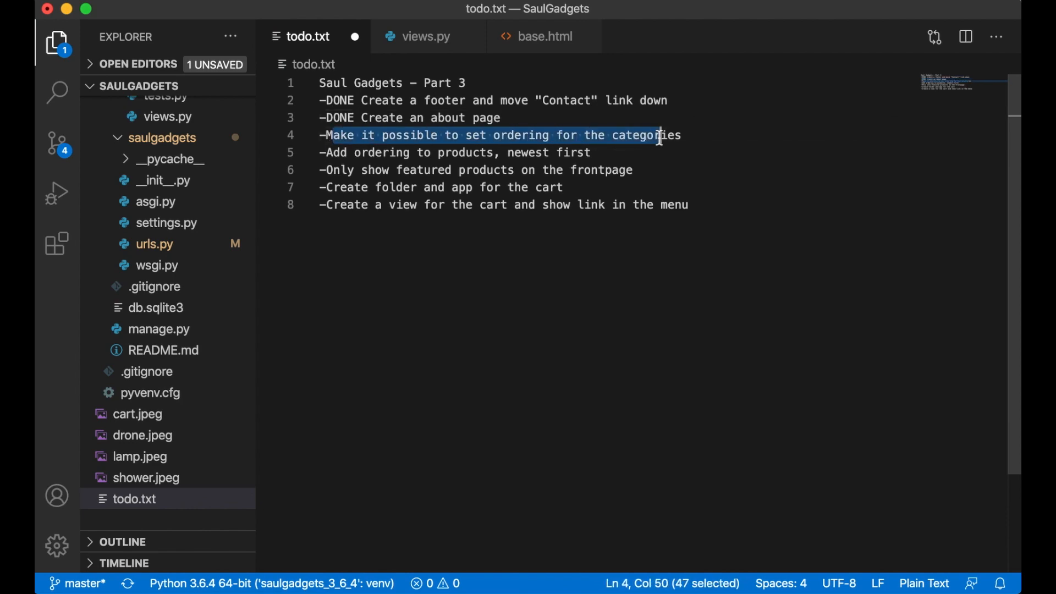
{"action": "key", "text": "super+Tab"}
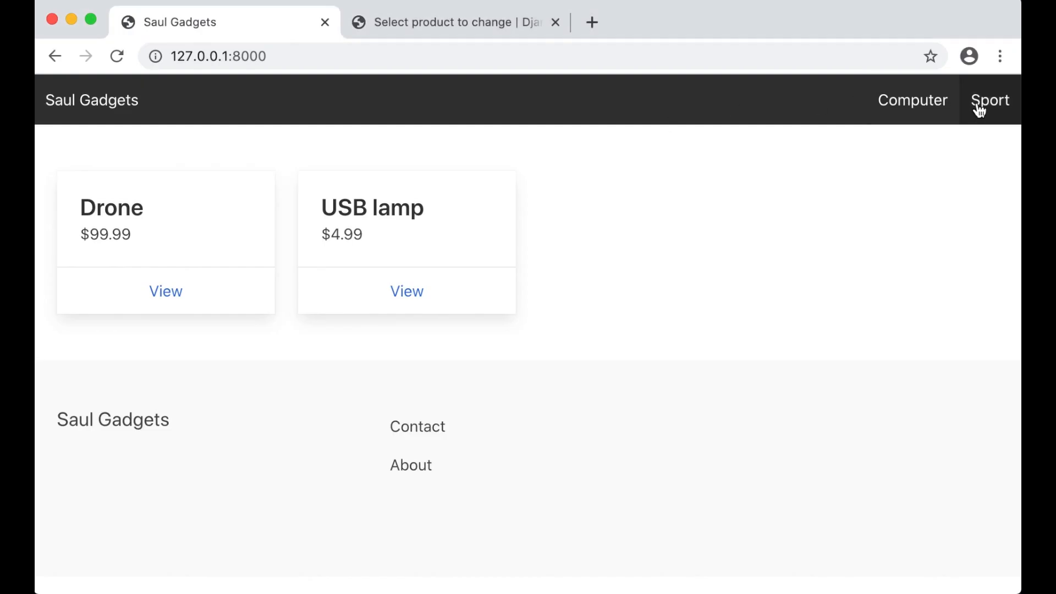
{"action": "key", "text": "super+Tab"}
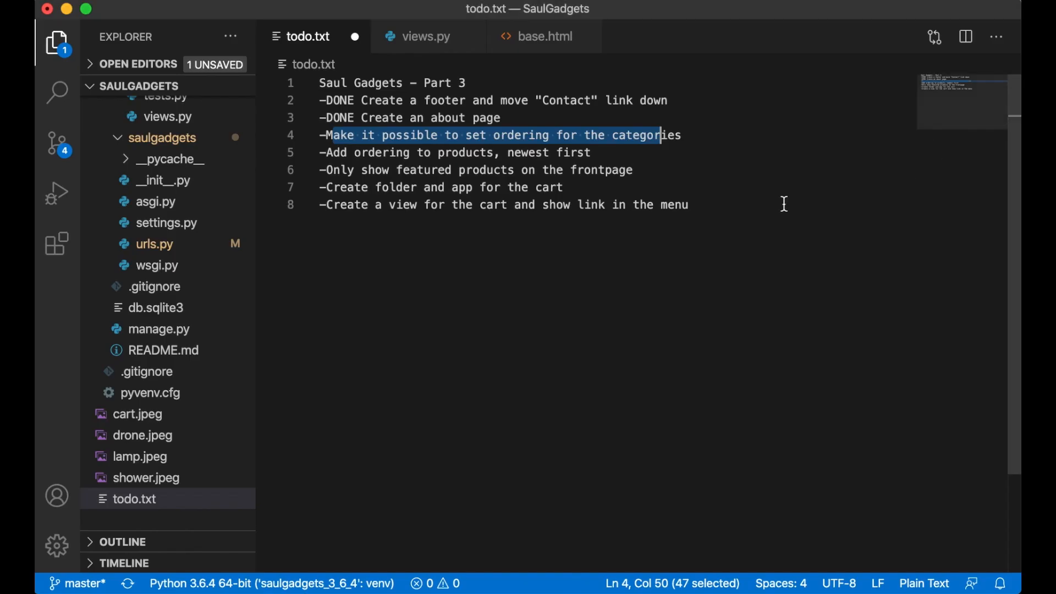
{"action": "scroll", "coordinate": [242, 261], "scroll_direction": "up", "scroll_amount": 8}
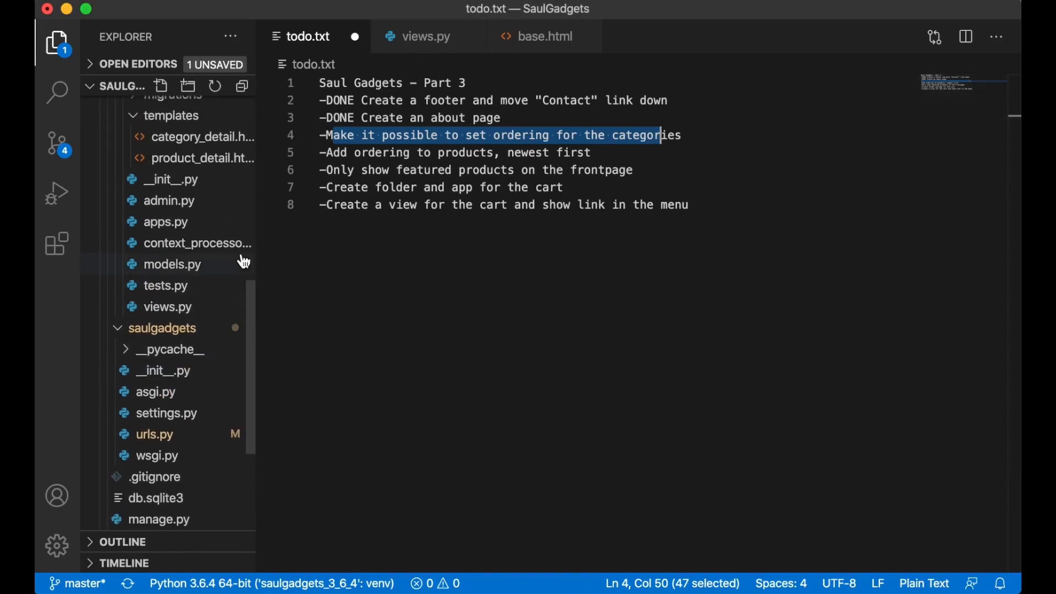
{"action": "scroll", "coordinate": [243, 261], "scroll_direction": "up", "scroll_amount": 5}
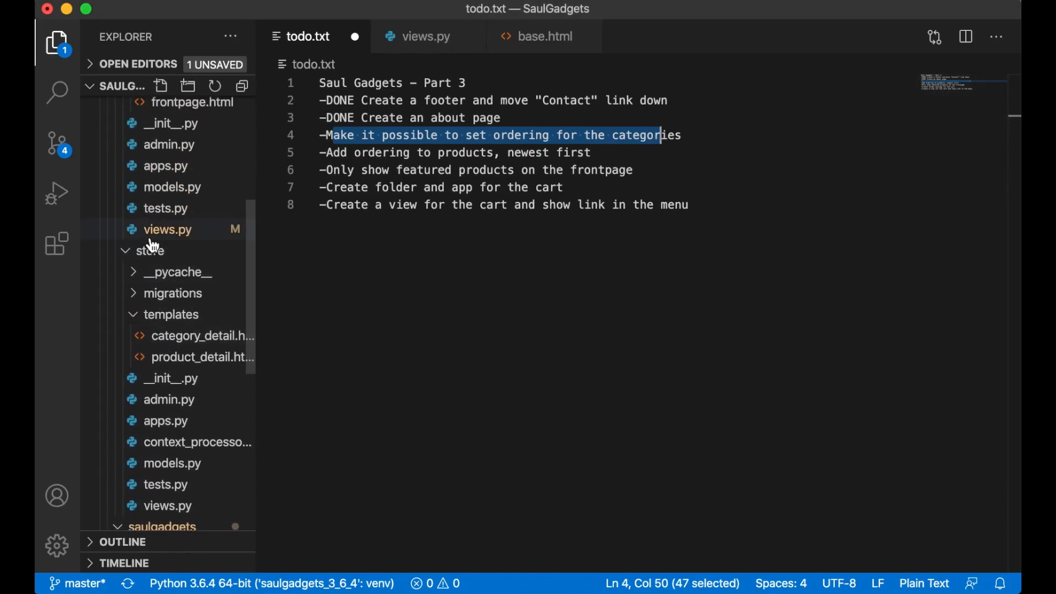
{"action": "left_click", "coordinate": [172, 463]}
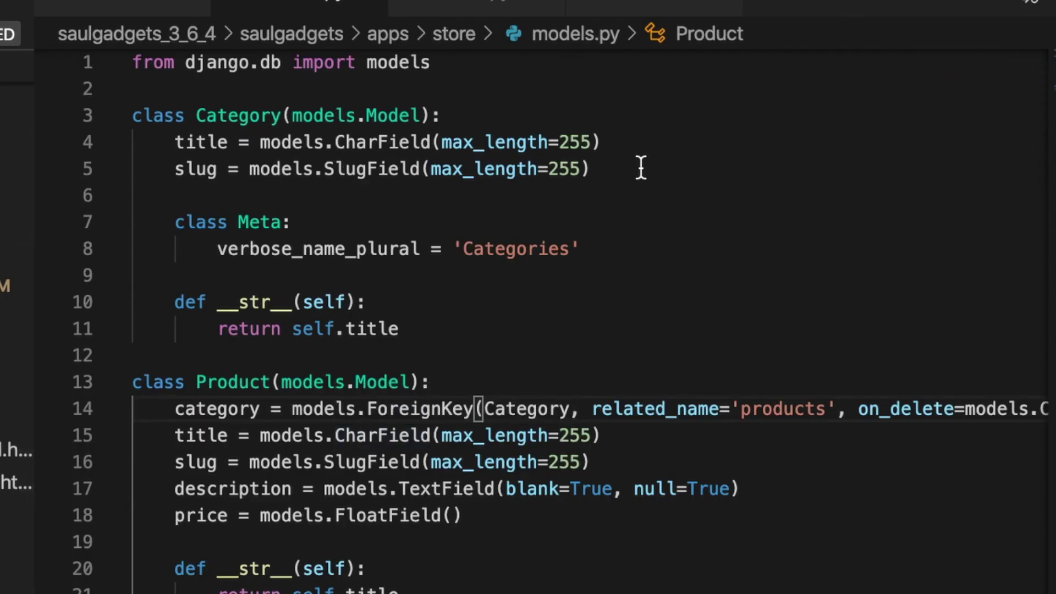
Give Category ordering = models.IntegerField(default=0) and Meta ordering = ('ordering',)
{"action": "left_click", "coordinate": [589, 170]}
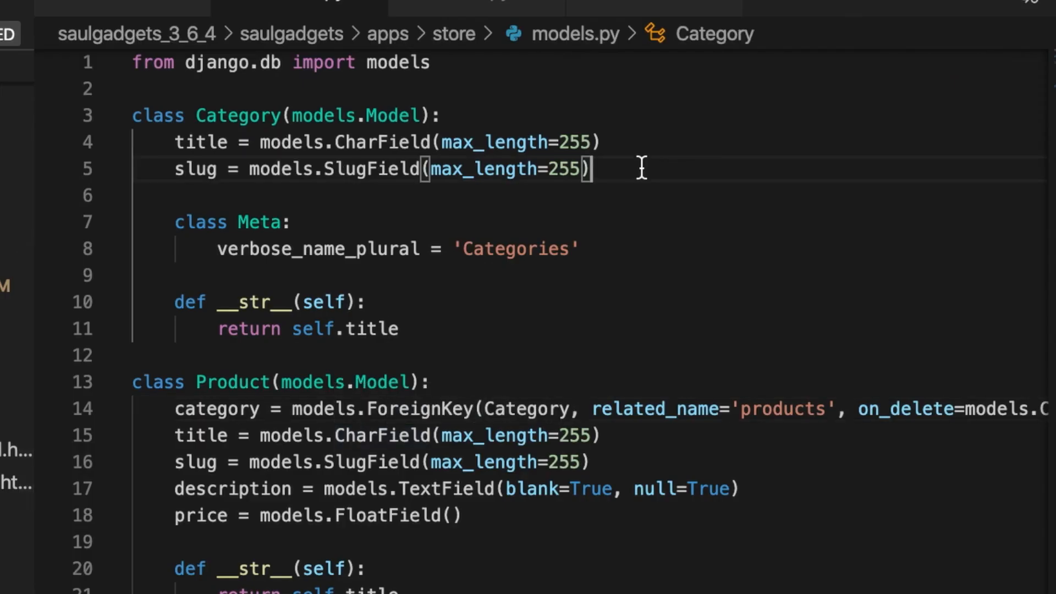
{"action": "key", "text": "Return"}
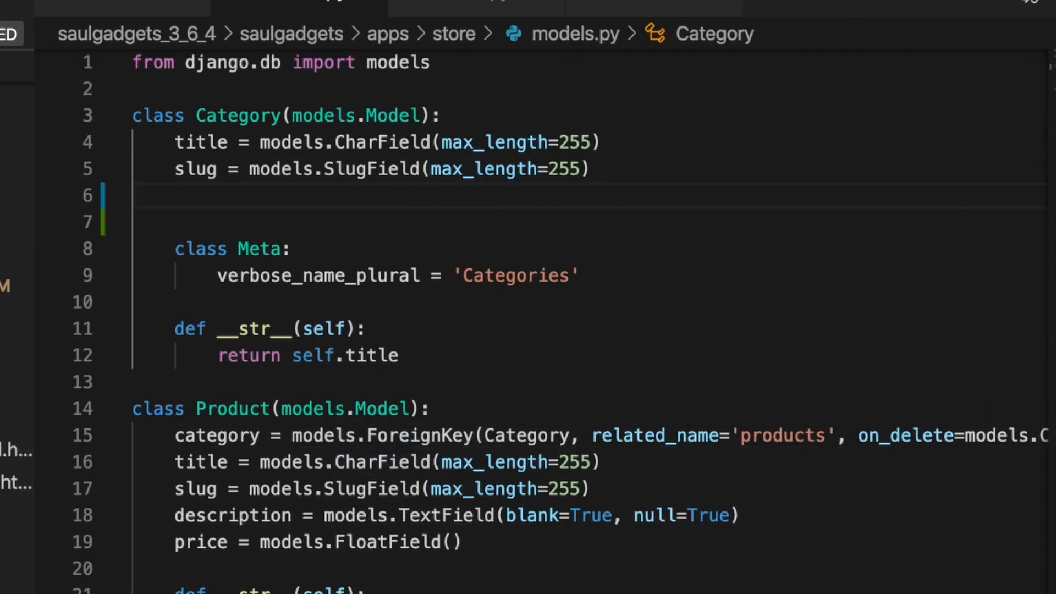
{"action": "type", "text": "ordering"}
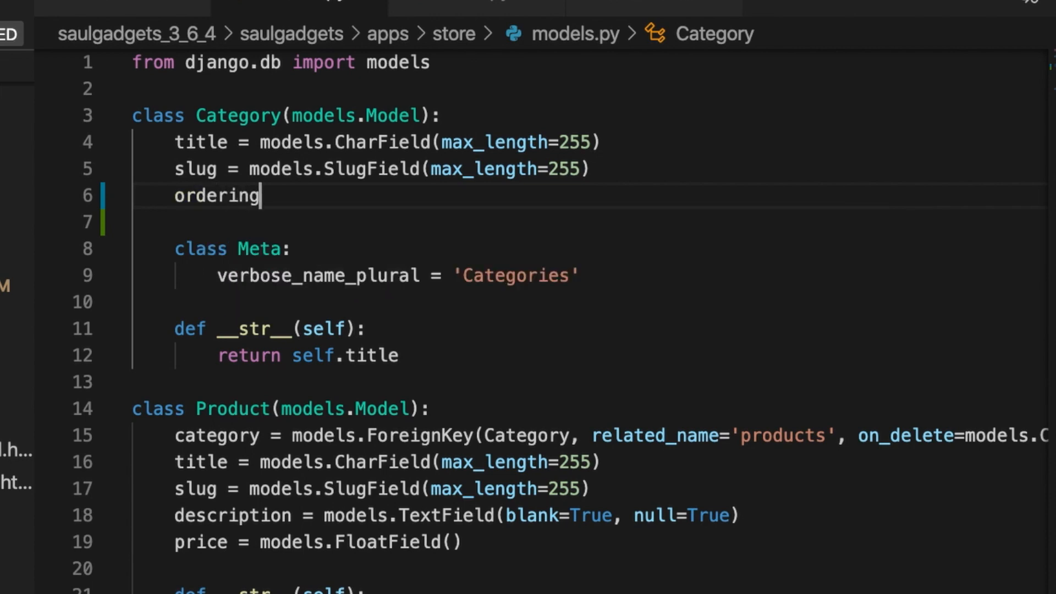
{"action": "type", "text": " = models.Int"}
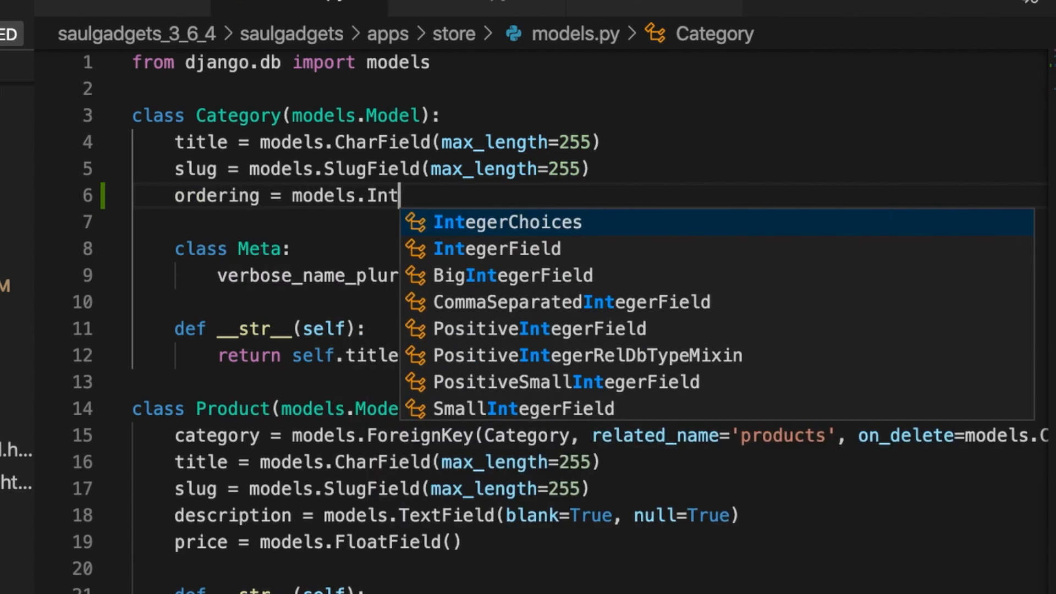
{"action": "type", "text": "egerField("}
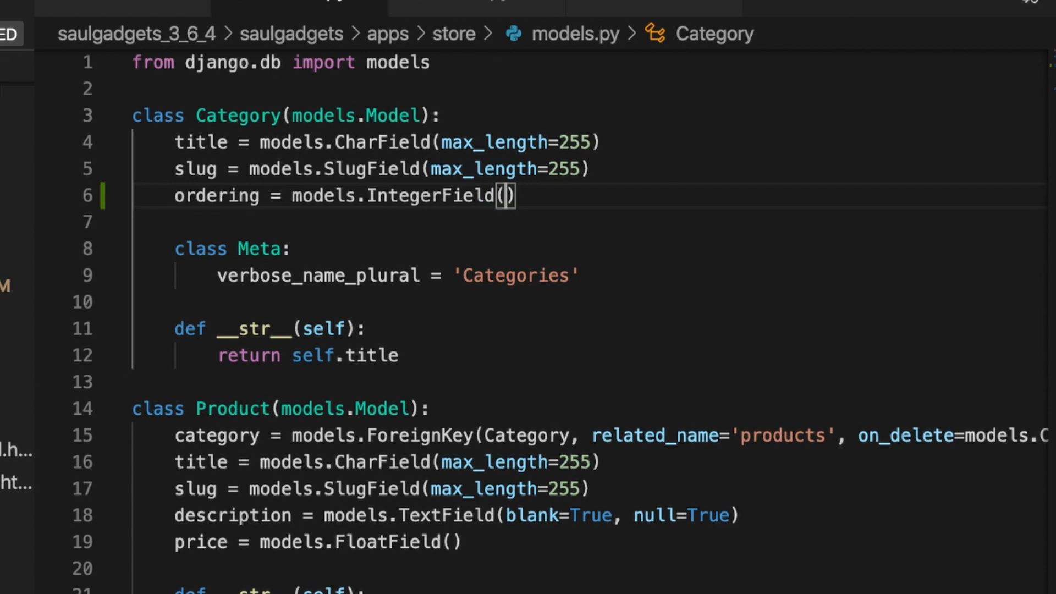
{"action": "type", "text": "default=0"}
{"action": "key", "text": "Escape"}
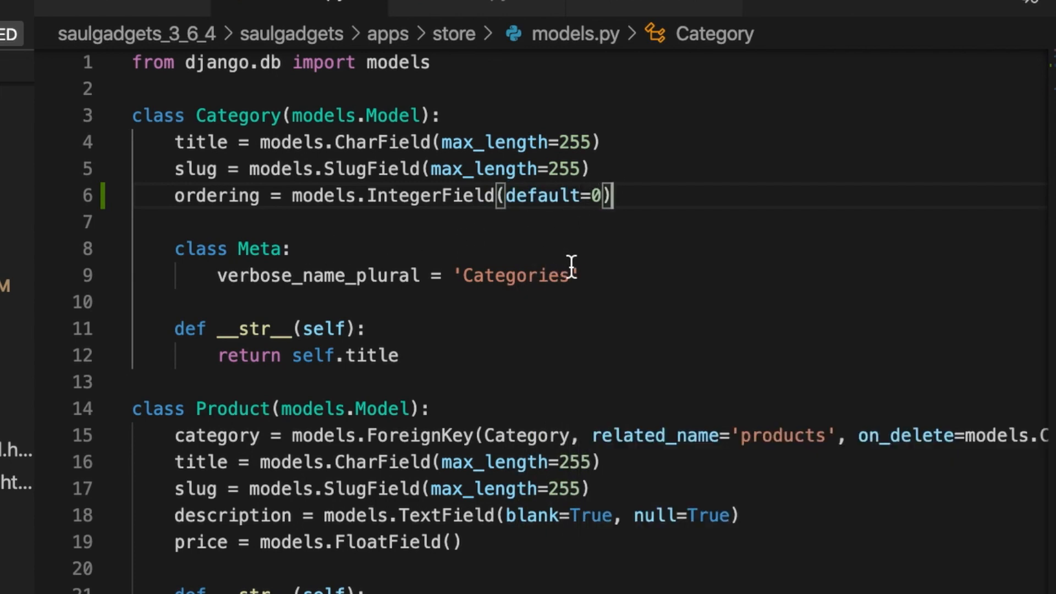
{"action": "left_click", "coordinate": [632, 273]}
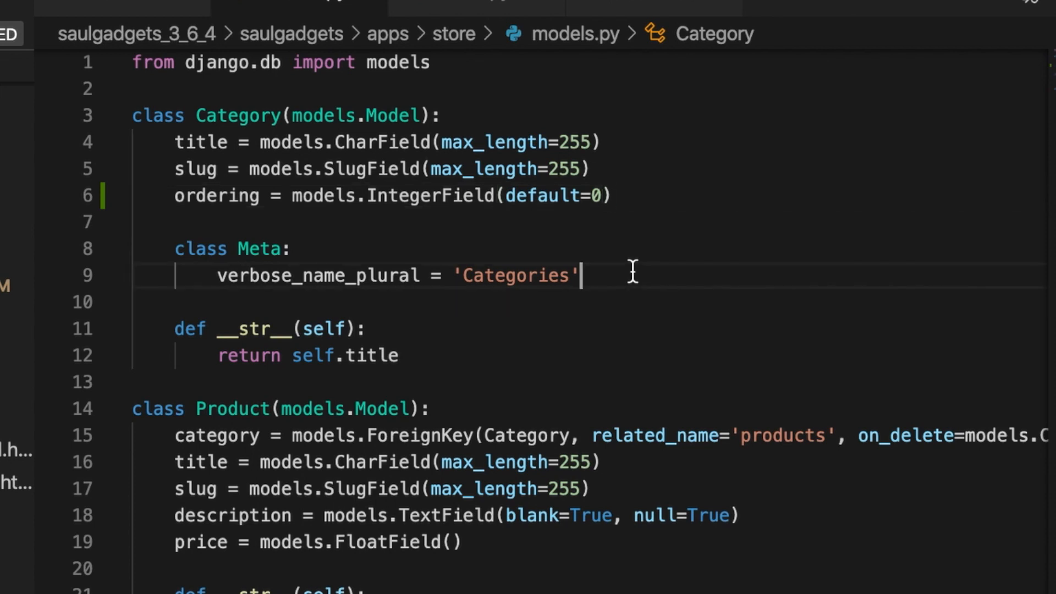
{"action": "key", "text": "Return"}
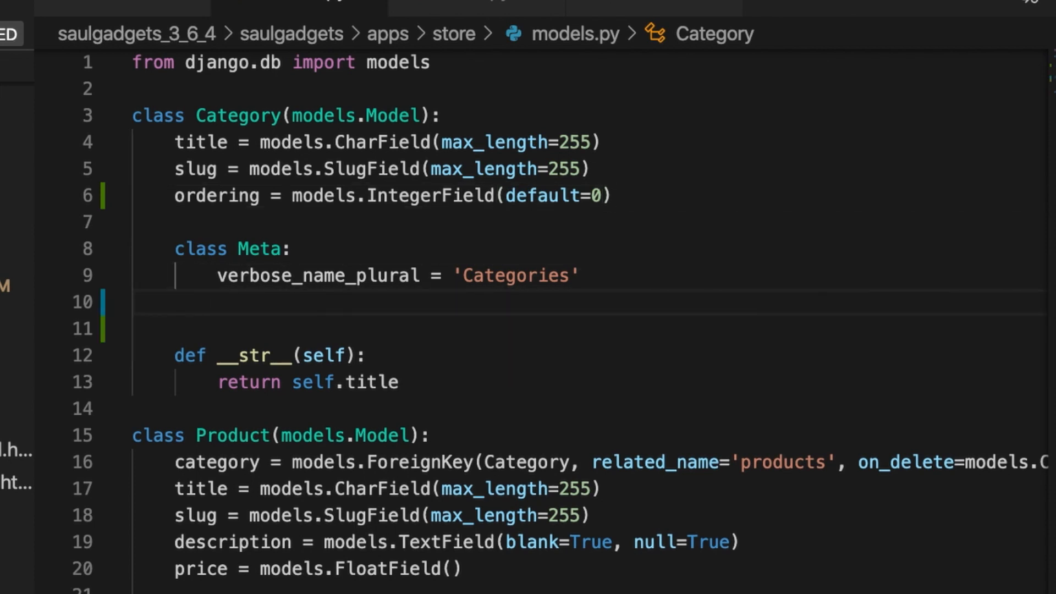
{"action": "type", "text": "order"}
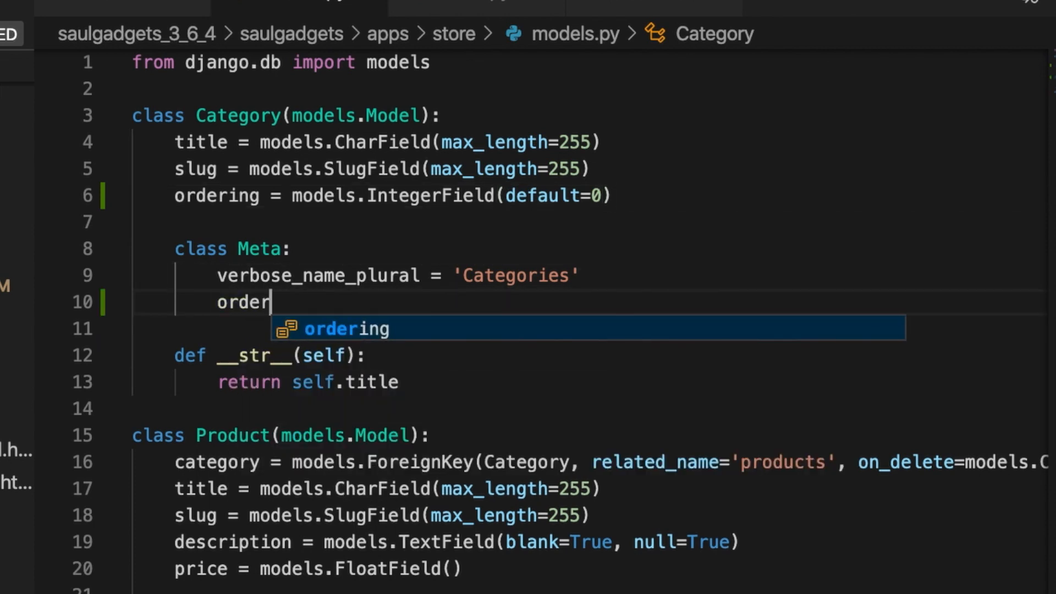
{"action": "type", "text": "ing = ("}
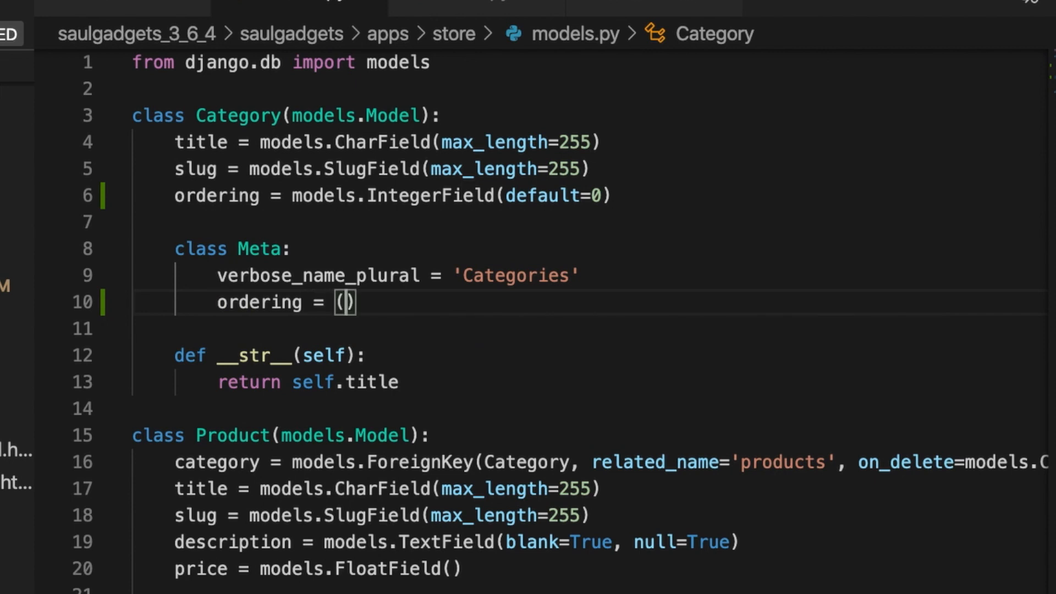
{"action": "type", "text": "'or"}
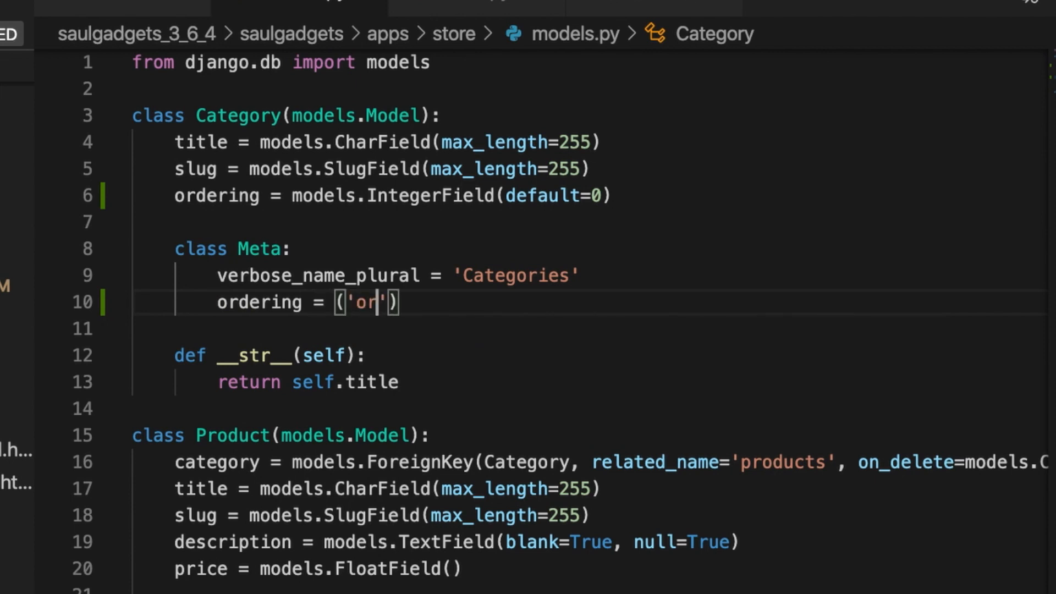
{"action": "type", "text": "dering',"}
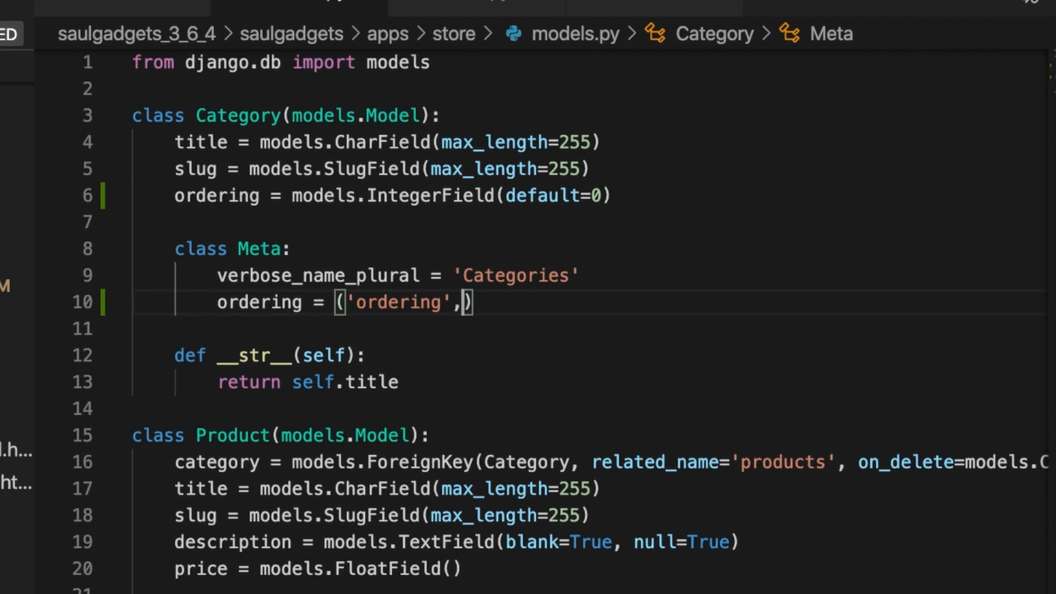
{"action": "double_click", "coordinate": [456, 304]}
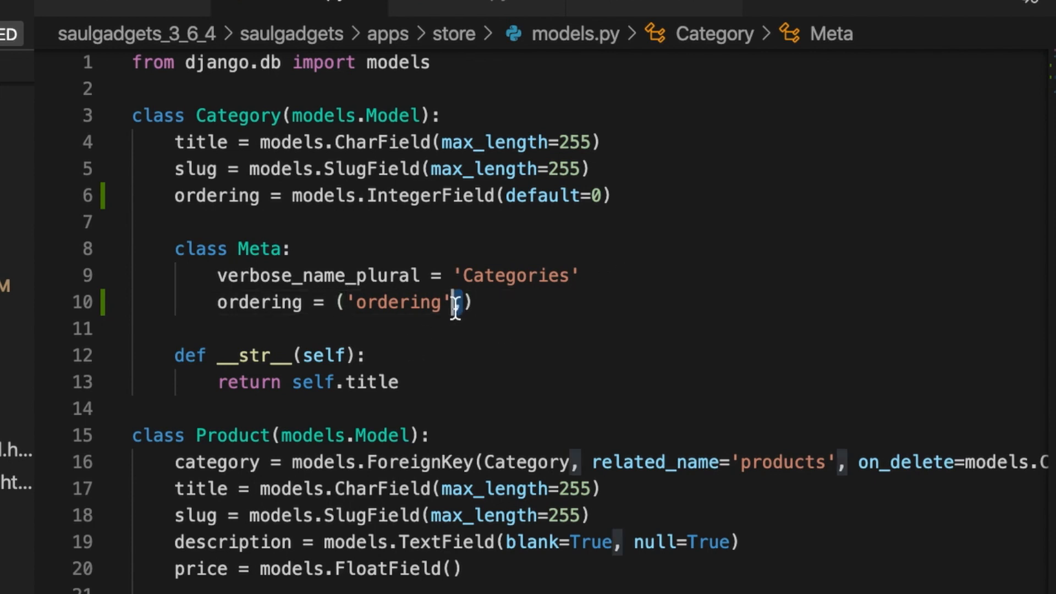
{"action": "type", "text": ","}
{"action": "left_click", "coordinate": [503, 307]}
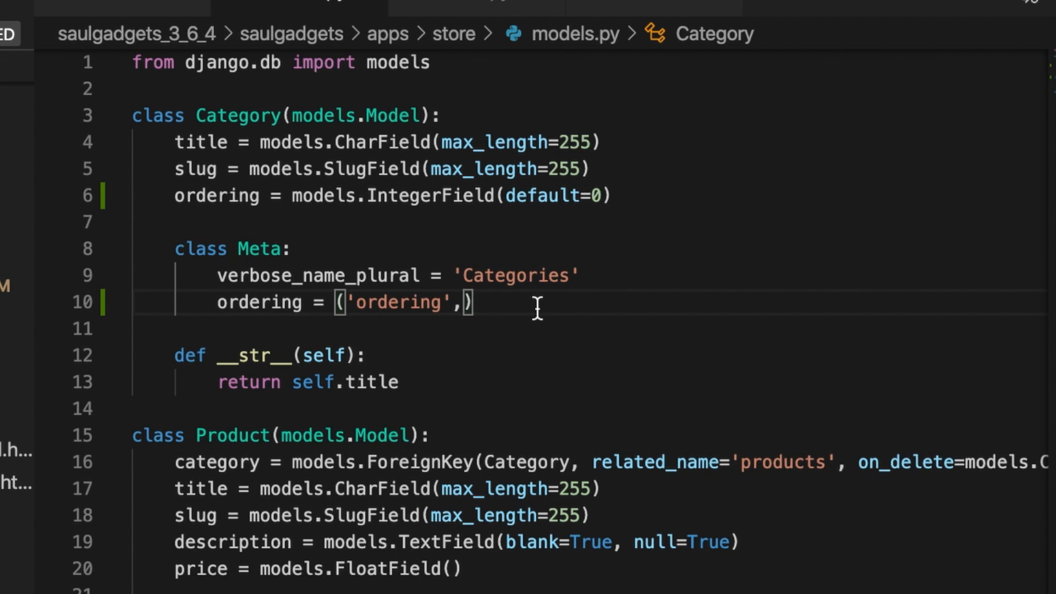
Stop the development server and run makemigrations, confirming the ordering field and Meta change
{"action": "key", "text": "super+Tab"}
{"action": "key", "text": "Tab"}
{"action": "key", "text": "Tab"}
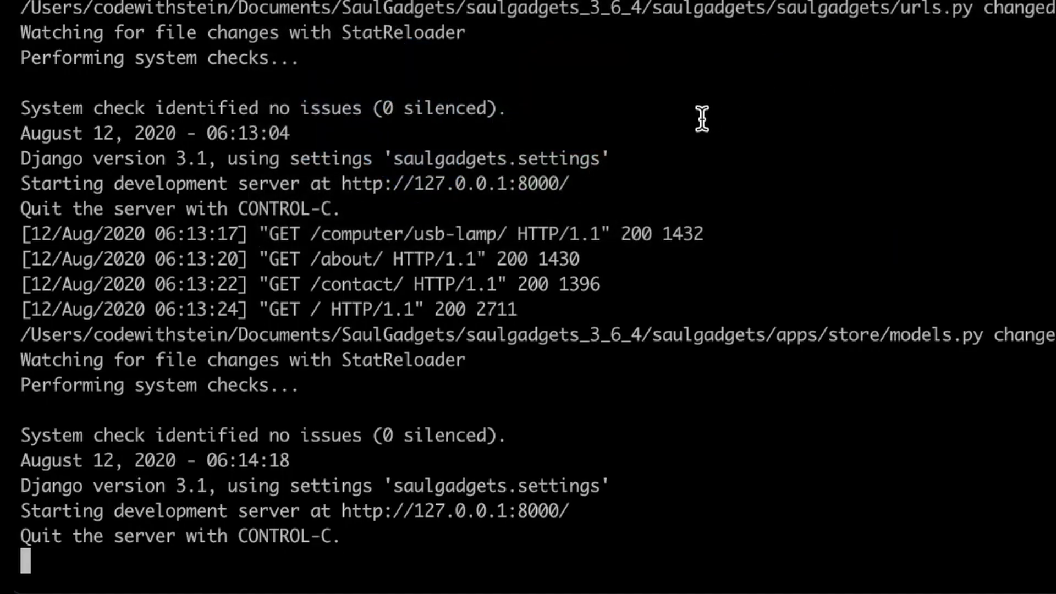
{"action": "key", "text": "ctrl+c"}
{"action": "key", "text": "Return"}
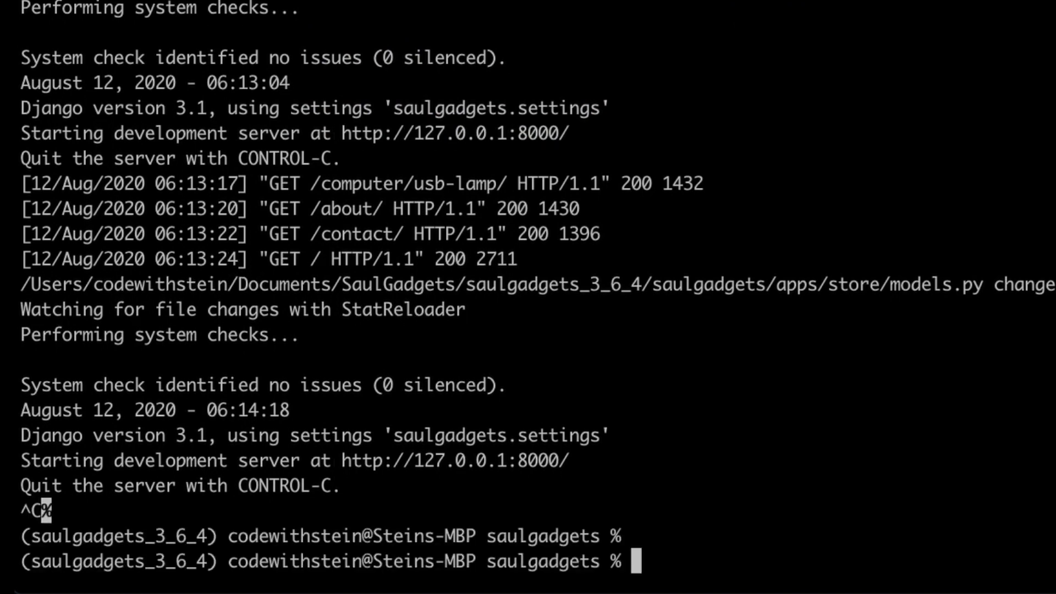
{"action": "type", "text": "py"}
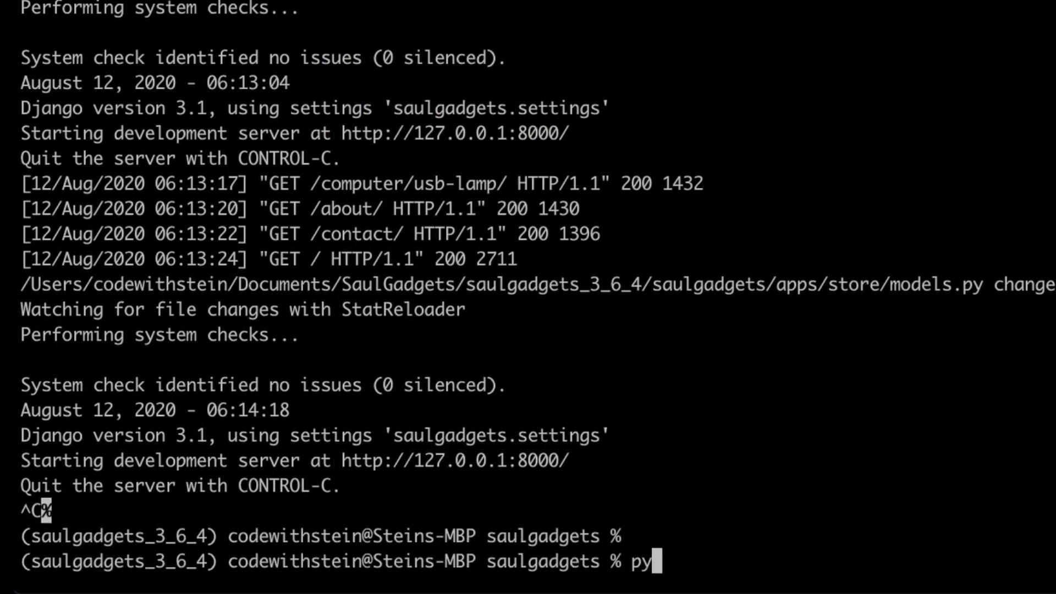
{"action": "type", "text": "thon manage.py "}
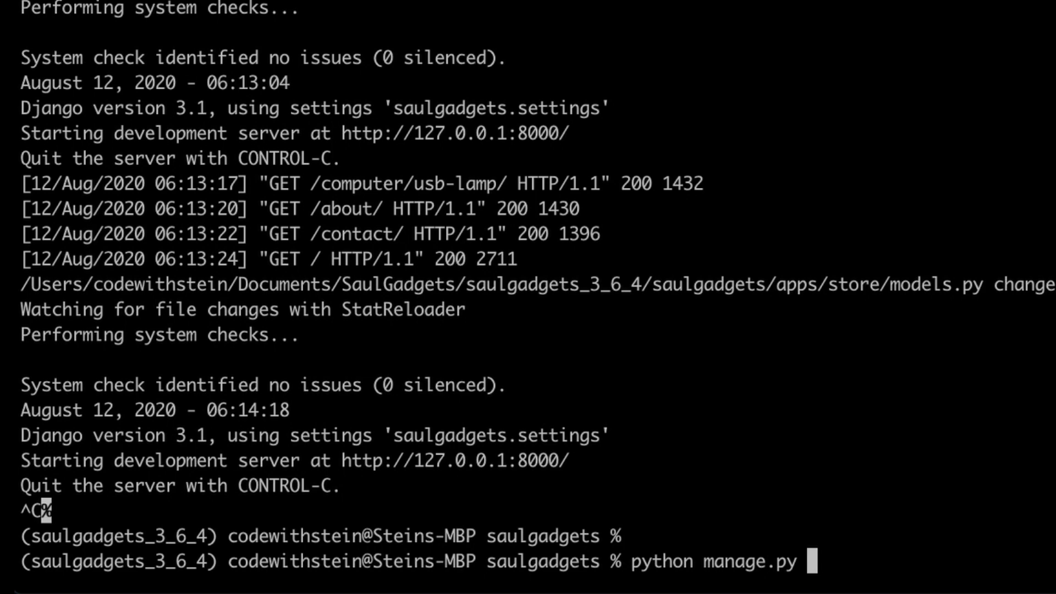
{"action": "type", "text": "makemigrations"}
{"action": "key", "text": "Return"}
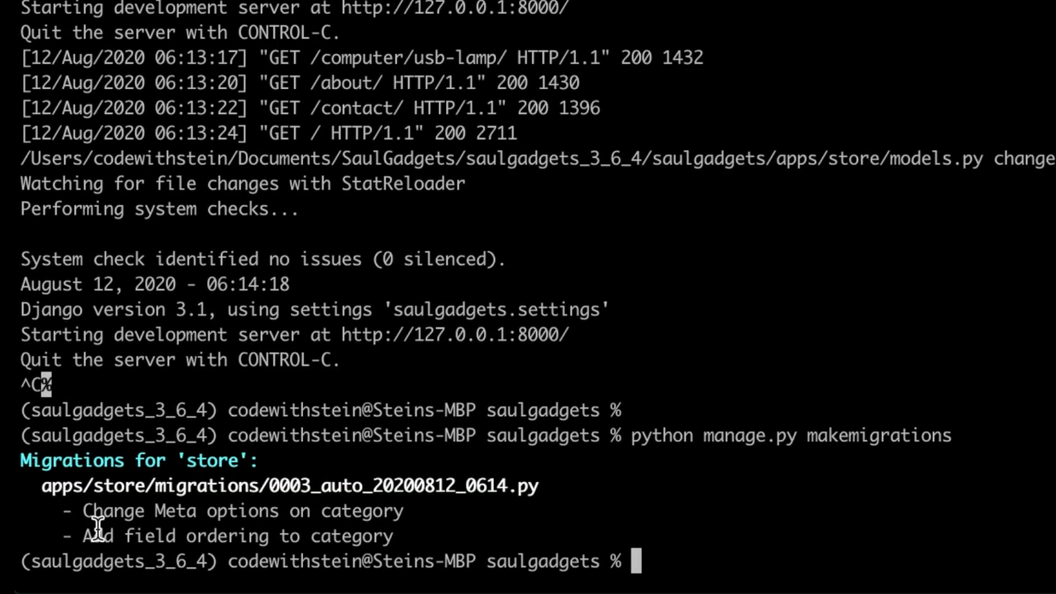
{"action": "left_click_drag", "start_coordinate": [86, 511], "coordinate": [260, 510]}
{"action": "left_click_drag", "start_coordinate": [119, 536], "coordinate": [222, 536]}
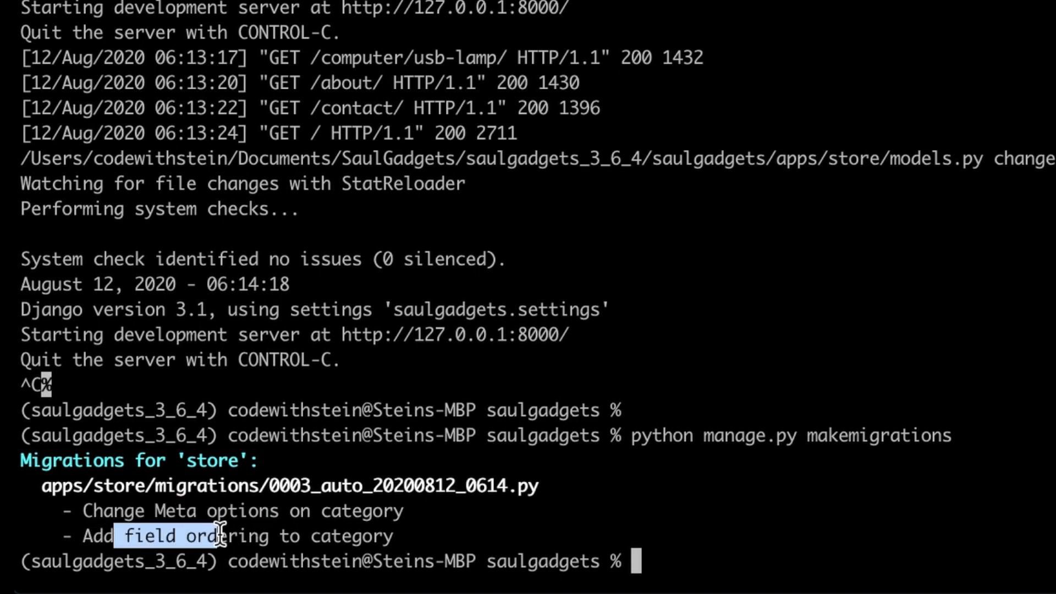
{"action": "left_click", "coordinate": [776, 546]}
{"action": "type", "text": "pyt"}
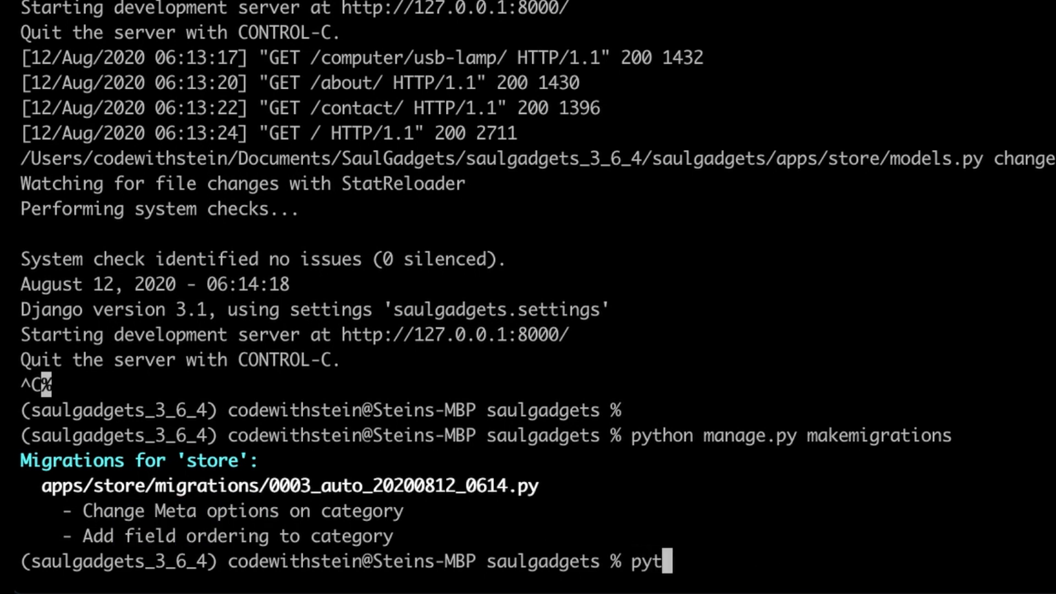
{"action": "type", "text": "hon manage.py "}
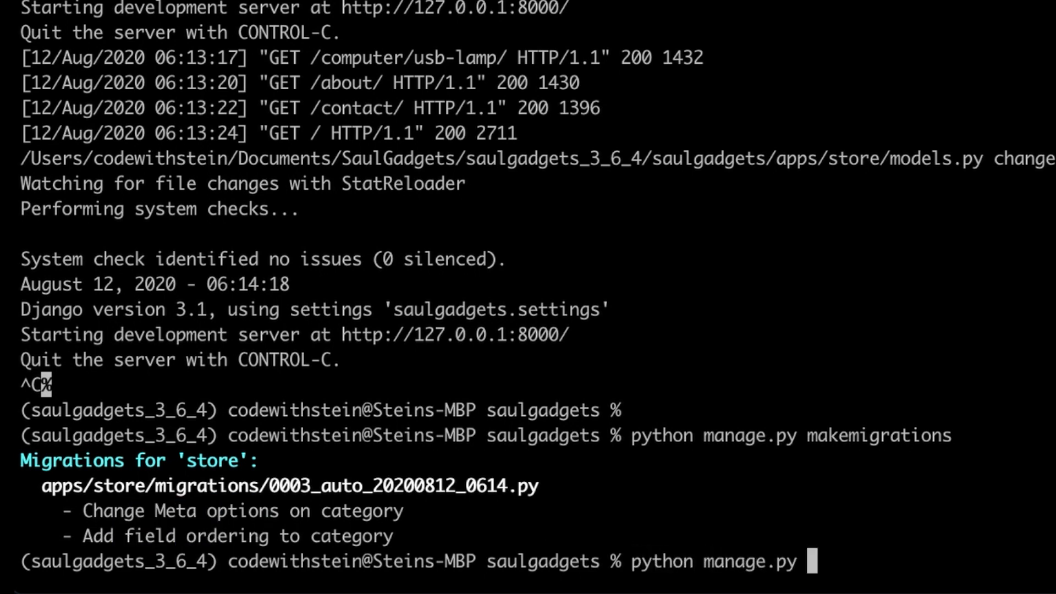
{"action": "type", "text": "migrate"}
Apply the migration with migrate and restart the server via runserver from history
{"action": "key", "text": "Return"}
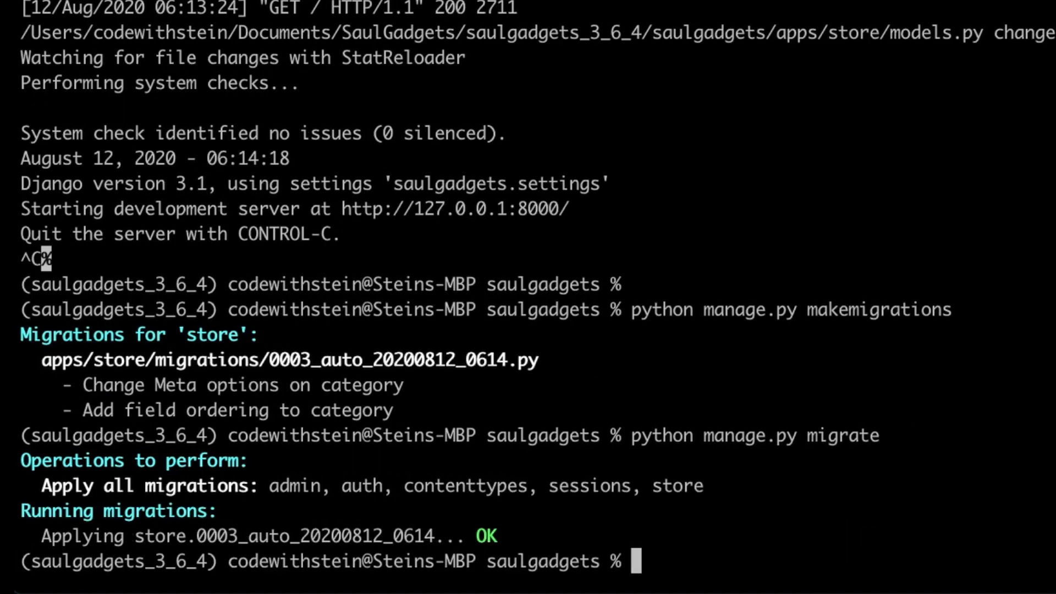
{"action": "key", "text": "ctrl+r"}
{"action": "type", "text": "run"}
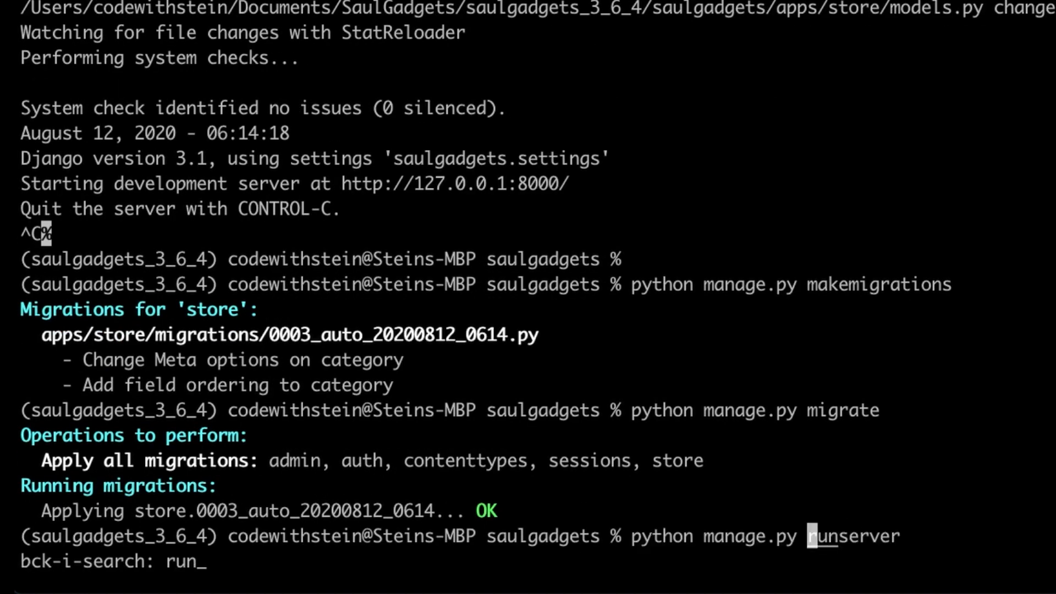
{"action": "key", "text": "Return"}
{"action": "key", "text": "super+Tab"}
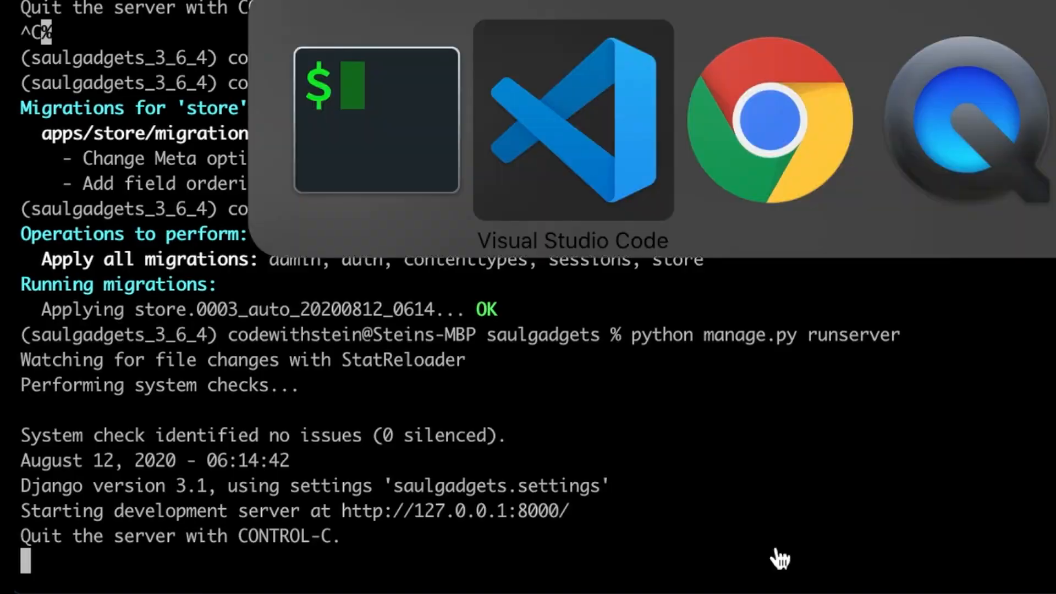
Follow the admin's Store breadcrumb in Chrome, which lands on a Page not found (404) error
{"action": "key", "text": "super+Tab"}
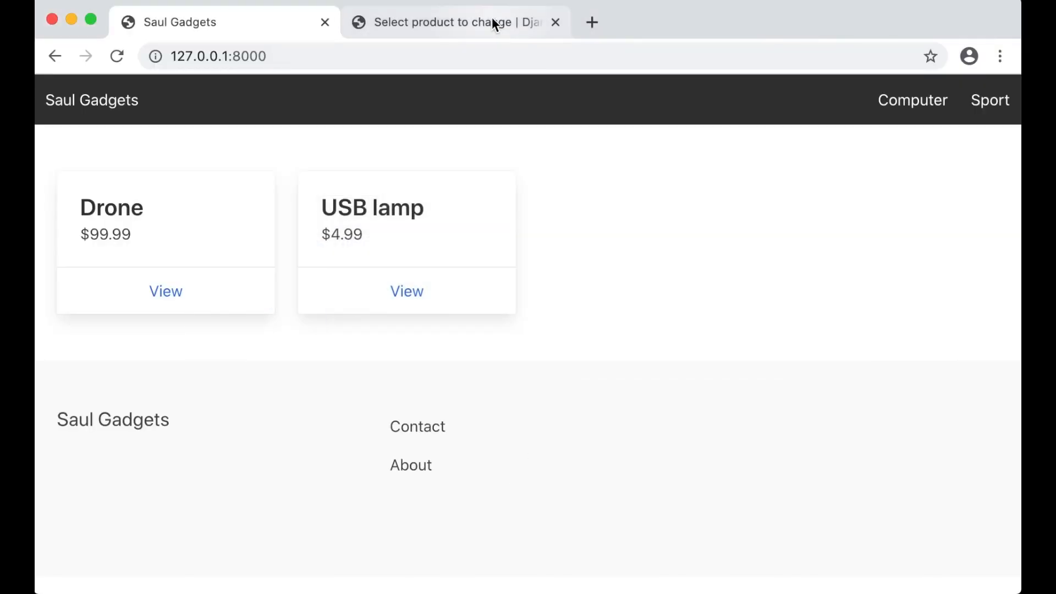
{"action": "left_click", "coordinate": [492, 22]}
{"action": "left_click", "coordinate": [125, 170]}
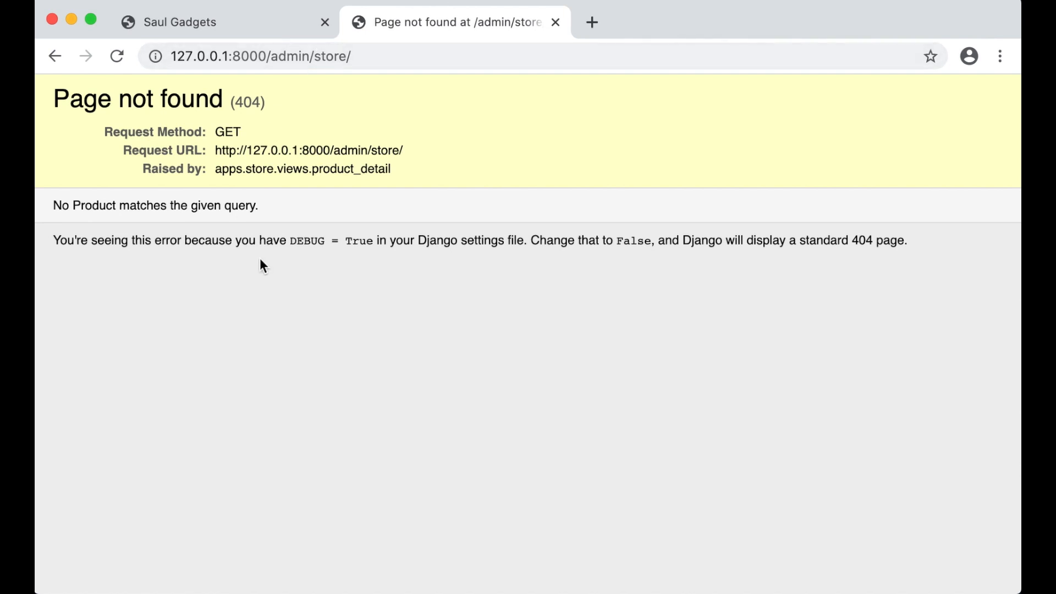
{"action": "key", "text": "super+Tab"}
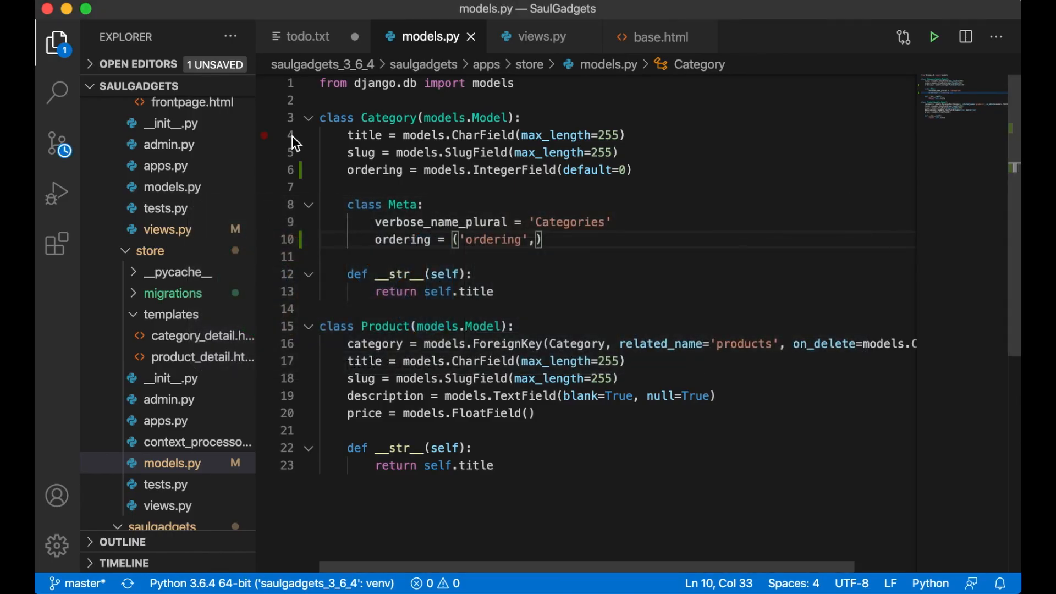
{"action": "scroll", "coordinate": [173, 388], "scroll_direction": "down", "scroll_amount": 5}
{"action": "scroll", "coordinate": [179, 400], "scroll_direction": "down", "scroll_amount": 5}
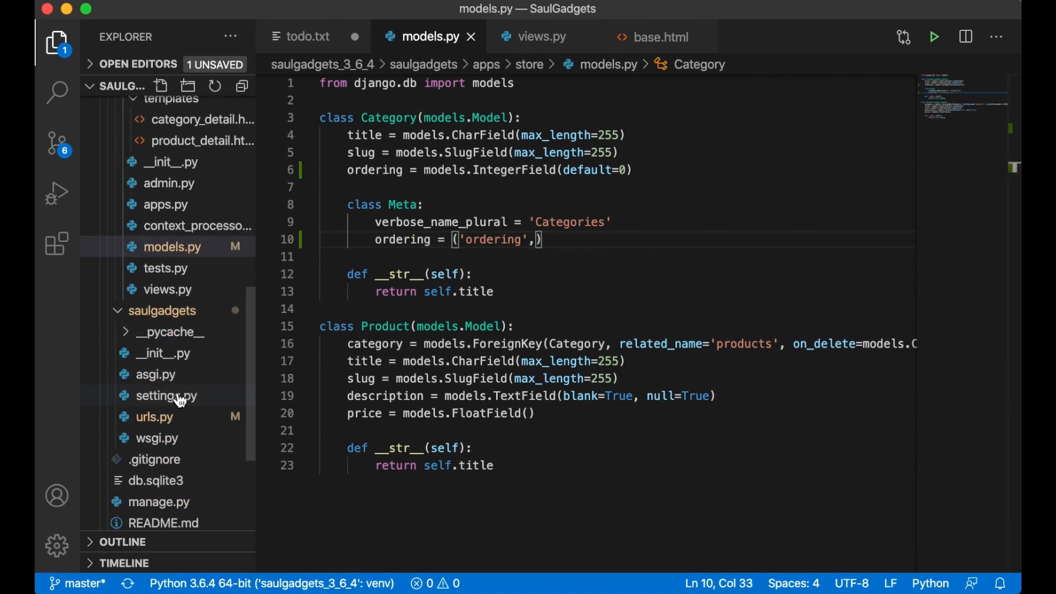
Cut the path('admin/', admin.site.urls) line from the end of urlpatterns in urls.py
{"action": "left_click", "coordinate": [154, 417]}
{"action": "scroll", "coordinate": [577, 413], "scroll_direction": "down", "scroll_amount": 1}
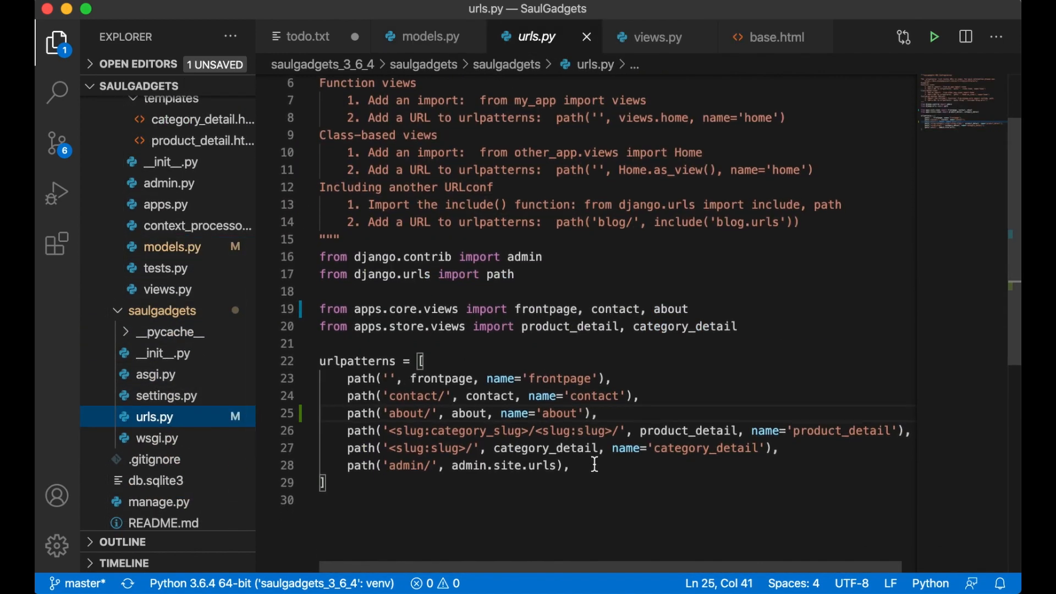
{"action": "left_click", "coordinate": [595, 465]}
{"action": "key", "text": "shift+Up"}
{"action": "key", "text": "BackSpace"}
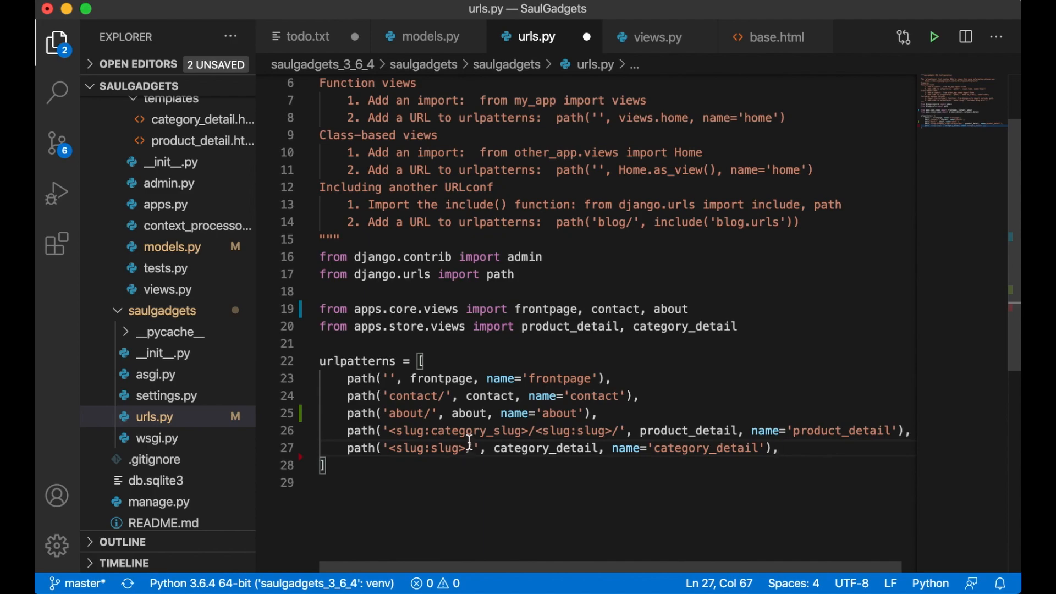
{"action": "key", "text": "super+Tab"}
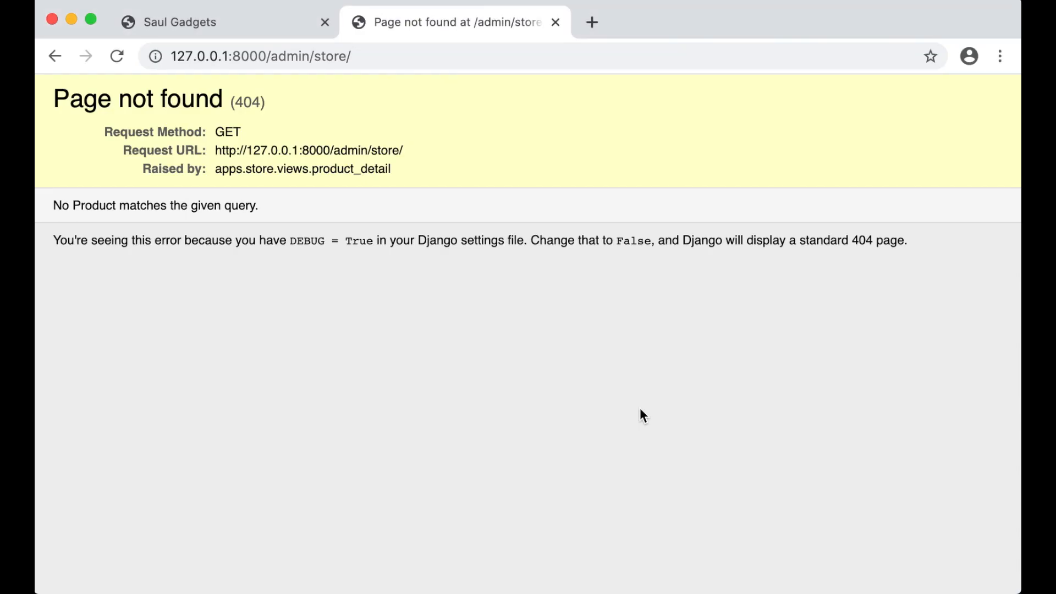
Reload the admin, edit the Sport category's ordering to 1 and save it
{"action": "key", "text": "super+r"}
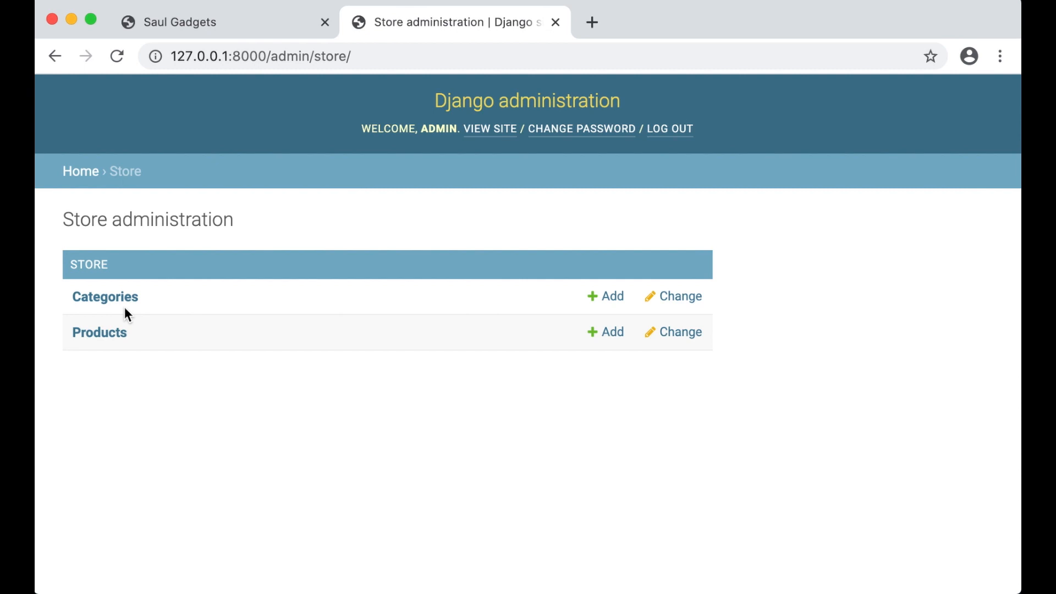
{"action": "left_click", "coordinate": [105, 297]}
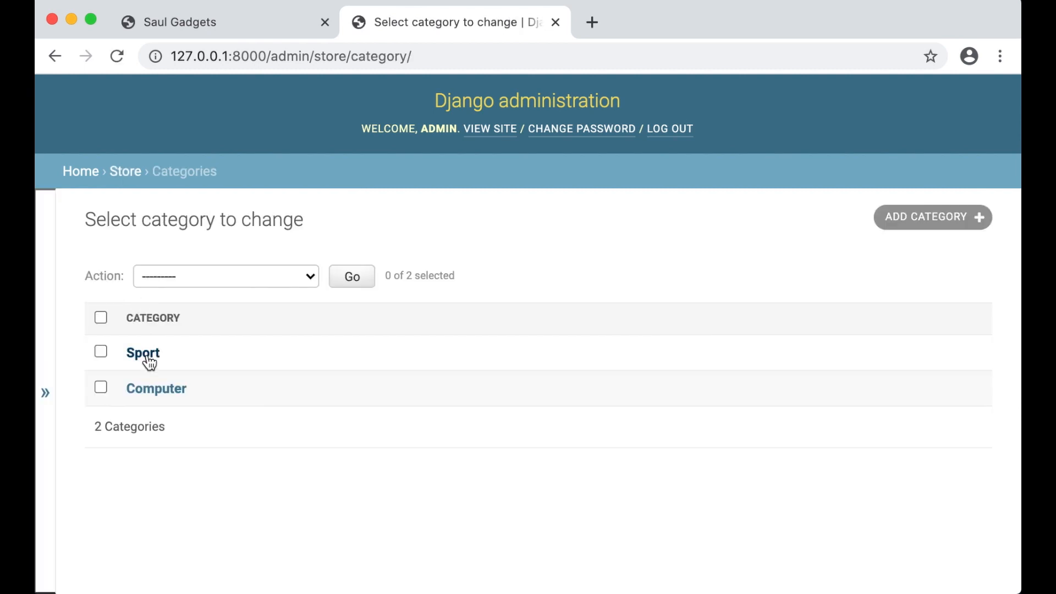
{"action": "left_click", "coordinate": [143, 354]}
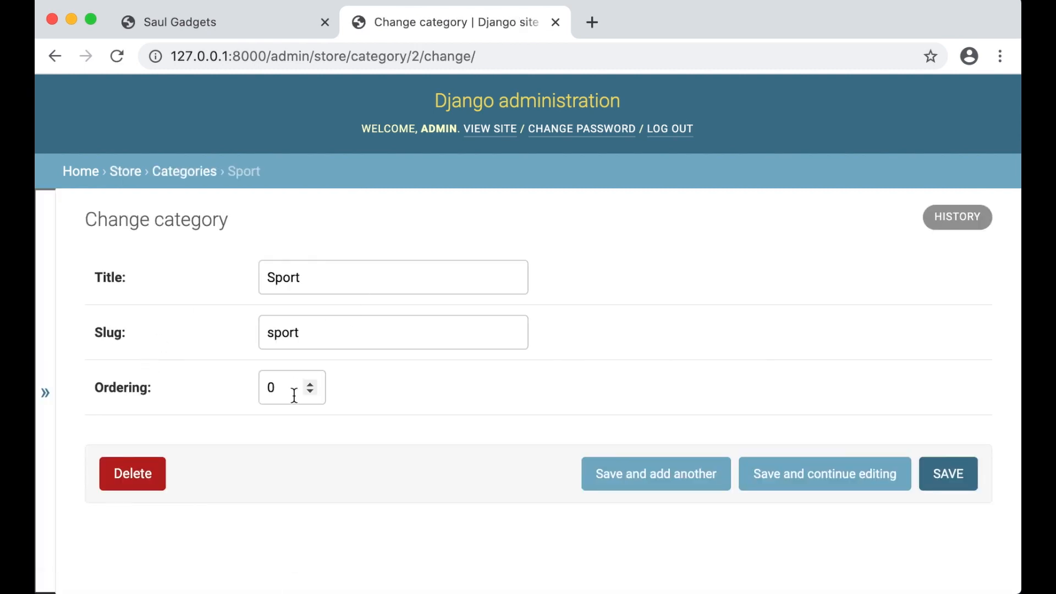
{"action": "left_click", "coordinate": [295, 388]}
{"action": "key", "text": "BackSpace"}
{"action": "type", "text": "1"}
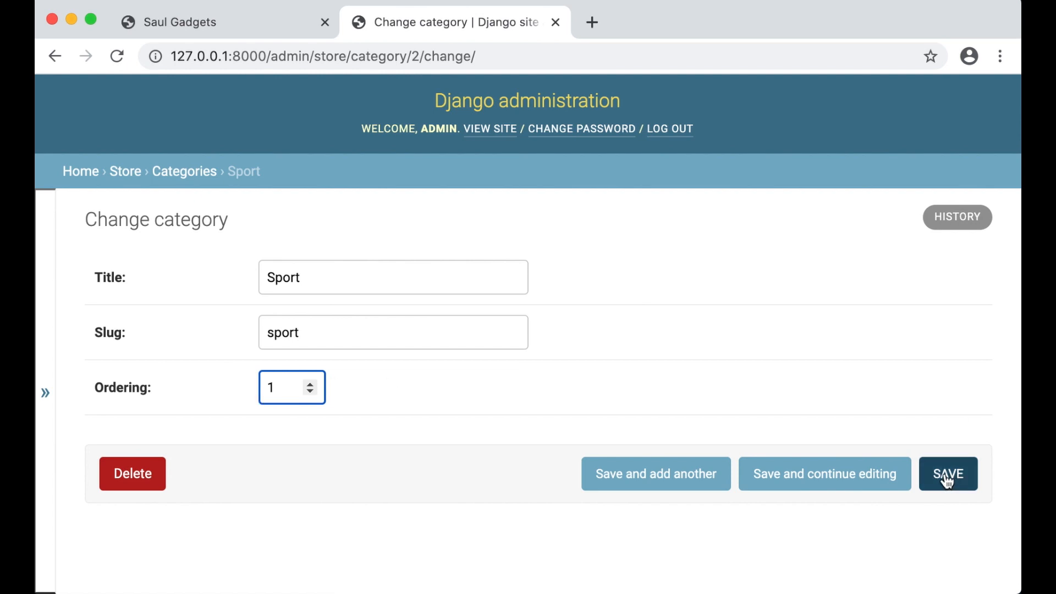
{"action": "left_click", "coordinate": [948, 477]}
Set the Computer category's ordering to 2, save, and confirm the storefront navbar lists Sport first
{"action": "left_click", "coordinate": [156, 401]}
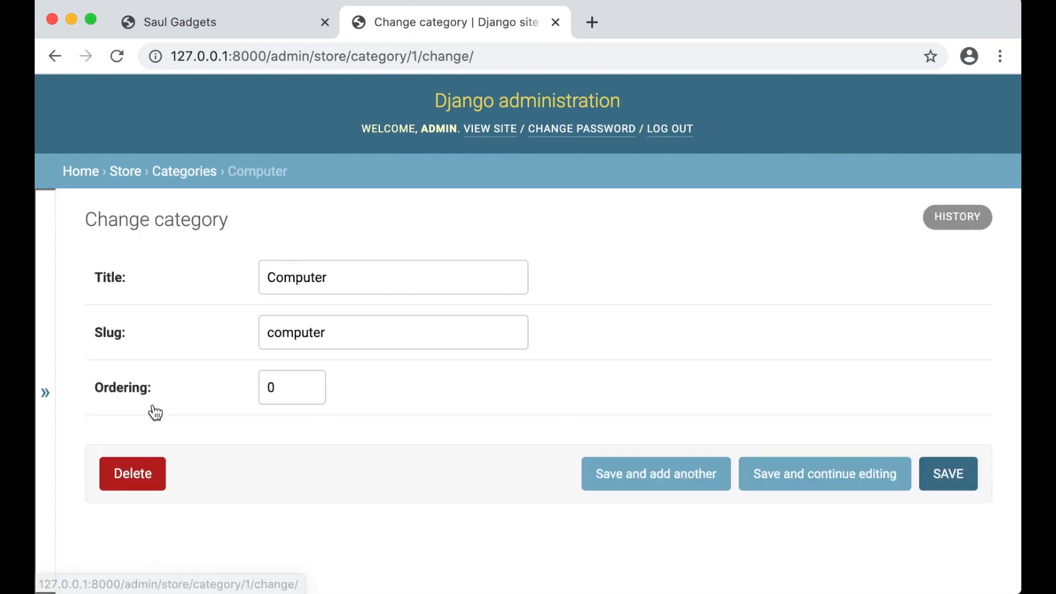
{"action": "double_click", "coordinate": [273, 388]}
{"action": "type", "text": "2"}
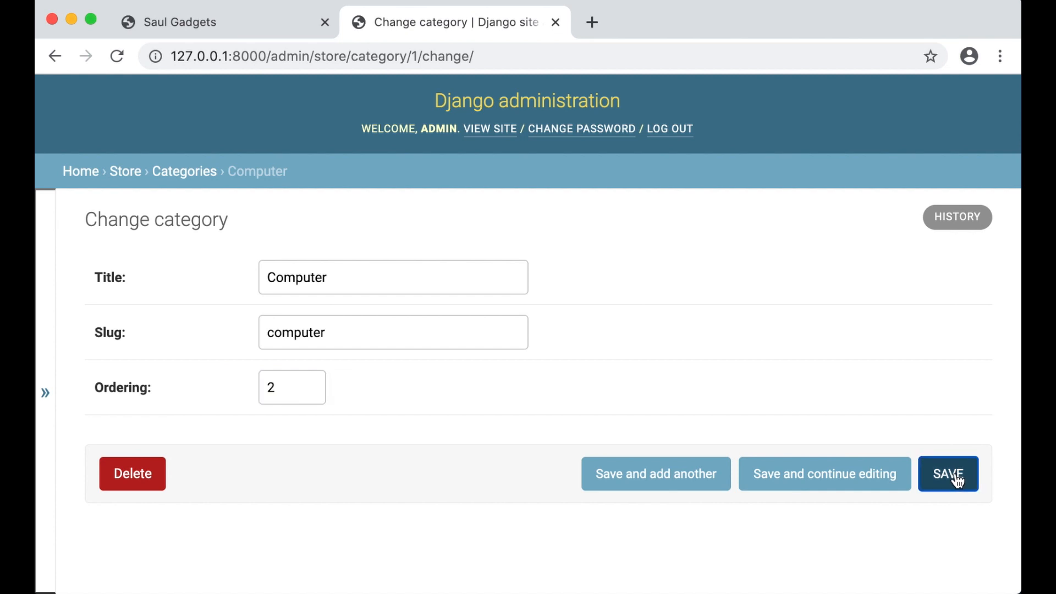
{"action": "left_click", "coordinate": [949, 474]}
{"action": "left_click", "coordinate": [190, 16]}
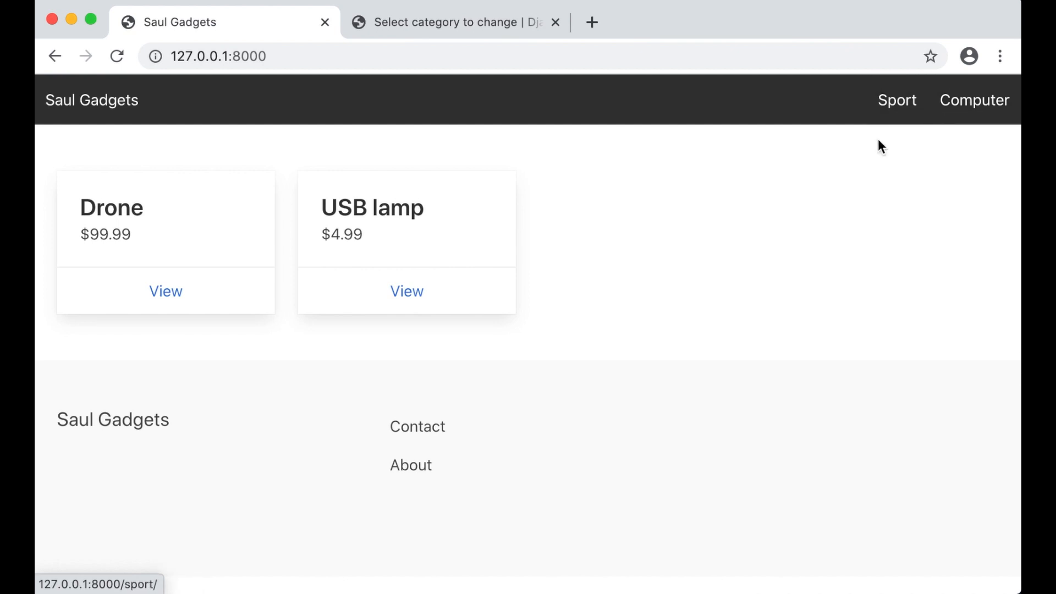
{"action": "key", "text": "super+Tab"}
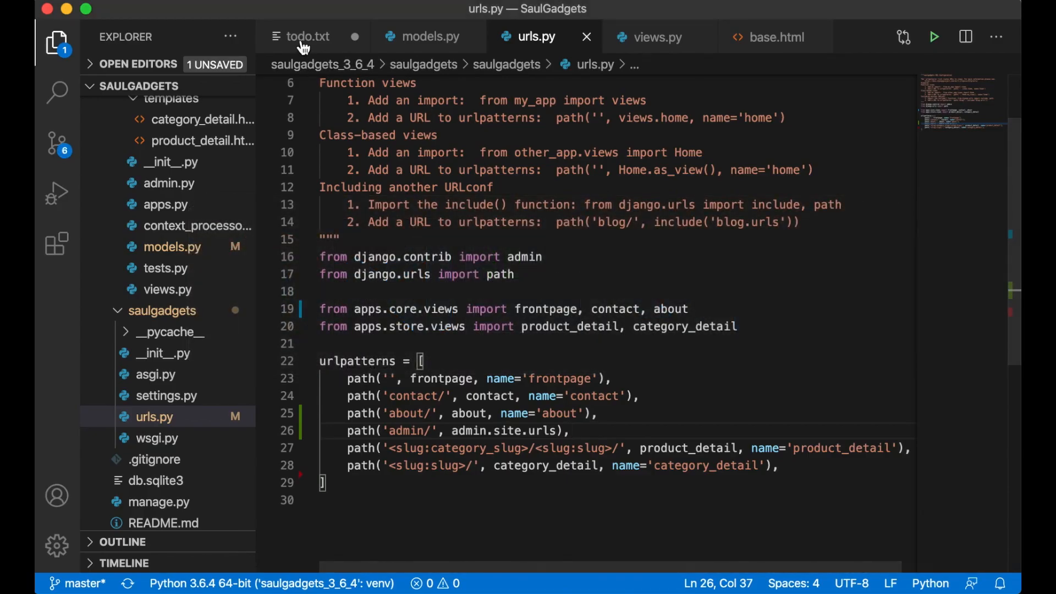
Mark line 4's category ordering task DONE in todo.txt, save, and highlight the product ordering task
{"action": "left_click", "coordinate": [307, 37]}
{"action": "key", "text": "Left"}
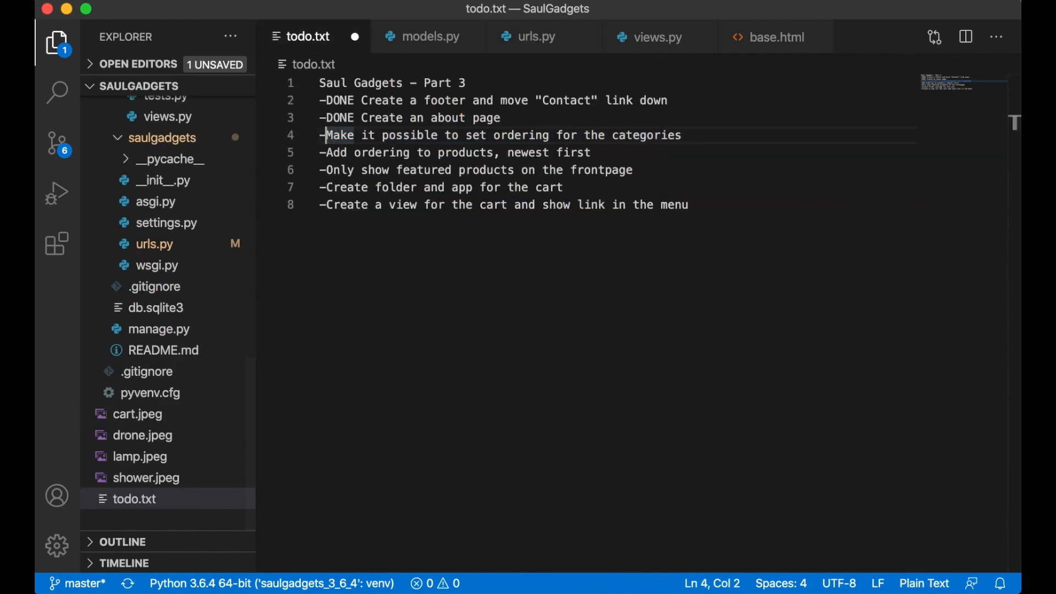
{"action": "type", "text": "DONE"}
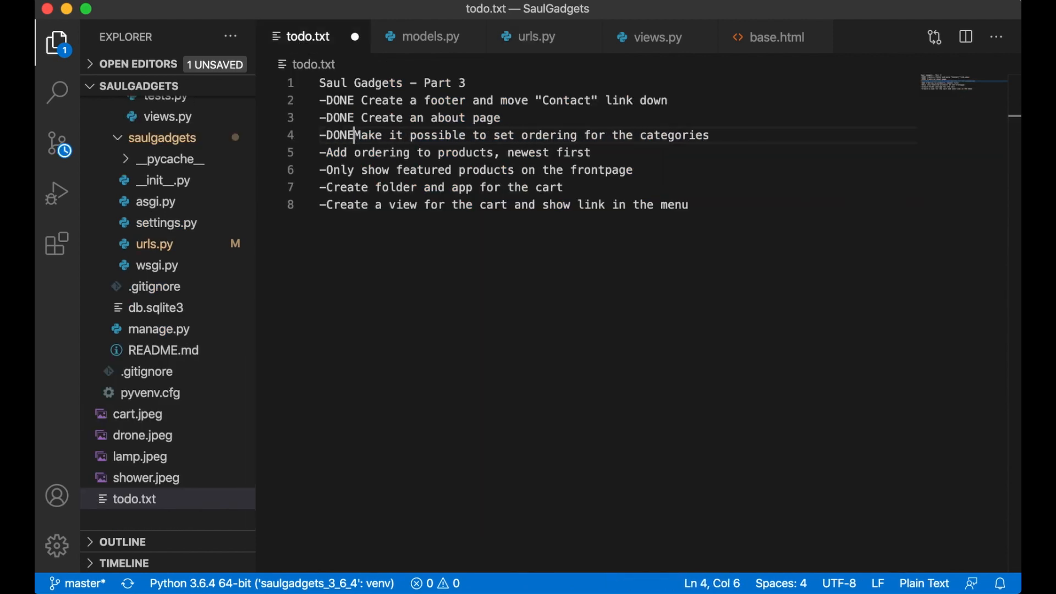
{"action": "key", "text": "ctrl+s"}
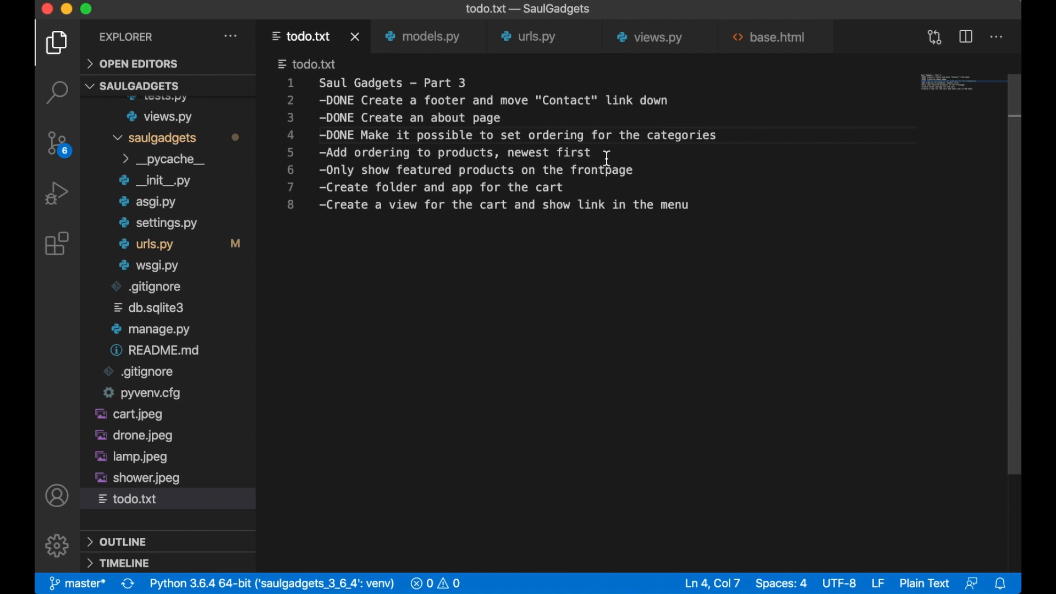
{"action": "left_click_drag", "start_coordinate": [607, 153], "coordinate": [346, 152]}
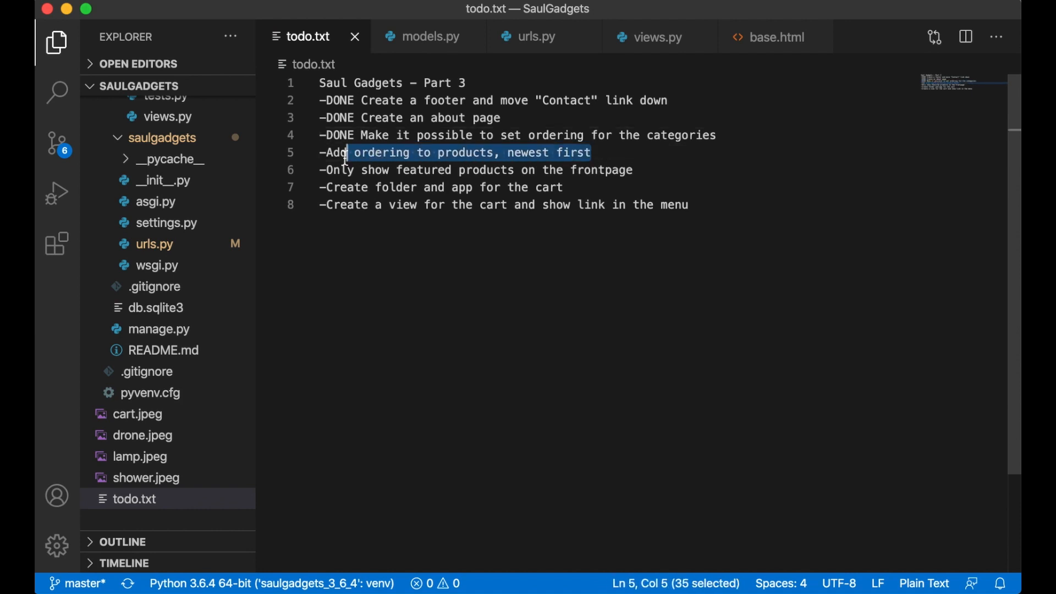
{"action": "left_click", "coordinate": [432, 36]}
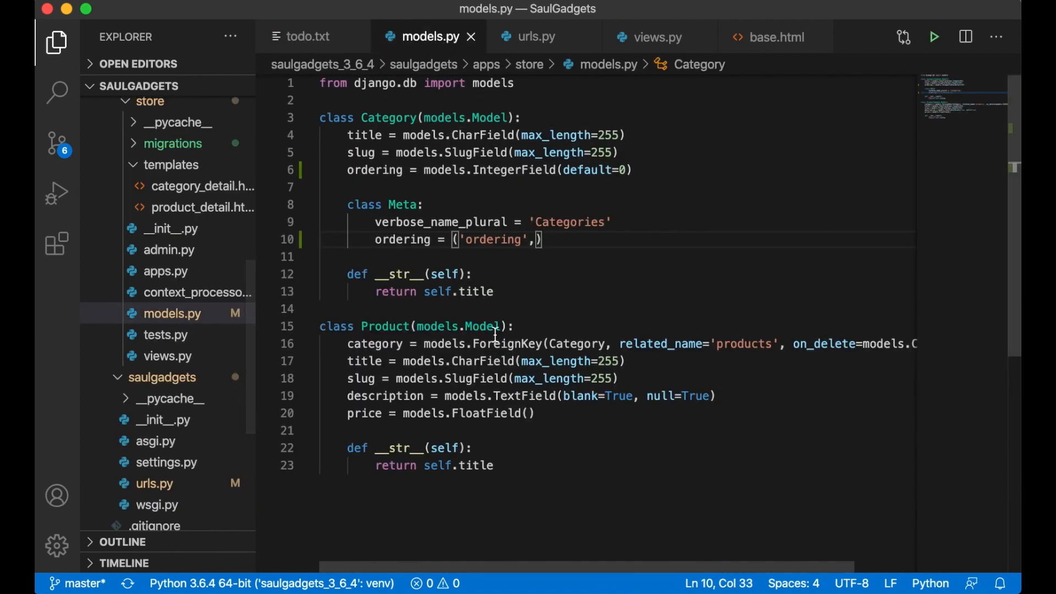
Add date_added = models.DateTimeField(auto_add_now=True) to Product right after the price field
{"action": "left_click", "coordinate": [510, 448]}
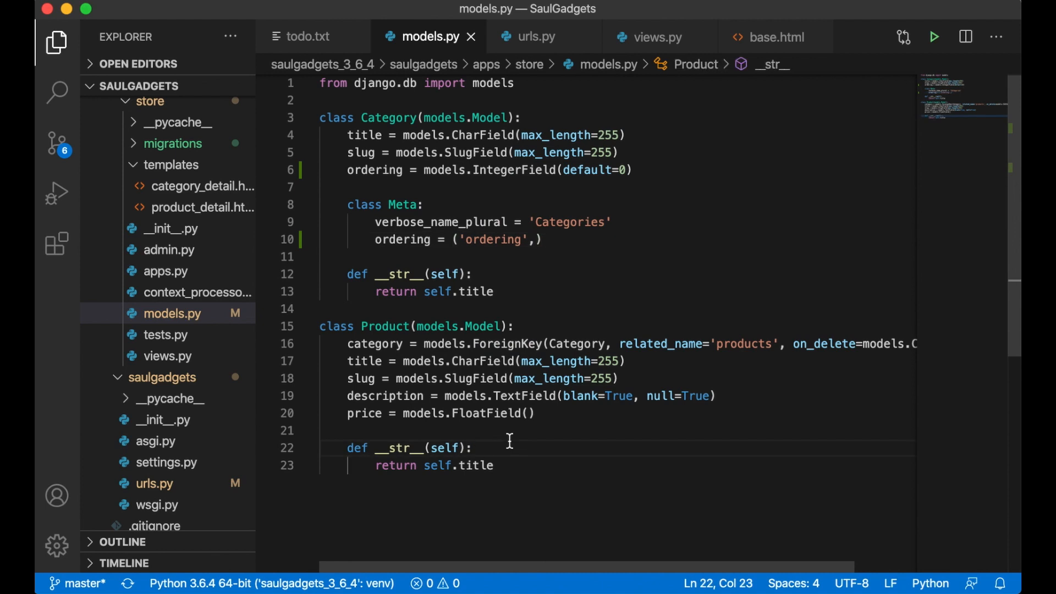
{"action": "left_click", "coordinate": [549, 414]}
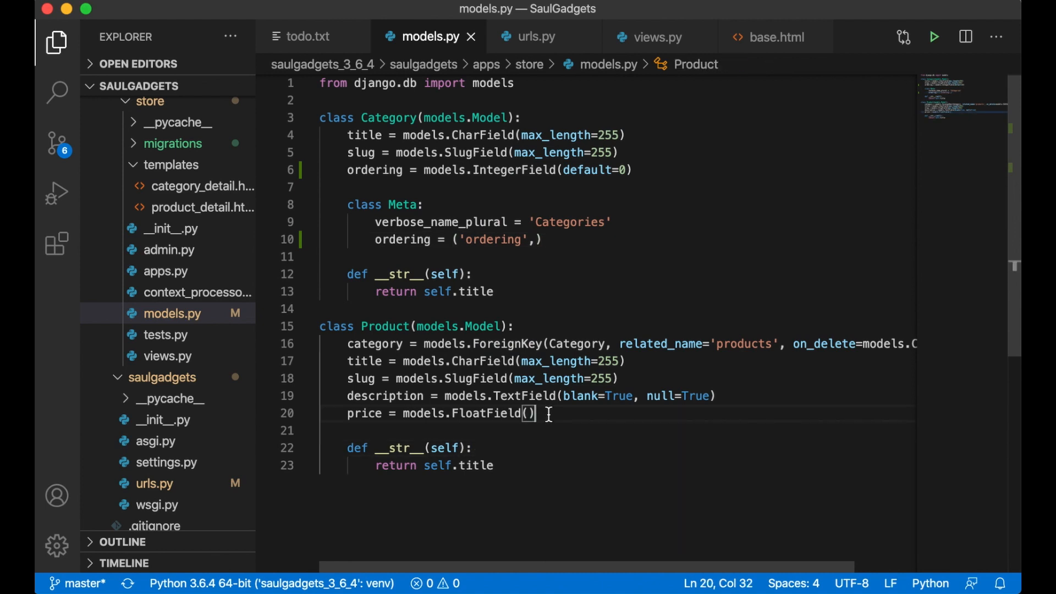
{"action": "key", "text": "Return"}
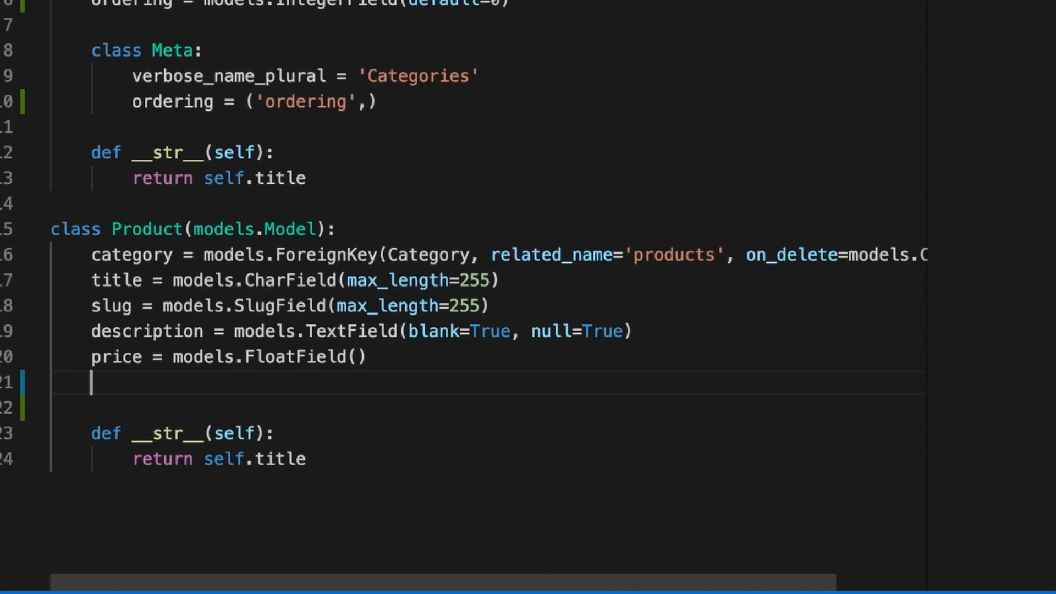
{"action": "type", "text": "date_added"}
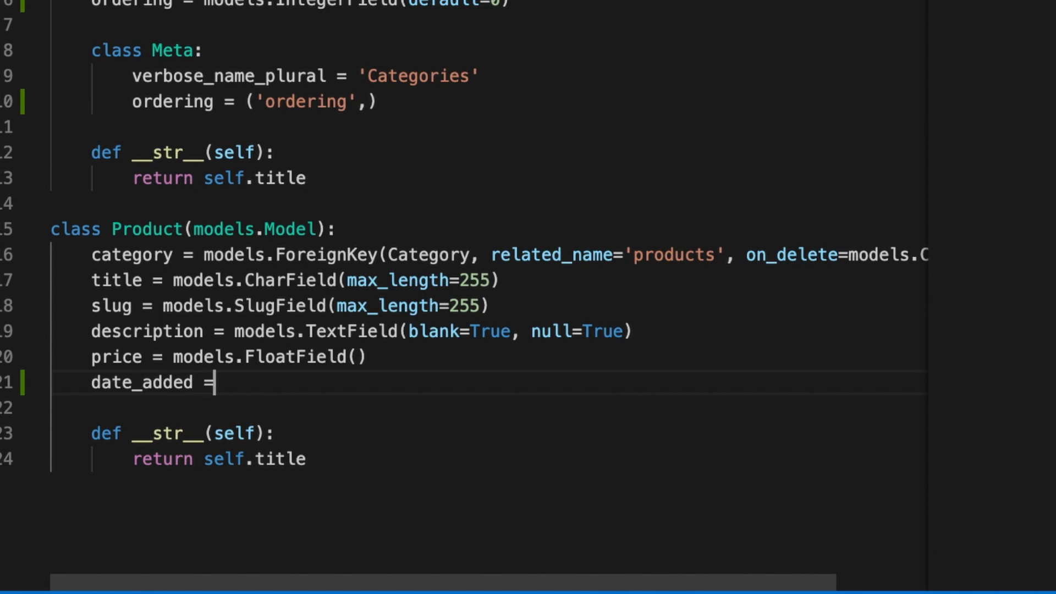
{"action": "type", "text": " = models."}
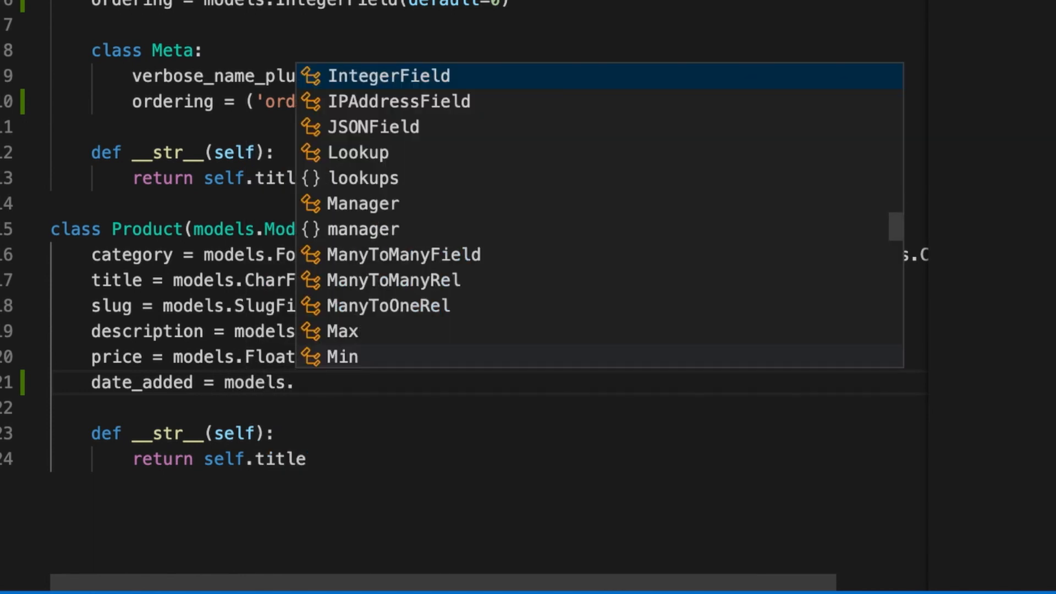
{"action": "type", "text": "DateTimeFei"}
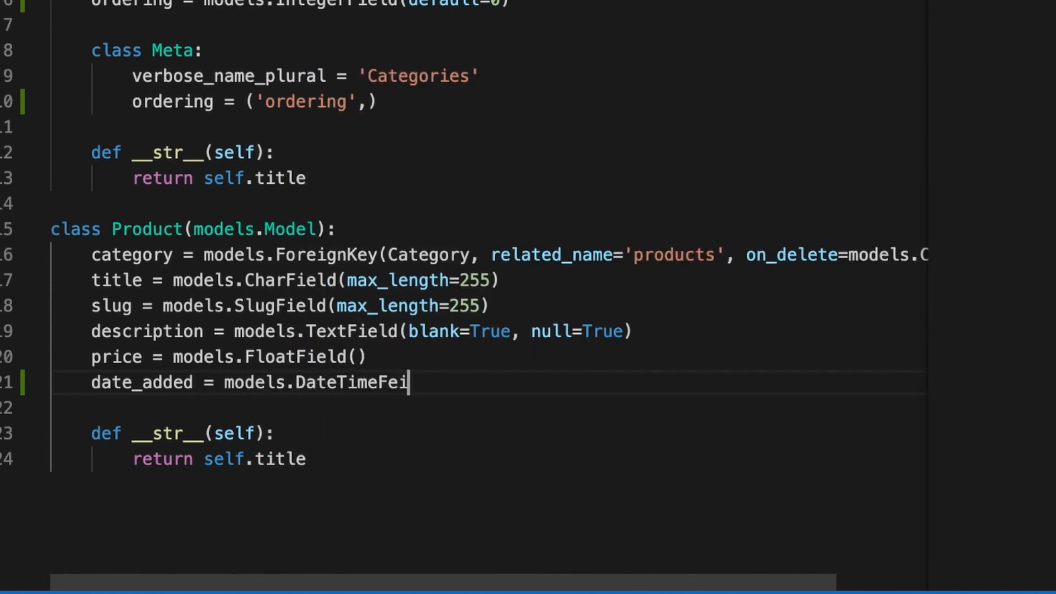
{"action": "key", "text": "BackSpace"}
{"action": "key", "text": "BackSpace"}
{"action": "type", "text": "ield("}
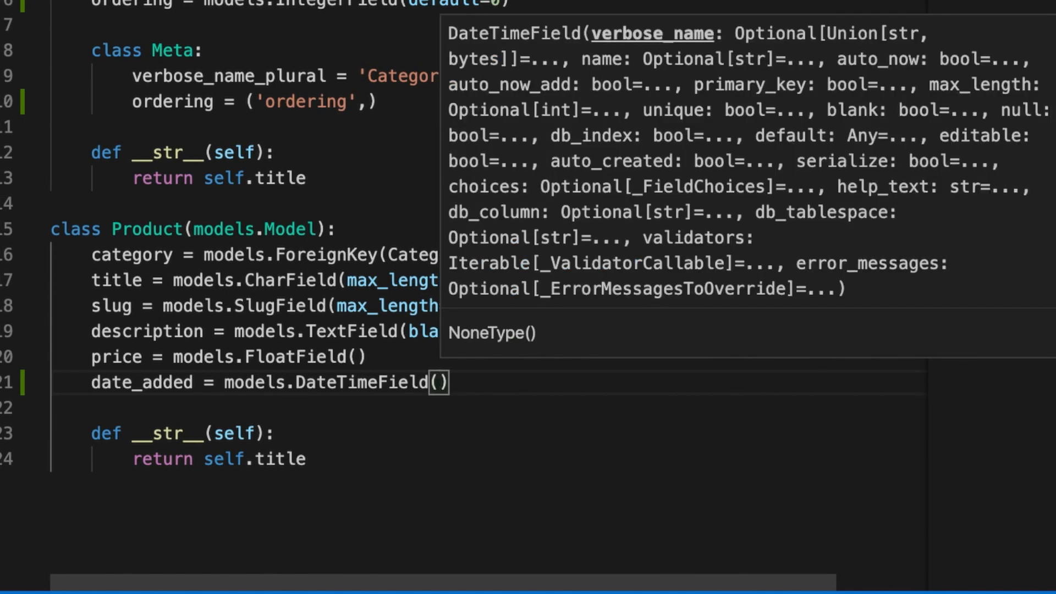
{"action": "type", "text": "auto_"}
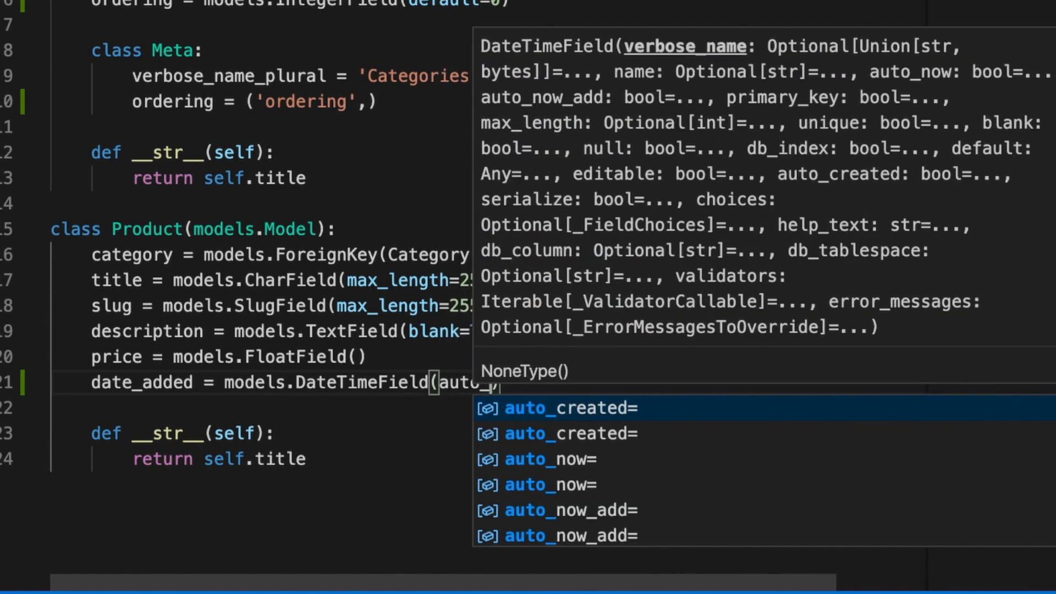
{"action": "type", "text": "add_no"}
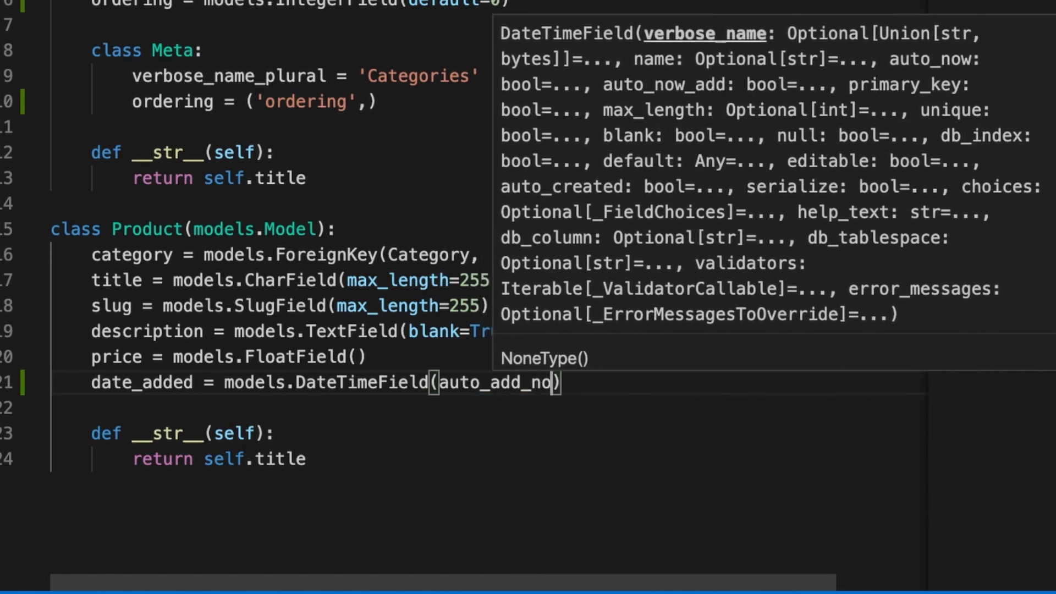
{"action": "type", "text": "w=True)"}
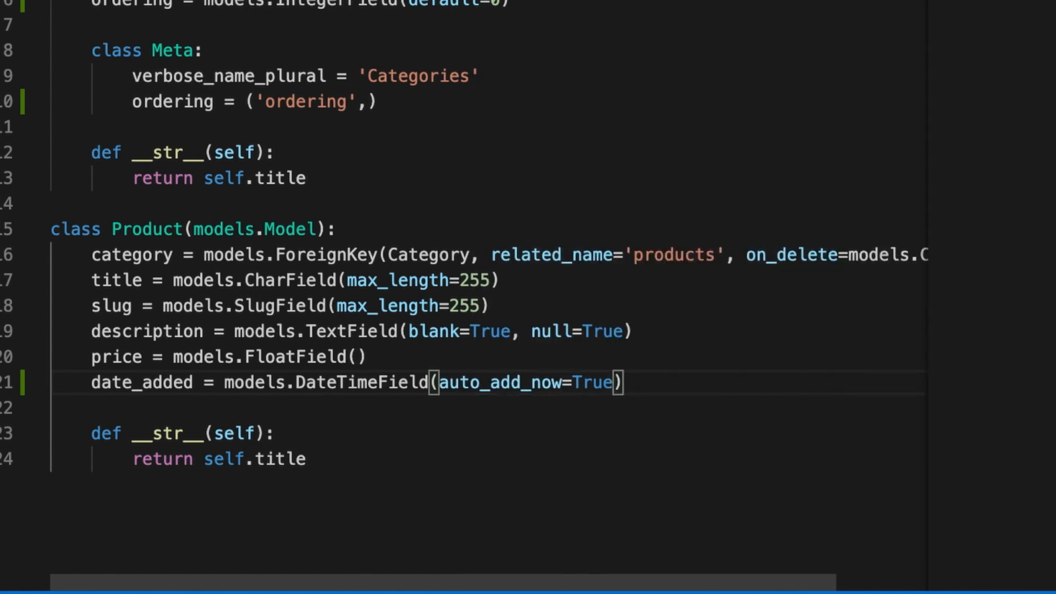
{"action": "scroll", "coordinate": [330, 330], "scroll_direction": "down", "scroll_amount": 3}
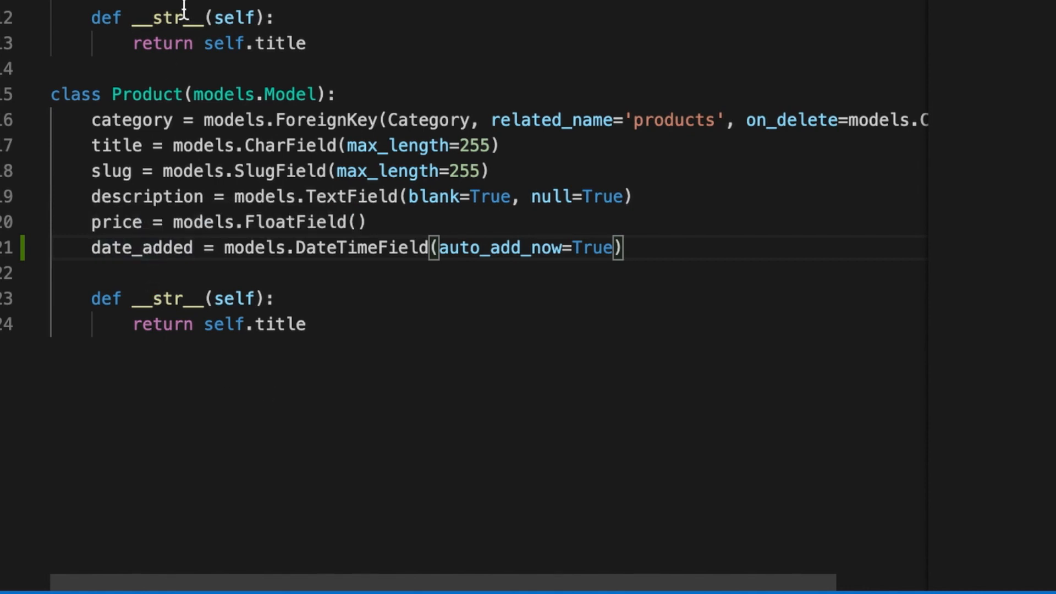
{"action": "double_click", "coordinate": [162, 248]}
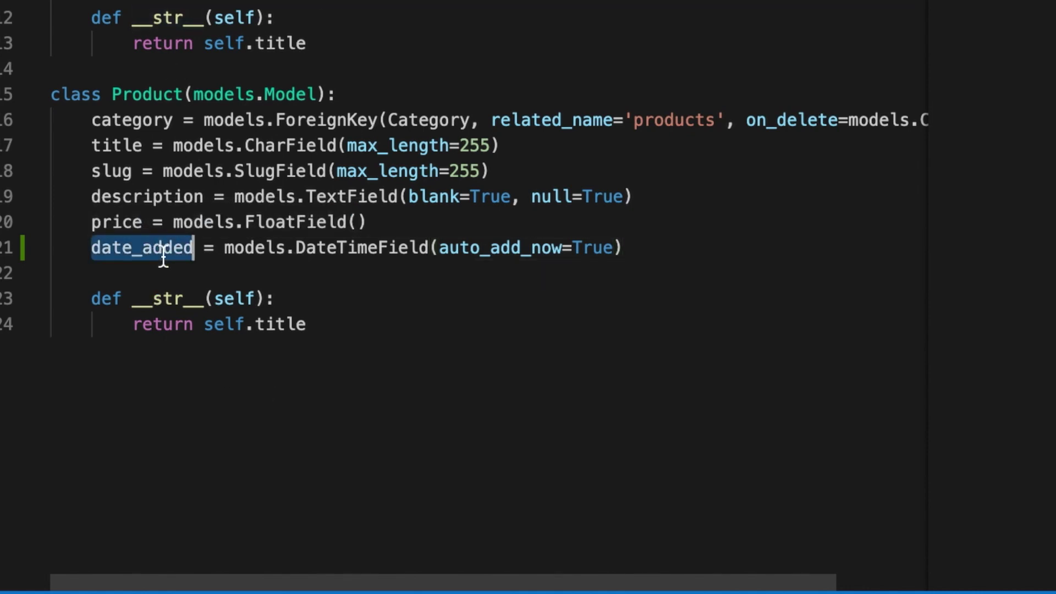
{"action": "left_click", "coordinate": [637, 248]}
{"action": "key", "text": "Return"}
{"action": "key", "text": "Return"}
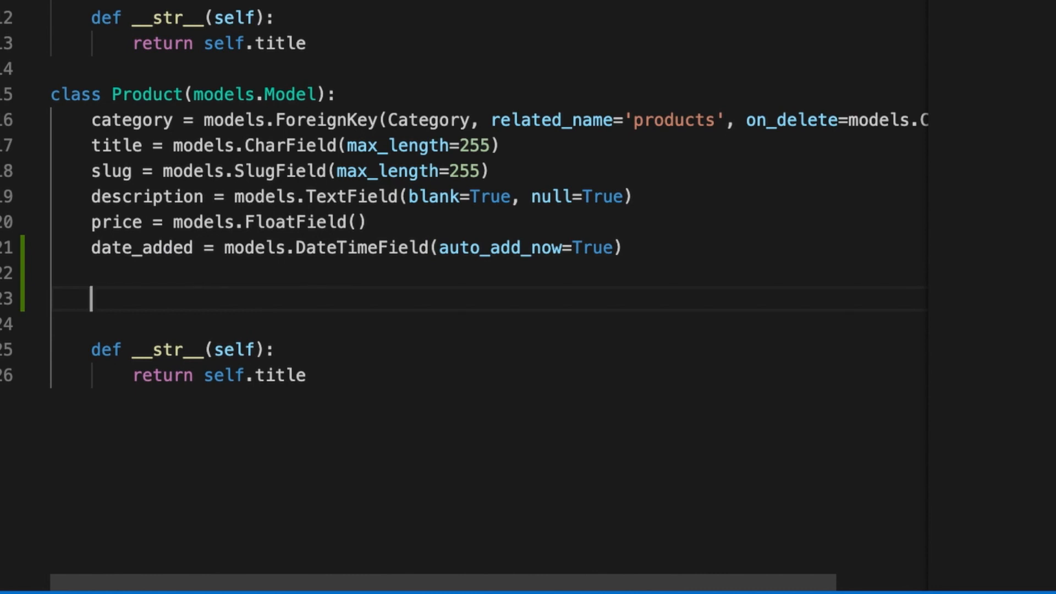
{"action": "type", "text": "class Me"}
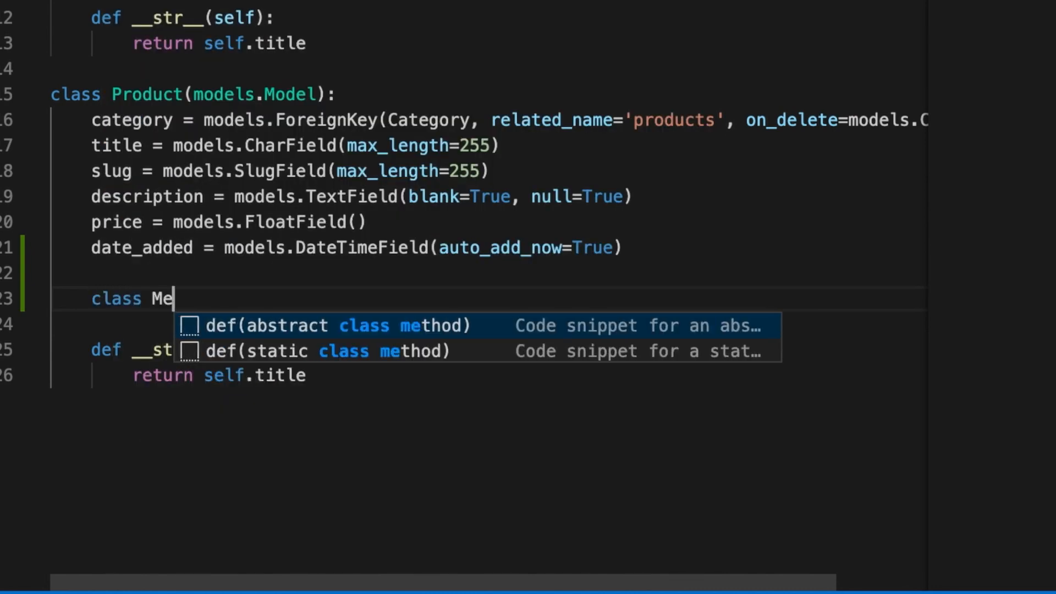
{"action": "type", "text": "ta:"}
Give Product a class Meta with ordering = ('-date_added',) and check the server output
{"action": "key", "text": "Return"}
{"action": "type", "text": "o"}
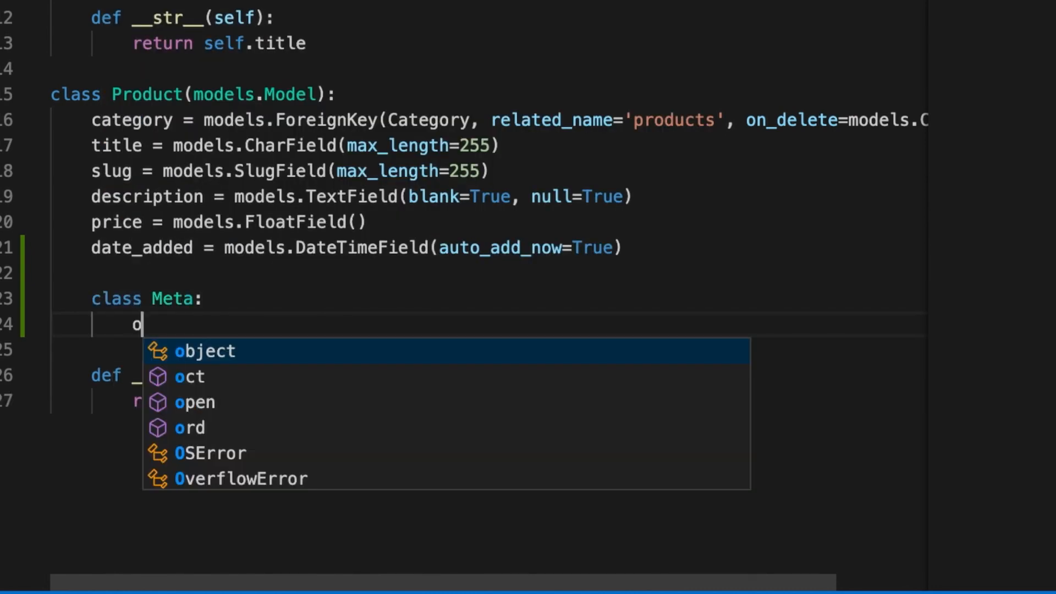
{"action": "type", "text": "rdering = "}
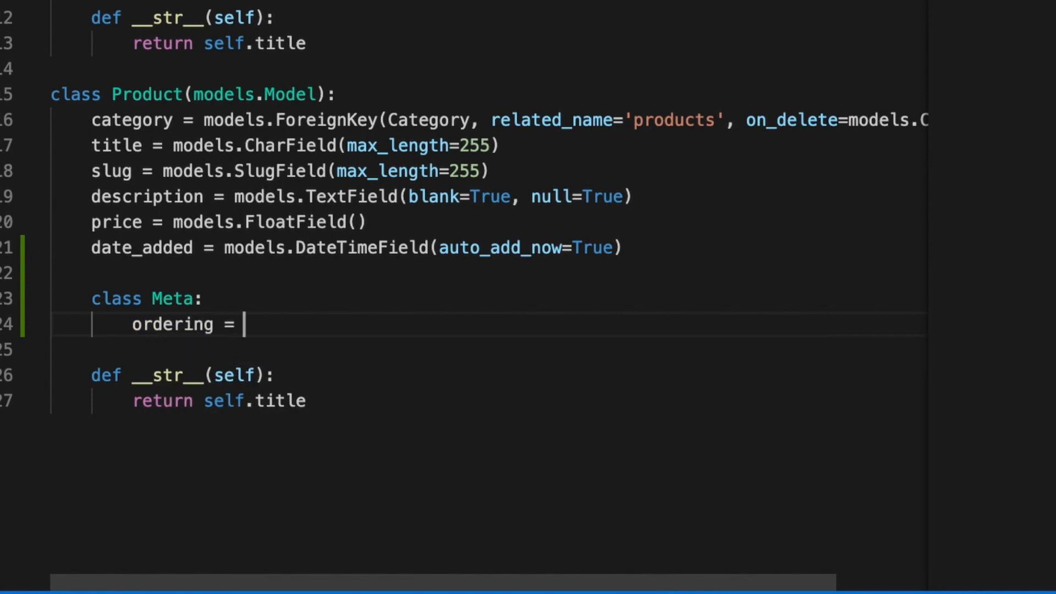
{"action": "type", "text": "('-date_added'"}
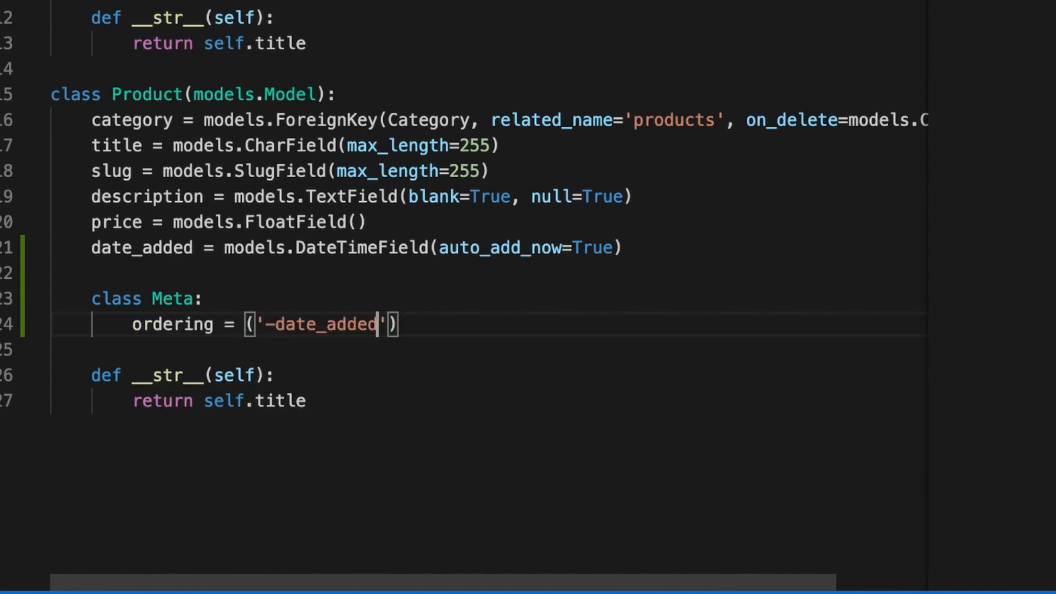
{"action": "type", "text": ","}
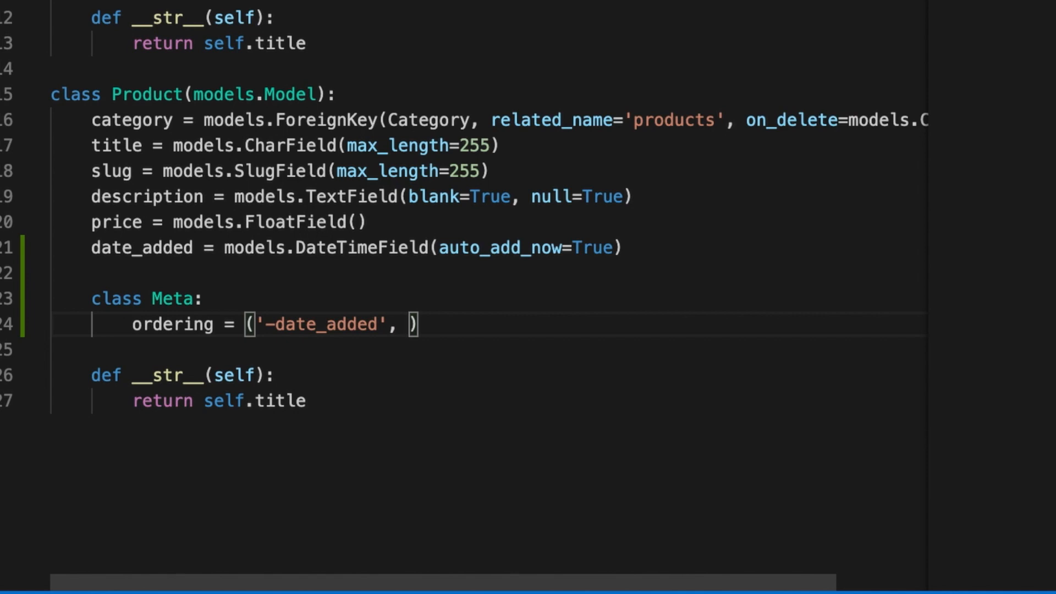
{"action": "key", "text": "BackSpace"}
{"action": "left_click_drag", "start_coordinate": [381, 325], "coordinate": [268, 326]}
{"action": "left_click", "coordinate": [266, 326]}
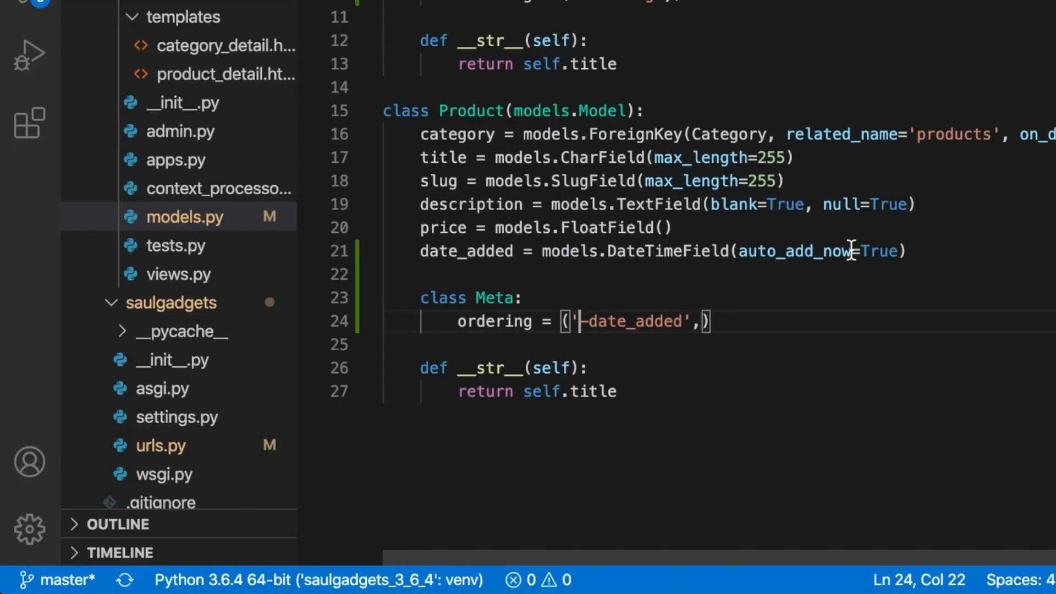
{"action": "key", "text": "super+Tab"}
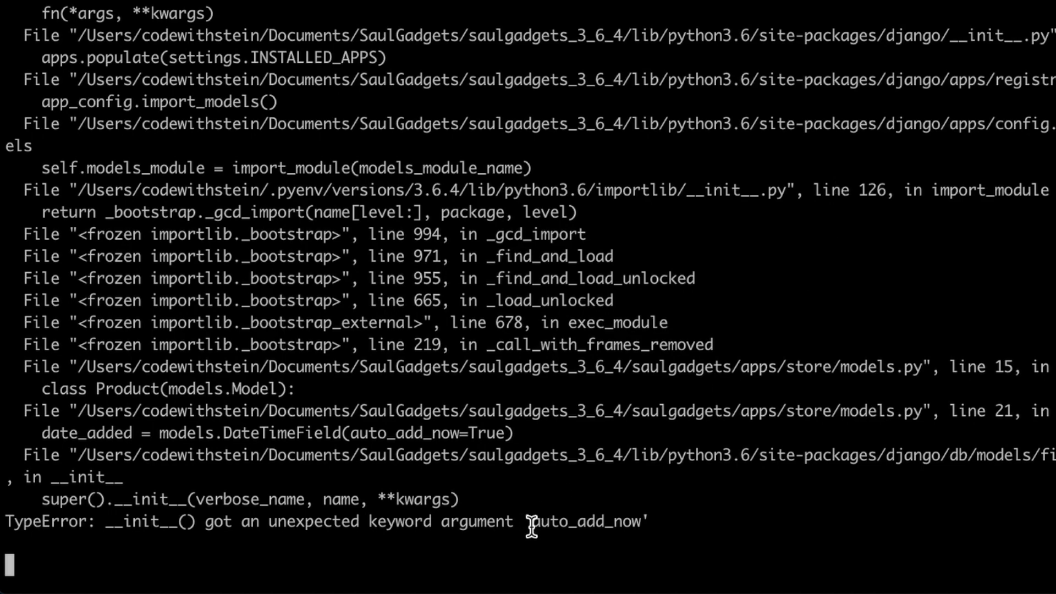
Correct the misspelled auto_add_now argument to auto_now_add in models.py
{"action": "key", "text": "super+Tab"}
{"action": "double_click", "coordinate": [804, 251]}
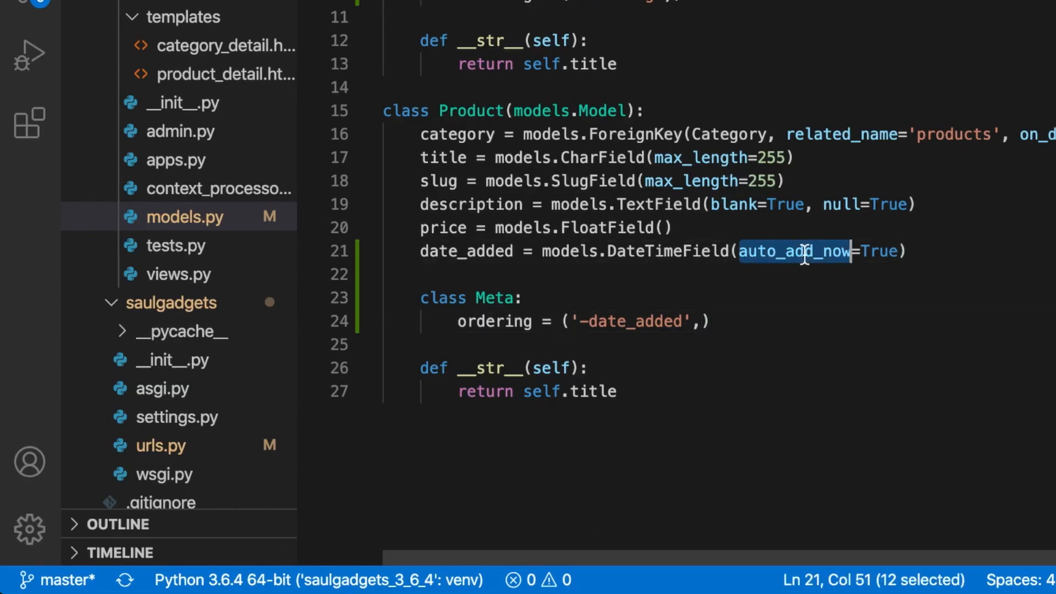
{"action": "type", "text": "auto_now_add"}
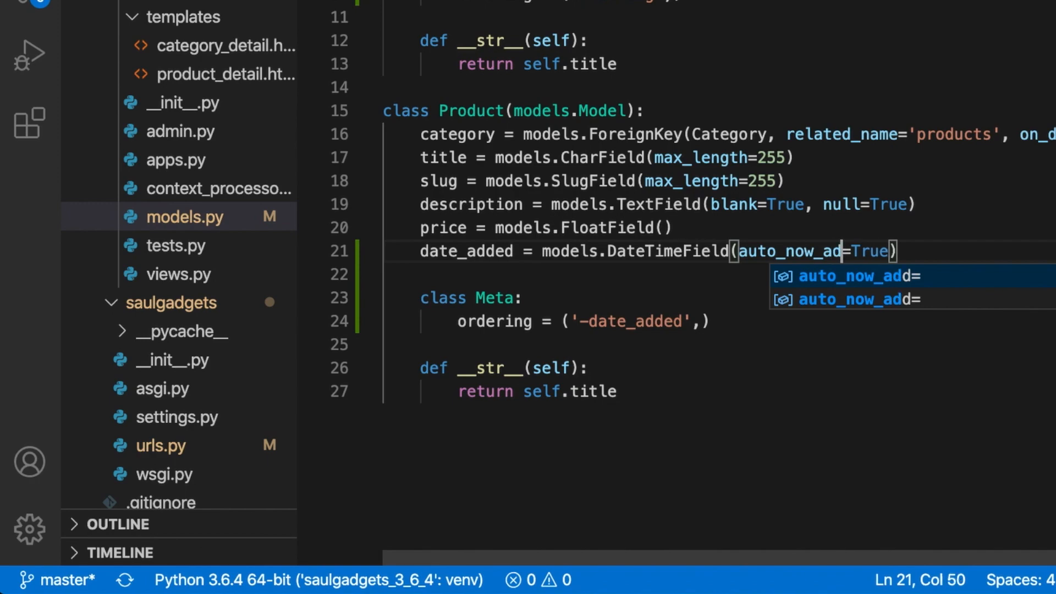
{"action": "key", "text": "super+Tab"}
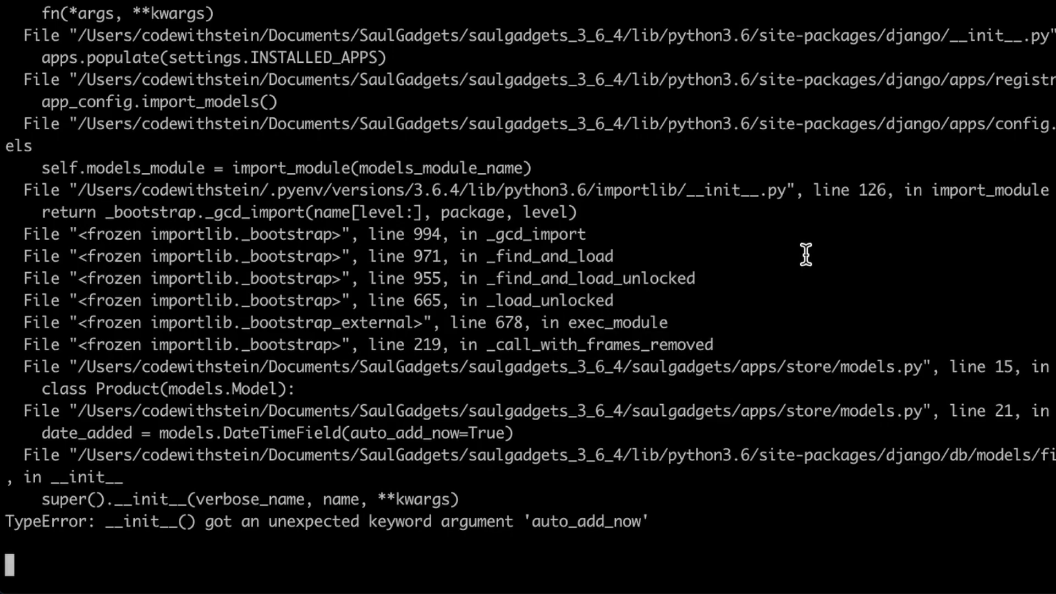
Rerun python manage.py runserver to confirm a clean system check, then stop it
{"action": "key", "text": "ctrl+c"}
{"action": "key", "text": "Up"}
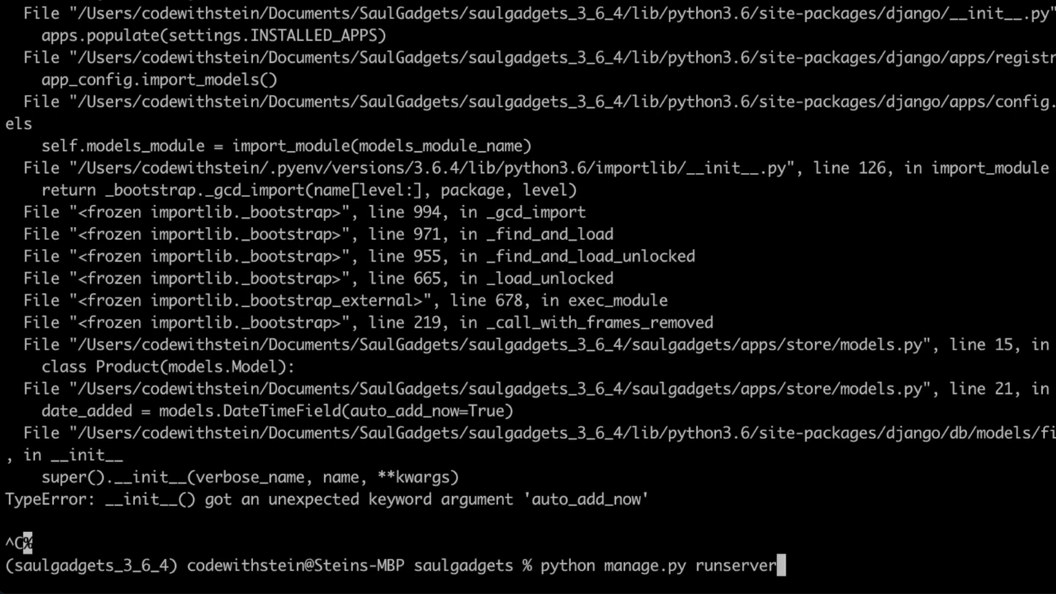
{"action": "key", "text": "Return"}
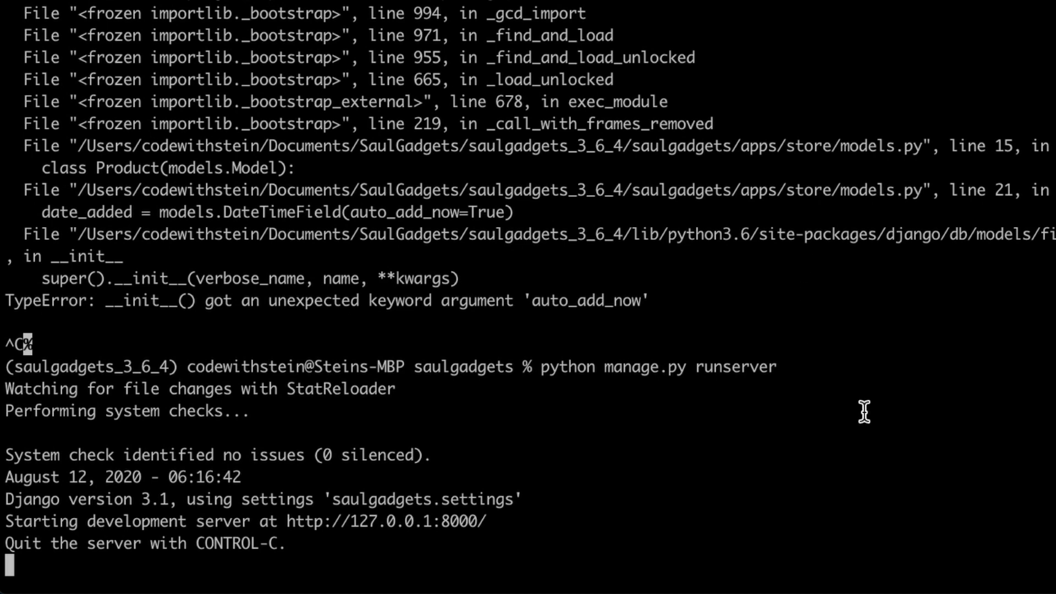
{"action": "key", "text": "ctrl+c"}
{"action": "key", "text": "ctrl+r"}
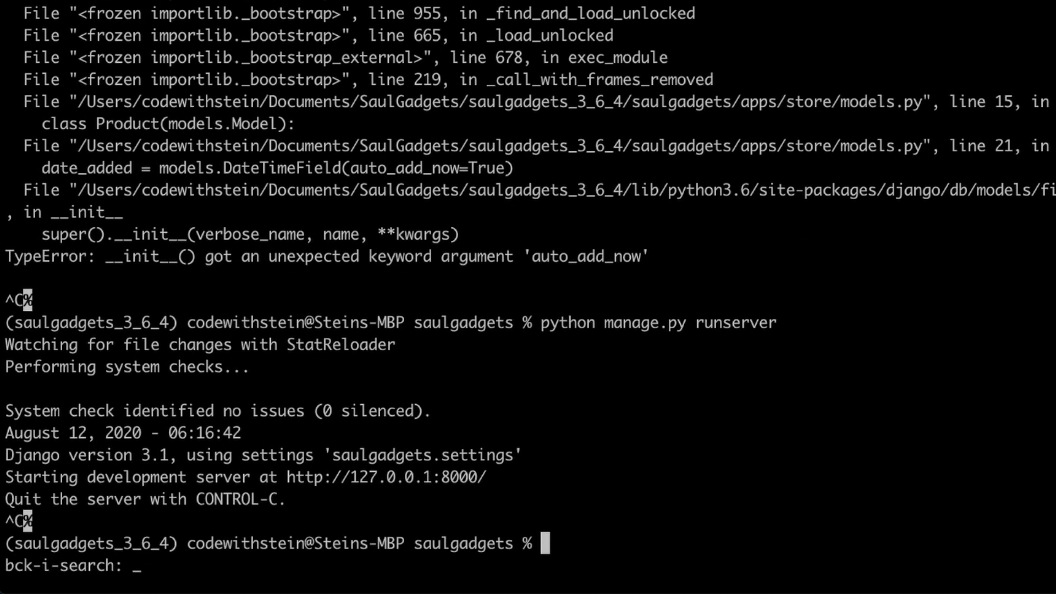
{"action": "type", "text": "makemigrations"}
Run makemigrations with a one-off timezone.now default for date_added, then migrate
{"action": "key", "text": "Return"}
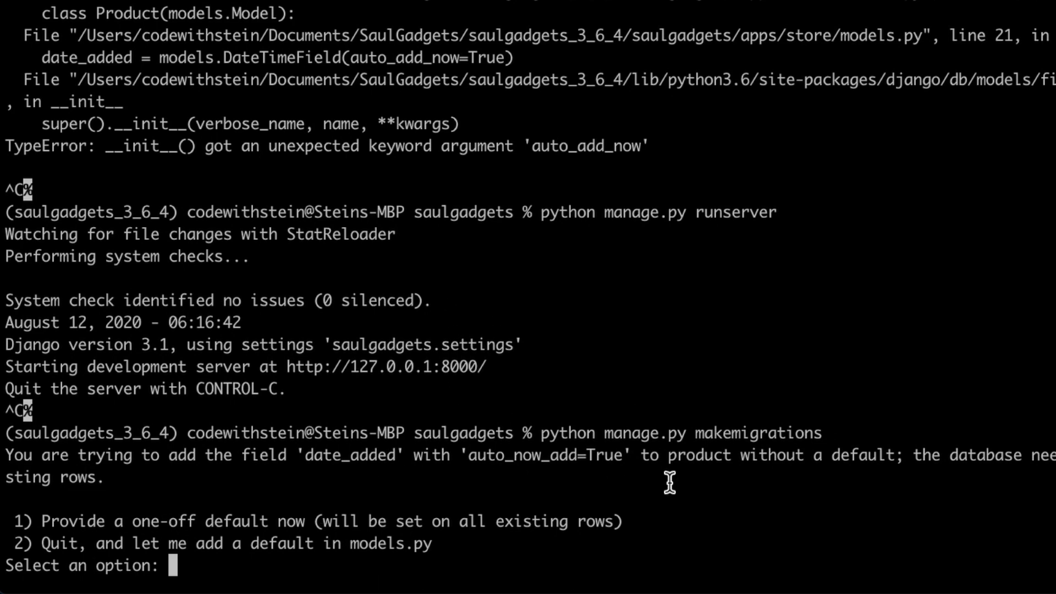
{"action": "type", "text": "1"}
{"action": "key", "text": "Return"}
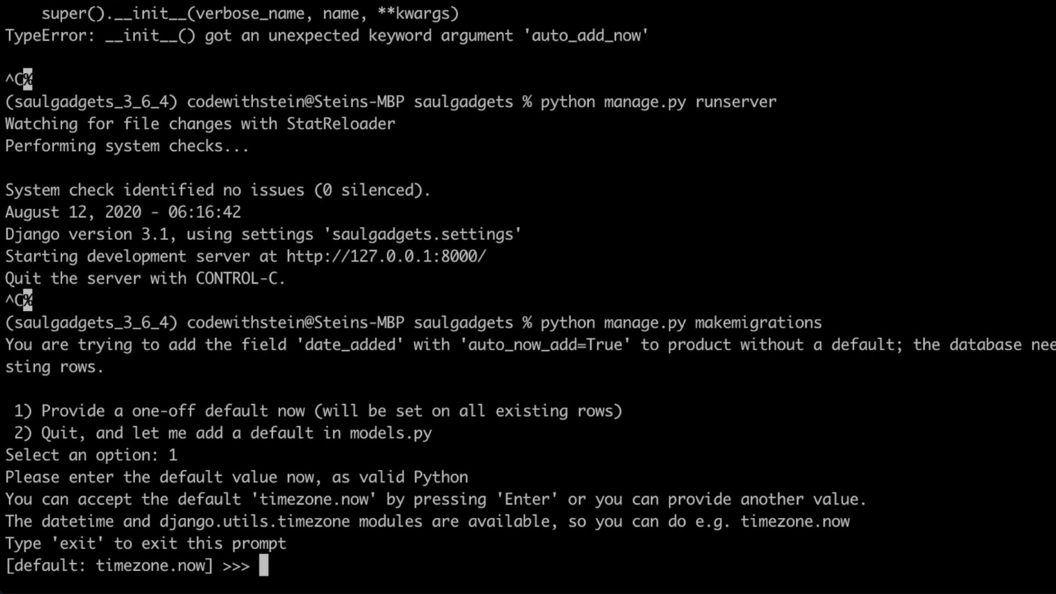
{"action": "type", "text": "timezone"}
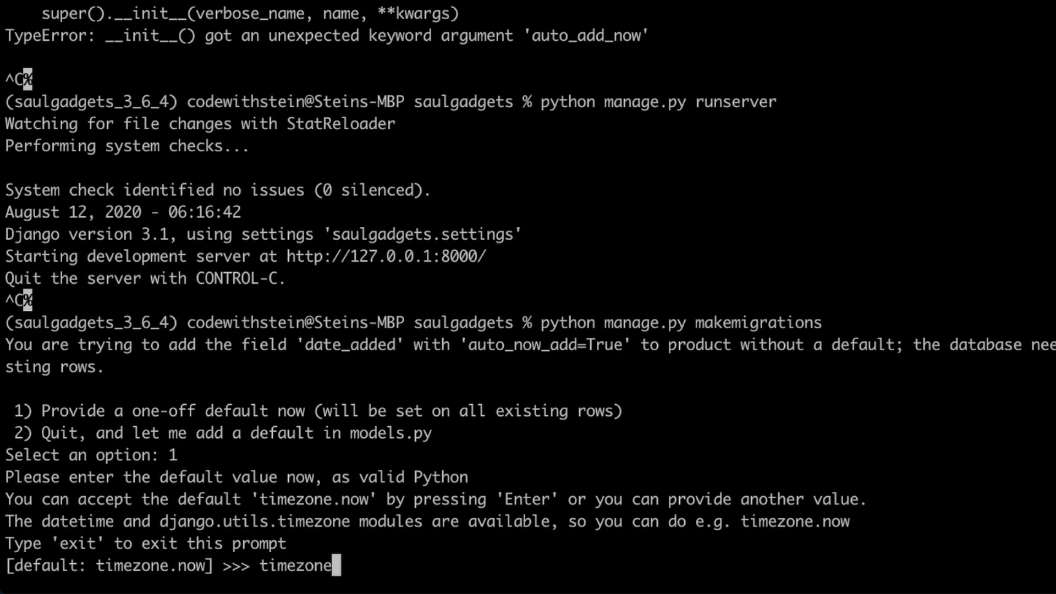
{"action": "type", "text": ".now"}
{"action": "key", "text": "Return"}
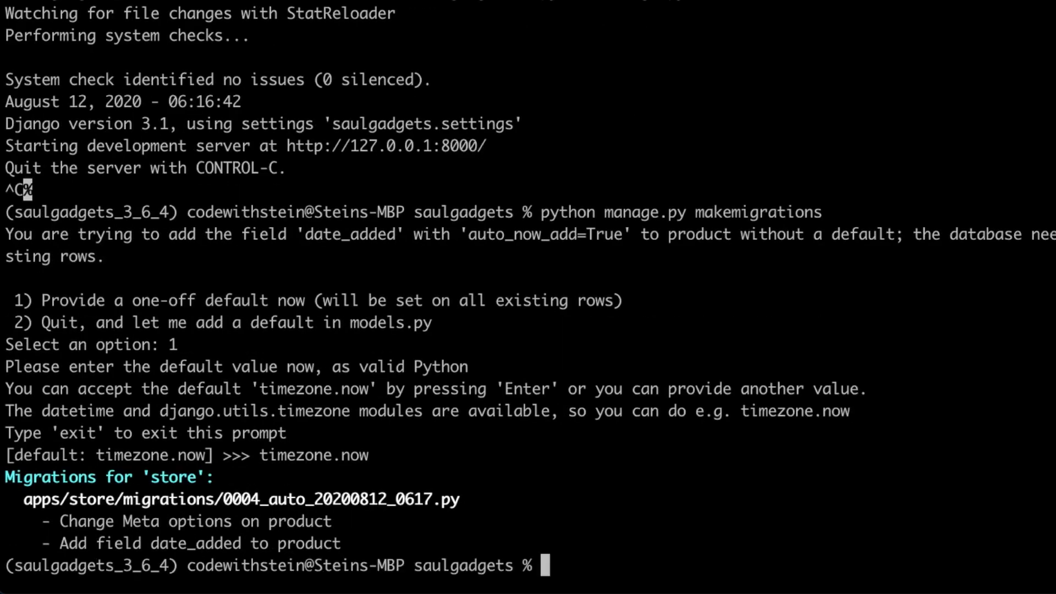
{"action": "type", "text": "python "}
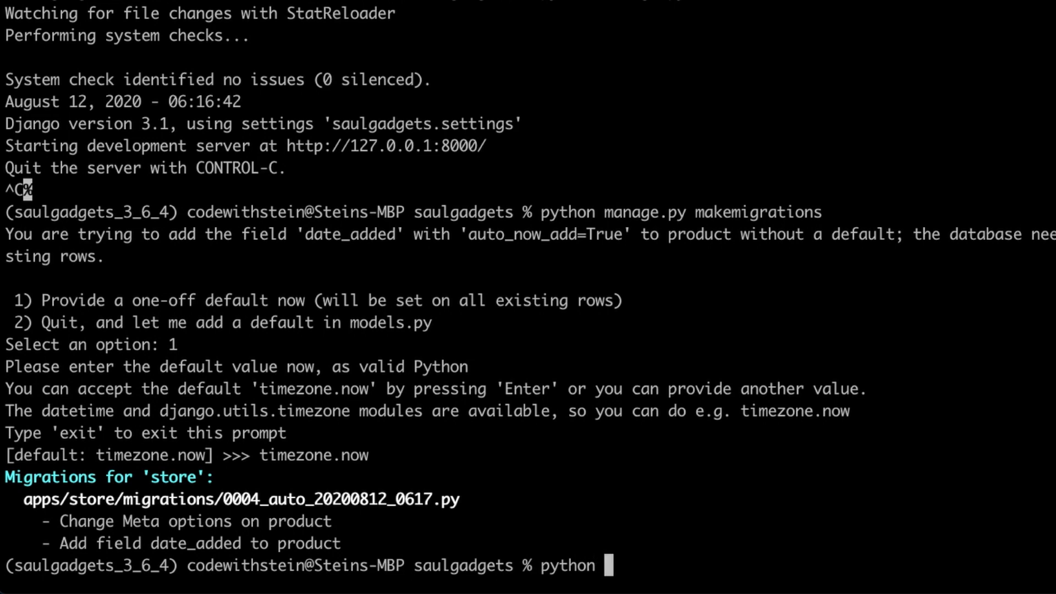
{"action": "type", "text": "manage.py migrate"}
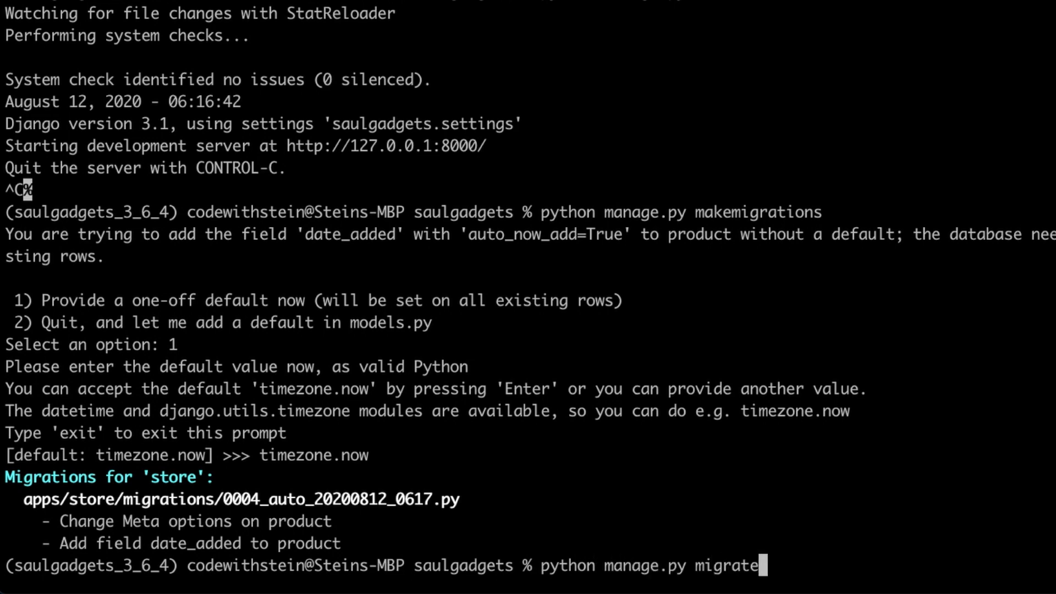
{"action": "key", "text": "Return"}
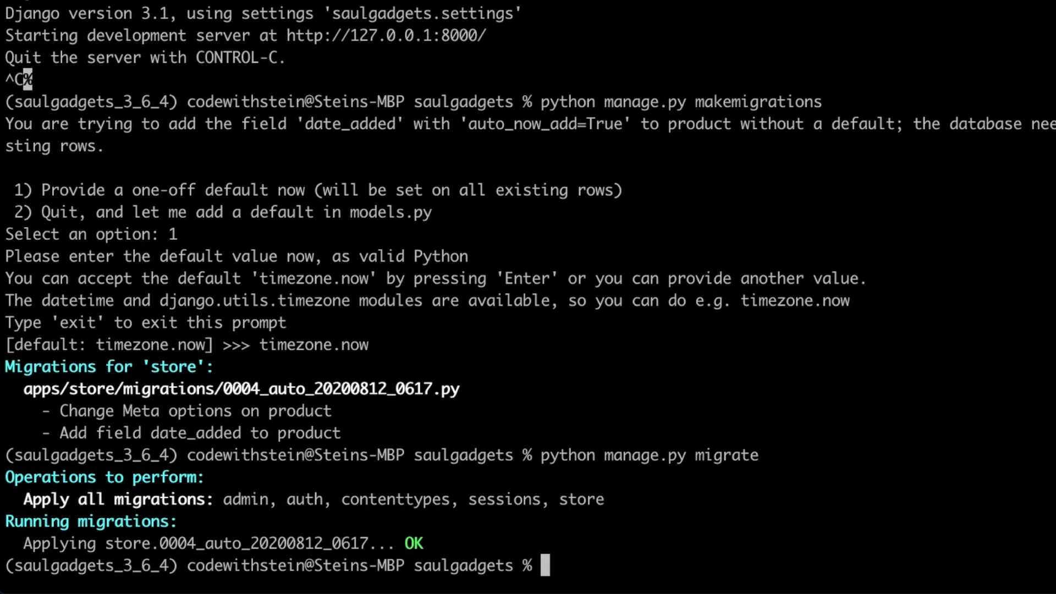
Restart the development server from history and bring Chrome's Saul Gadgets homepage forward
{"action": "key", "text": "ctrl+r"}
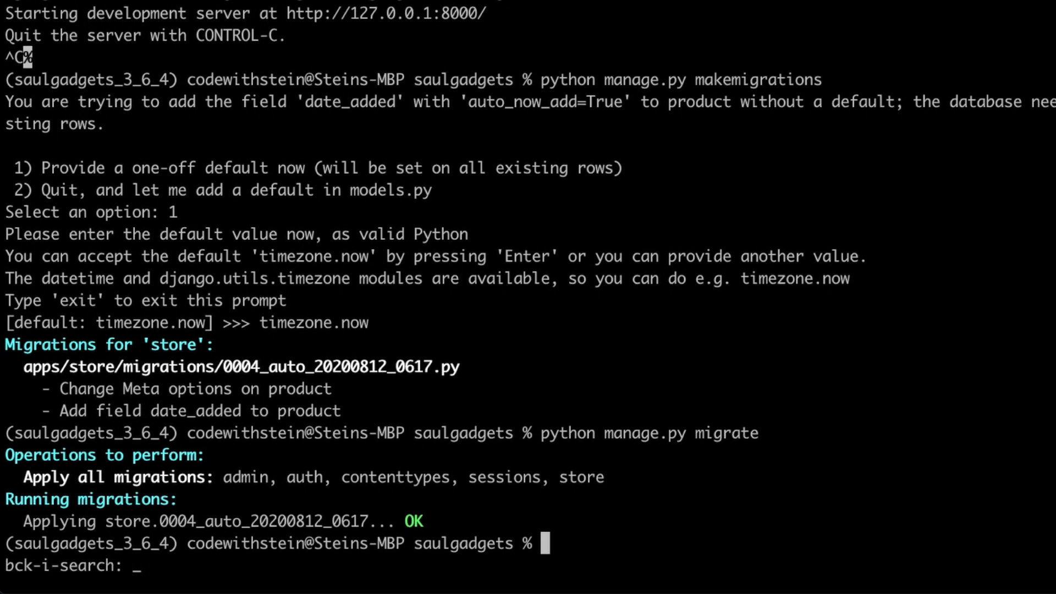
{"action": "type", "text": "runserver"}
{"action": "key", "text": "Return"}
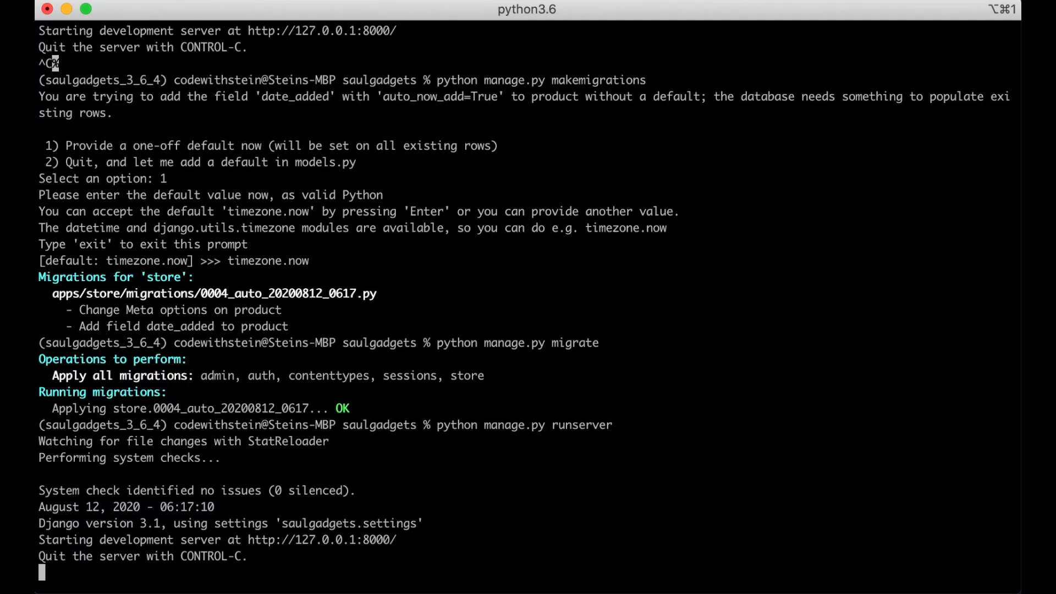
{"action": "key", "text": "alt+super+1"}
{"action": "key", "text": "super+Tab"}
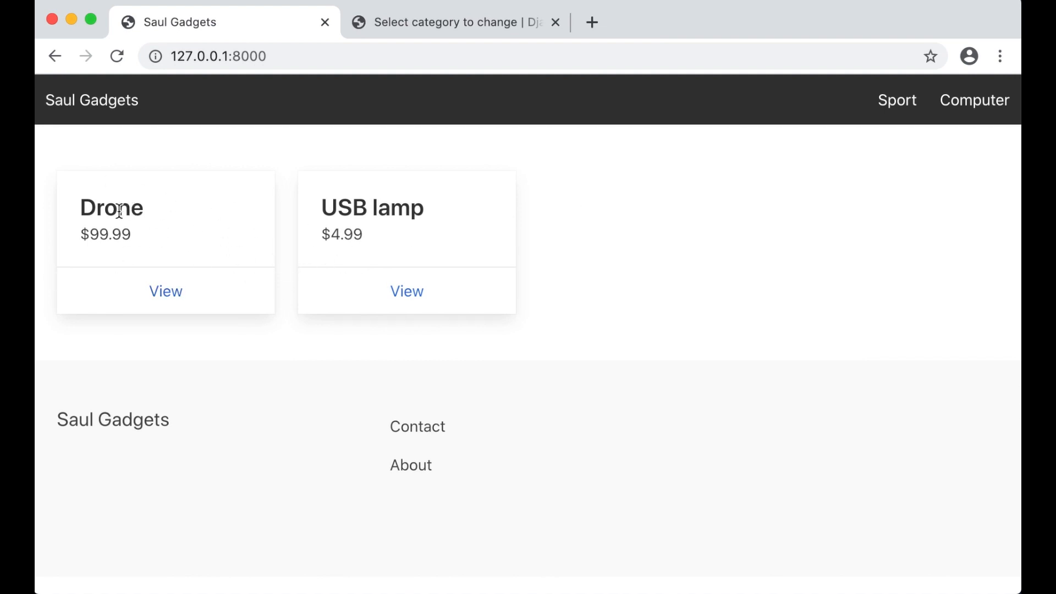
Go to the Django admin home and start adding a new product
{"action": "left_click_drag", "start_coordinate": [134, 211], "coordinate": [144, 209]}
{"action": "left_click", "coordinate": [293, 202]}
{"action": "left_click", "coordinate": [432, 21]}
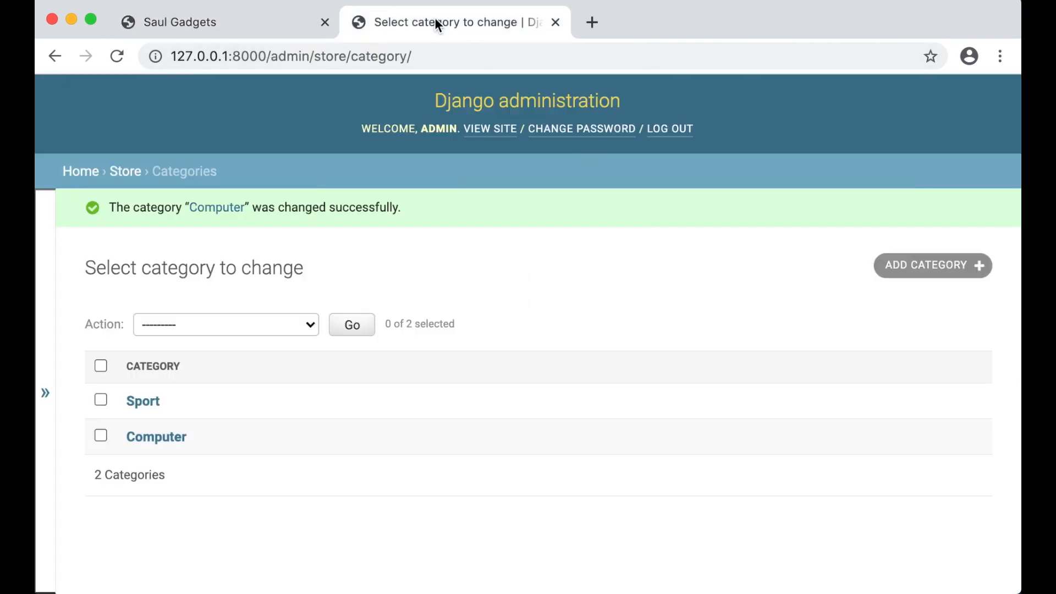
{"action": "left_click", "coordinate": [81, 172]}
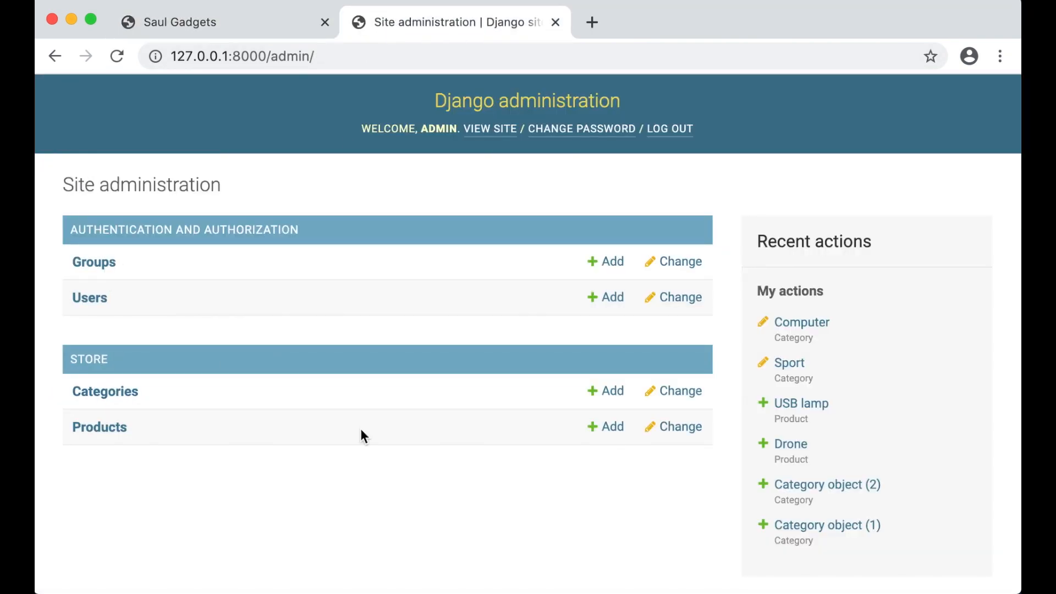
{"action": "left_click", "coordinate": [611, 427]}
Save a Sport product titled Outdoor shower, slug outdoor-shower, price 19.99
{"action": "left_click", "coordinate": [306, 278]}
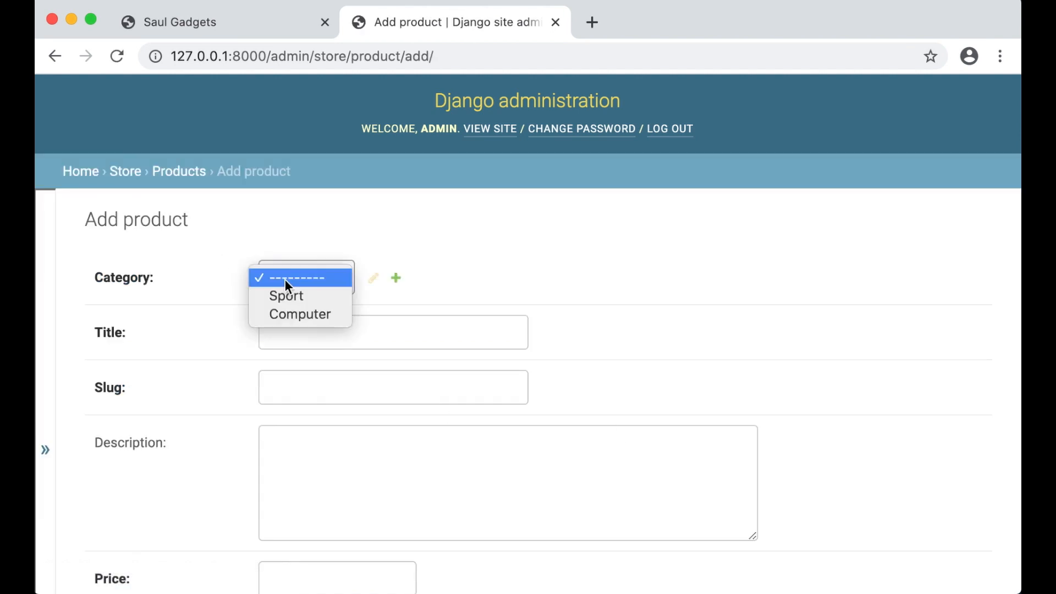
{"action": "left_click", "coordinate": [295, 297]}
{"action": "left_click", "coordinate": [326, 330]}
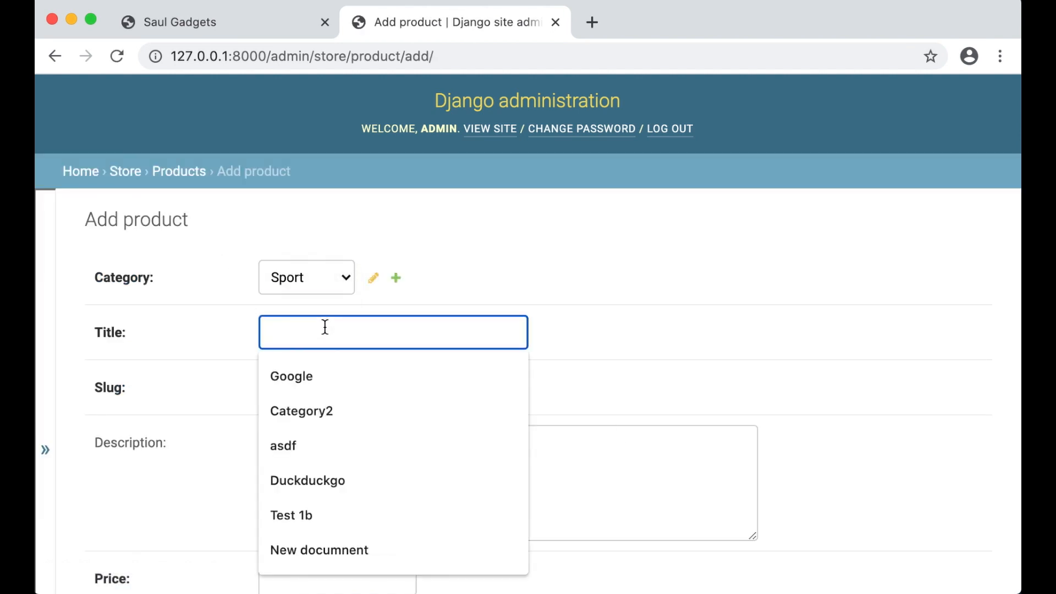
{"action": "type", "text": "Outd"}
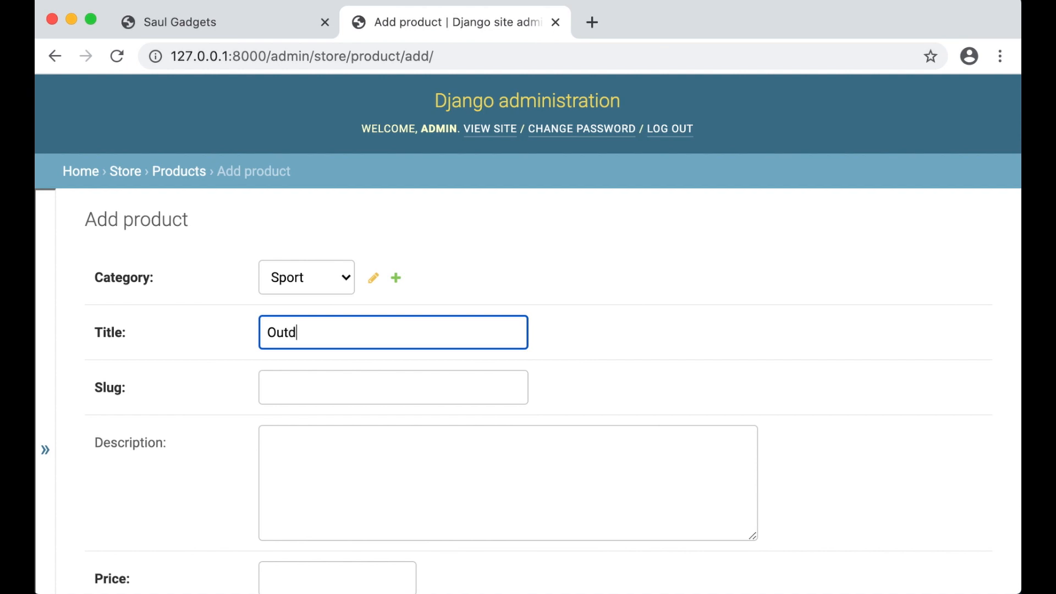
{"action": "type", "text": "oor shower"}
{"action": "key", "text": "Tab"}
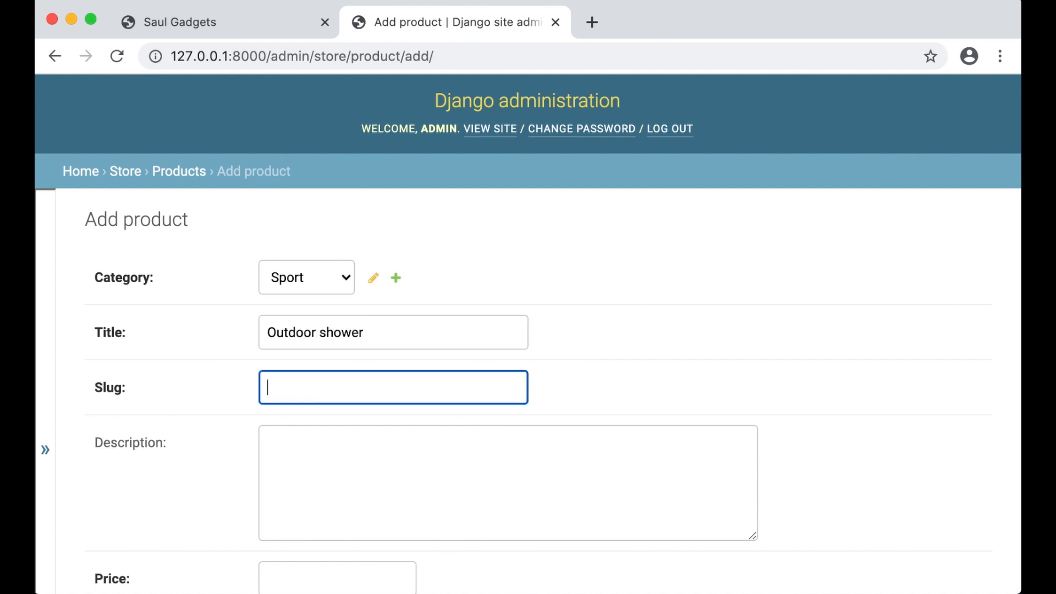
{"action": "type", "text": "outdoor-s"}
{"action": "type", "text": "hower"}
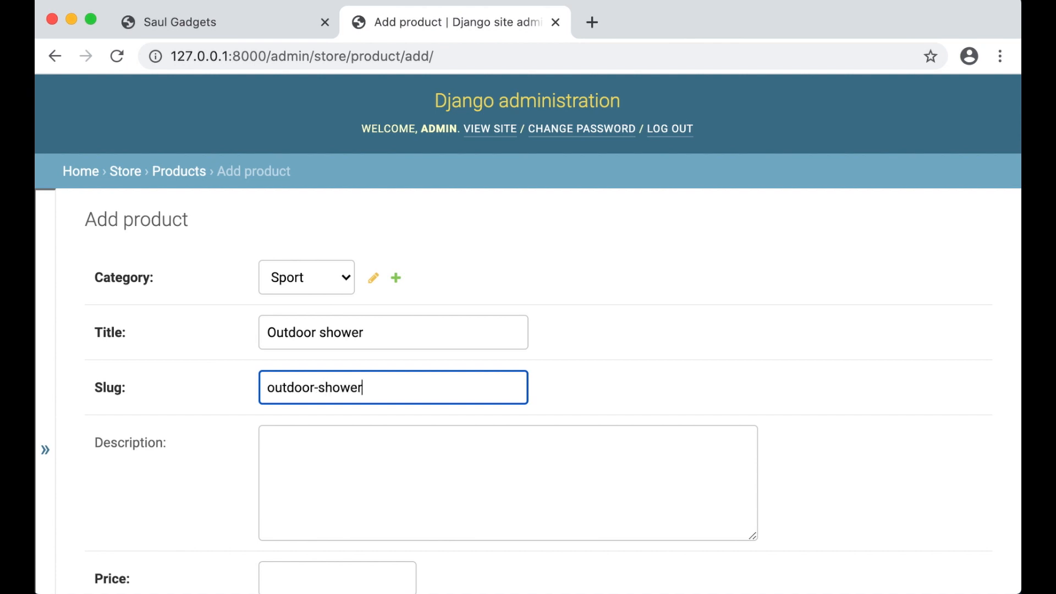
{"action": "scroll", "coordinate": [528, 330], "scroll_direction": "down", "scroll_amount": 2}
{"action": "left_click", "coordinate": [306, 504]}
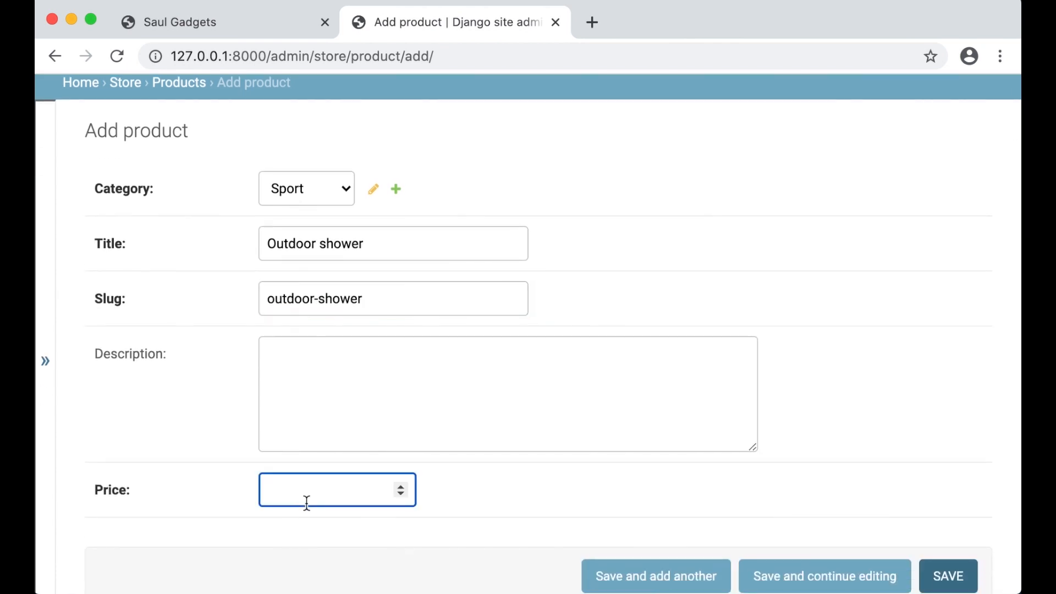
{"action": "type", "text": "19.99"}
{"action": "left_click", "coordinate": [941, 574]}
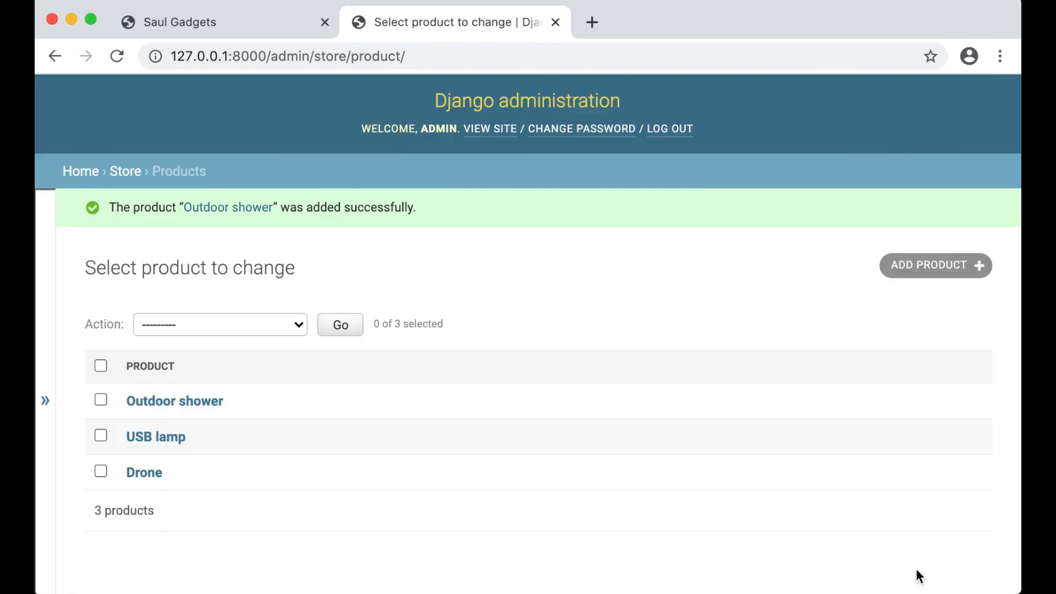
Reload the storefront and highlight the new Outdoor shower card's title and price
{"action": "left_click", "coordinate": [227, 22]}
{"action": "key", "text": "super+r"}
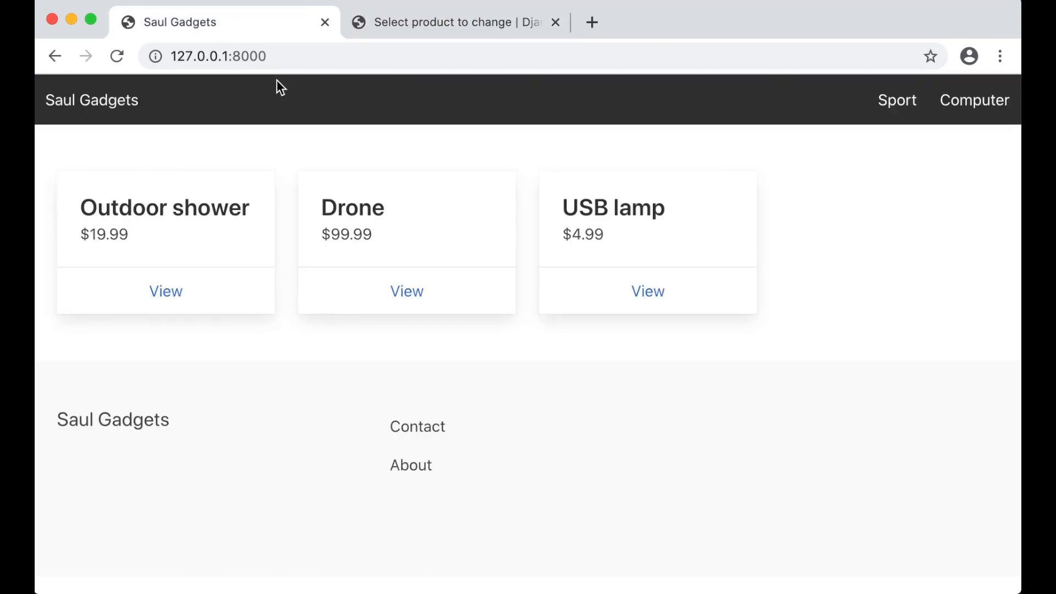
{"action": "double_click", "coordinate": [95, 203]}
{"action": "left_click", "coordinate": [175, 229]}
{"action": "left_click_drag", "start_coordinate": [84, 192], "coordinate": [132, 237]}
{"action": "left_click", "coordinate": [145, 206]}
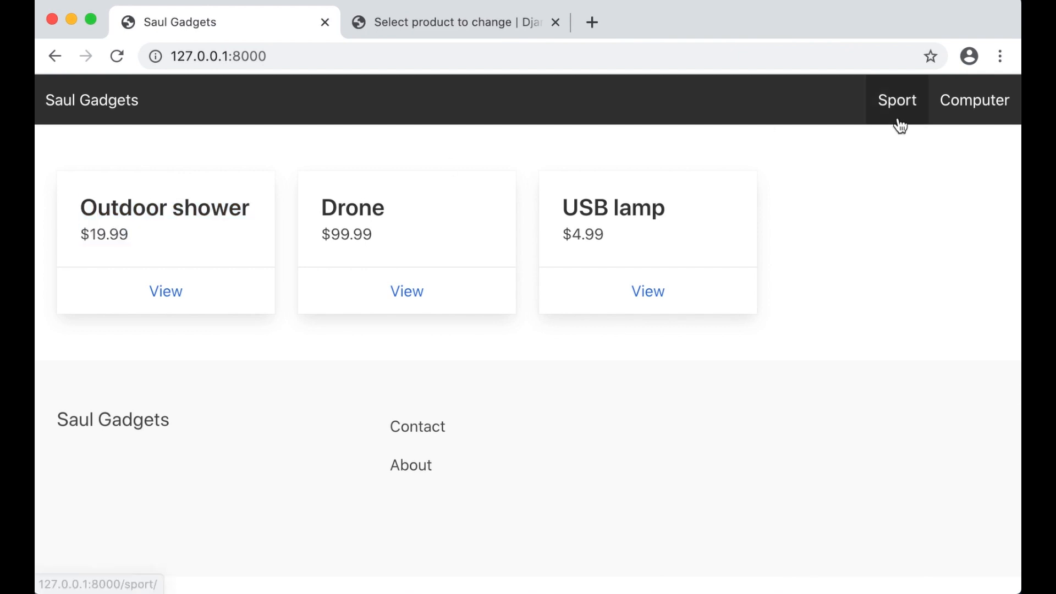
Check the Sport and Computer category pages, return home, and reopen todo.txt in the editor
{"action": "left_click", "coordinate": [898, 101]}
{"action": "left_click", "coordinate": [975, 100]}
{"action": "left_click", "coordinate": [897, 100]}
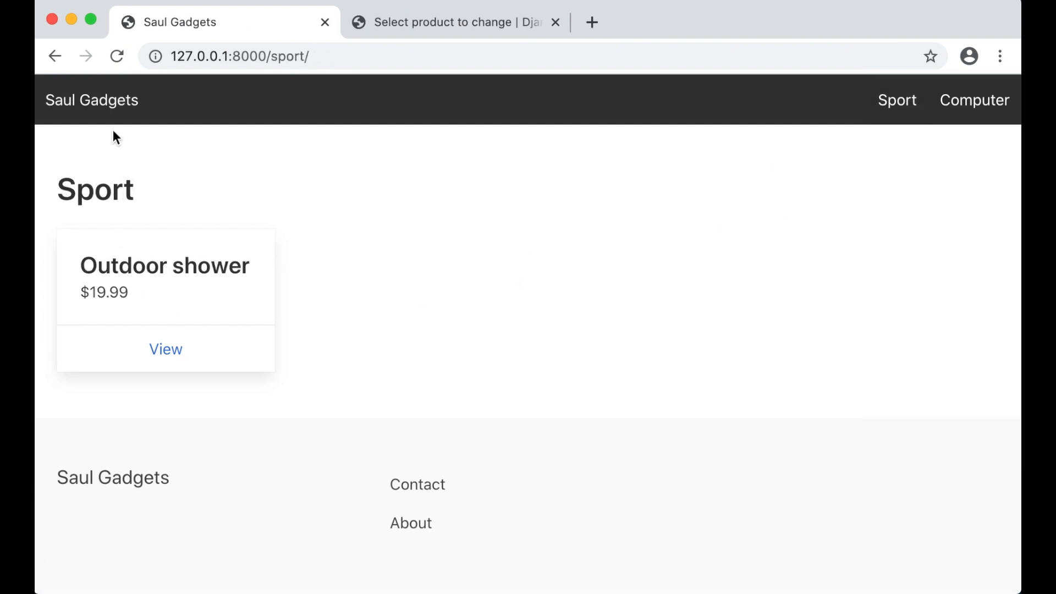
{"action": "left_click", "coordinate": [92, 100]}
{"action": "key", "text": "super+Tab"}
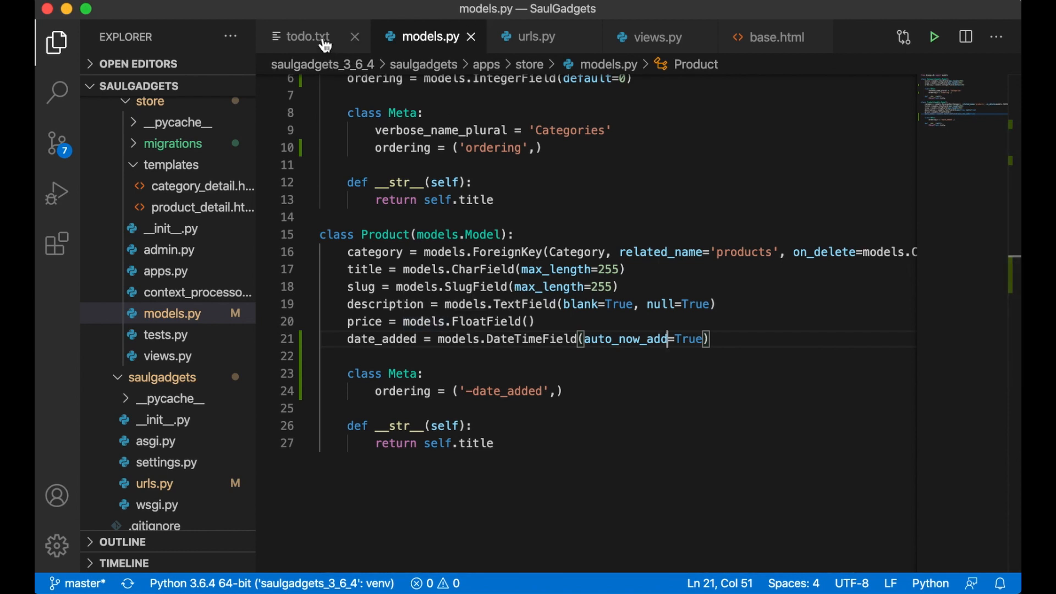
{"action": "left_click", "coordinate": [308, 37]}
Mark the 'Add ordering' todo item DONE, save, select the featured-products task and return to models.py
{"action": "key", "text": "Home"}
{"action": "key", "text": "Right"}
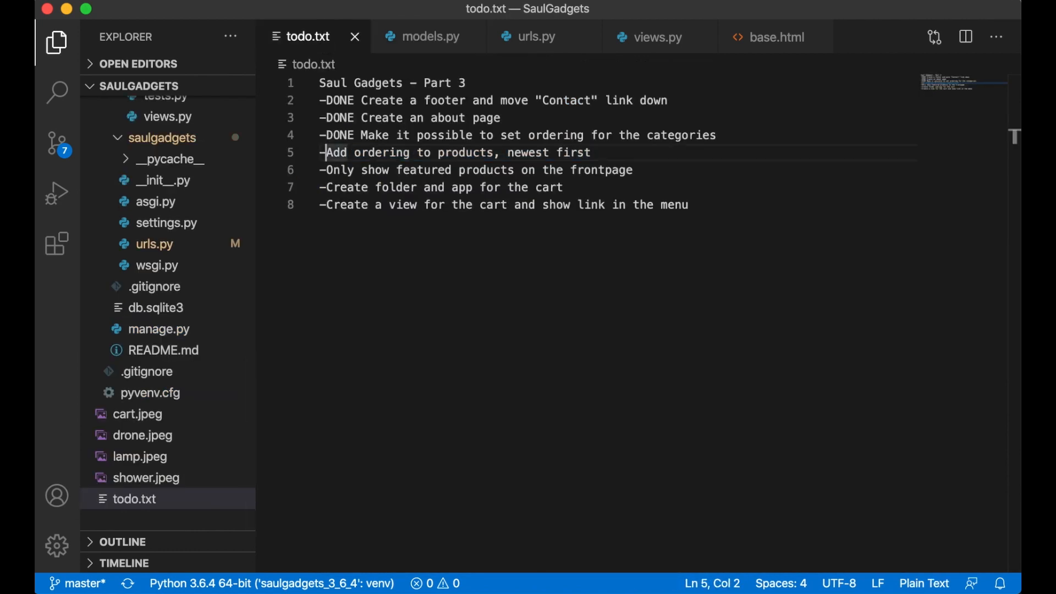
{"action": "type", "text": "DONE"}
{"action": "key", "text": "super+s"}
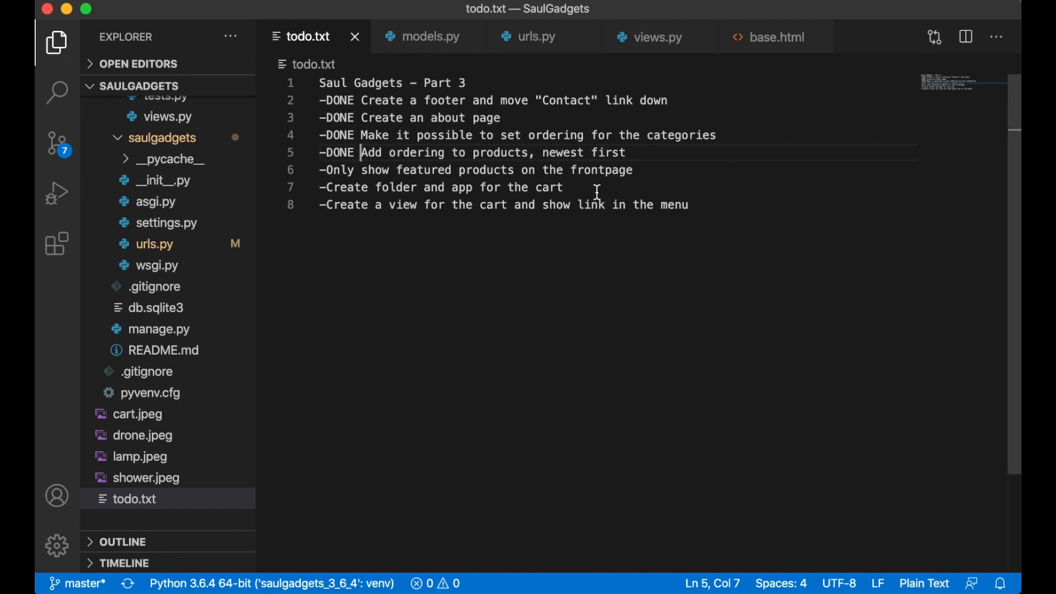
{"action": "left_click_drag", "start_coordinate": [633, 170], "coordinate": [323, 170]}
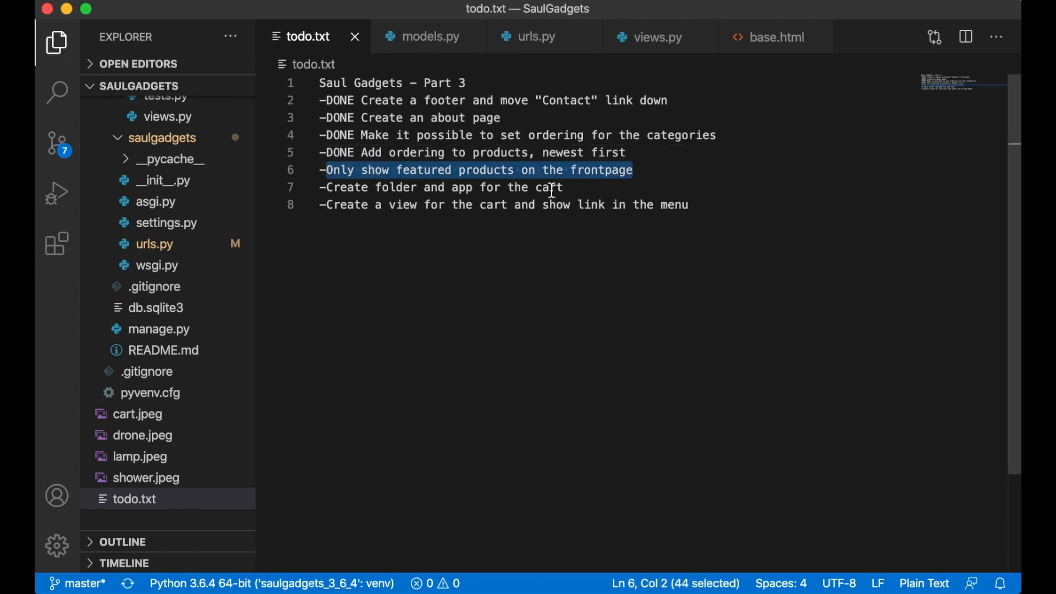
{"action": "left_click", "coordinate": [421, 36]}
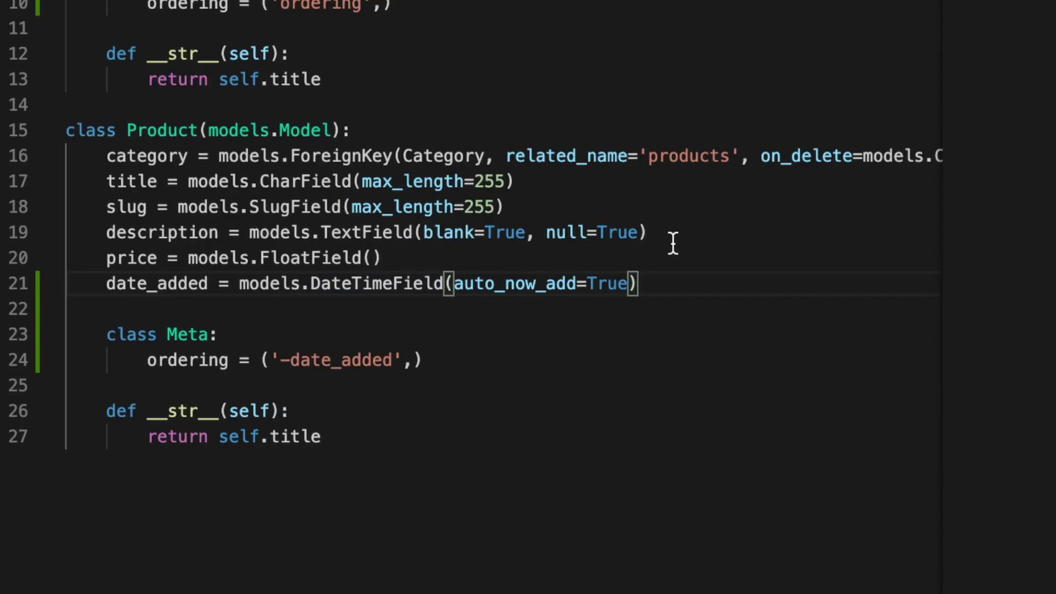
Add is_featured = models.BooleanField(default=False) after the price field in the Product model and save
{"action": "left_click", "coordinate": [532, 321]}
{"action": "key", "text": "Return"}
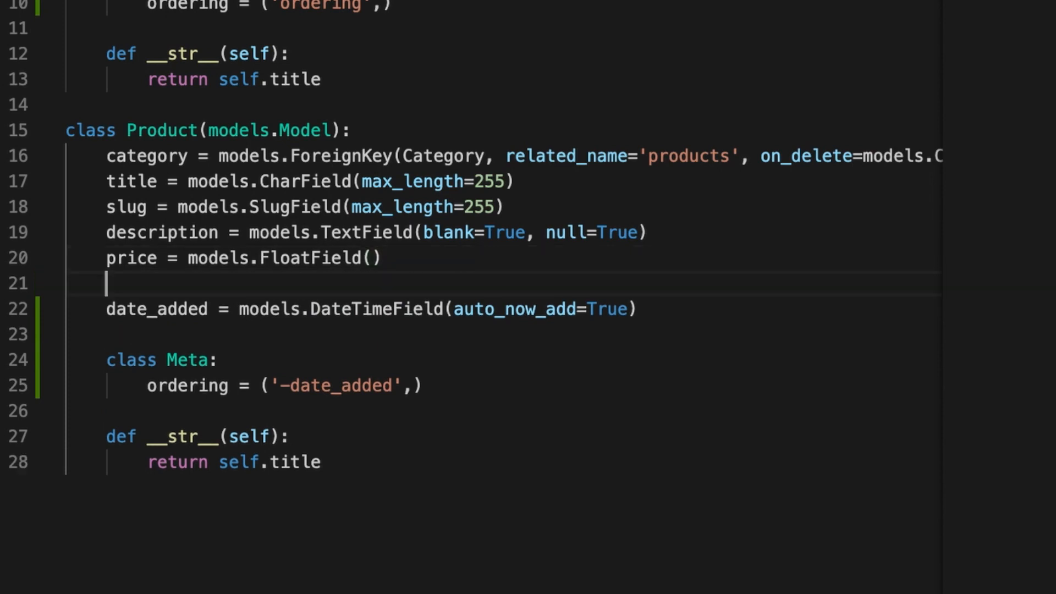
{"action": "type", "text": "is_feat"}
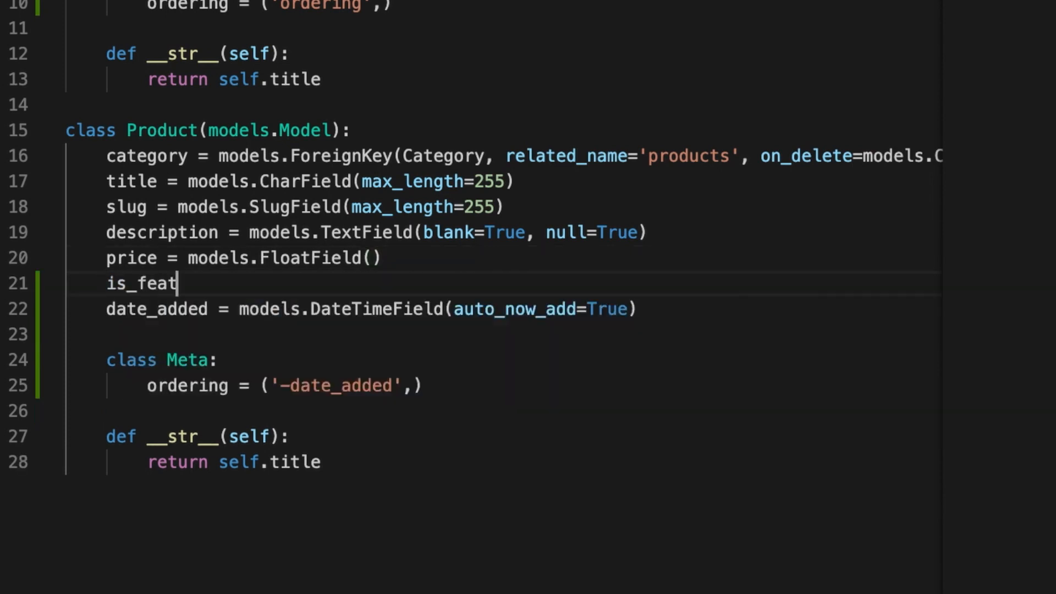
{"action": "type", "text": "ured = models.Bolea"}
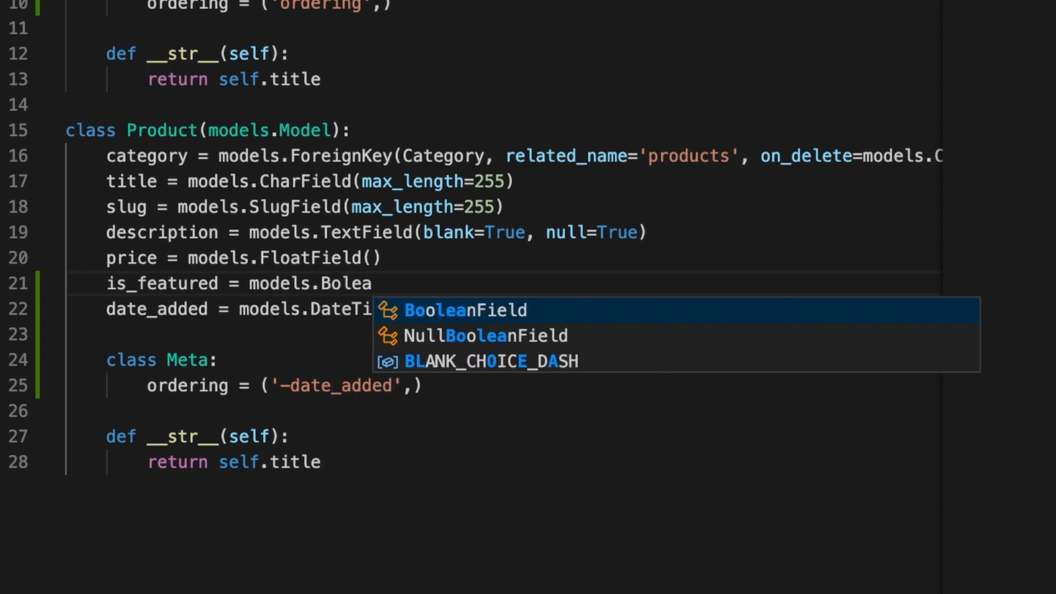
{"action": "type", "text": "n"}
{"action": "key", "text": "Left"}
{"action": "key", "text": "Left"}
{"action": "key", "text": "Left"}
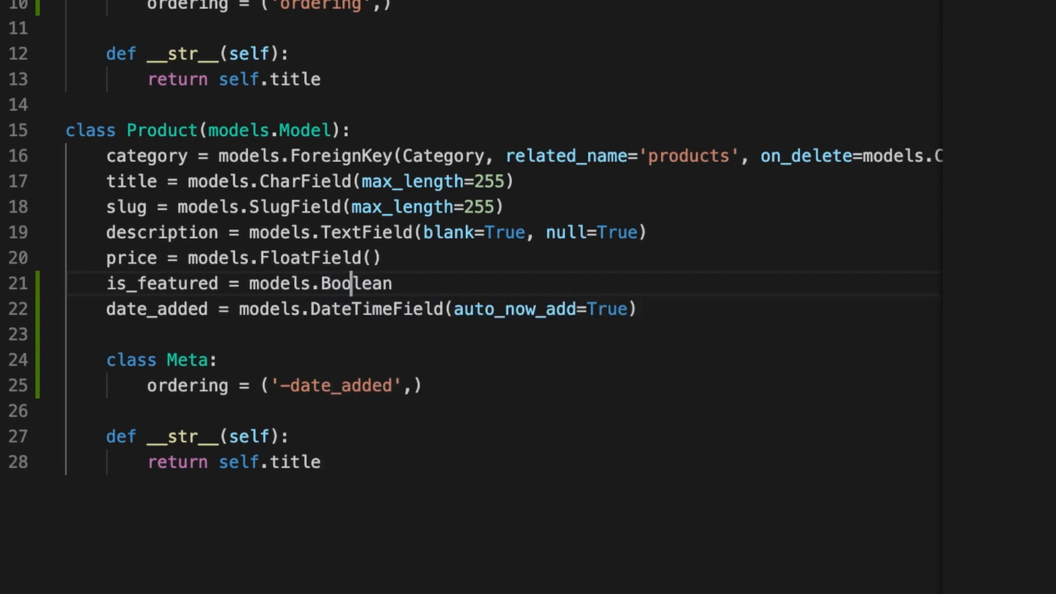
{"action": "type", "text": "o"}
{"action": "key", "text": "End"}
{"action": "type", "text": "Field"}
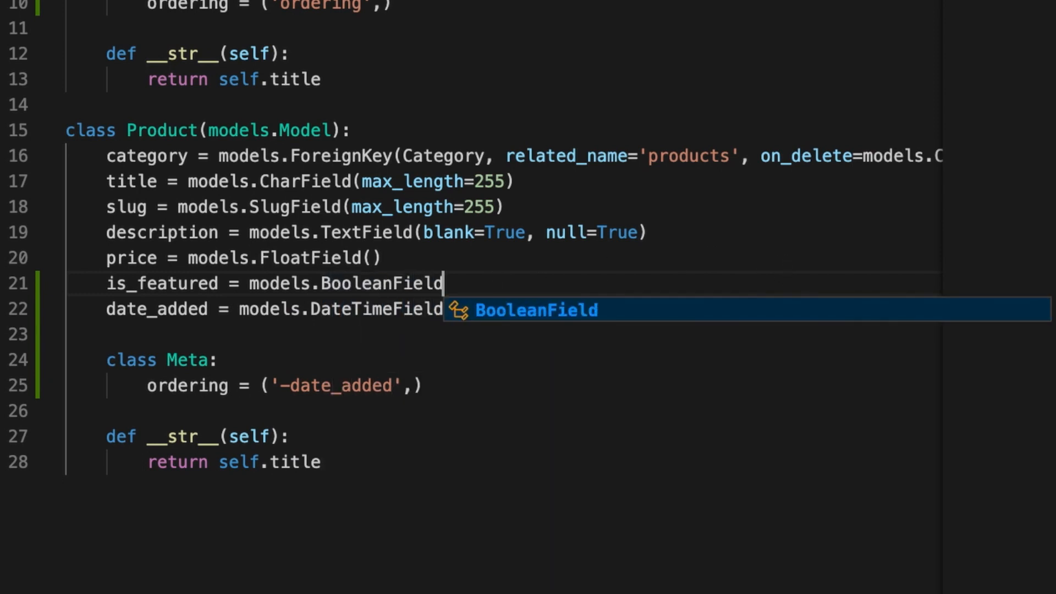
{"action": "type", "text": "(default=Fa"}
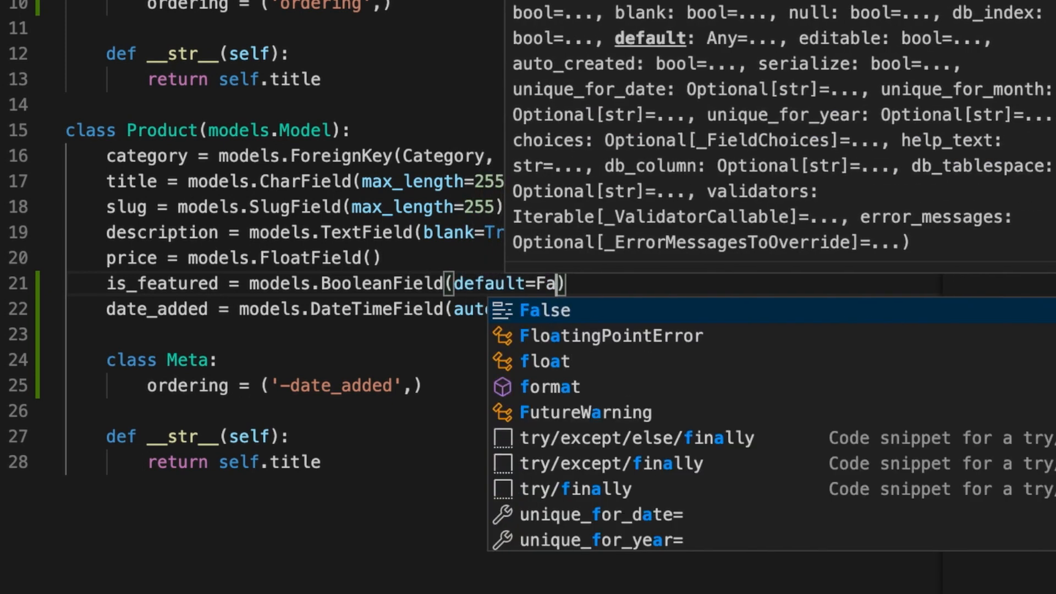
{"action": "type", "text": "lse"}
{"action": "key", "text": "End"}
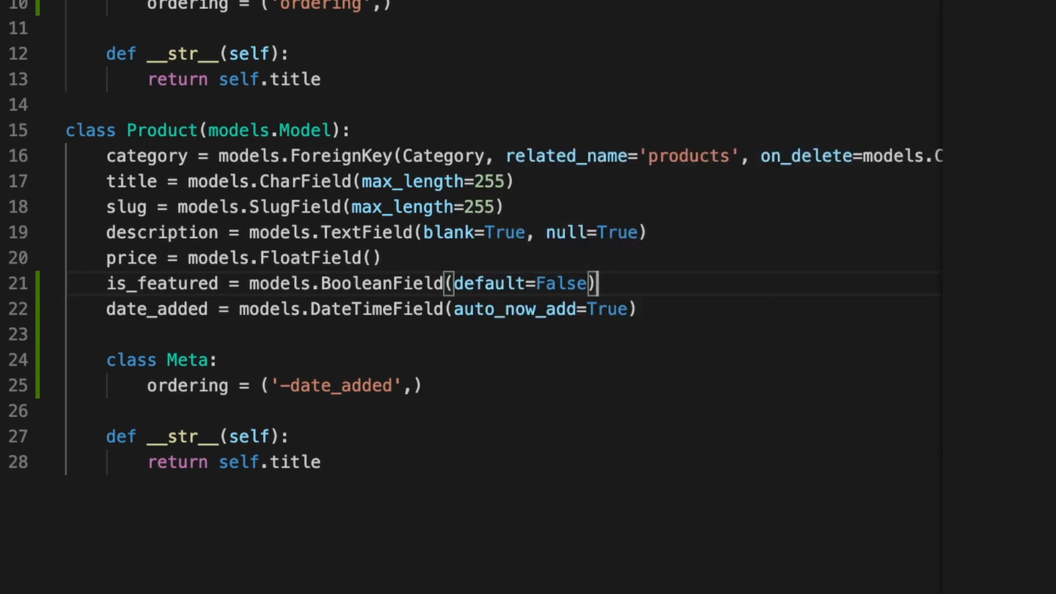
{"action": "key", "text": "super+s"}
{"action": "key", "text": "super+Tab"}
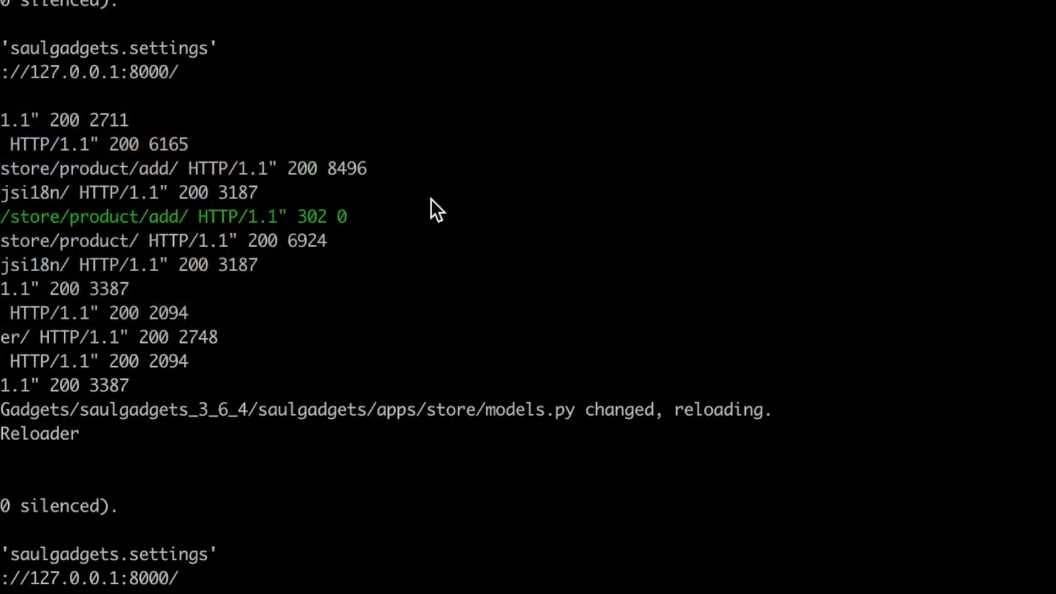
Stop the server, then run makemigrations and migrate from history to add is_featured
{"action": "key", "text": "ctrl+c"}
{"action": "key", "text": "ctrl+r"}
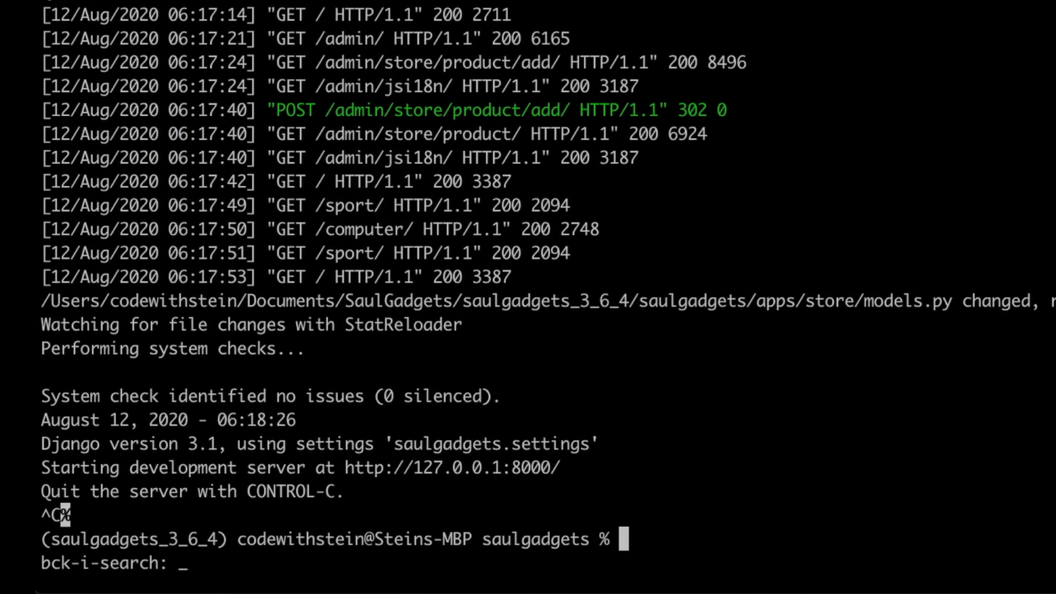
{"action": "type", "text": "p"}
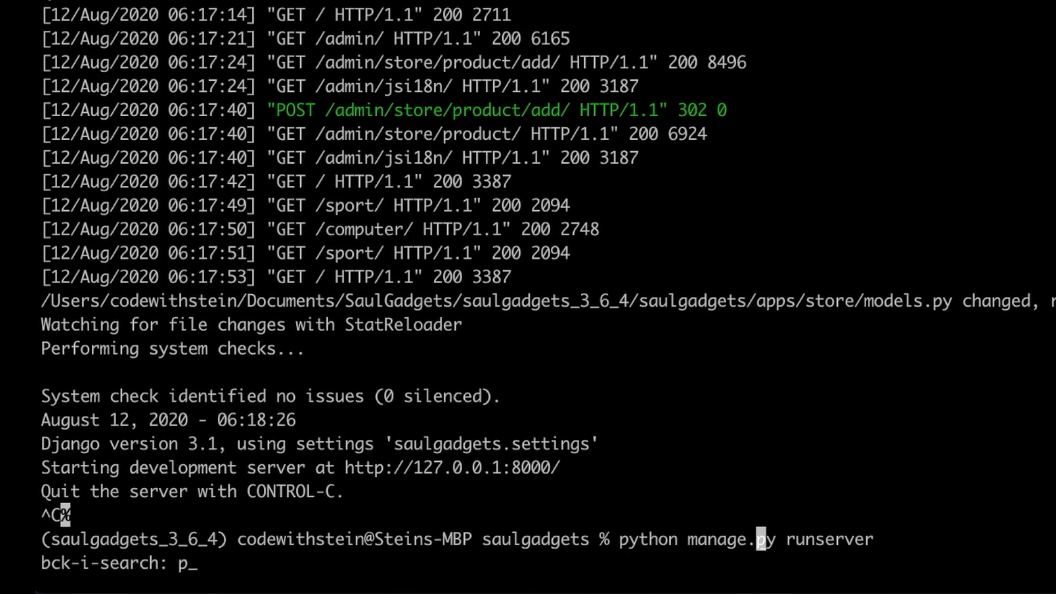
{"action": "key", "text": "ctrl+r"}
{"action": "key", "text": "ctrl+r"}
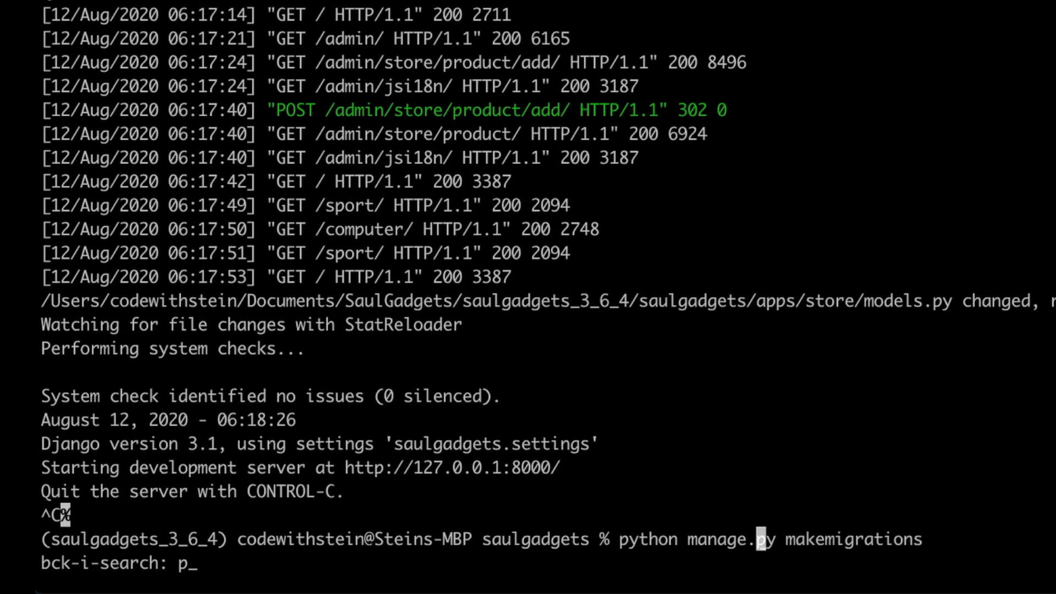
{"action": "key", "text": "Return"}
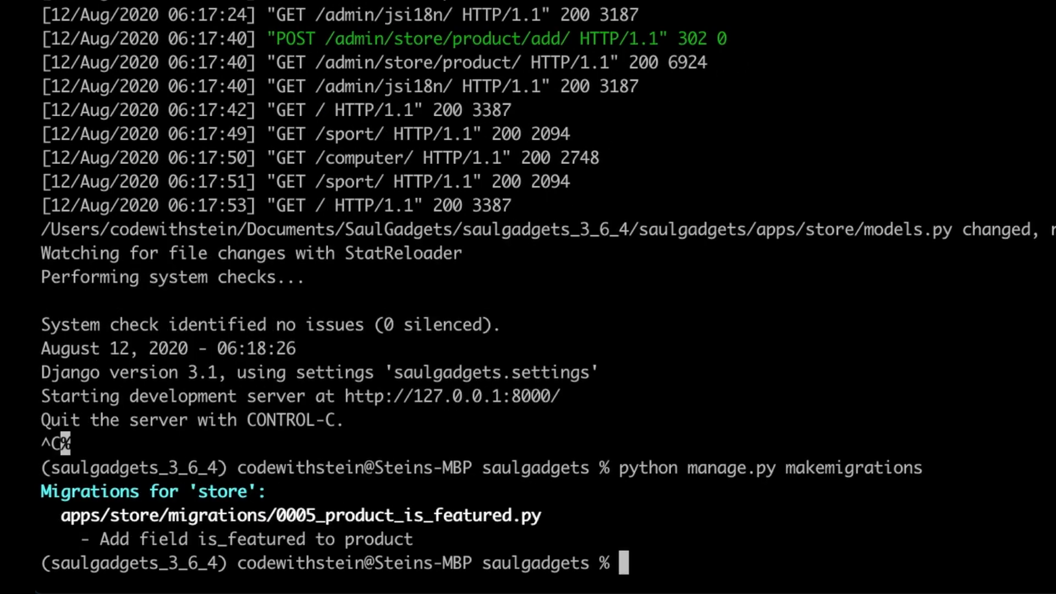
{"action": "key", "text": "ctrl+r"}
{"action": "type", "text": "migrate"}
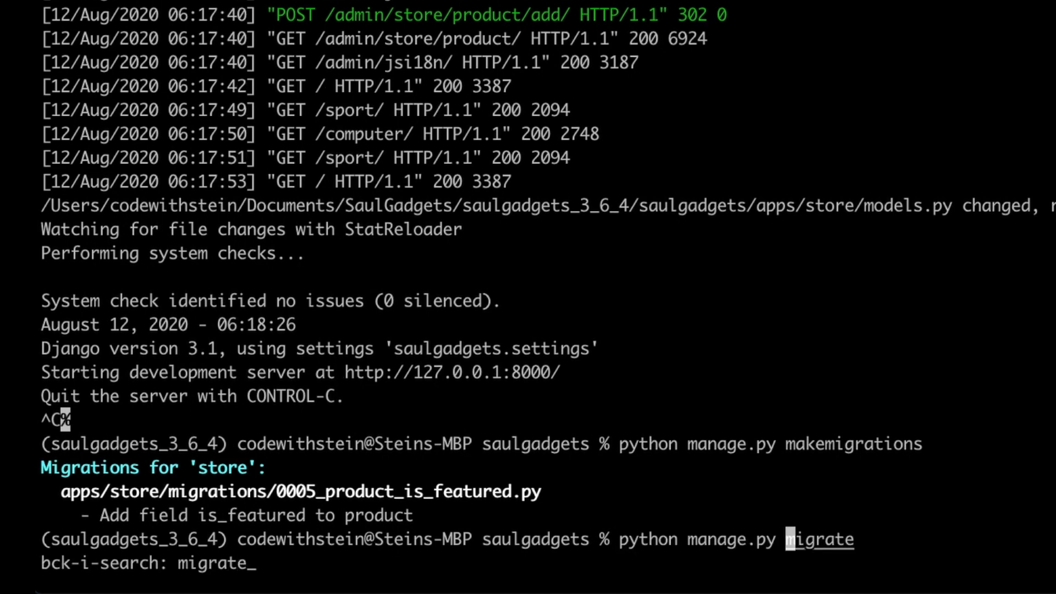
{"action": "key", "text": "Return"}
Restart the development server from history and switch to the browser
{"action": "key", "text": "ctrl+r"}
{"action": "type", "text": "r"}
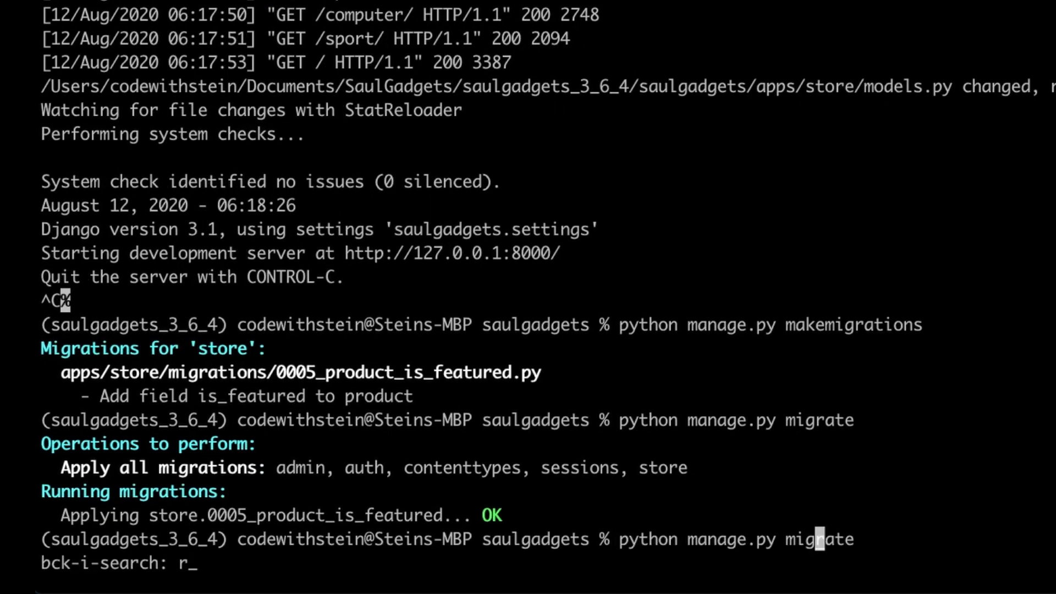
{"action": "type", "text": "u"}
{"action": "key", "text": "Return"}
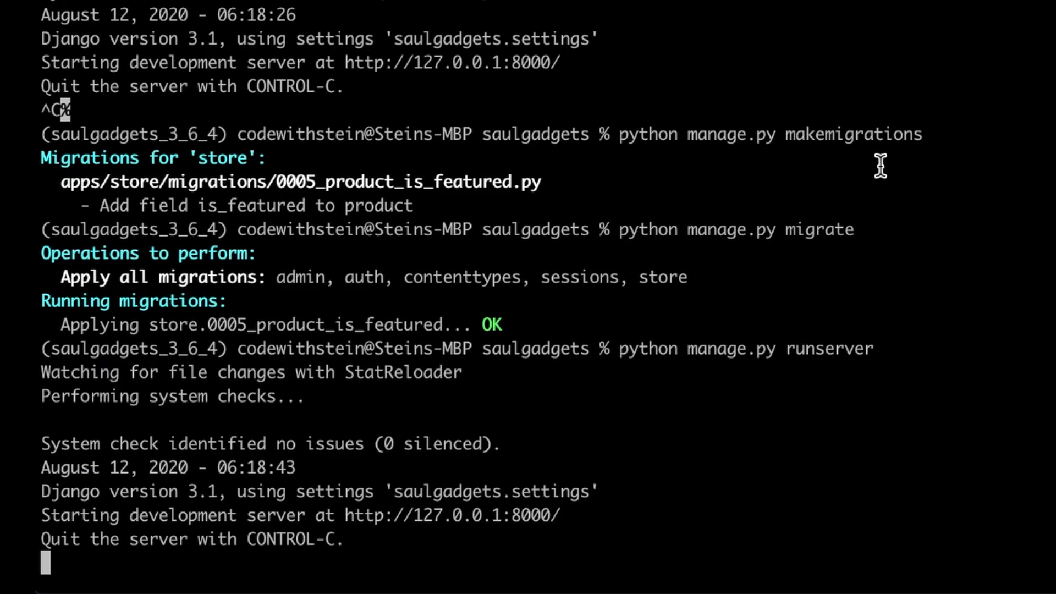
{"action": "key", "text": "super+Tab"}
{"action": "key", "text": "Tab"}
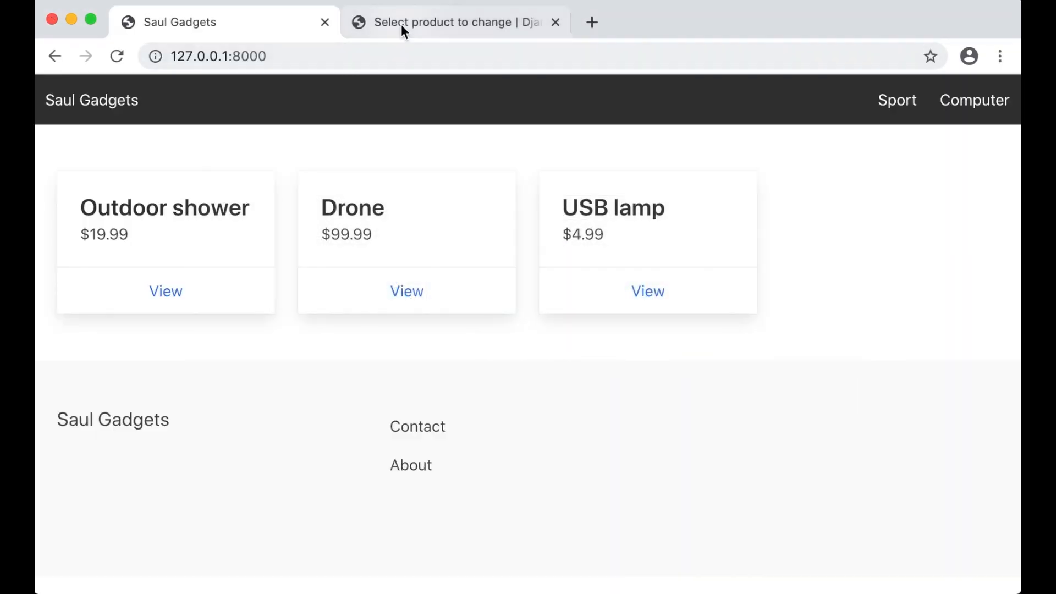
In Django admin, tick Is featured on the USB lamp product and save it
{"action": "left_click", "coordinate": [401, 24]}
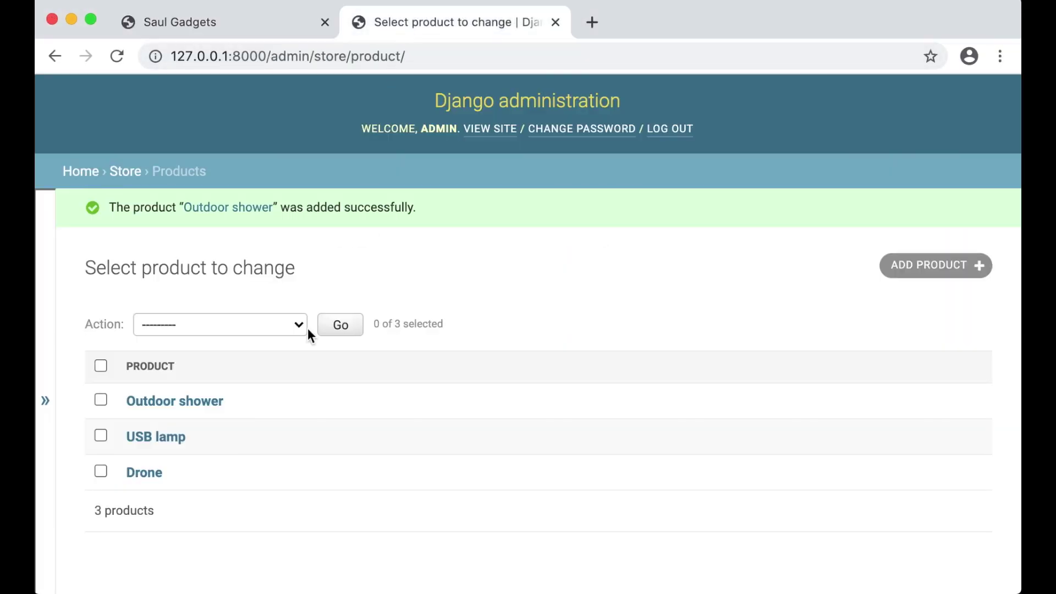
{"action": "left_click", "coordinate": [169, 437]}
{"action": "scroll", "coordinate": [192, 369], "scroll_direction": "down", "scroll_amount": 4}
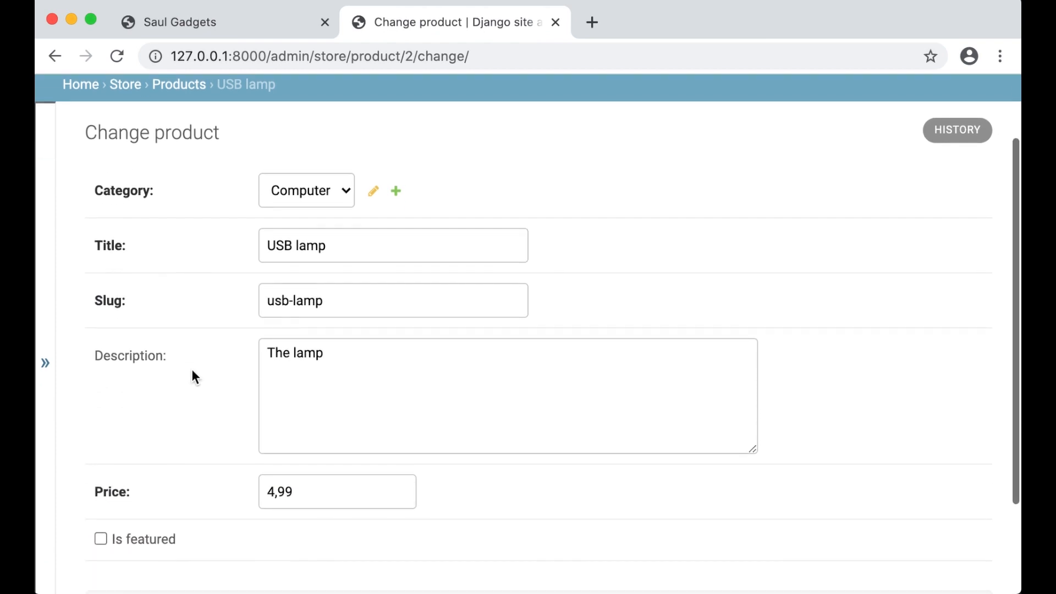
{"action": "left_click", "coordinate": [171, 505]}
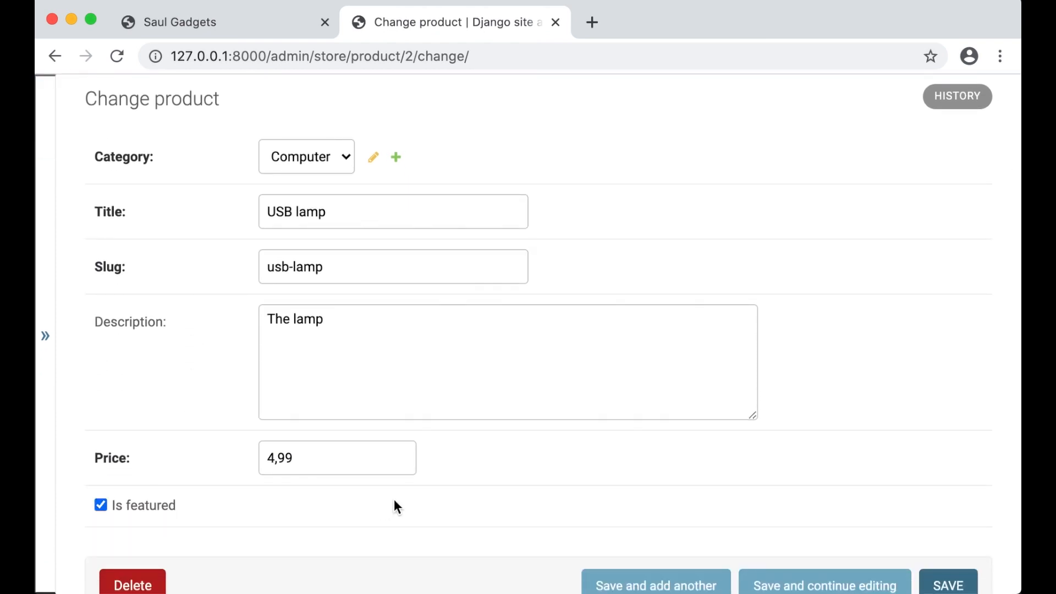
{"action": "left_click", "coordinate": [958, 585]}
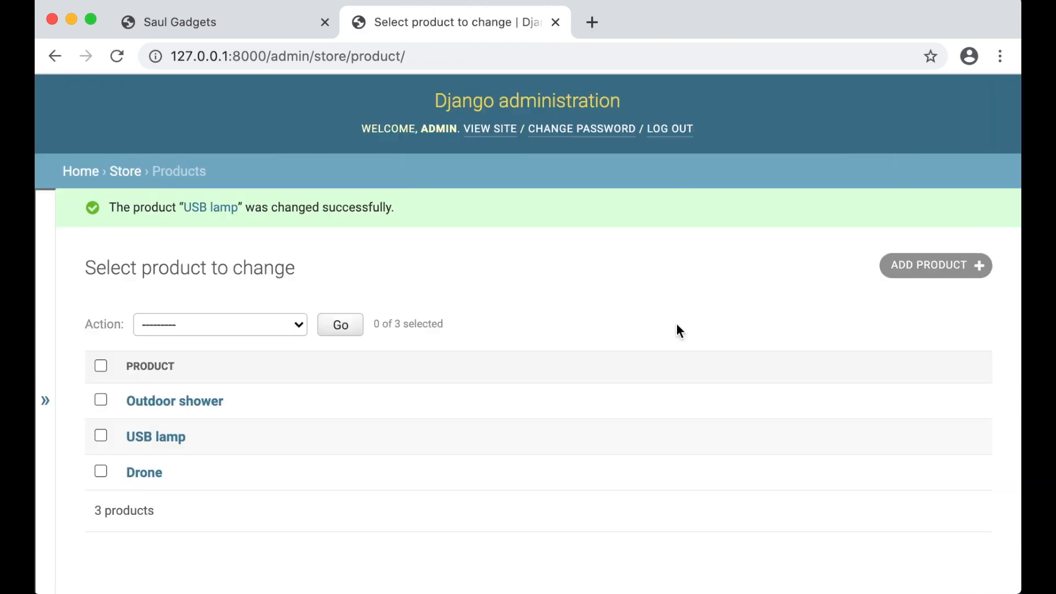
Switch back to the Saul Gadgets storefront tab
{"action": "key", "text": "super+Tab"}
{"action": "key", "text": "super+Tab"}
{"action": "left_click", "coordinate": [180, 21]}
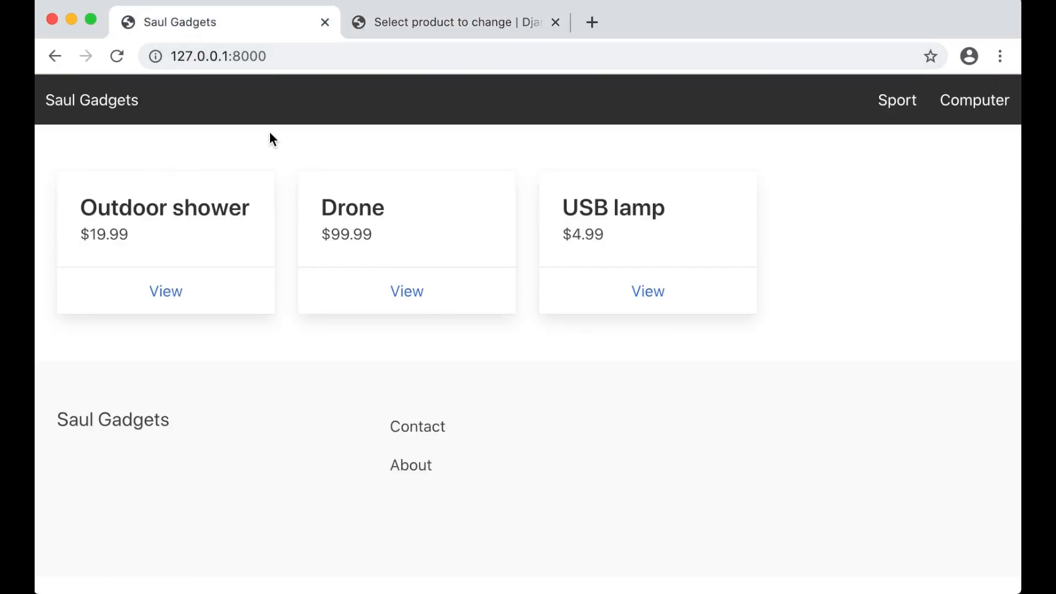
{"action": "key", "text": "super+Tab"}
{"action": "key", "text": "super+Tab"}
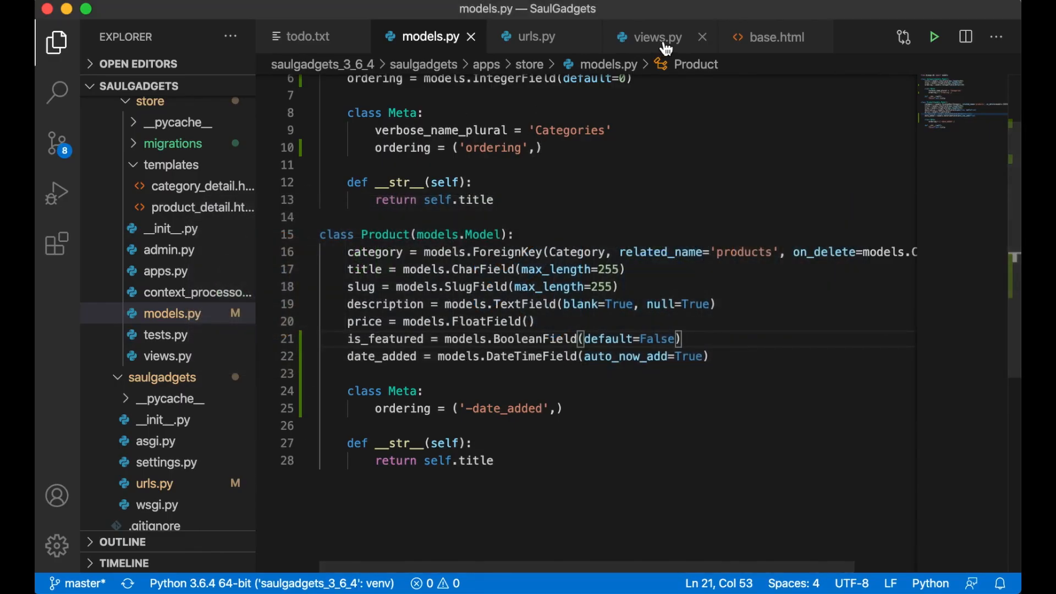
In core/views.py, change the frontpage query to Product.objects.filter(is_featured=True) and save
{"action": "left_click", "coordinate": [658, 37]}
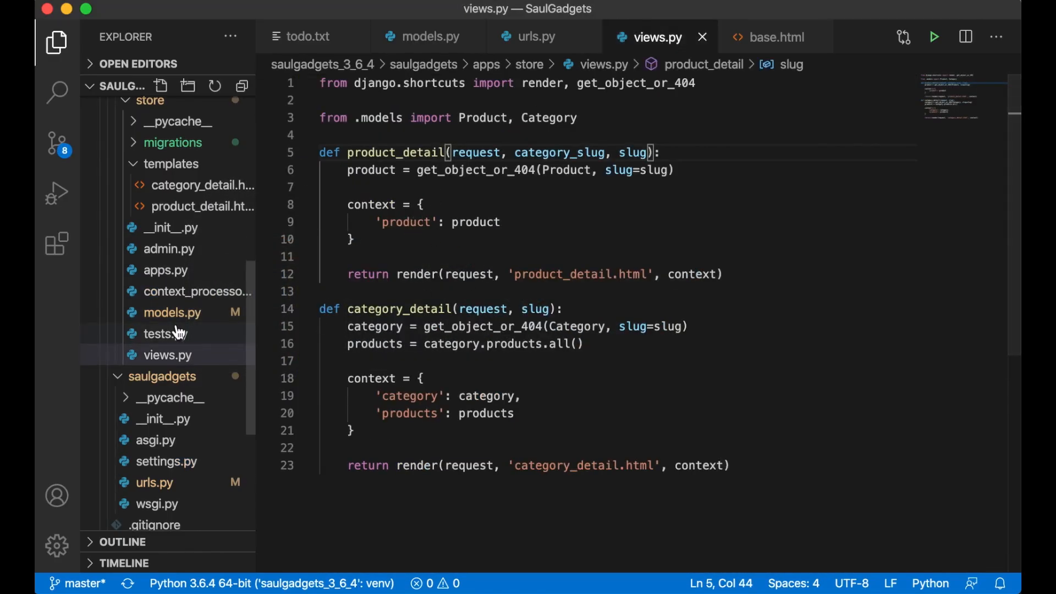
{"action": "scroll", "coordinate": [190, 340], "scroll_direction": "down", "scroll_amount": 3}
{"action": "scroll", "coordinate": [182, 331], "scroll_direction": "up", "scroll_amount": 5}
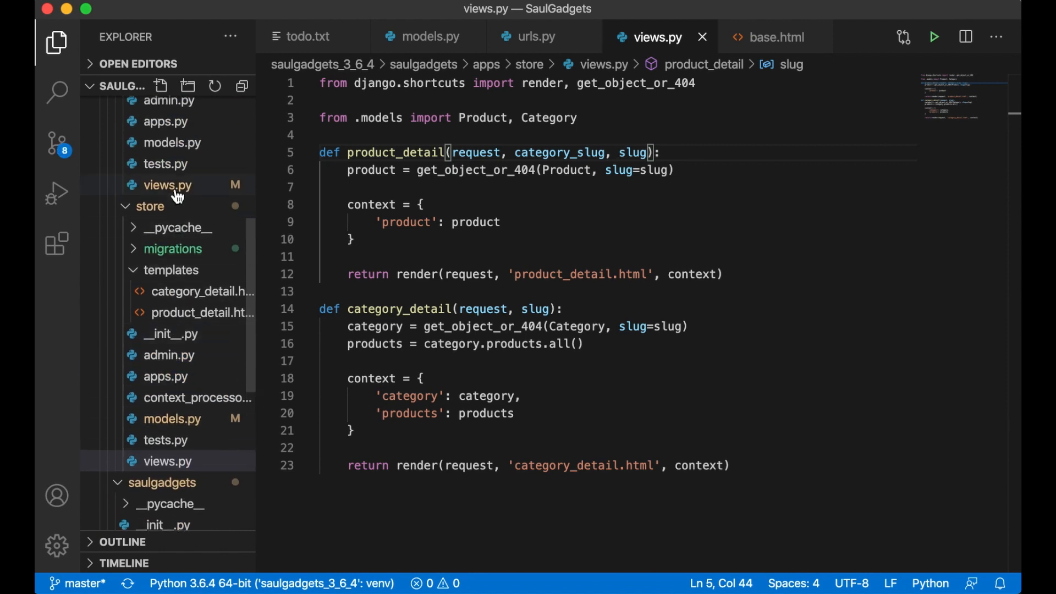
{"action": "left_click", "coordinate": [167, 185]}
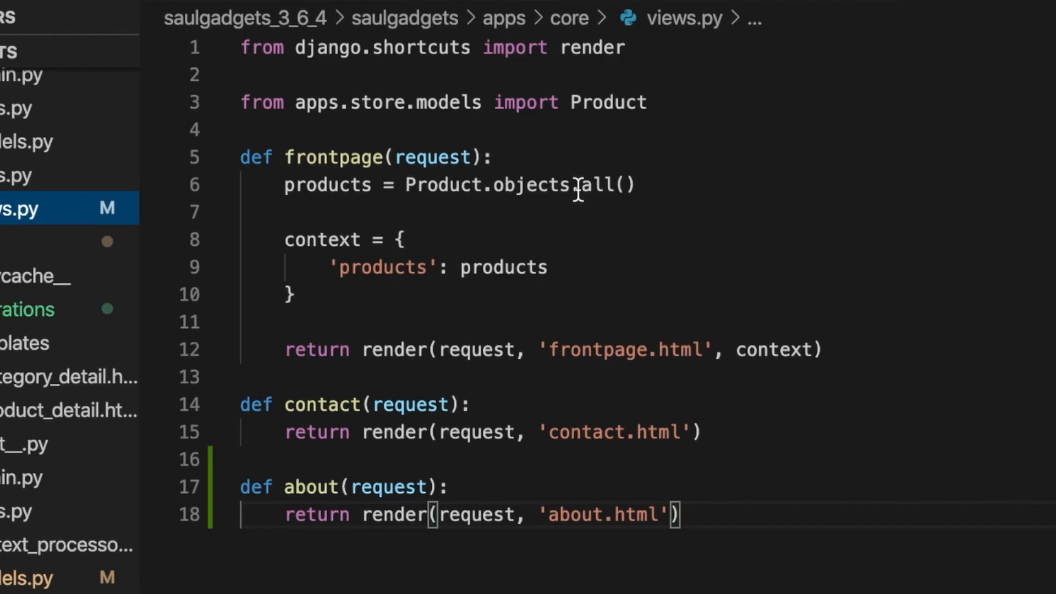
{"action": "left_click_drag", "start_coordinate": [580, 185], "coordinate": [642, 185]}
{"action": "type", "text": "filter("}
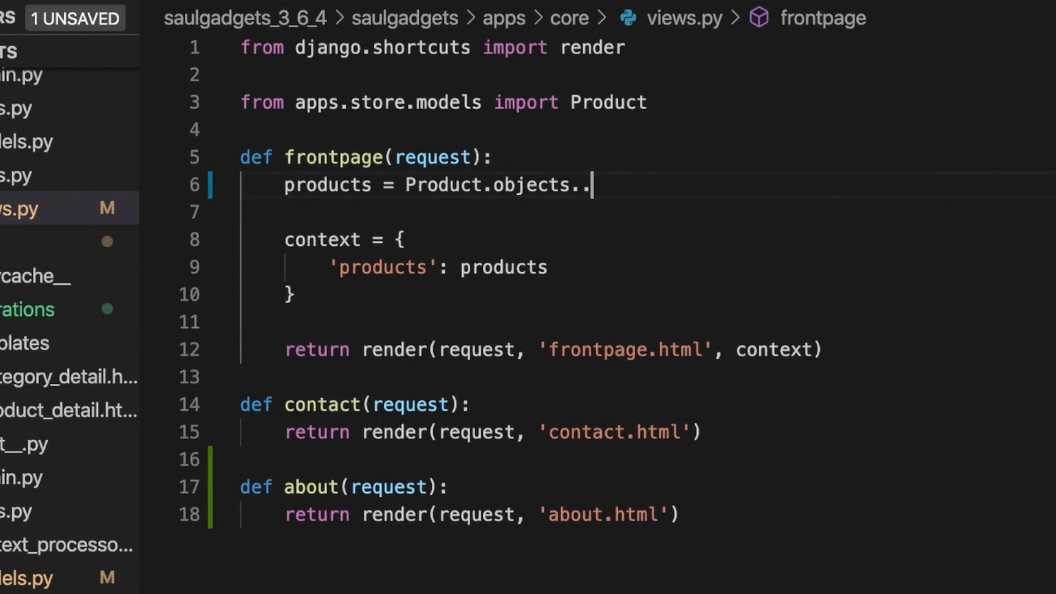
{"action": "type", "text": "is_featured"}
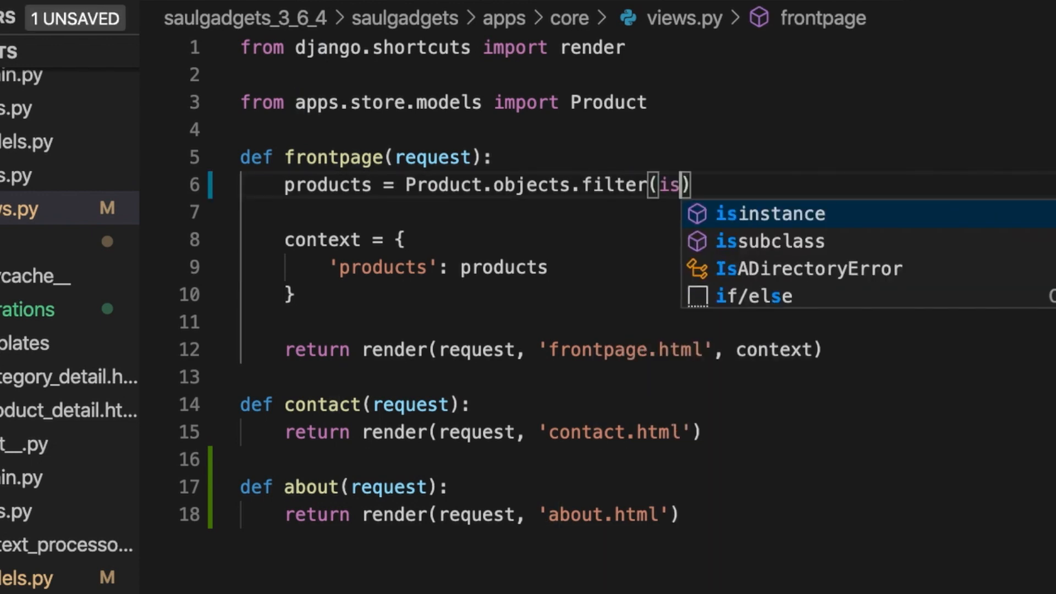
{"action": "type", "text": "=T"}
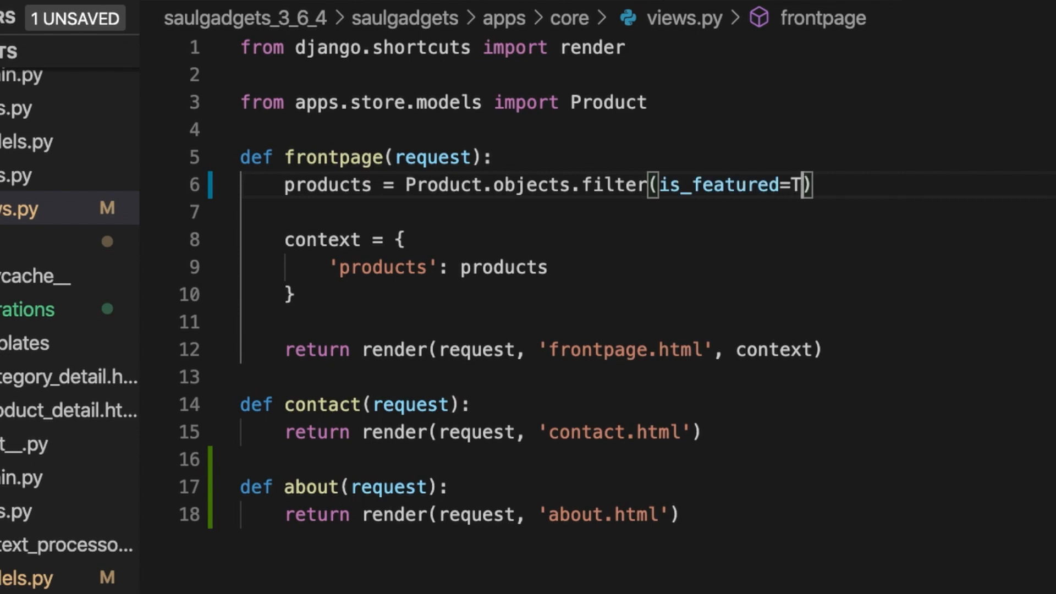
{"action": "type", "text": "rue"}
{"action": "key", "text": "ctrl+s"}
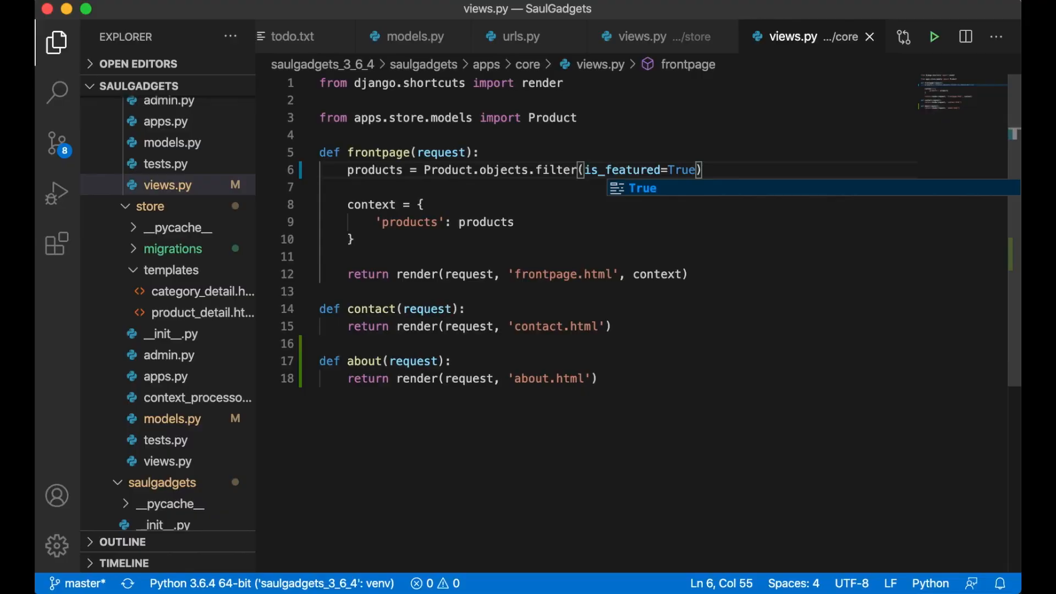
Reload the Saul Gadgets homepage to confirm only the USB lamp is listed
{"action": "key", "text": "super+Tab"}
{"action": "key", "text": "ctrl+r"}
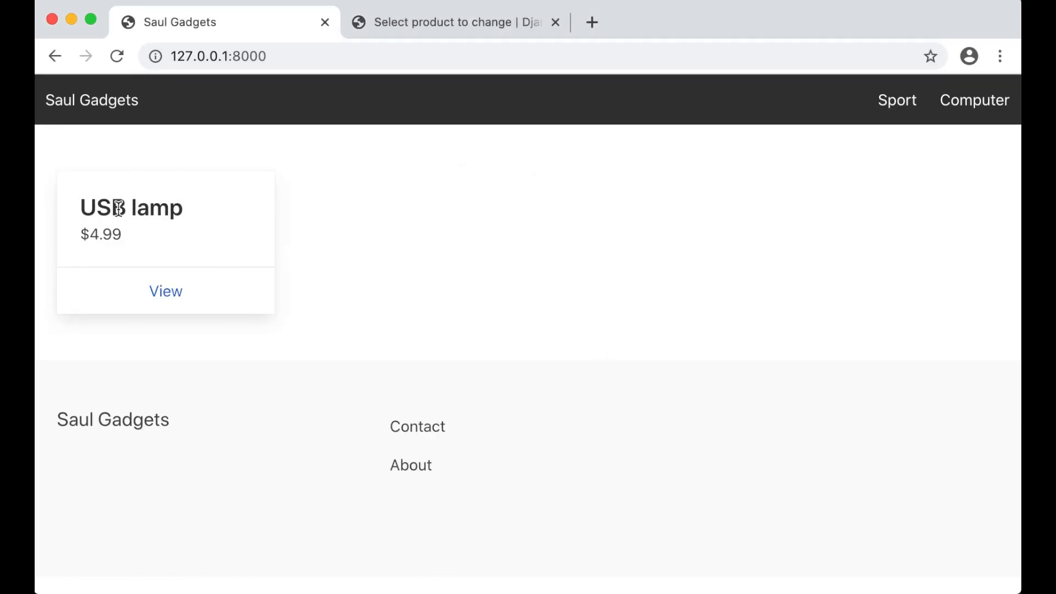
{"action": "left_click_drag", "start_coordinate": [126, 208], "coordinate": [119, 209]}
Mark the featured-products todo item DONE, save, select the cart-app task and switch to the terminal
{"action": "key", "text": "super+Tab"}
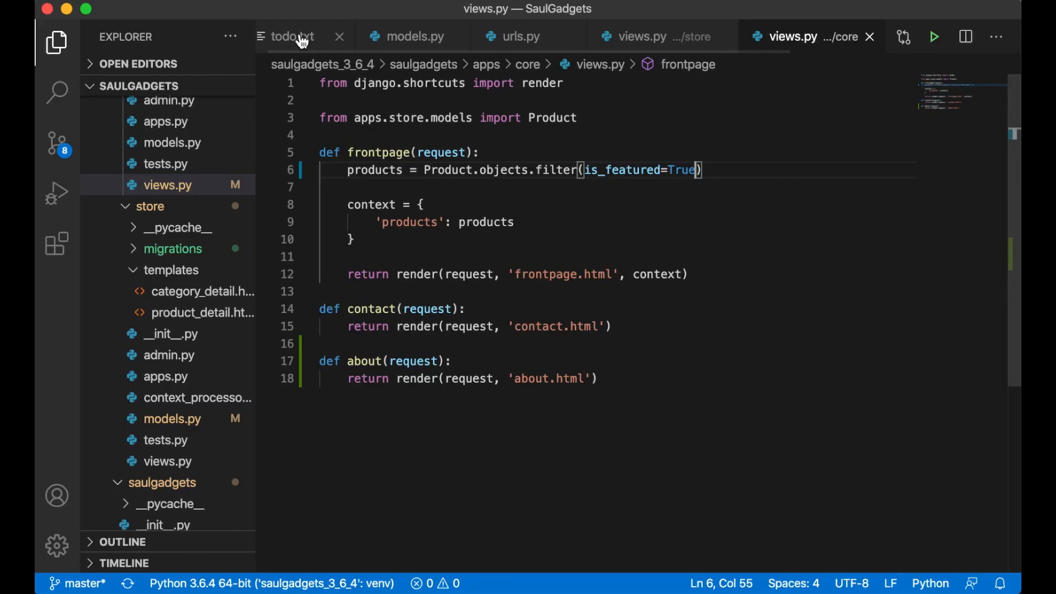
{"action": "left_click", "coordinate": [308, 36]}
{"action": "type", "text": "DONEOnly show featured products on the frontpage"}
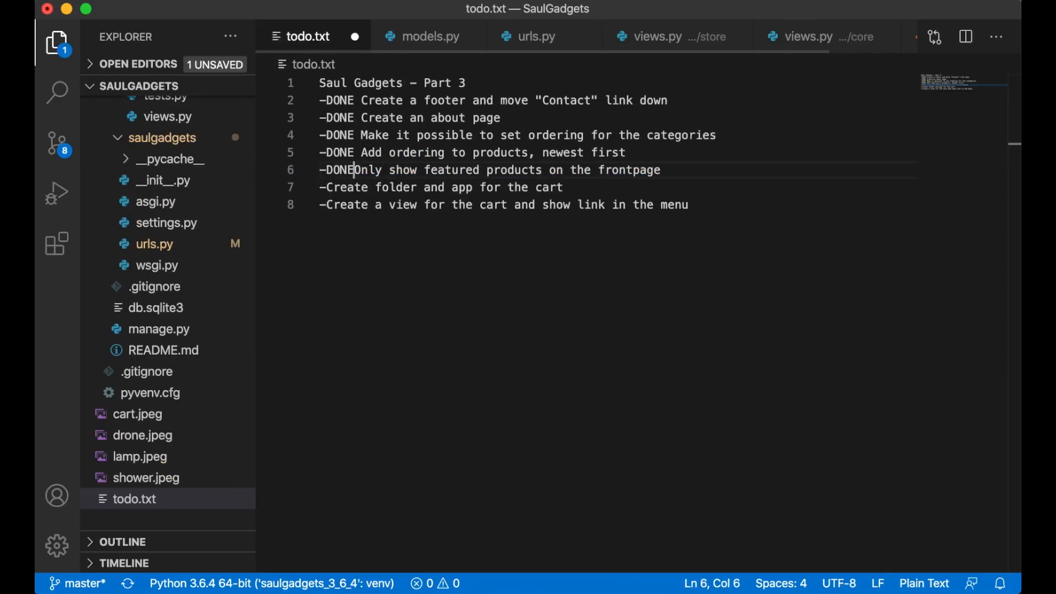
{"action": "key", "text": "super+s"}
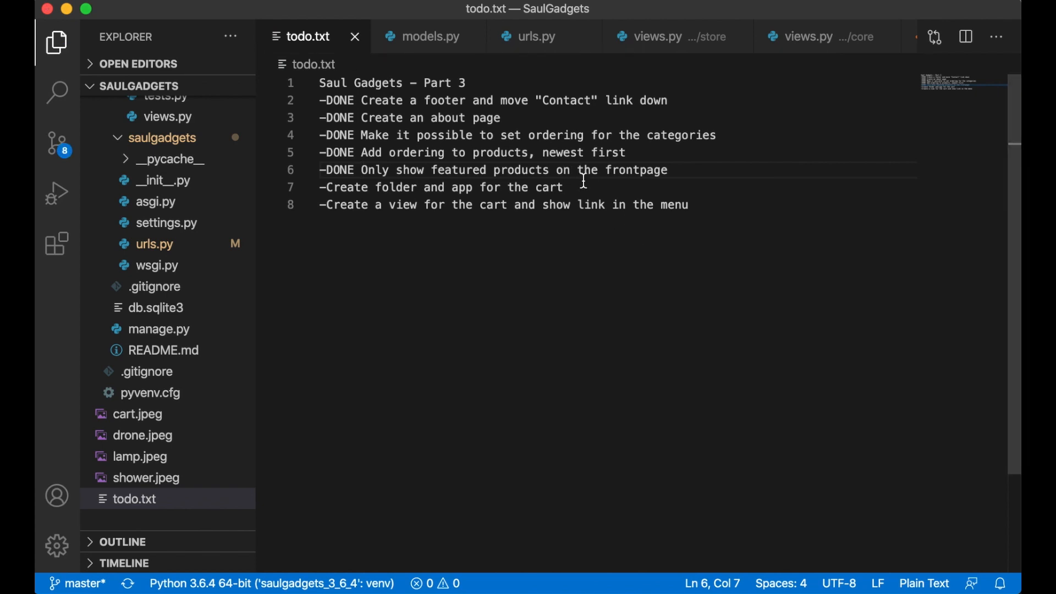
{"action": "left_click_drag", "start_coordinate": [563, 188], "coordinate": [326, 187]}
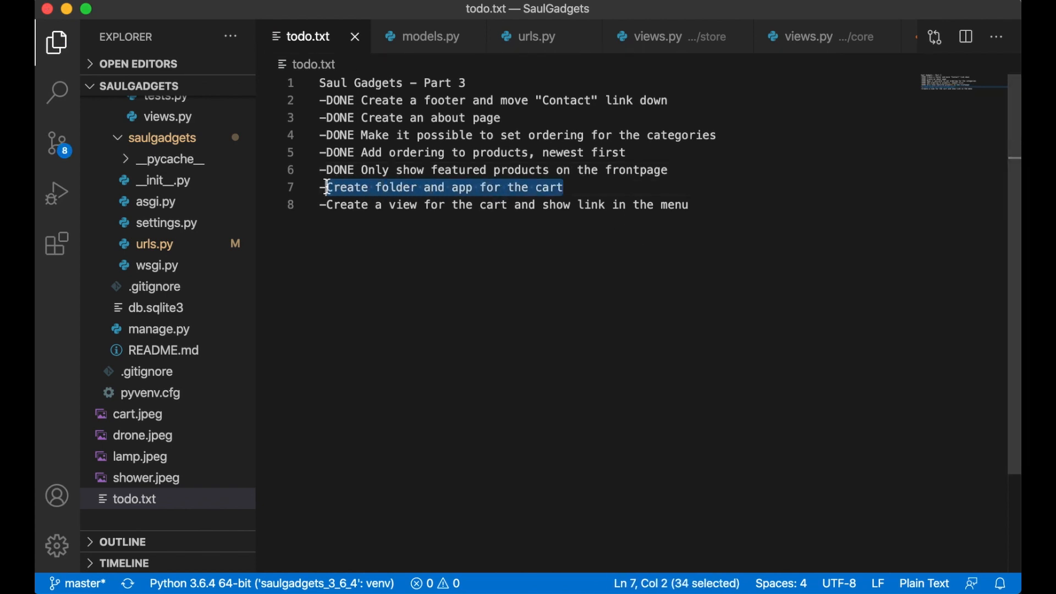
{"action": "key", "text": "super+Tab"}
{"action": "key", "text": "Tab"}
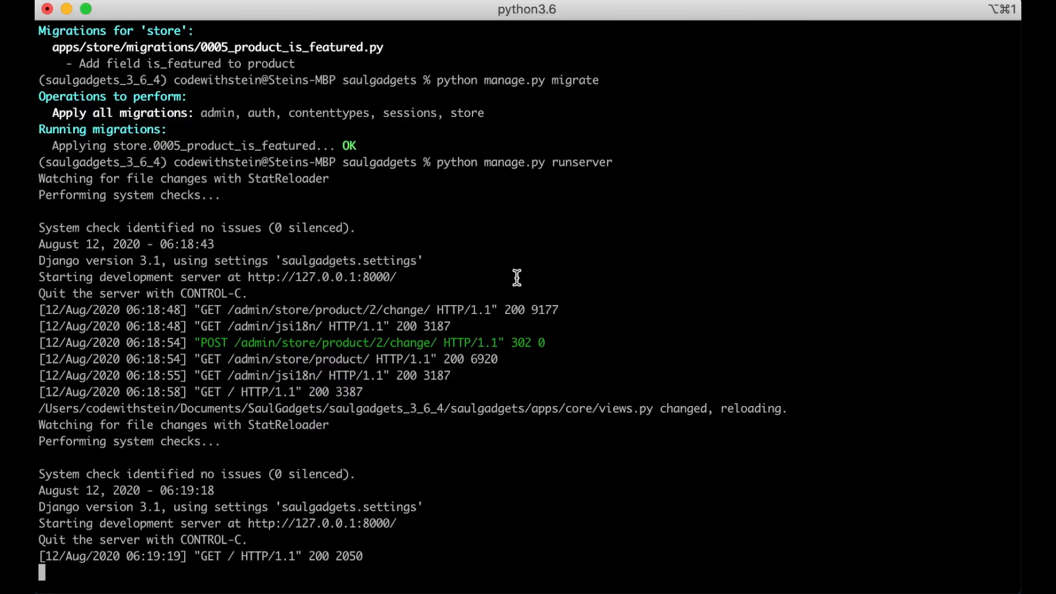
Stop the server, run mkdir apps/cart and startapp cart apps/cart, then recall runserver
{"action": "key", "text": "ctrl+c"}
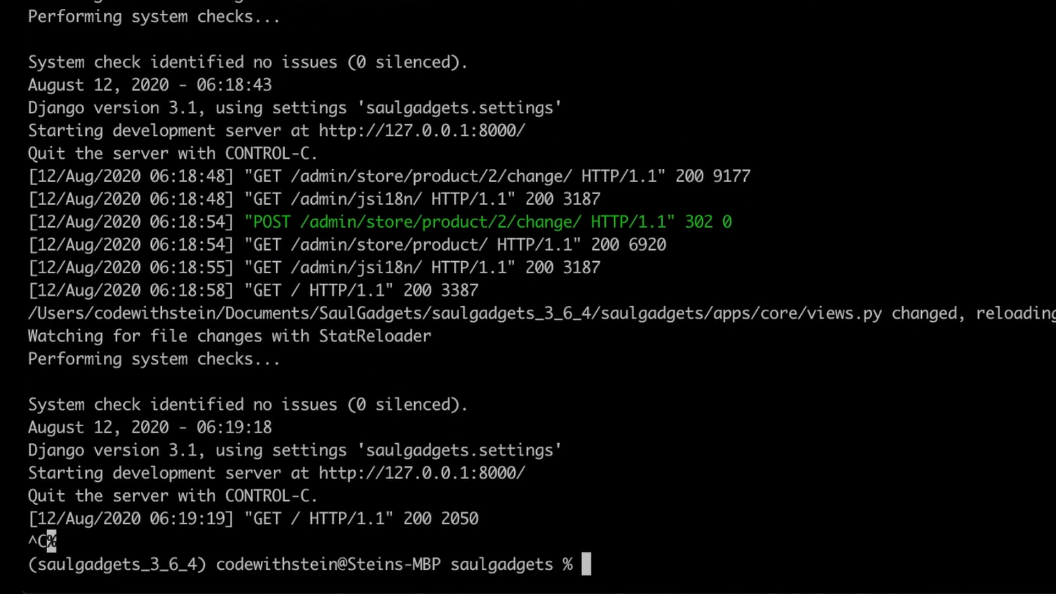
{"action": "type", "text": "mkdir "}
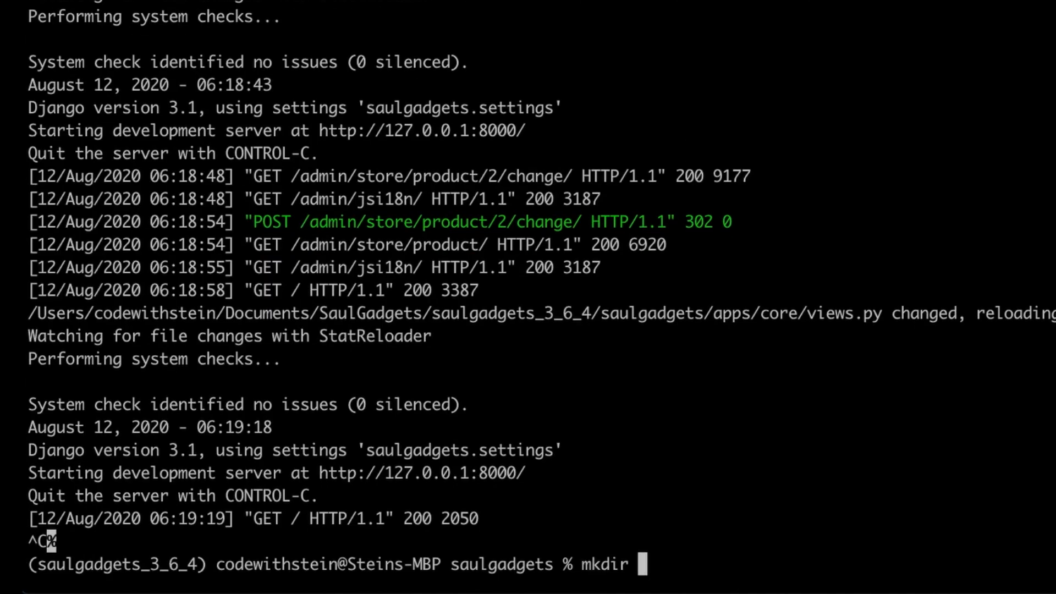
{"action": "type", "text": "apps/"}
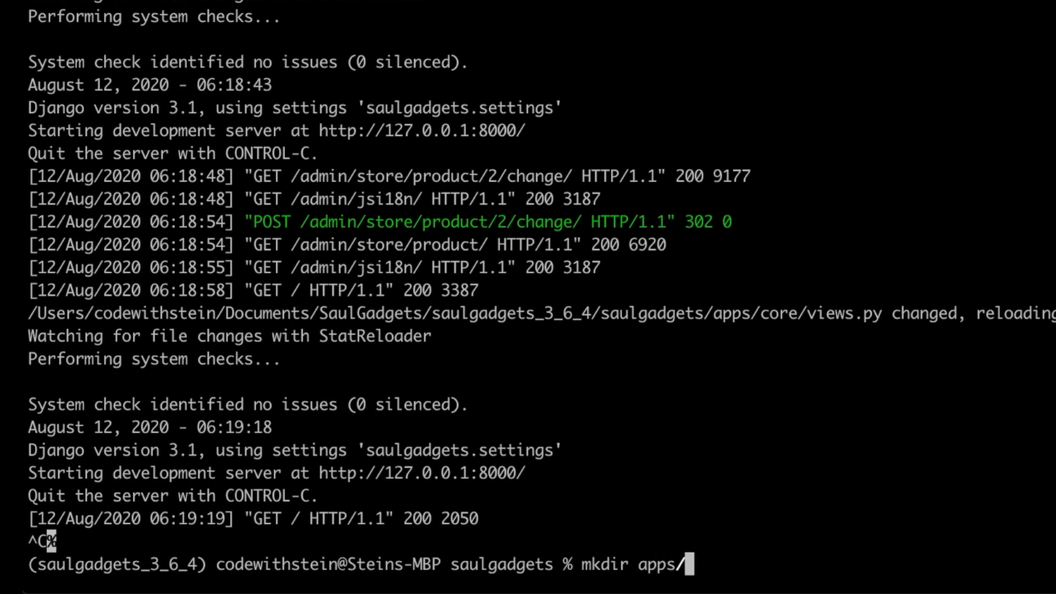
{"action": "type", "text": "cart"}
{"action": "key", "text": "Return"}
{"action": "type", "text": "pytho"}
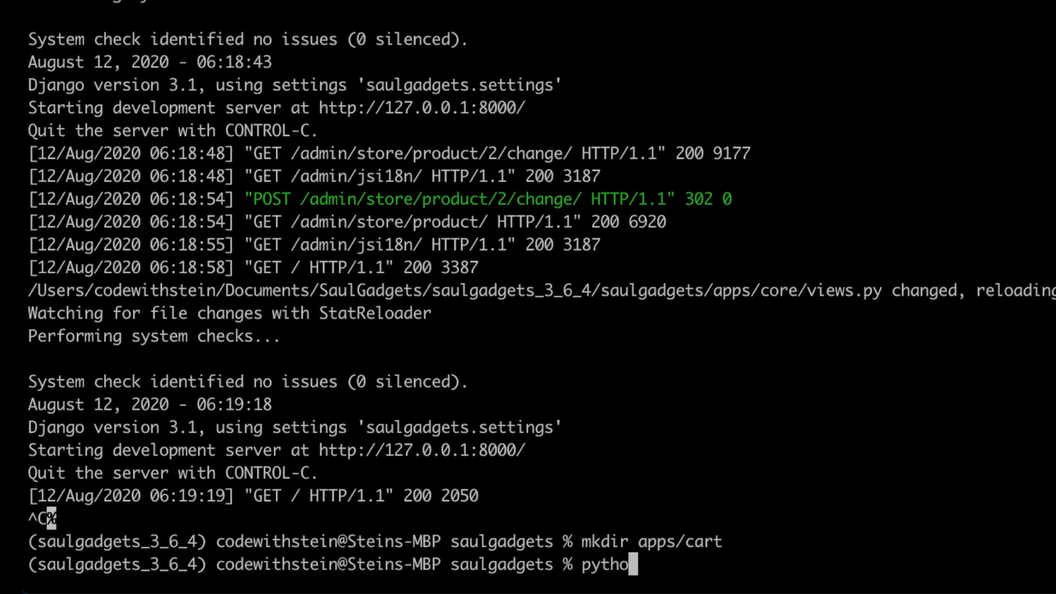
{"action": "type", "text": "n manage.py star"}
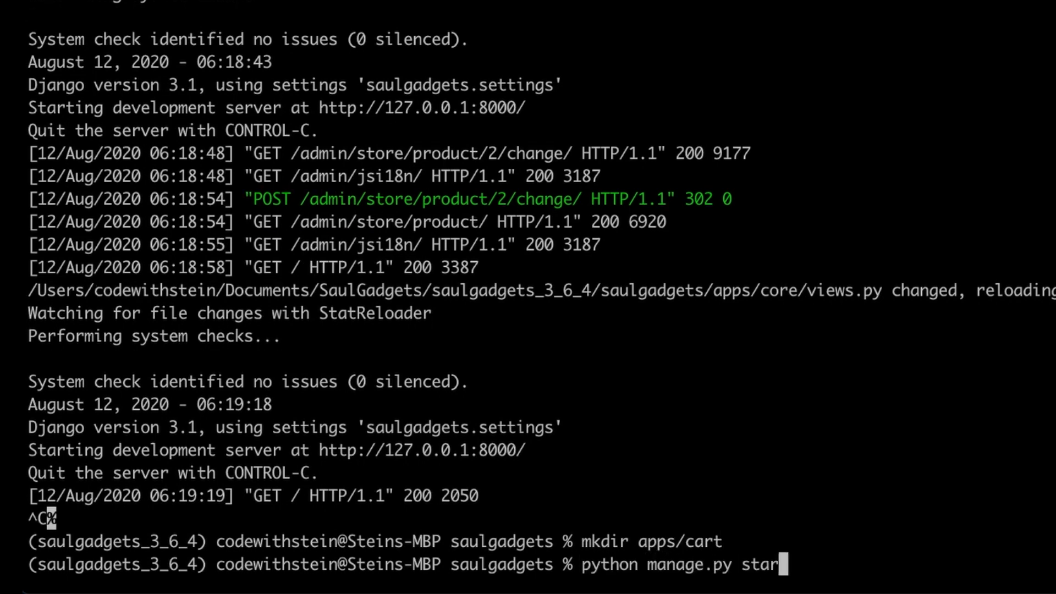
{"action": "type", "text": "tapp cart"}
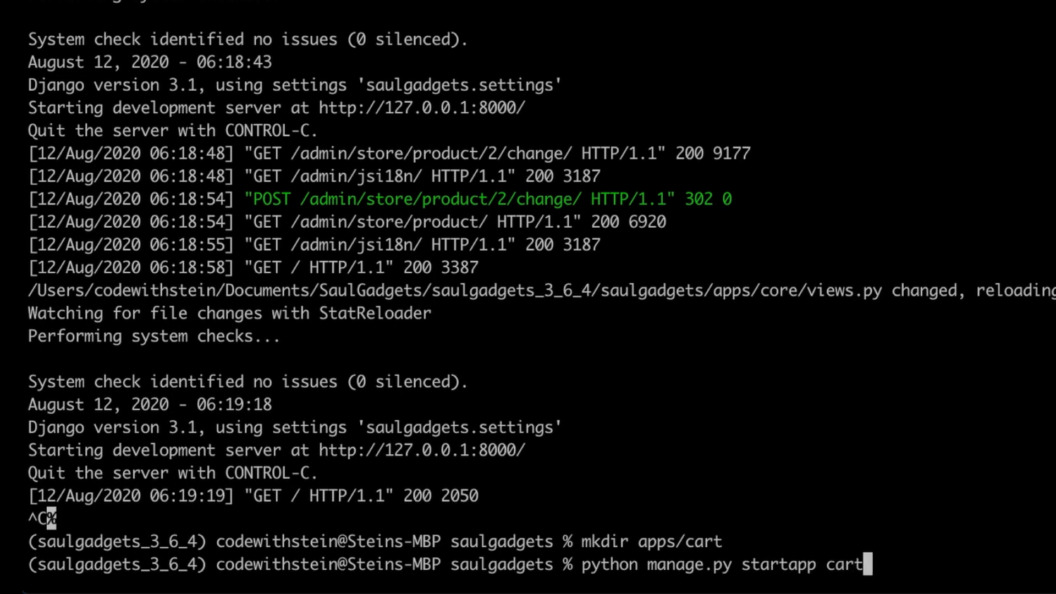
{"action": "type", "text": " apps/"}
{"action": "type", "text": "cart"}
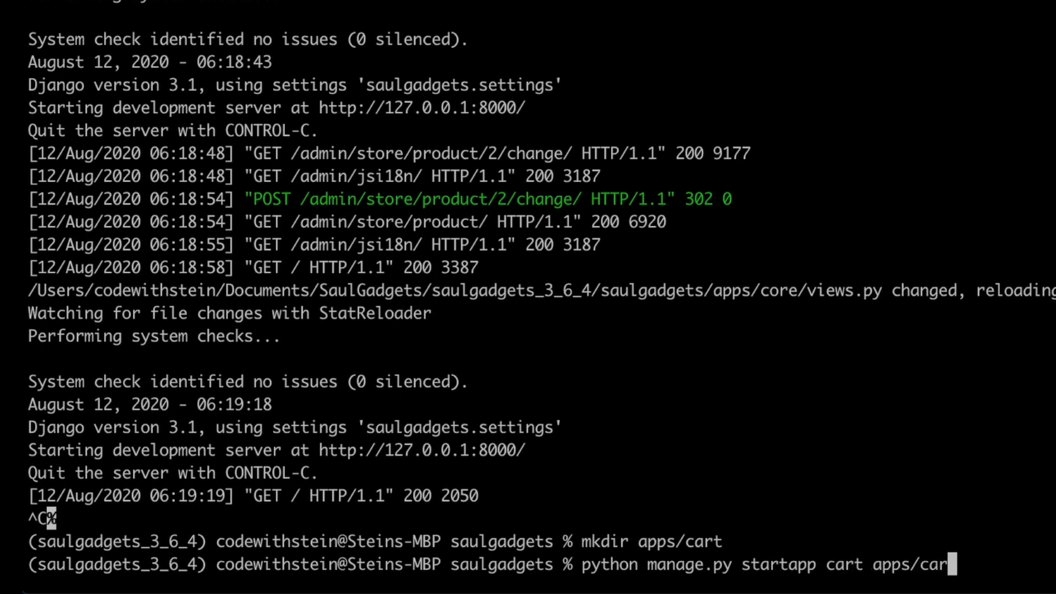
{"action": "key", "text": "Return"}
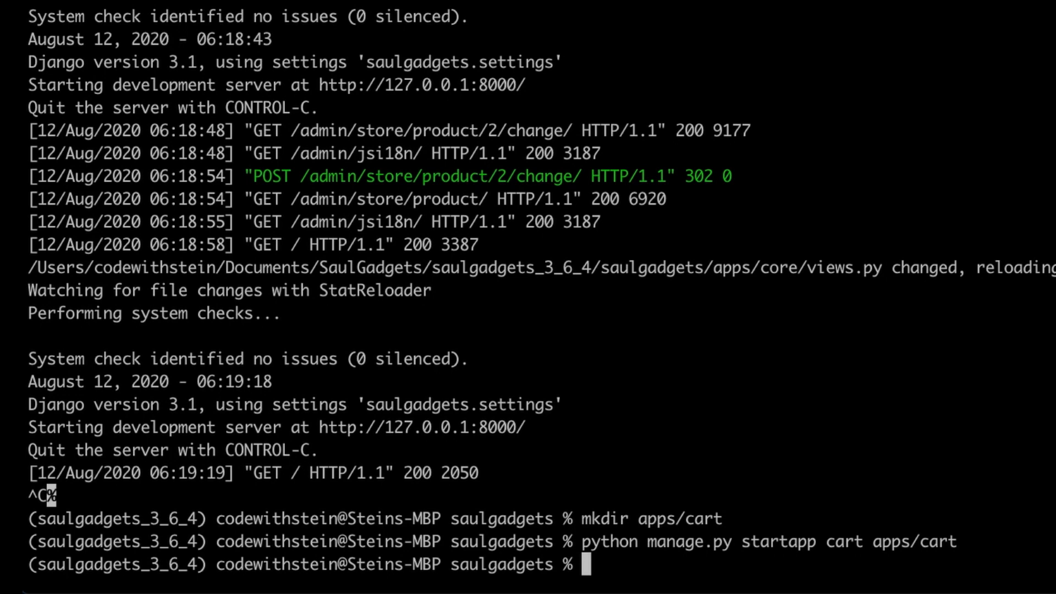
{"action": "key", "text": "ctrl+r"}
{"action": "type", "text": "ru"}
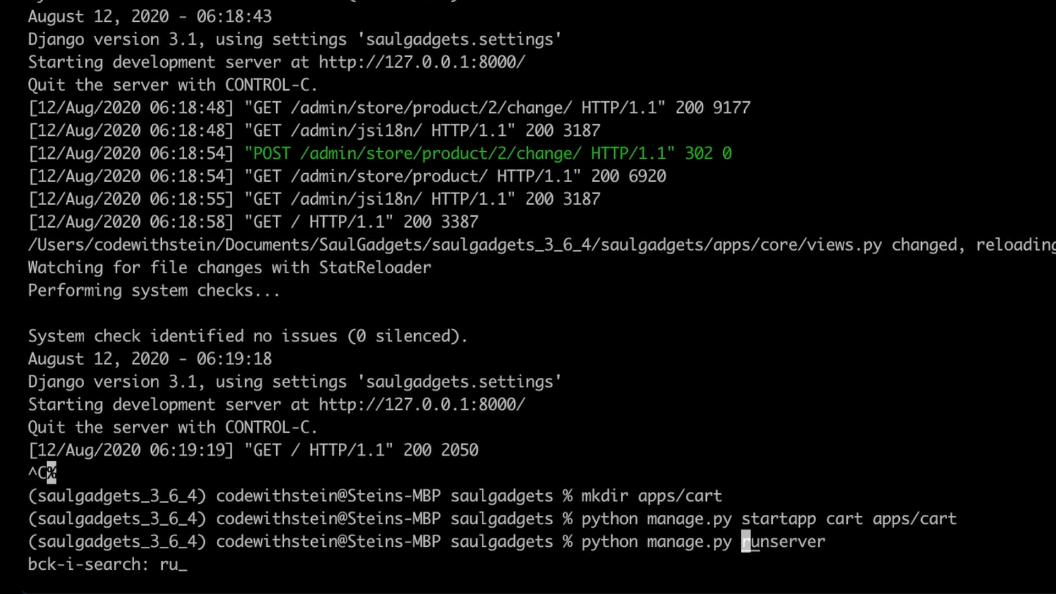
{"action": "key", "text": "Return"}
Add 'apps.cart' to INSTALLED_APPS in settings.py, save and close the file
{"action": "key", "text": "super+Tab"}
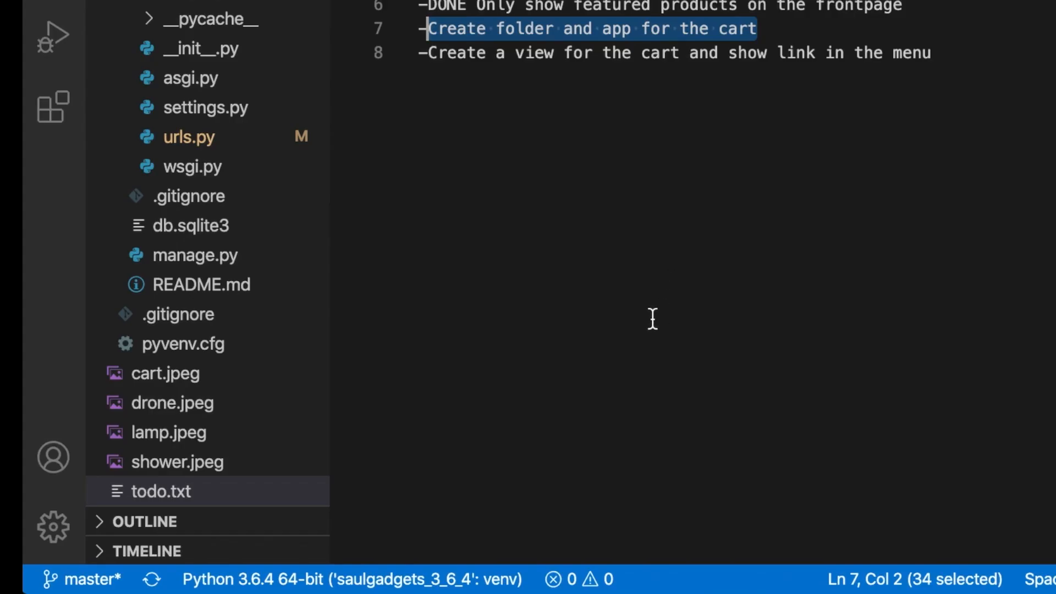
{"action": "scroll", "coordinate": [202, 132], "scroll_direction": "up", "scroll_amount": 3}
{"action": "scroll", "coordinate": [202, 132], "scroll_direction": "up", "scroll_amount": 3}
{"action": "scroll", "coordinate": [207, 131], "scroll_direction": "up", "scroll_amount": 2}
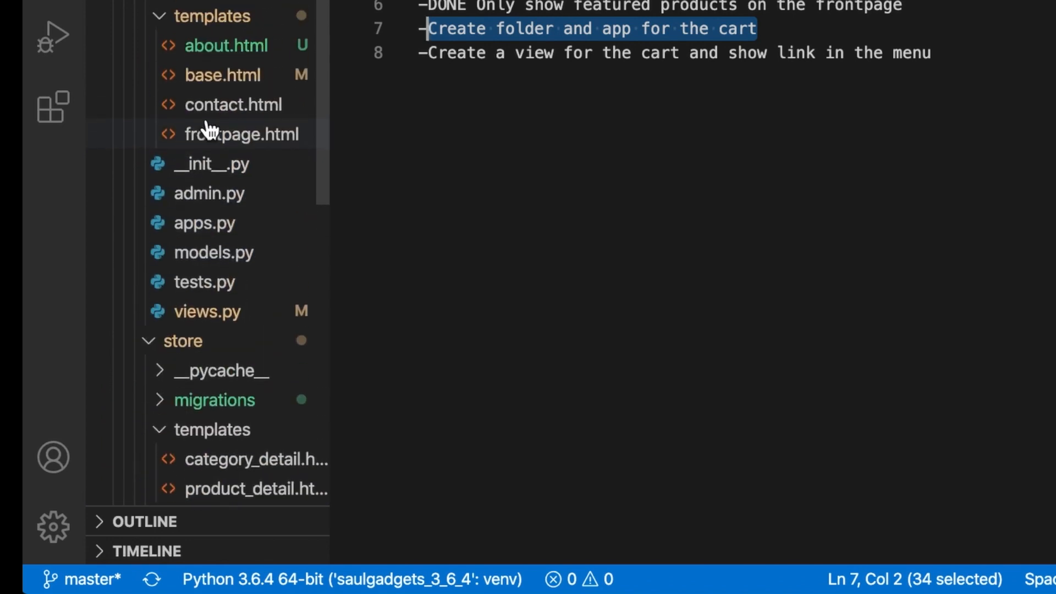
{"action": "scroll", "coordinate": [208, 131], "scroll_direction": "up", "scroll_amount": 1}
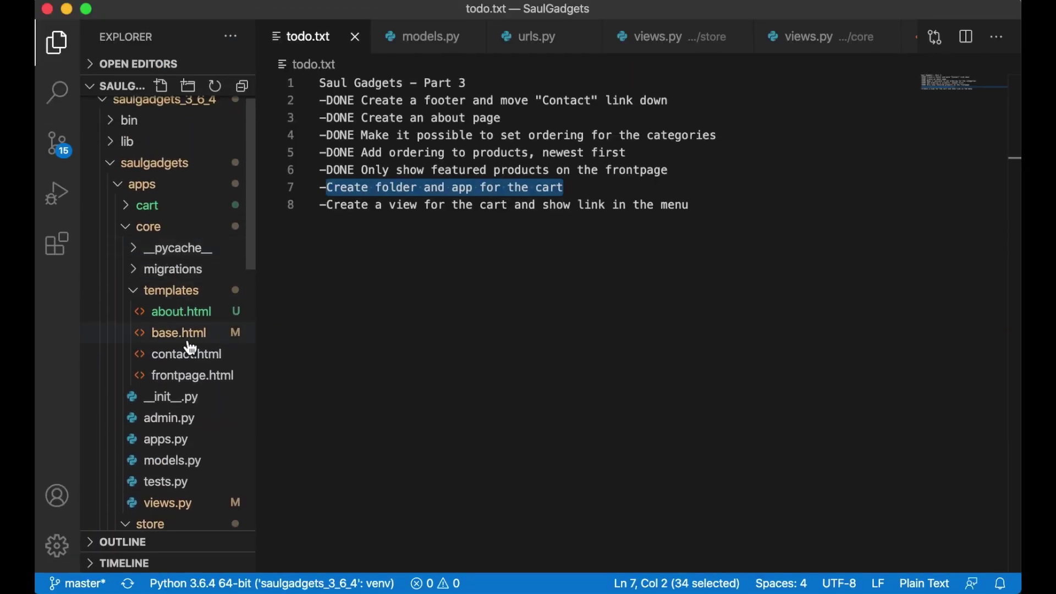
{"action": "scroll", "coordinate": [188, 348], "scroll_direction": "down", "scroll_amount": 5}
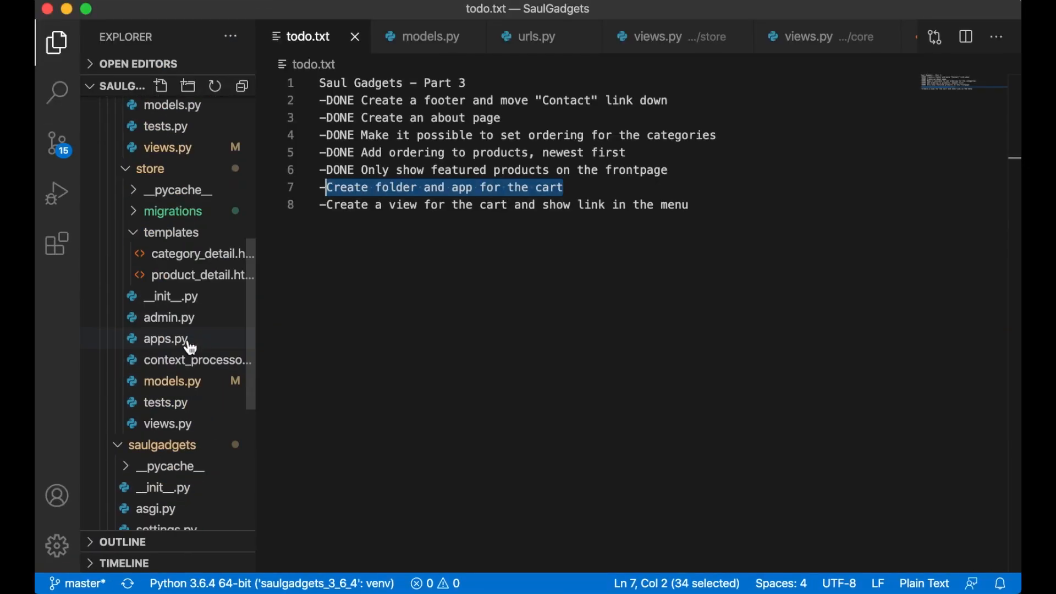
{"action": "scroll", "coordinate": [188, 347], "scroll_direction": "down", "scroll_amount": 5}
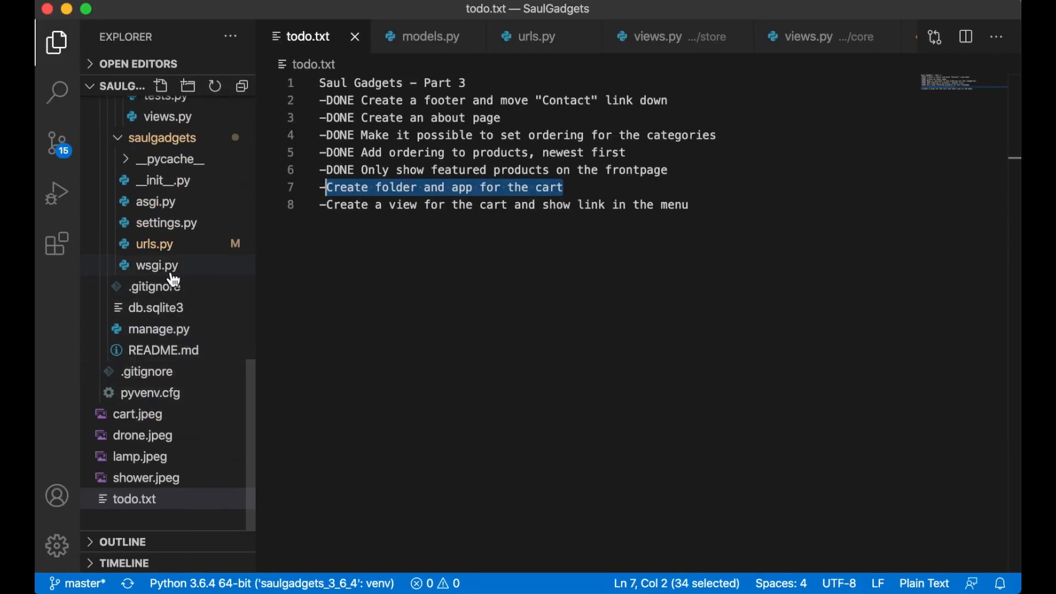
{"action": "left_click", "coordinate": [166, 222]}
{"action": "scroll", "coordinate": [409, 435], "scroll_direction": "up", "scroll_amount": 2}
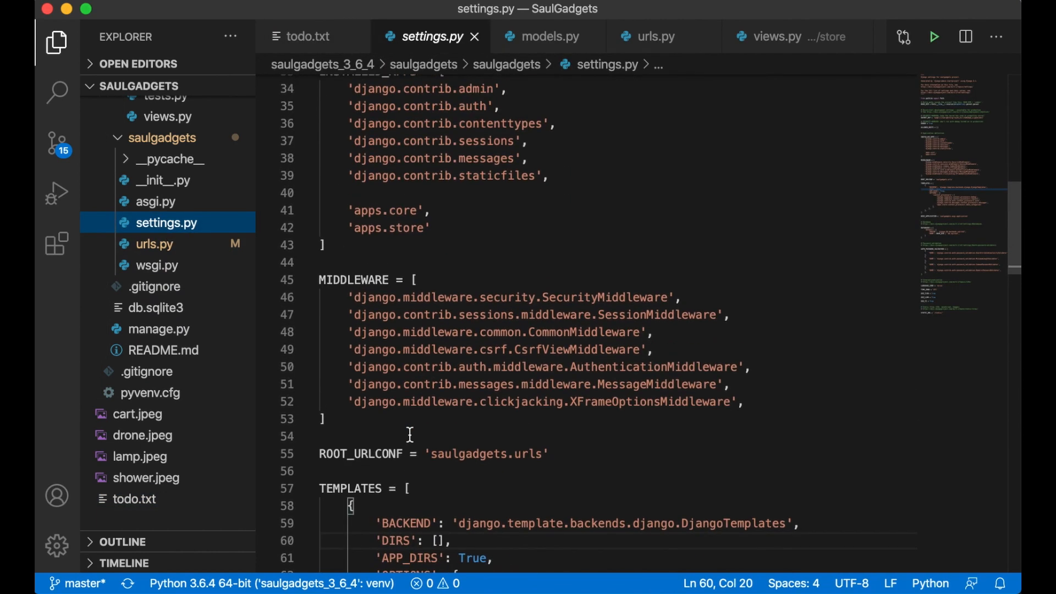
{"action": "scroll", "coordinate": [410, 435], "scroll_direction": "up", "scroll_amount": 2}
{"action": "left_click", "coordinate": [451, 281]}
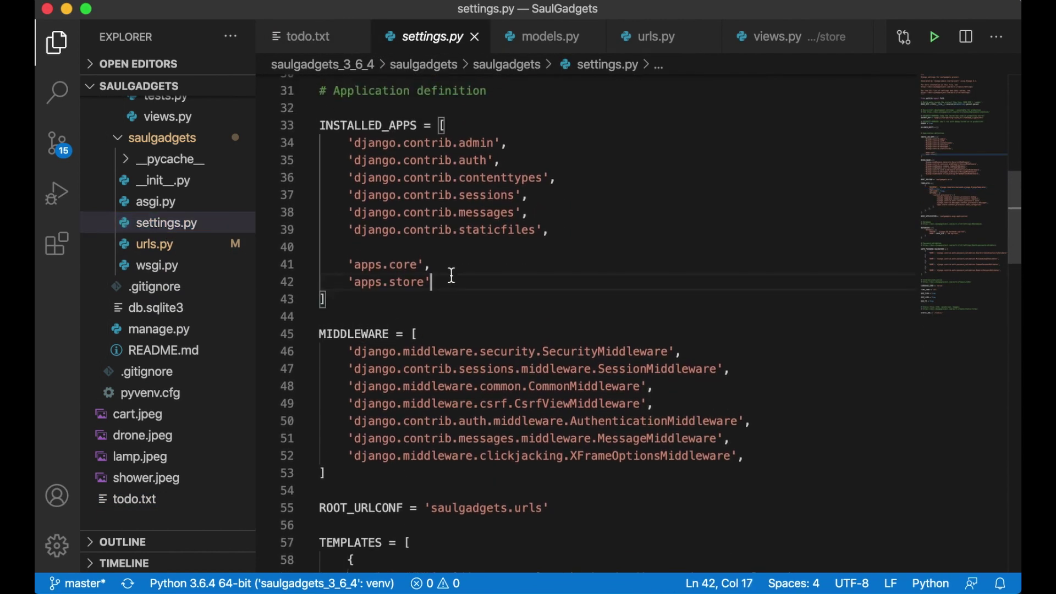
{"action": "left_click", "coordinate": [444, 247]}
{"action": "key", "text": "Return"}
{"action": "type", "text": "'"}
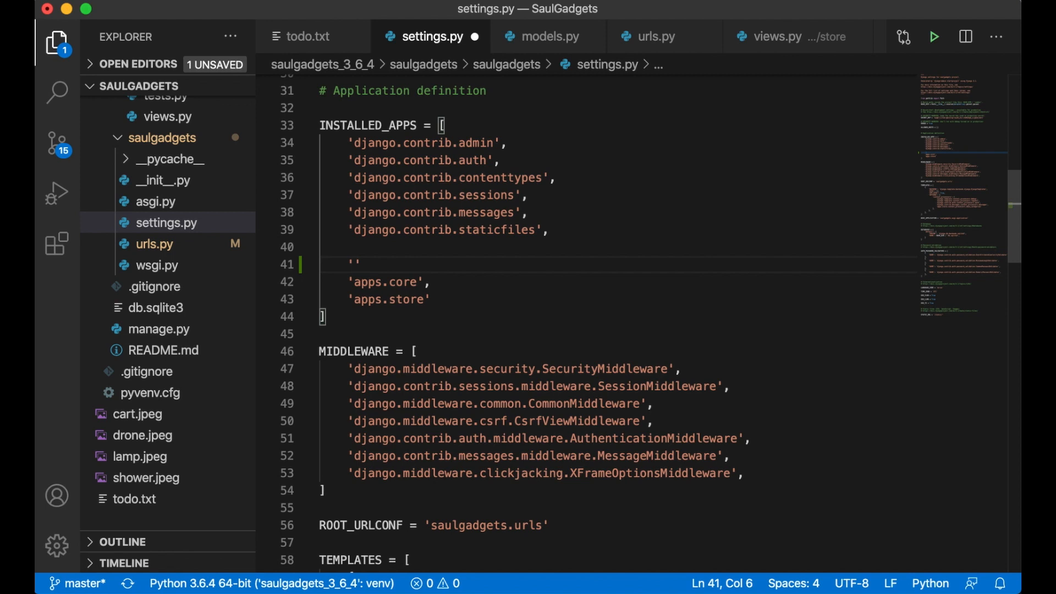
{"action": "type", "text": "apps.car"}
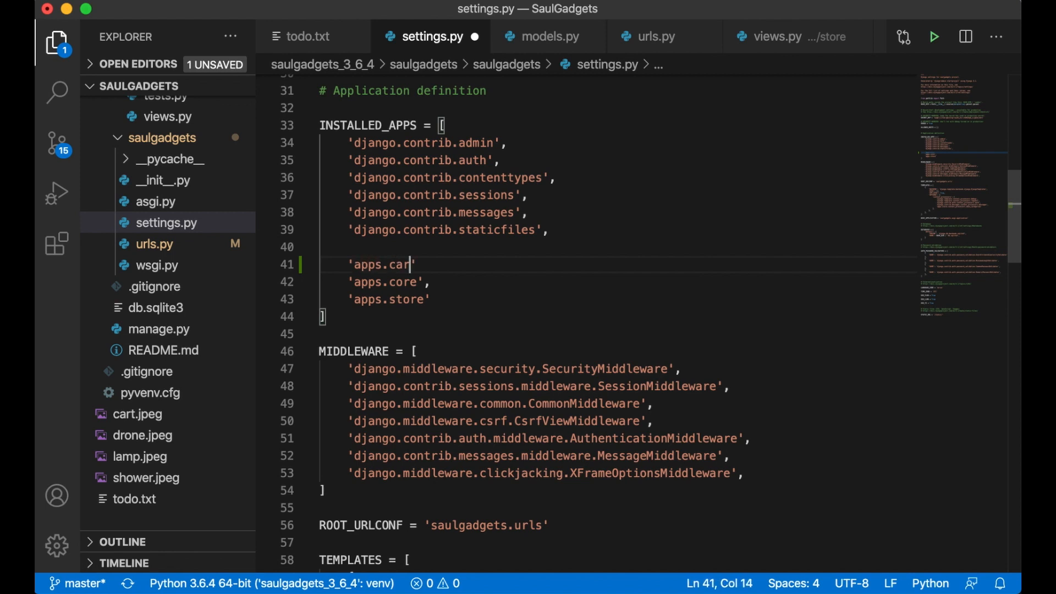
{"action": "type", "text": "t',"}
{"action": "key", "text": "super+s"}
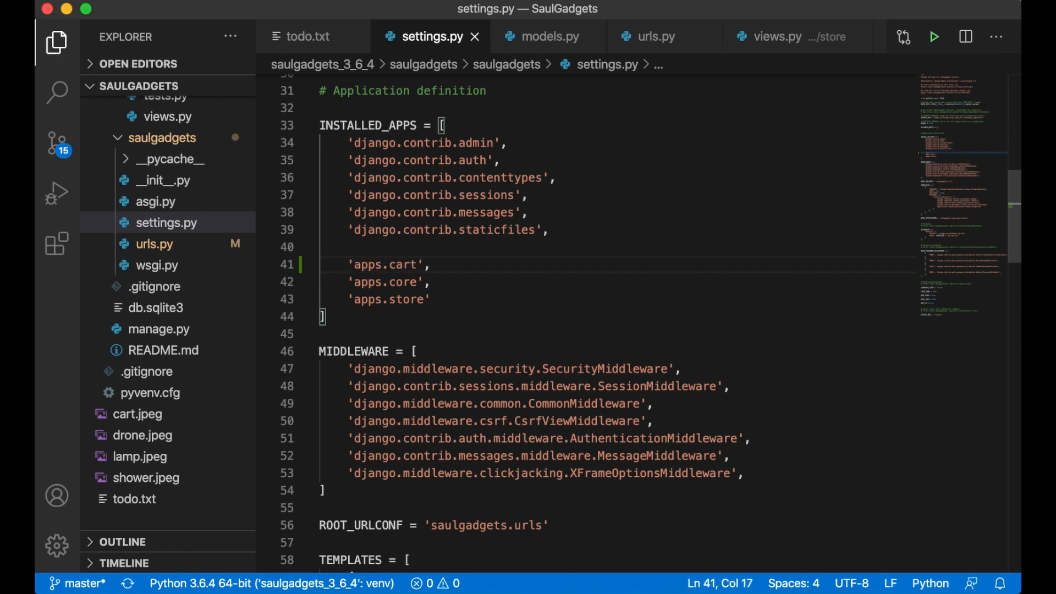
{"action": "key", "text": "super+w"}
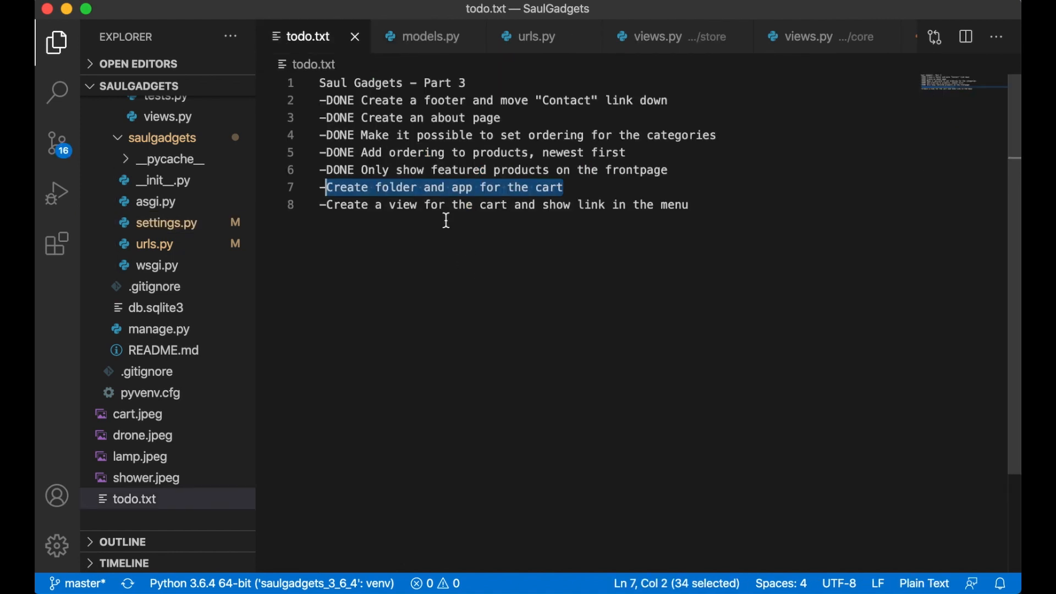
Mark the cart folder/app todo item DONE, save, and select the cart-view task
{"action": "key", "text": "Left"}
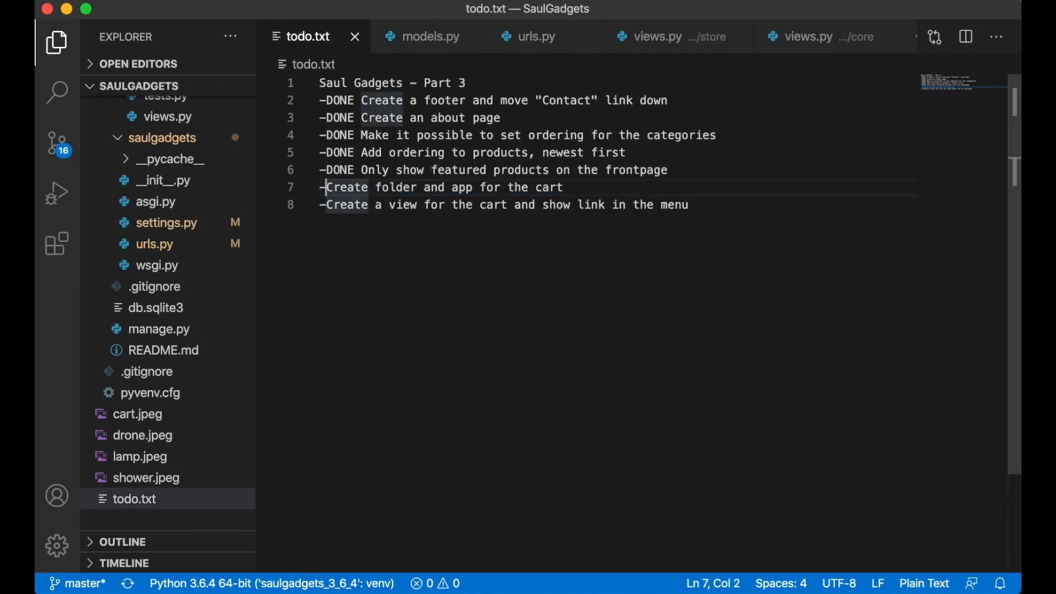
{"action": "type", "text": "DONE"}
{"action": "key", "text": "super+s"}
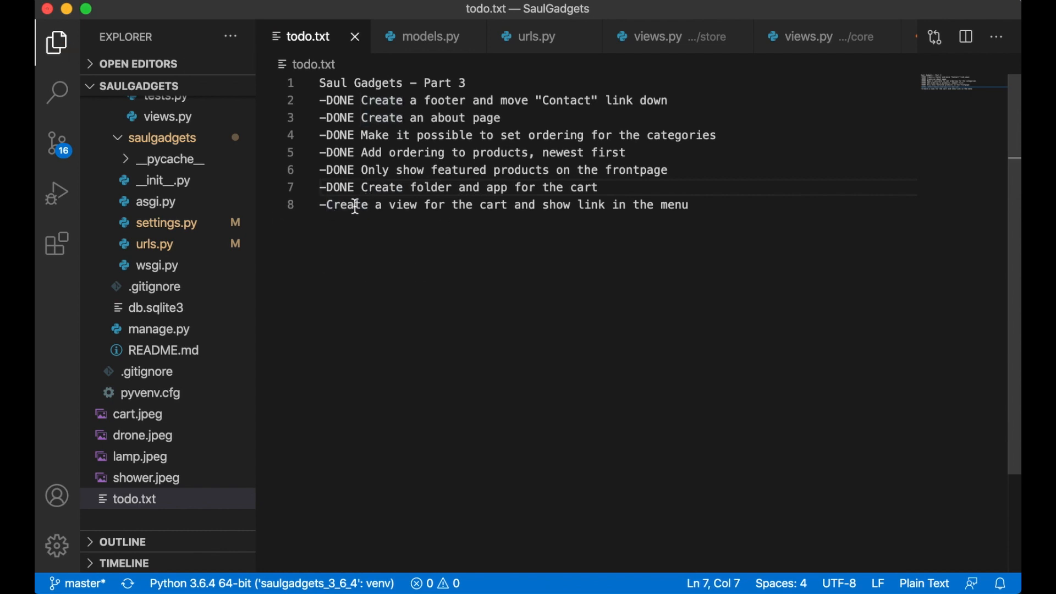
{"action": "left_click_drag", "start_coordinate": [342, 206], "coordinate": [536, 217]}
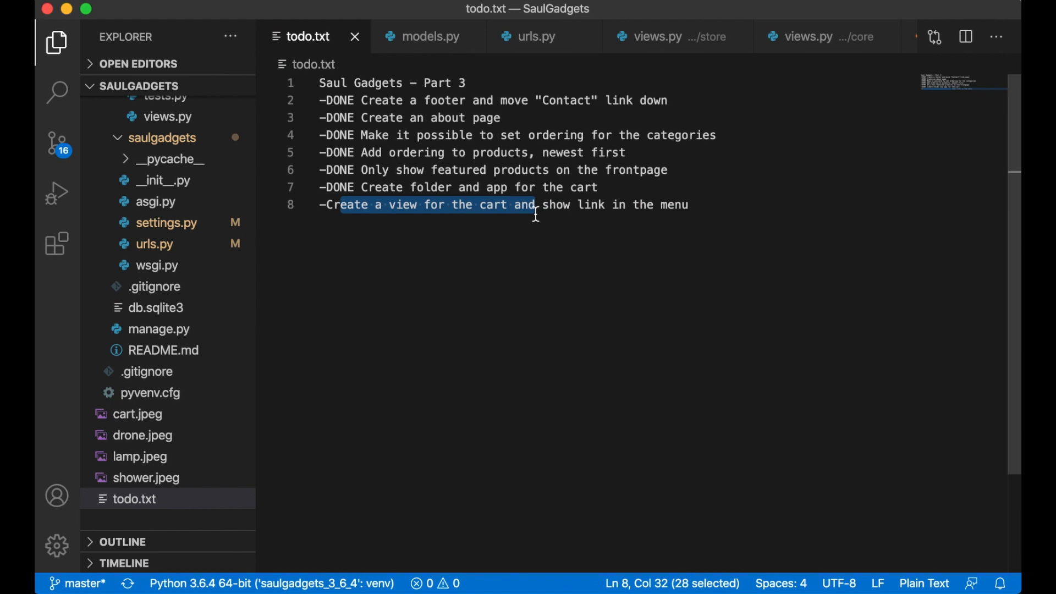
{"action": "scroll", "coordinate": [153, 235], "scroll_direction": "up", "scroll_amount": 5}
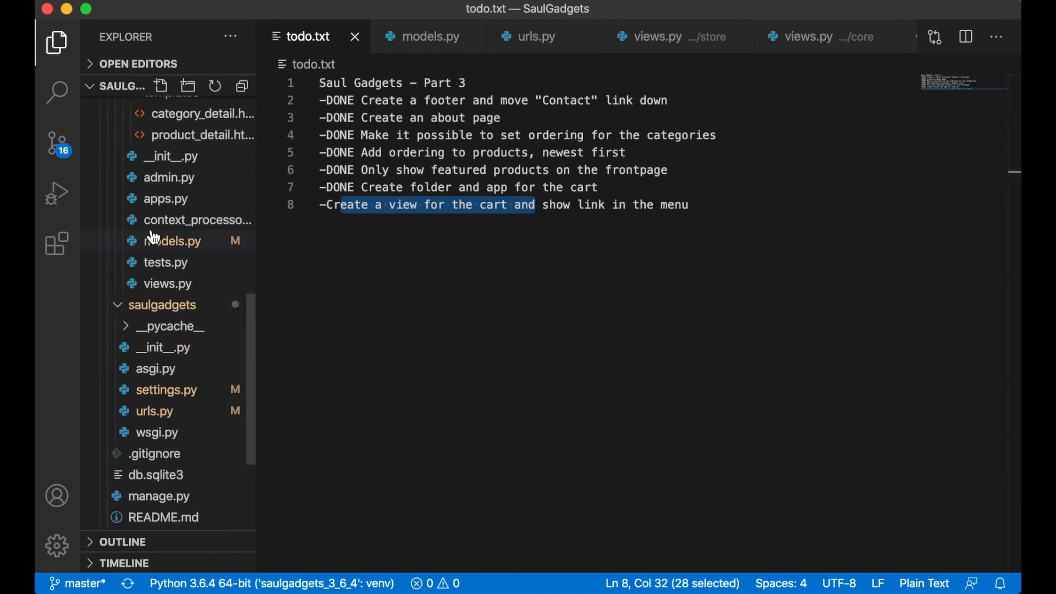
{"action": "scroll", "coordinate": [153, 235], "scroll_direction": "up", "scroll_amount": 5}
{"action": "scroll", "coordinate": [153, 235], "scroll_direction": "up", "scroll_amount": 5}
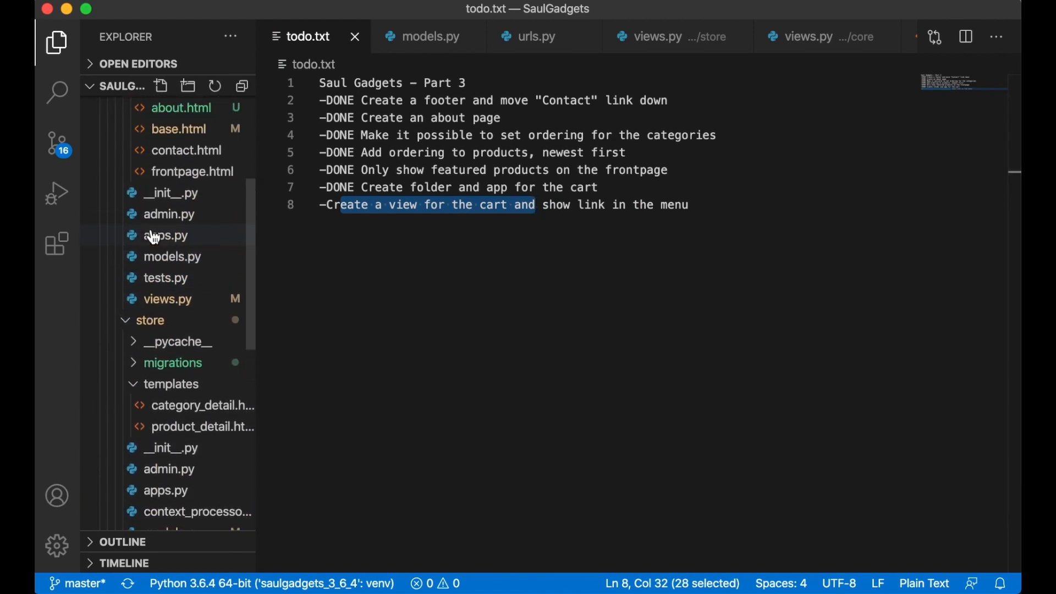
{"action": "scroll", "coordinate": [154, 234], "scroll_direction": "up", "scroll_amount": 2}
Create a templates folder in the cart app and a cart.html file inside it
{"action": "left_click", "coordinate": [123, 171]}
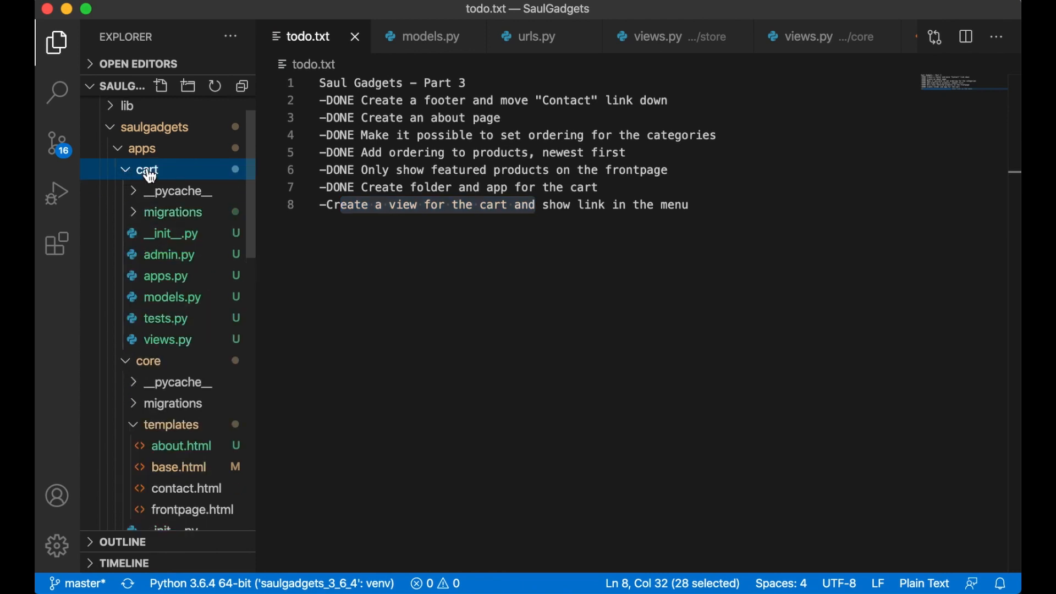
{"action": "right_click", "coordinate": [155, 171]}
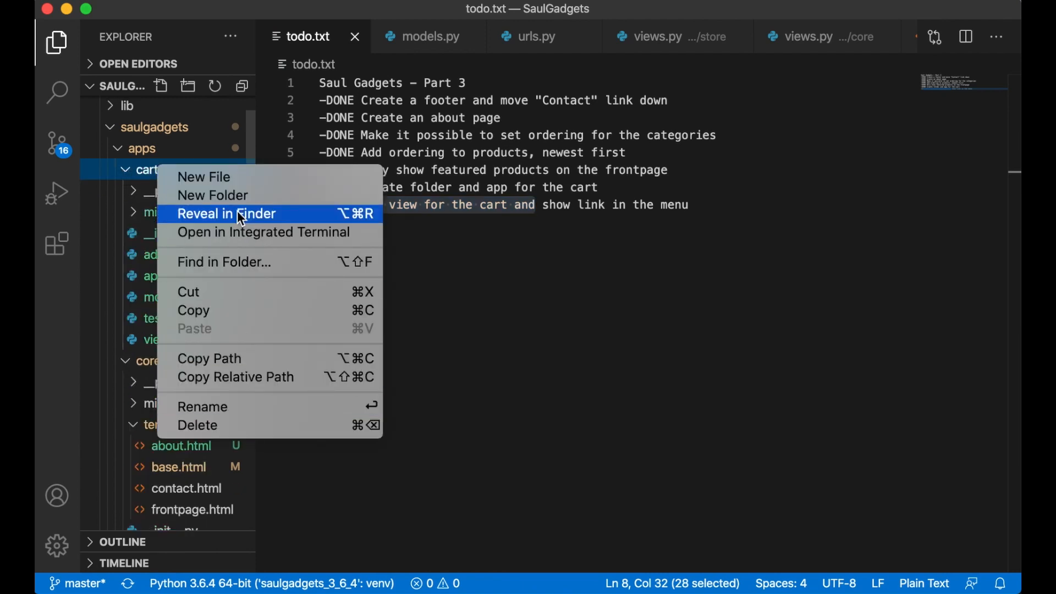
{"action": "left_click", "coordinate": [245, 191]}
{"action": "type", "text": "templates"}
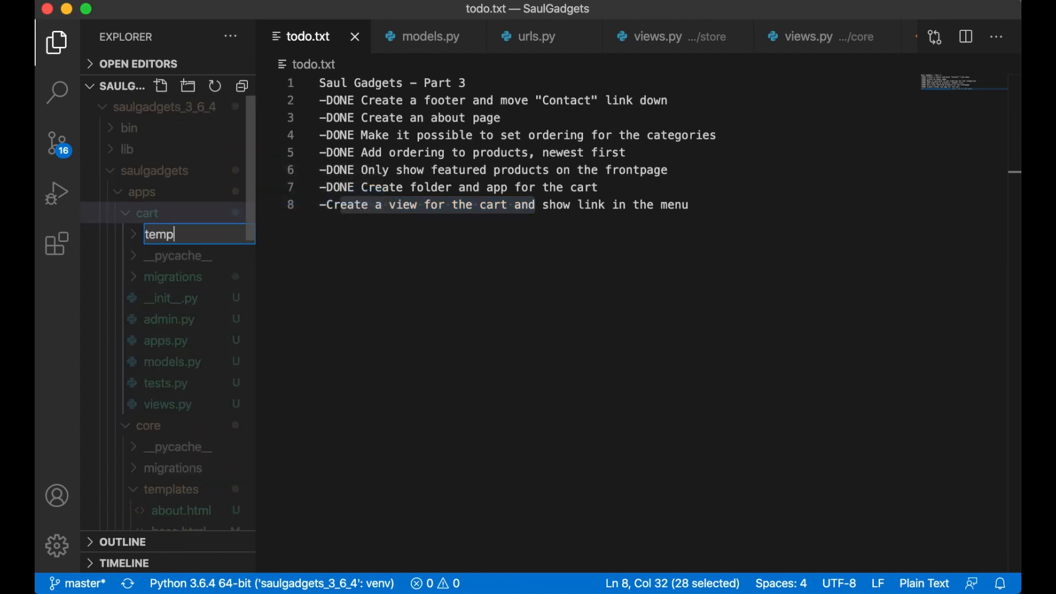
{"action": "key", "text": "Return"}
{"action": "right_click", "coordinate": [168, 281]}
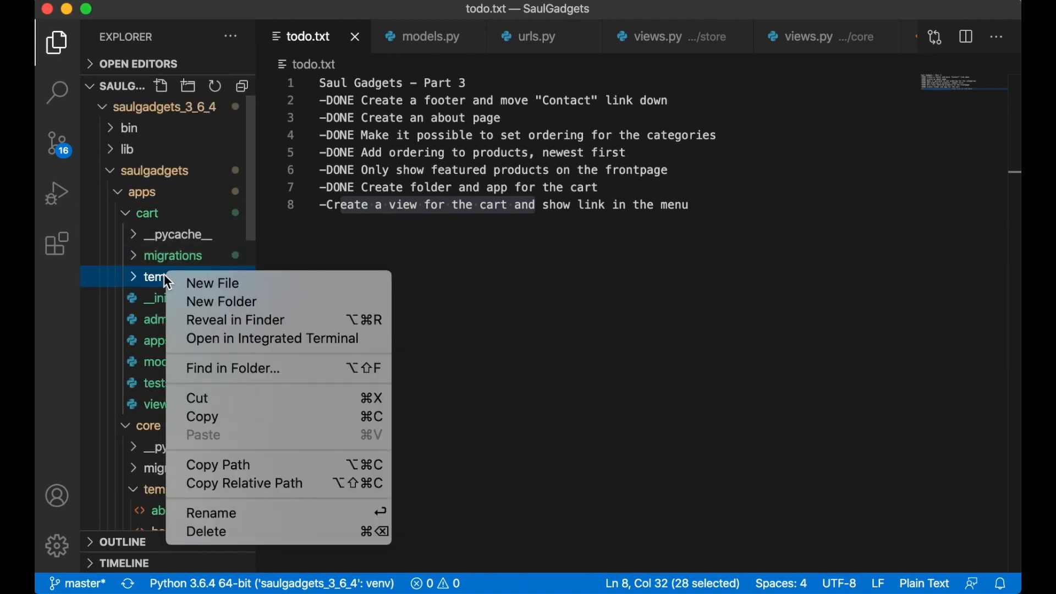
{"action": "left_click", "coordinate": [211, 283]}
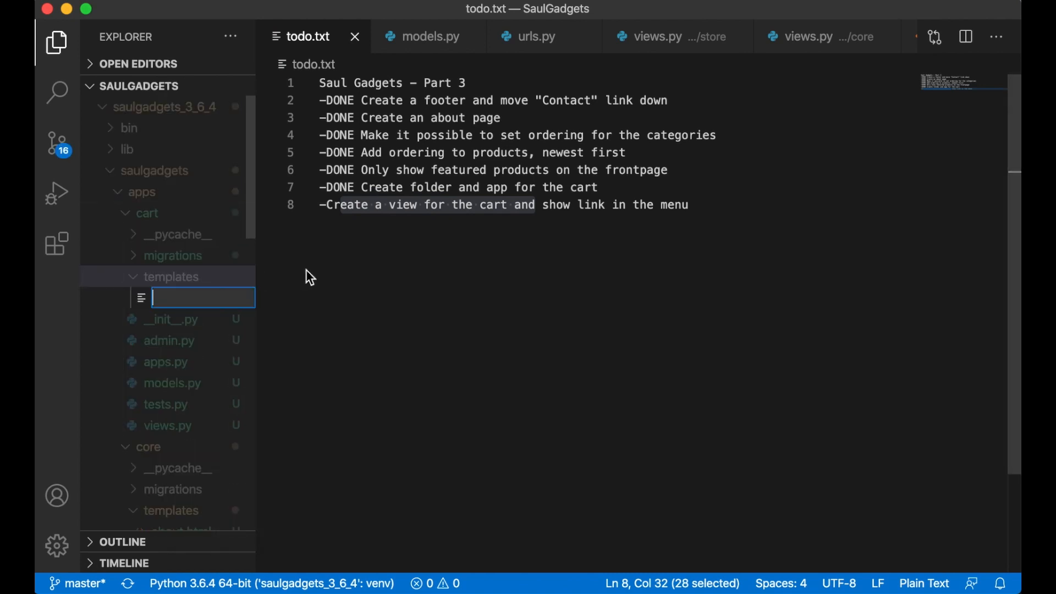
{"action": "type", "text": "cart.html"}
{"action": "key", "text": "Return"}
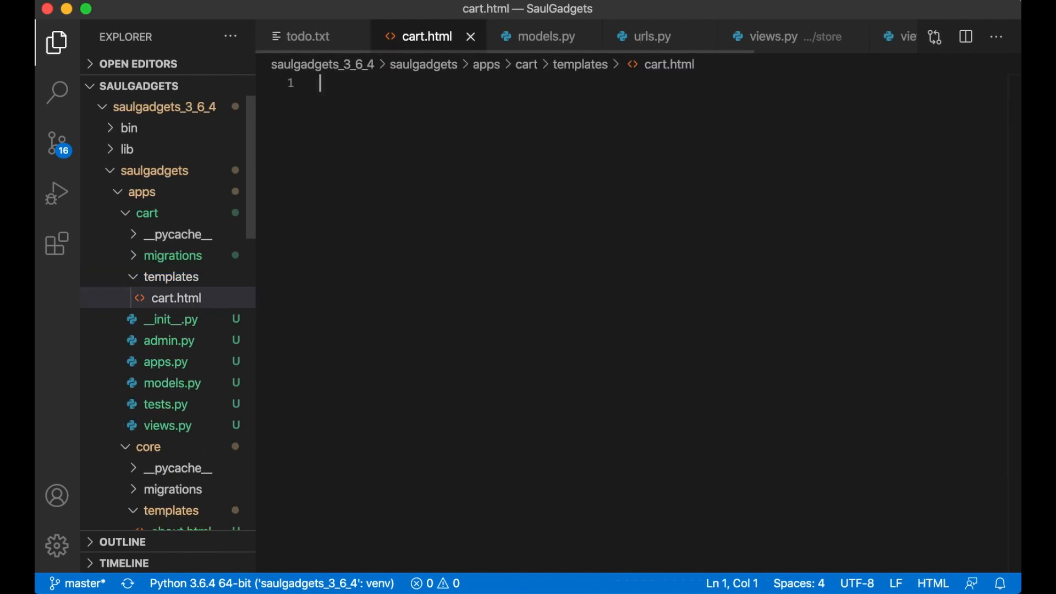
{"action": "type", "text": "{%}"}
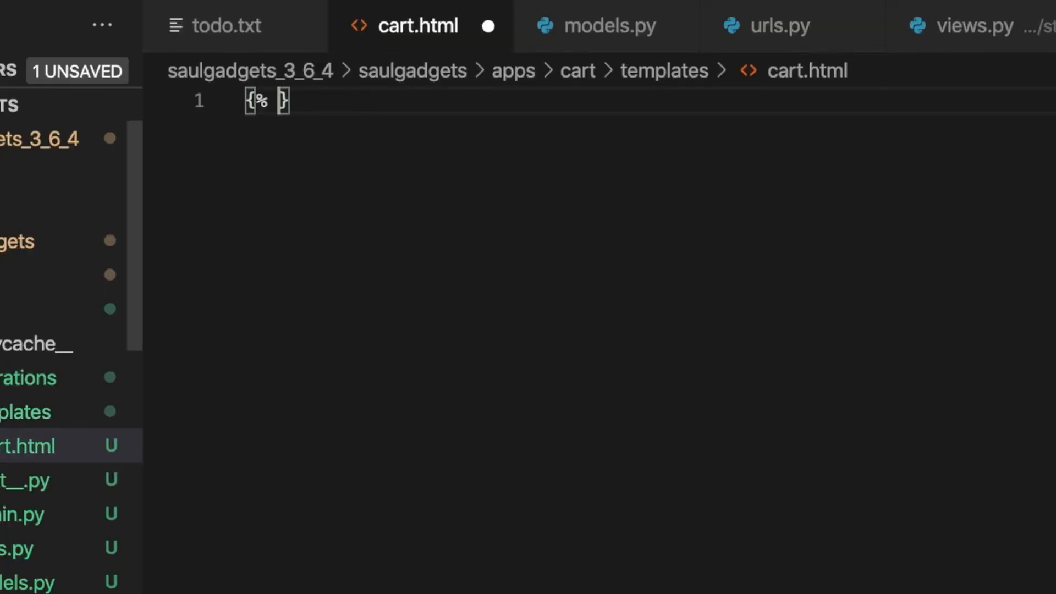
{"action": "type", "text": " extends 'ba"}
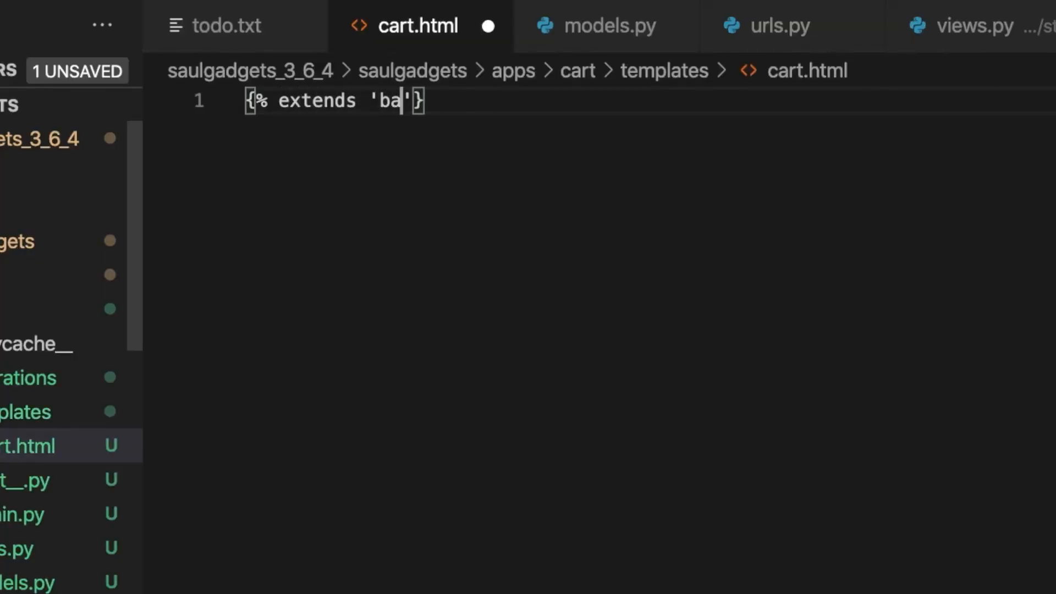
{"action": "type", "text": "se.html"}
Write cart.html extending base.html with a content block holding <h1 class="title">Cart</h1> and save
{"action": "key", "text": "Right"}
{"action": "type", "text": "%"}
{"action": "key", "text": "End"}
{"action": "key", "text": "Return"}
{"action": "key", "text": "Return"}
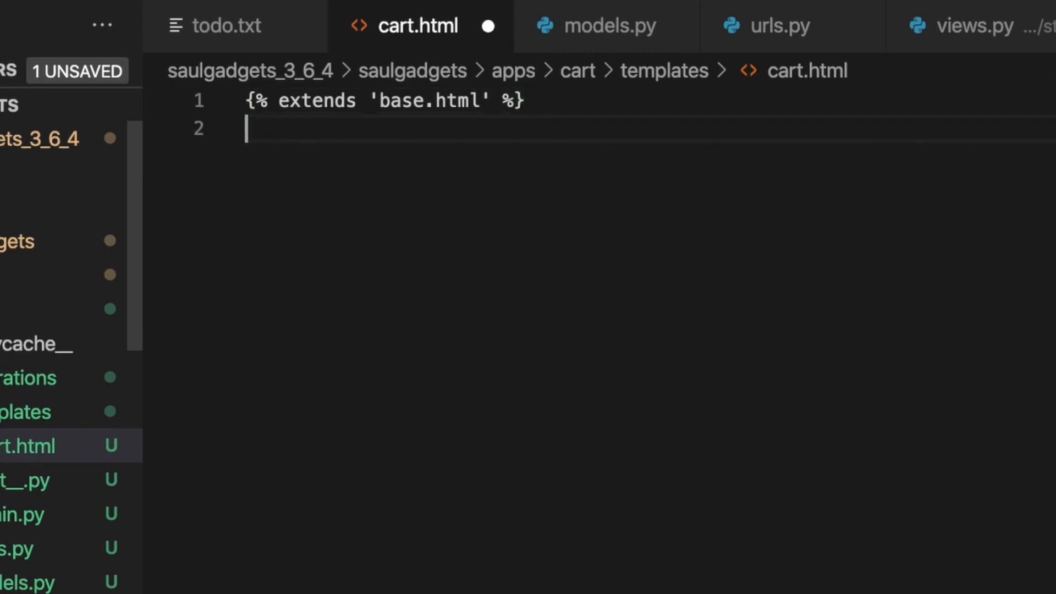
{"action": "type", "text": "{% "}
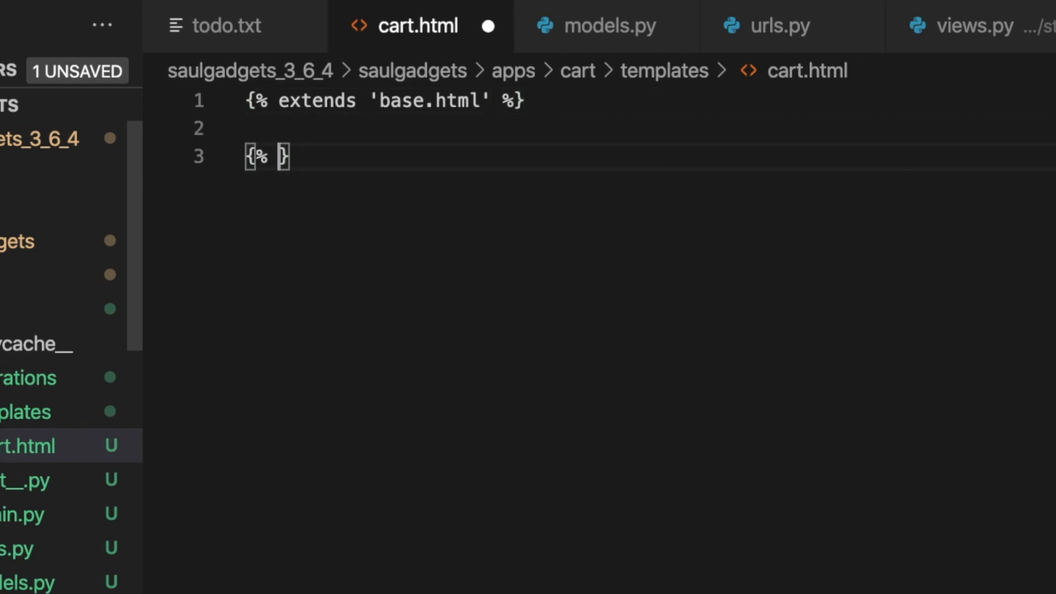
{"action": "type", "text": "block content "}
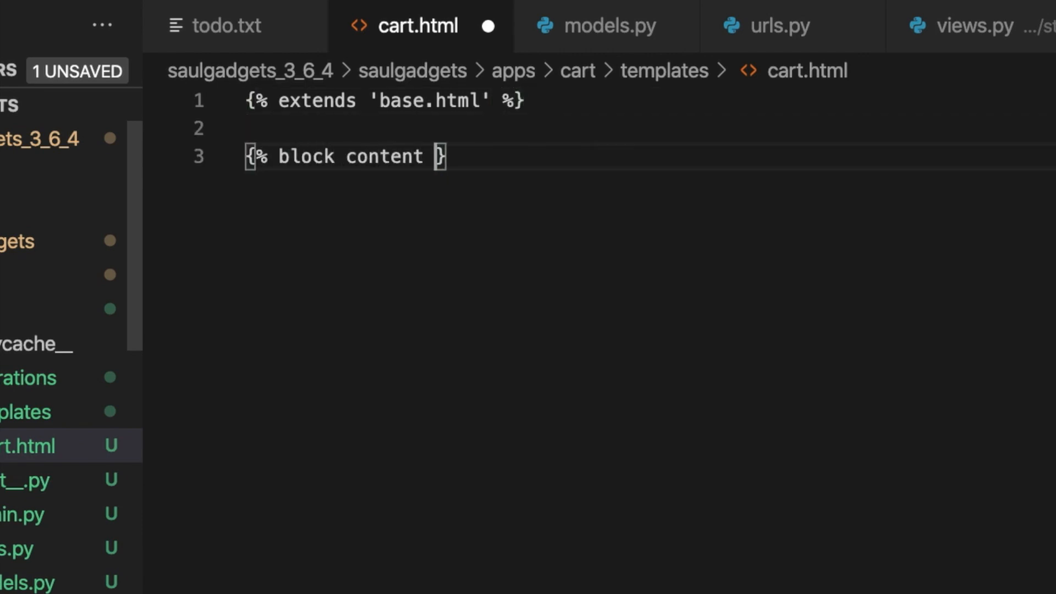
{"action": "type", "text": "%"}
{"action": "key", "text": "End"}
{"action": "key", "text": "Return"}
{"action": "type", "text": "{% end"}
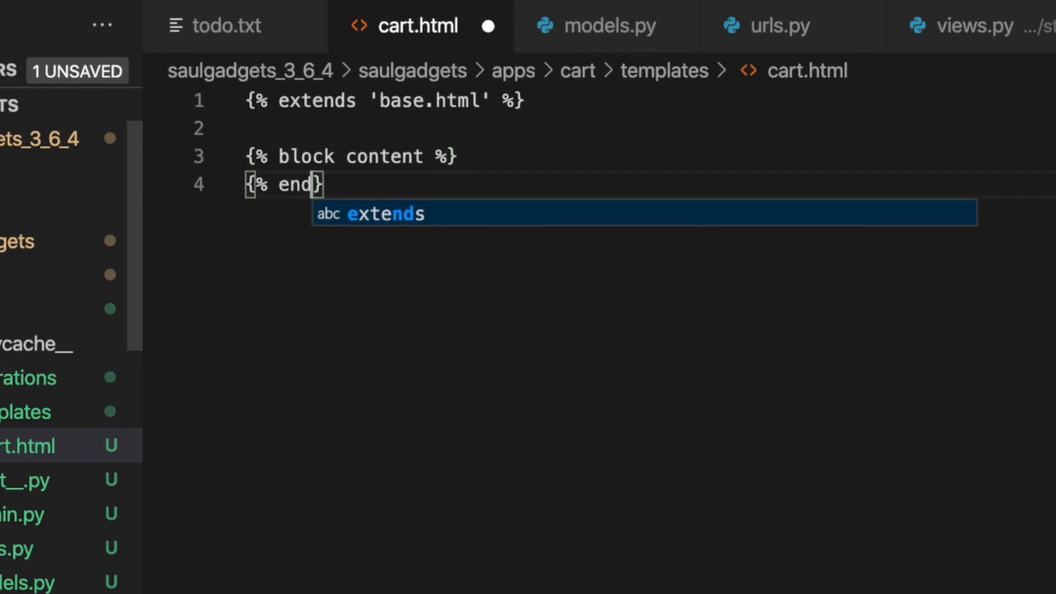
{"action": "type", "text": " bl"}
{"action": "key", "text": "BackSpace"}
{"action": "key", "text": "BackSpace"}
{"action": "key", "text": "BackSpace"}
{"action": "type", "text": "bloc"}
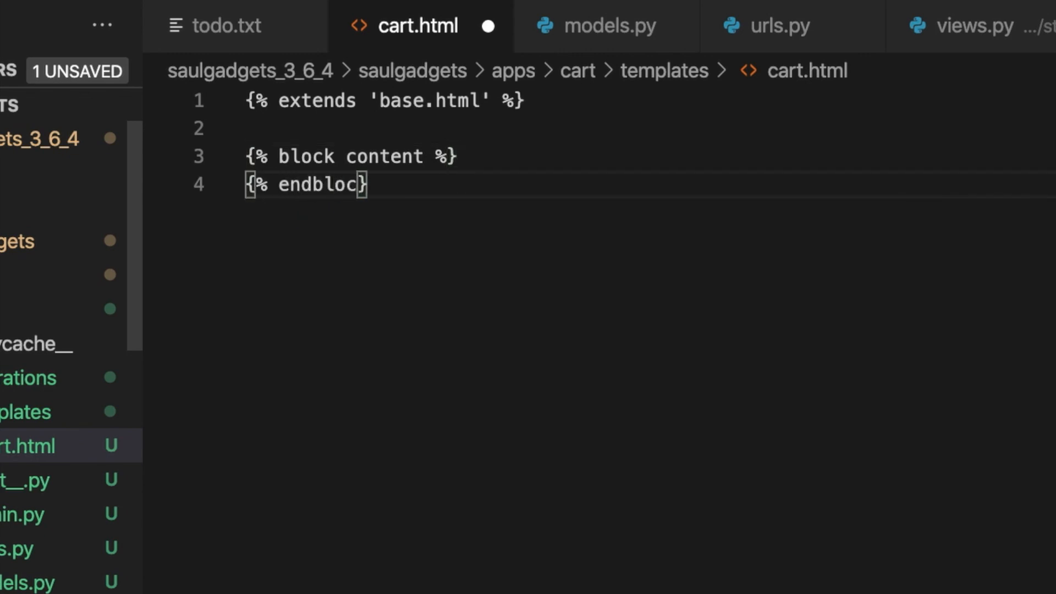
{"action": "type", "text": "k %"}
{"action": "left_click", "coordinate": [501, 165]}
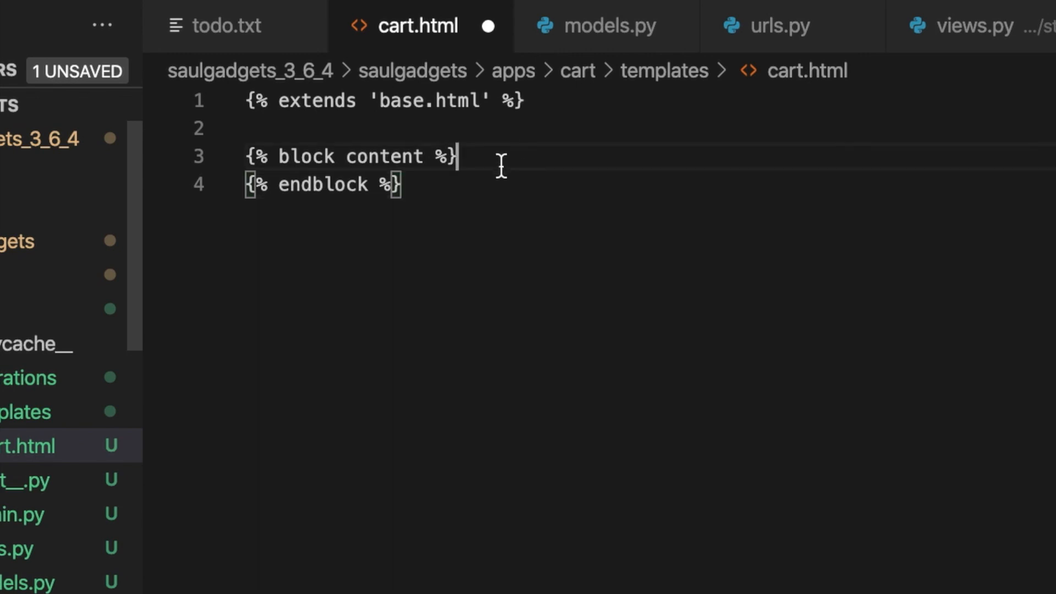
{"action": "key", "text": "Return"}
{"action": "type", "text": "<"}
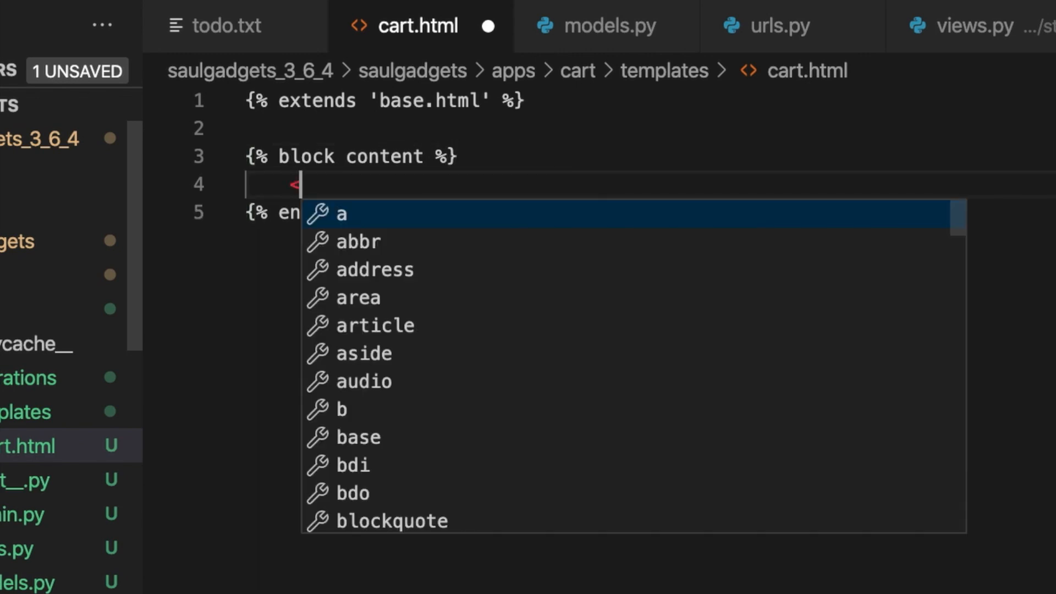
{"action": "type", "text": "h1 class=\""}
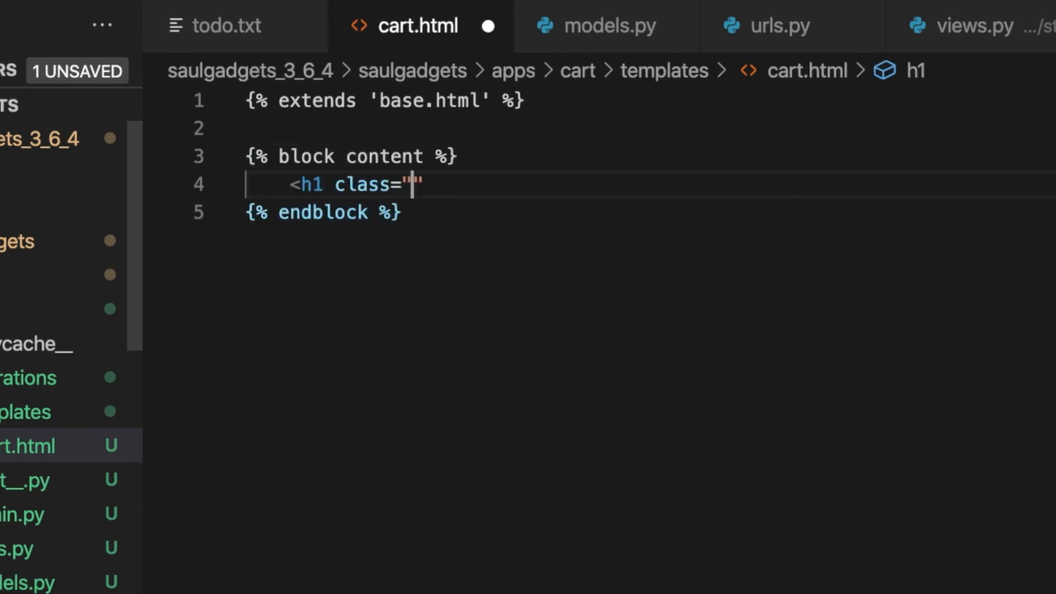
{"action": "type", "text": "title\">Car"}
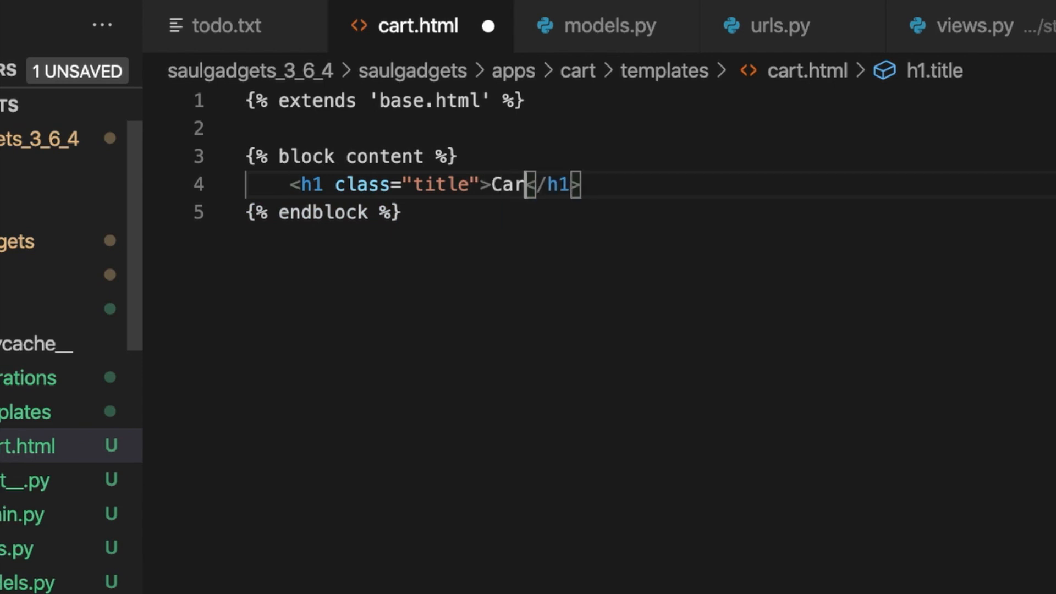
{"action": "type", "text": "t"}
{"action": "key", "text": "Down"}
{"action": "key", "text": "ctrl+s"}
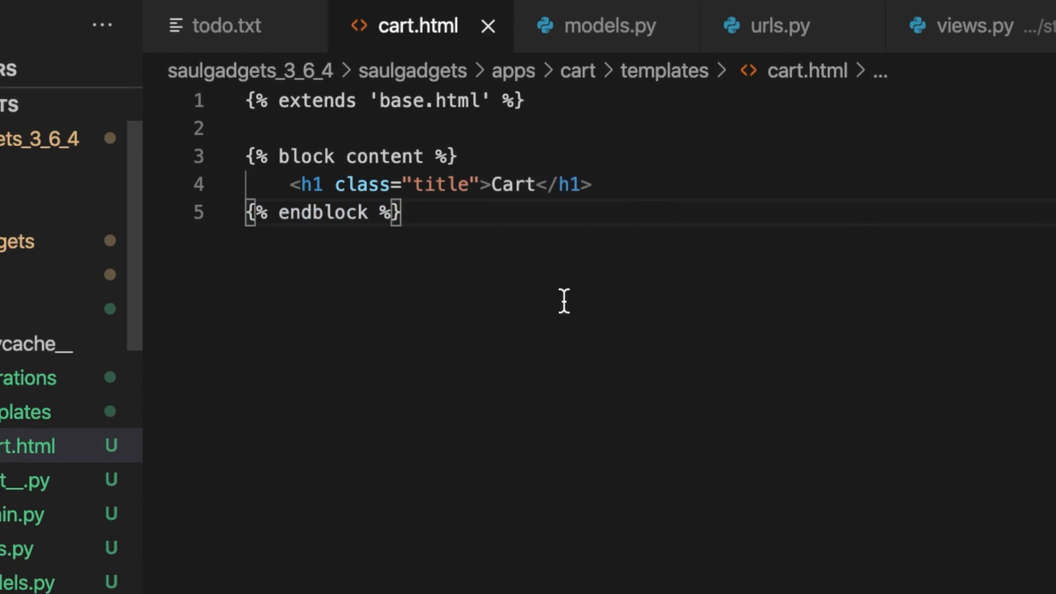
{"action": "mouse_move", "coordinate": [165, 388]}
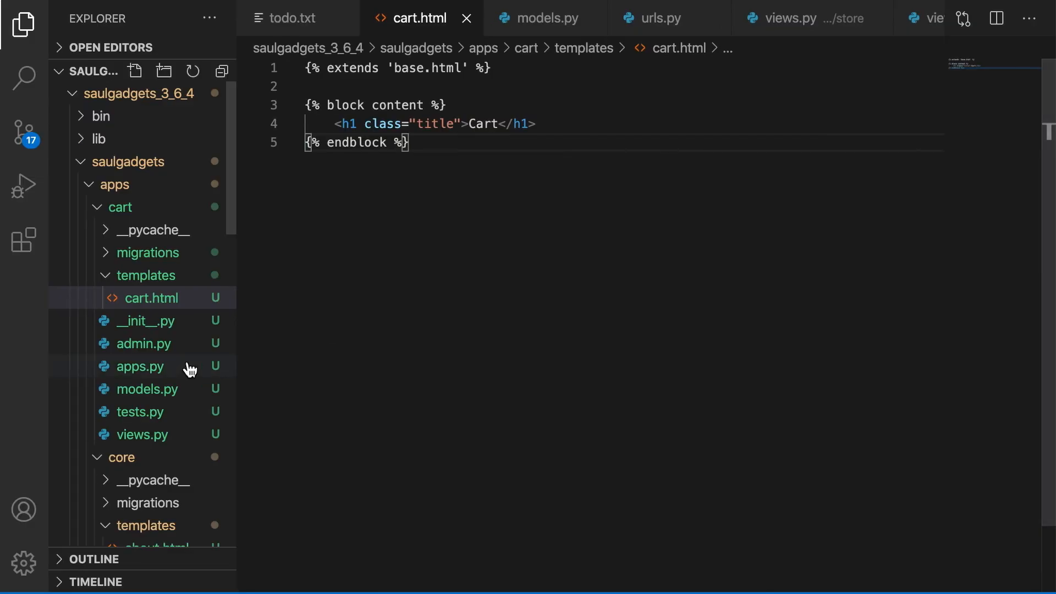
Clear the placeholder comment from the cart app's views.py
{"action": "left_click", "coordinate": [170, 436]}
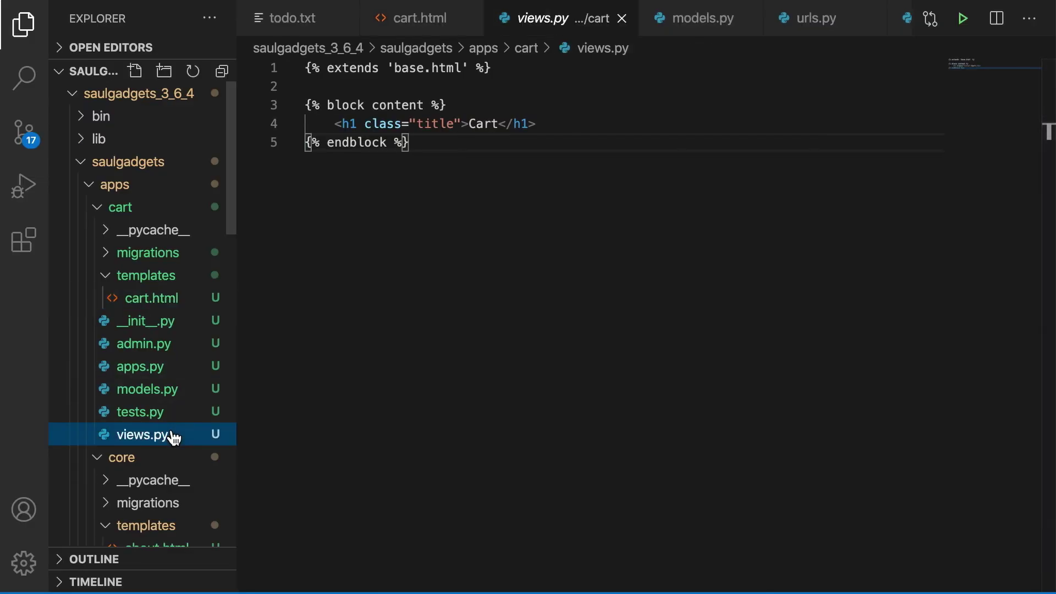
{"action": "left_click", "coordinate": [389, 365]}
{"action": "key", "text": "shift+Up"}
{"action": "key", "text": "BackSpace"}
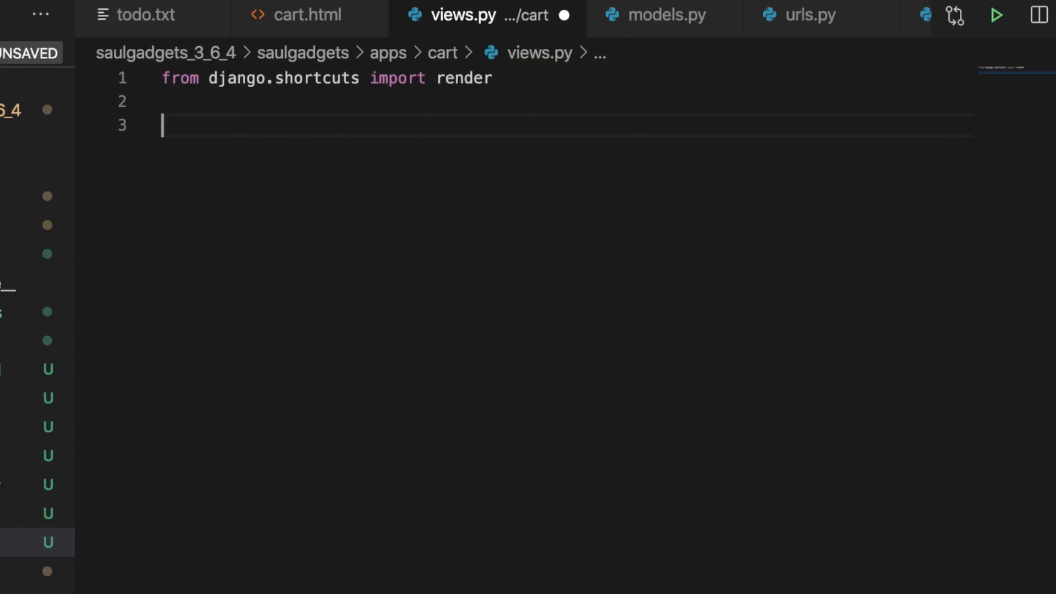
{"action": "type", "text": "def class"}
Write def cart(request) returning render(request, 'cart.html') and save the file
{"action": "key", "text": "Escape"}
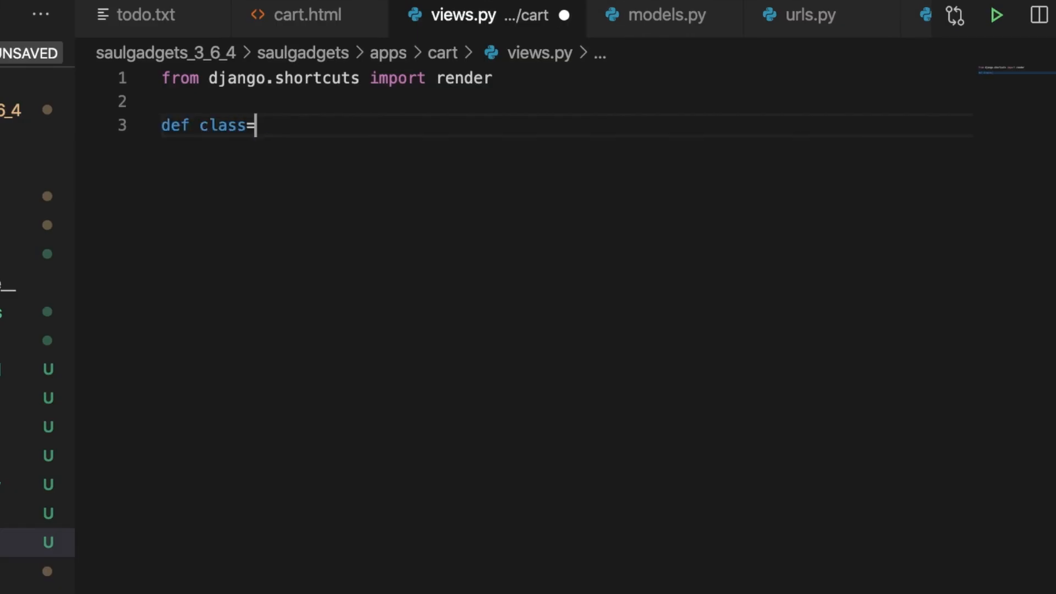
{"action": "key", "text": "BackSpace"}
{"action": "key", "text": "BackSpace"}
{"action": "key", "text": "BackSpace"}
{"action": "type", "text": "cart"}
{"action": "type", "text": "("}
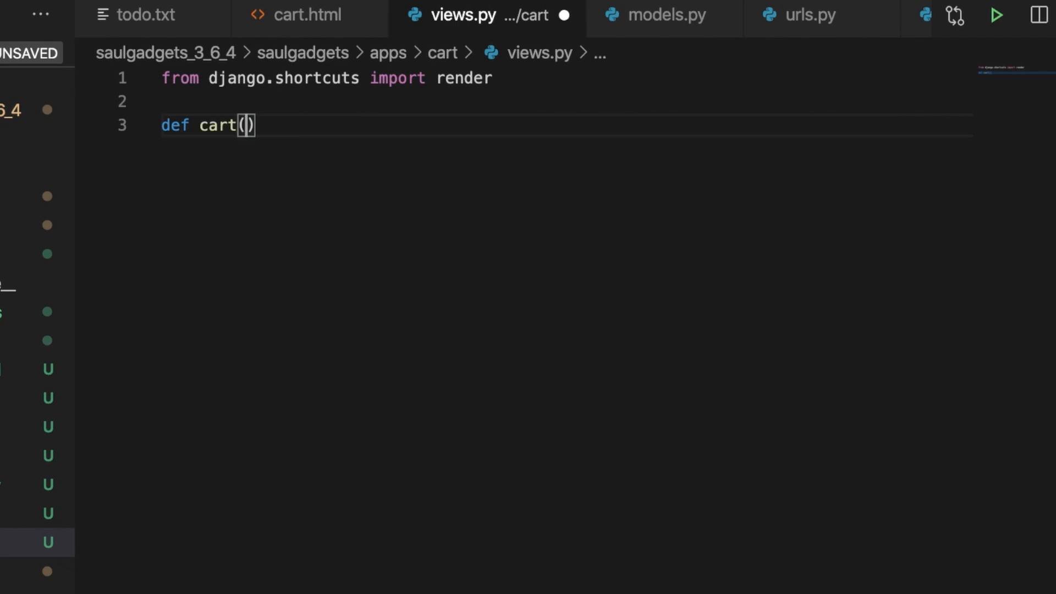
{"action": "type", "text": "reque"}
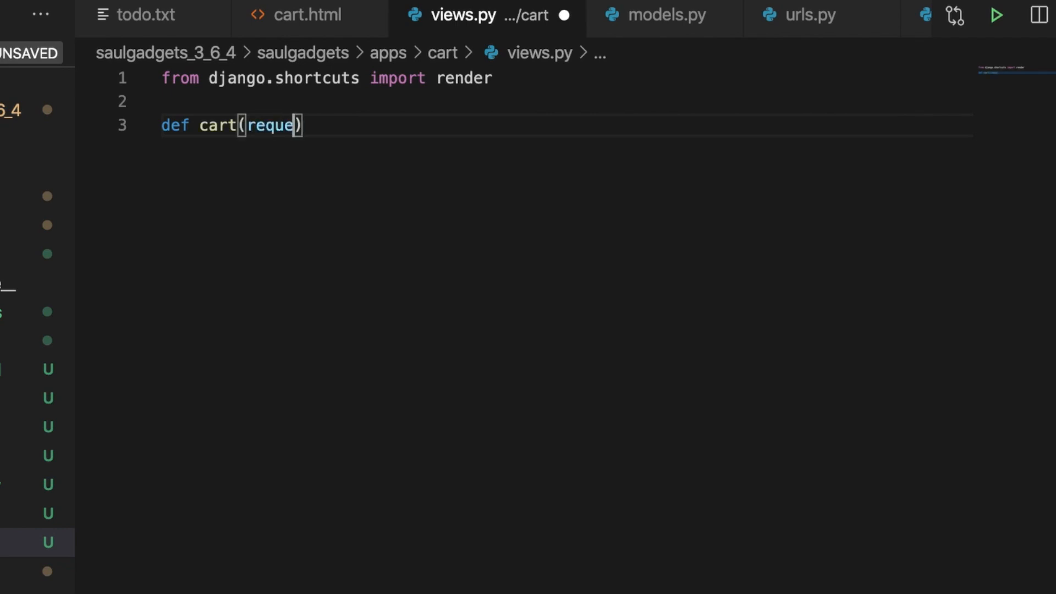
{"action": "type", "text": "st"}
{"action": "key", "text": "Return"}
{"action": "type", "text": "retu"}
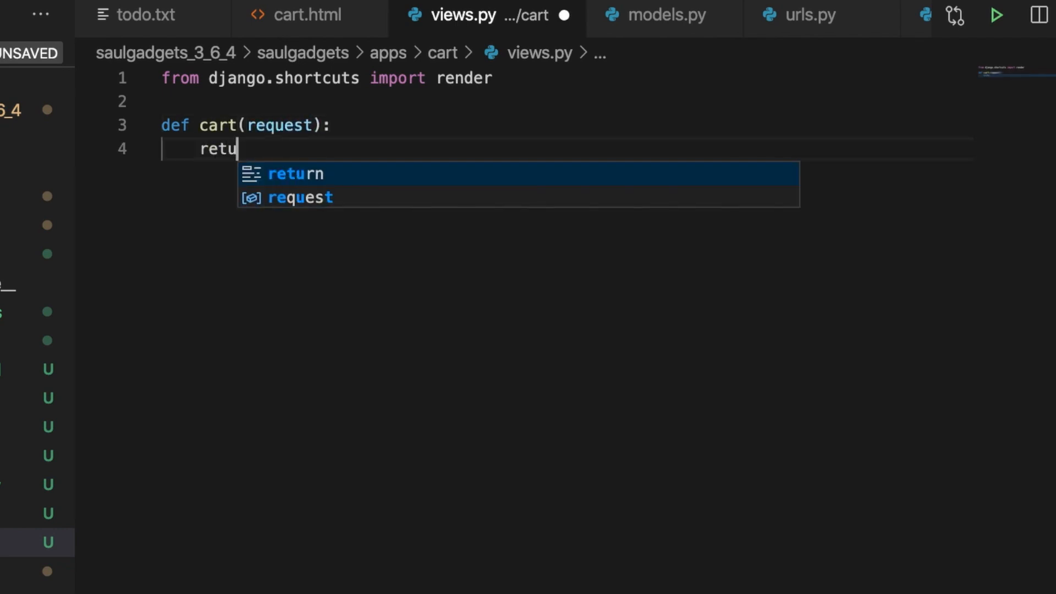
{"action": "type", "text": "rn render(r"}
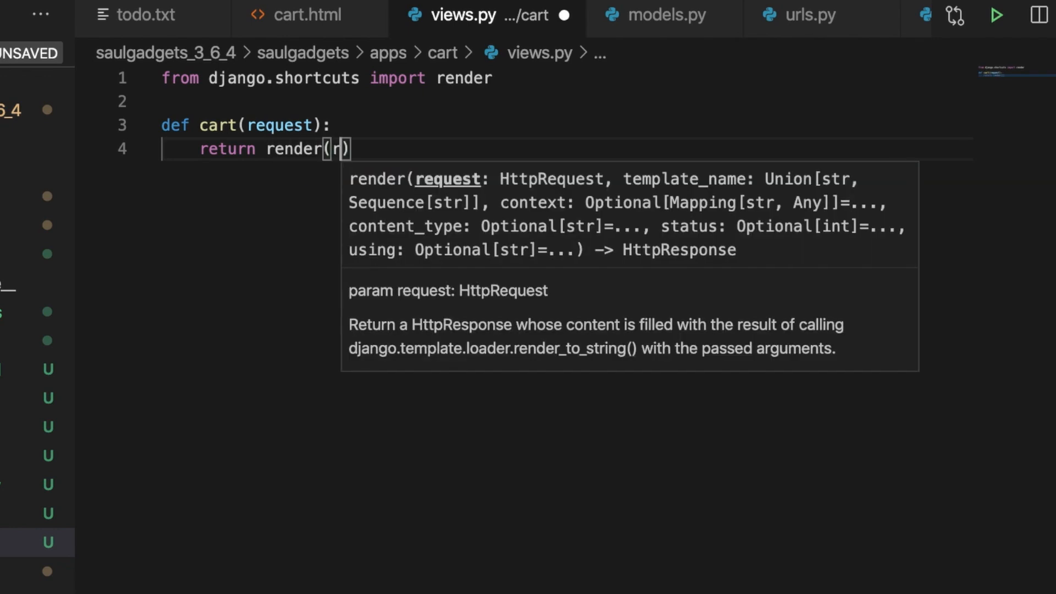
{"action": "type", "text": "ewu"}
{"action": "key", "text": "BackSpace"}
{"action": "key", "text": "BackSpace"}
{"action": "type", "text": "quest"}
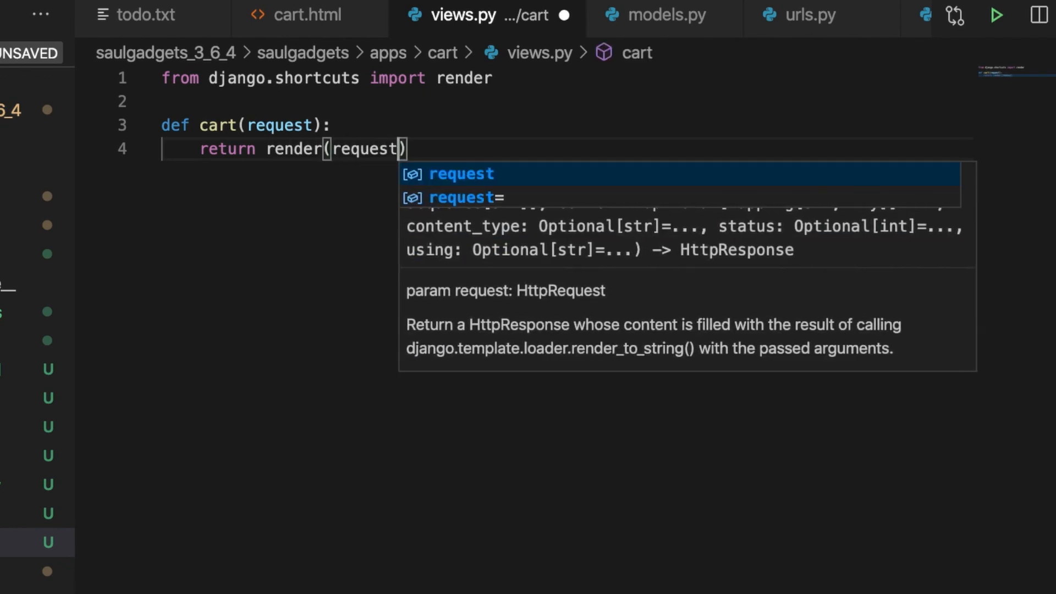
{"action": "type", "text": ", 'cart.html"}
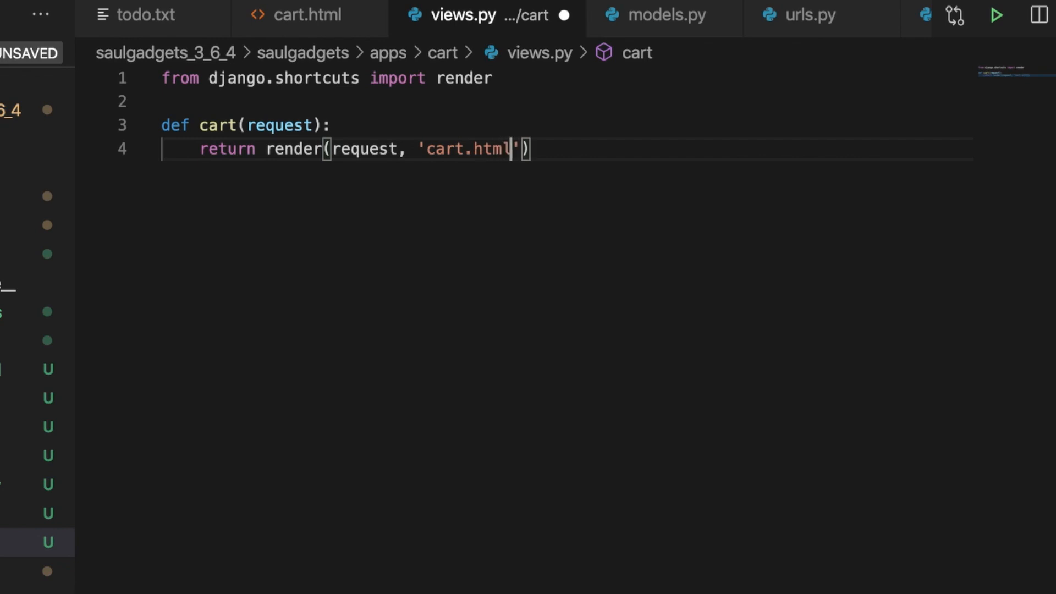
{"action": "key", "text": "ctrl+s"}
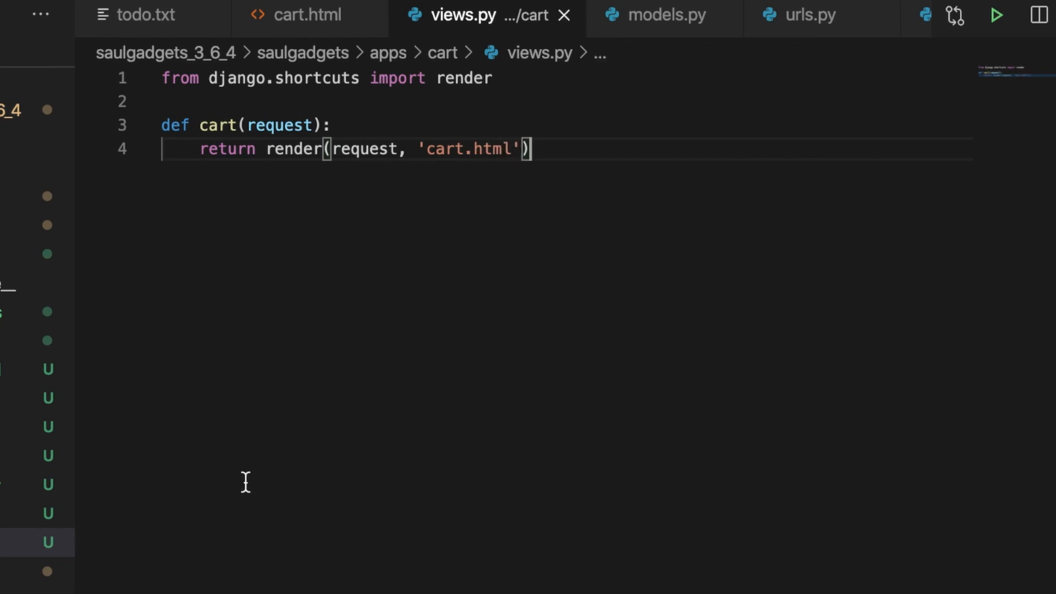
{"action": "double_click", "coordinate": [217, 124]}
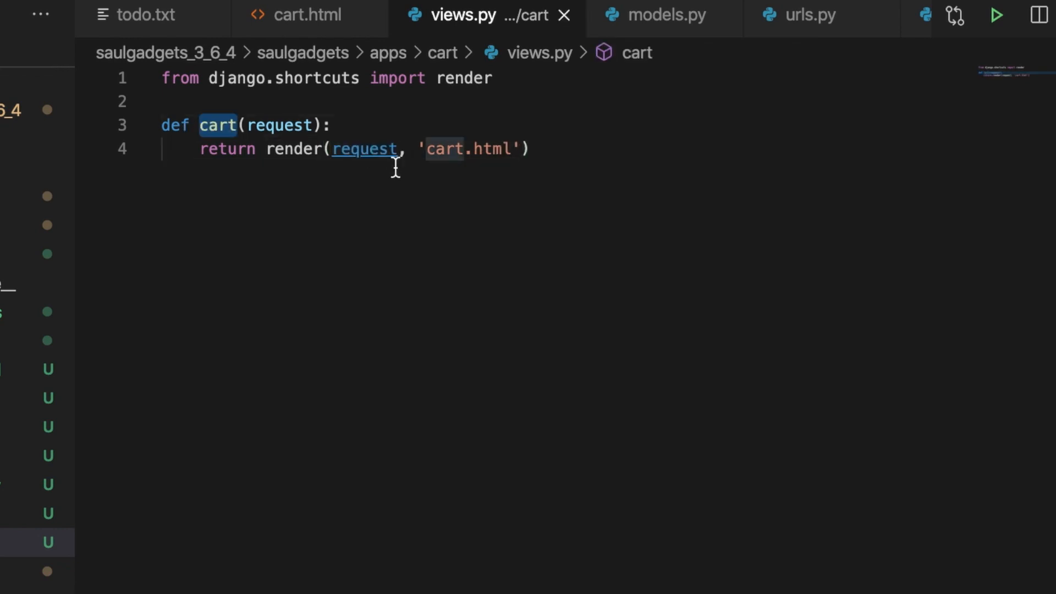
Add 'from apps.cart.views import cart' to the project urls.py
{"action": "left_click", "coordinate": [804, 15]}
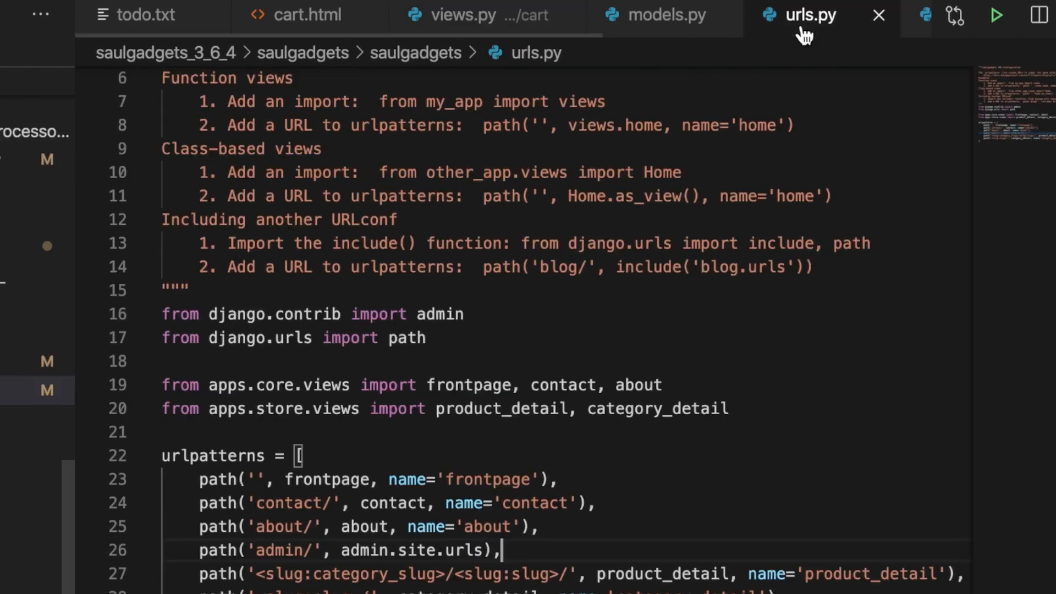
{"action": "left_click", "coordinate": [526, 361]}
{"action": "key", "text": "Return"}
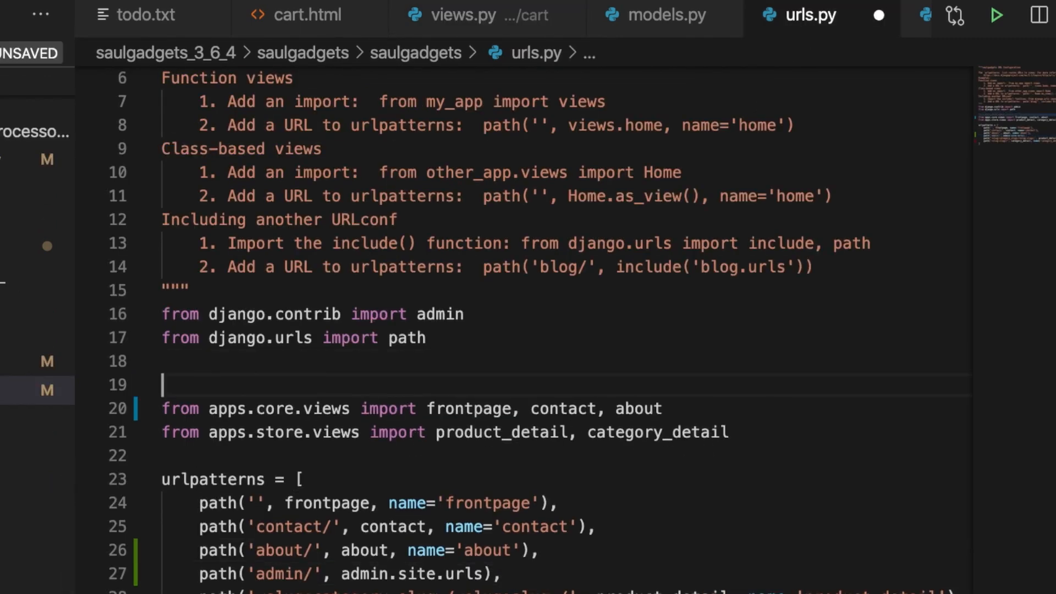
{"action": "type", "text": "from "}
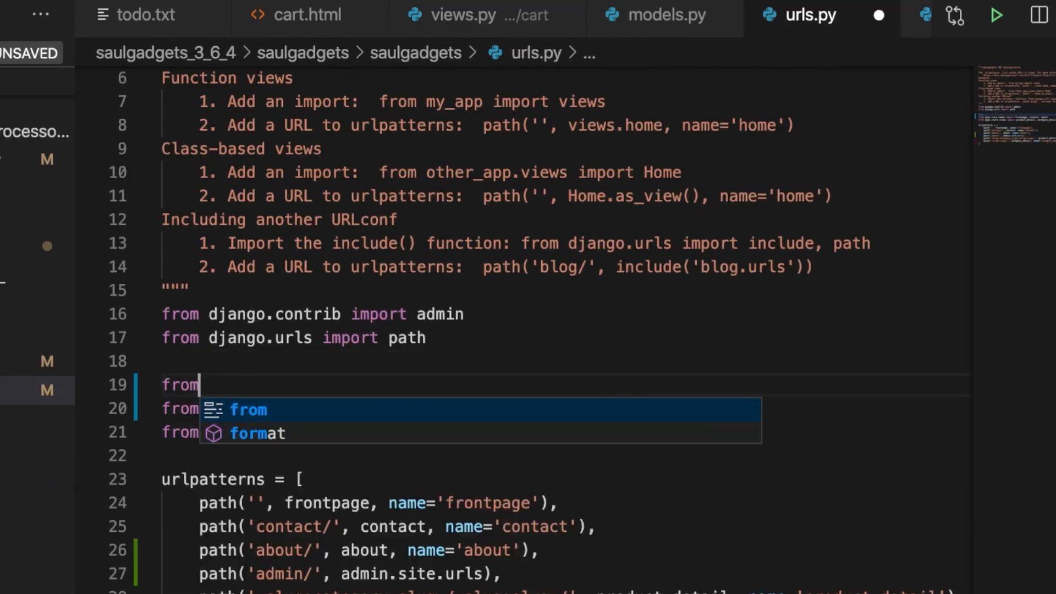
{"action": "type", "text": "apps.cart.views impor"}
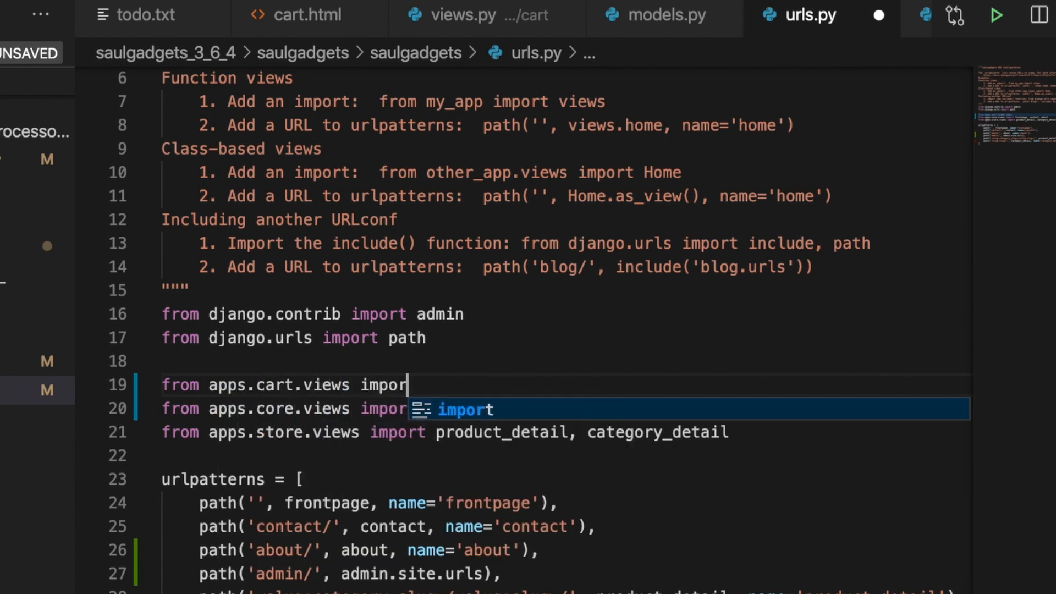
{"action": "type", "text": "t cart"}
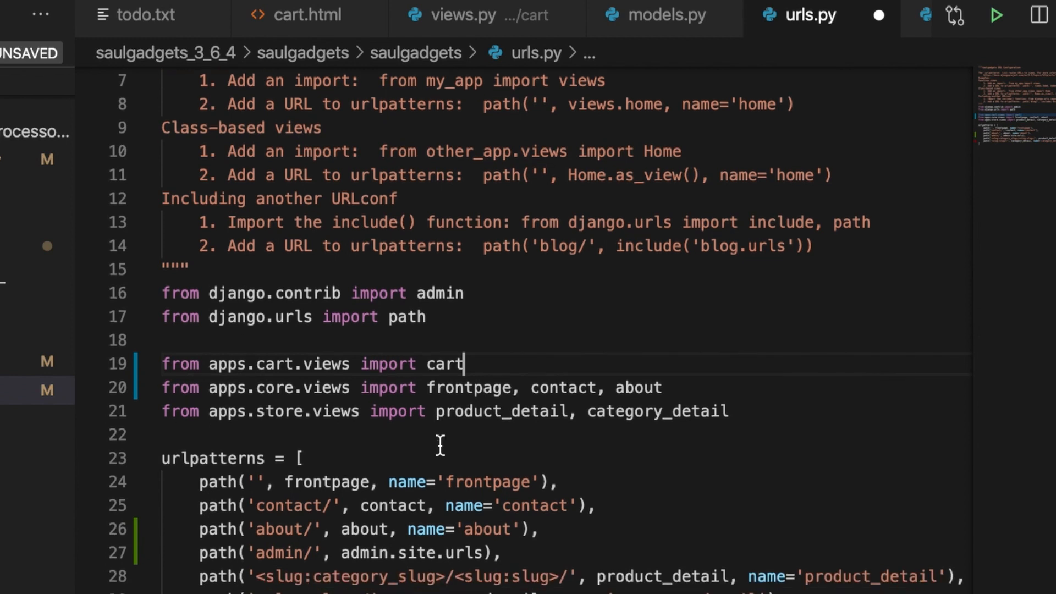
{"action": "scroll", "coordinate": [440, 446], "scroll_direction": "down", "scroll_amount": 2}
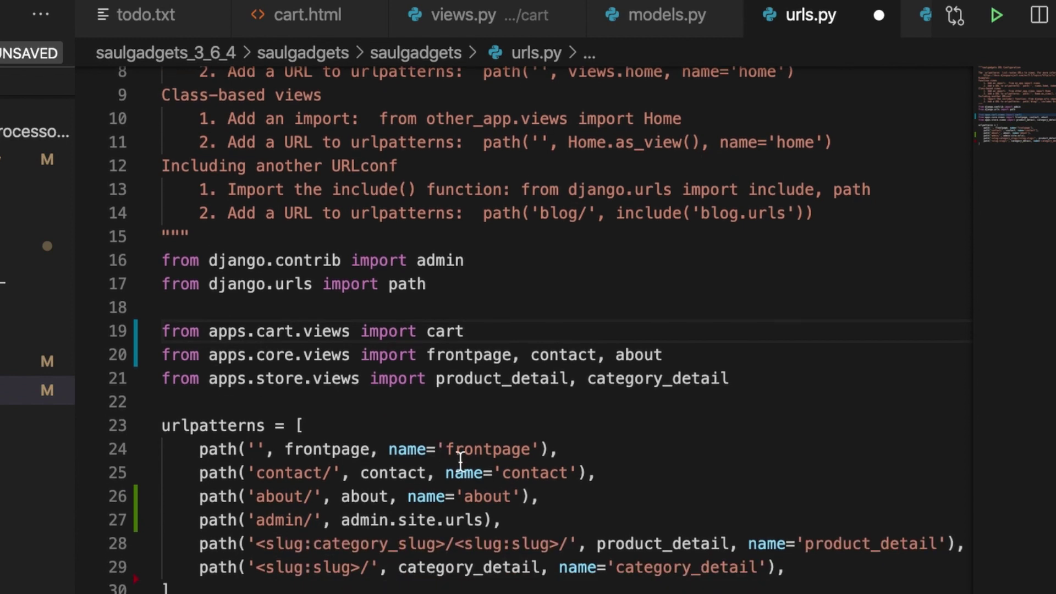
{"action": "left_click", "coordinate": [580, 449]}
{"action": "key", "text": "Return"}
{"action": "type", "text": "path"}
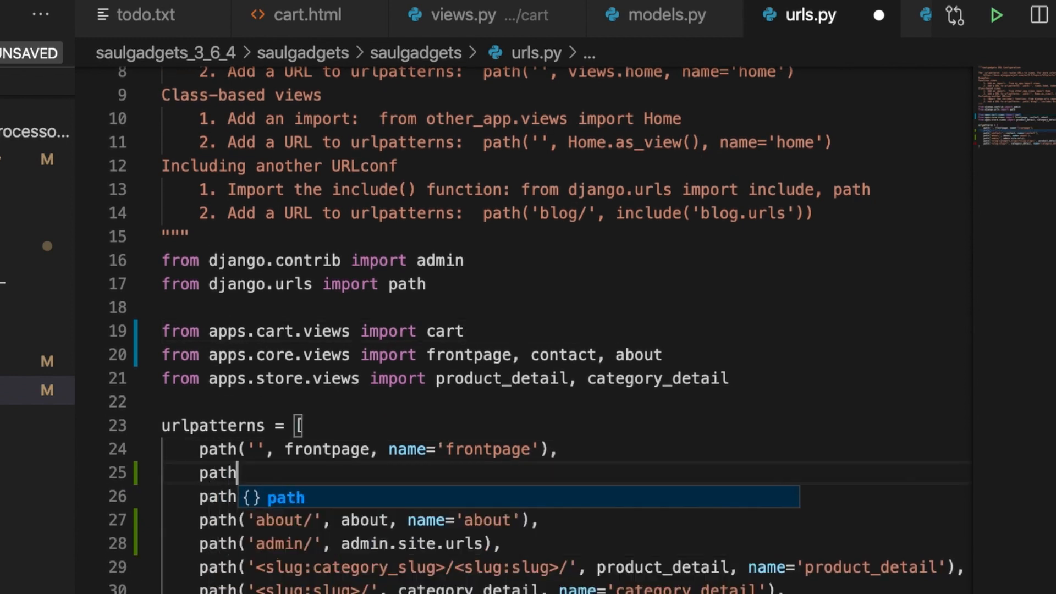
{"action": "type", "text": "('car"}
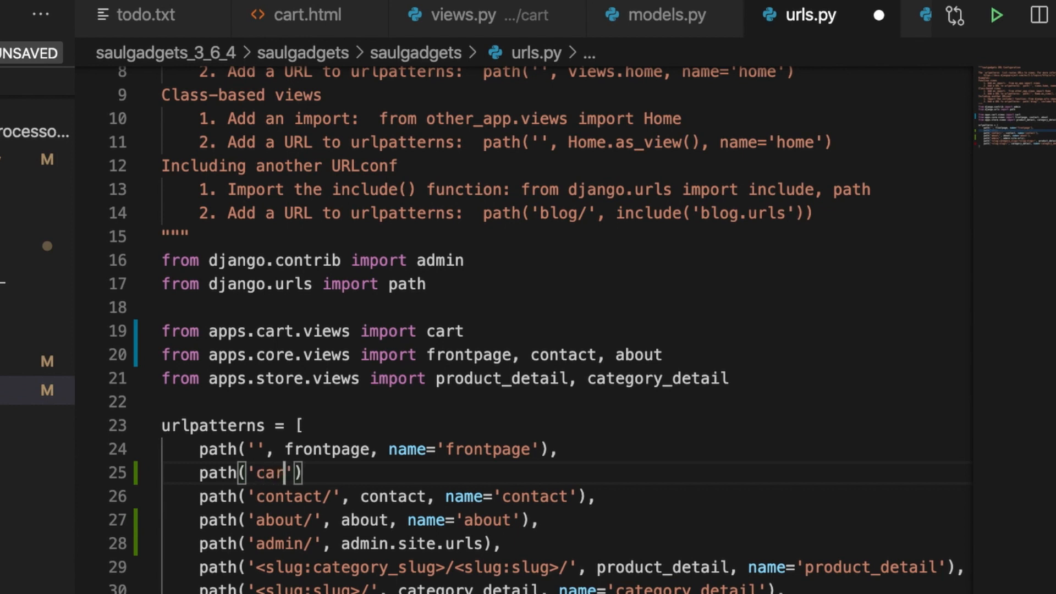
{"action": "type", "text": "t/', "}
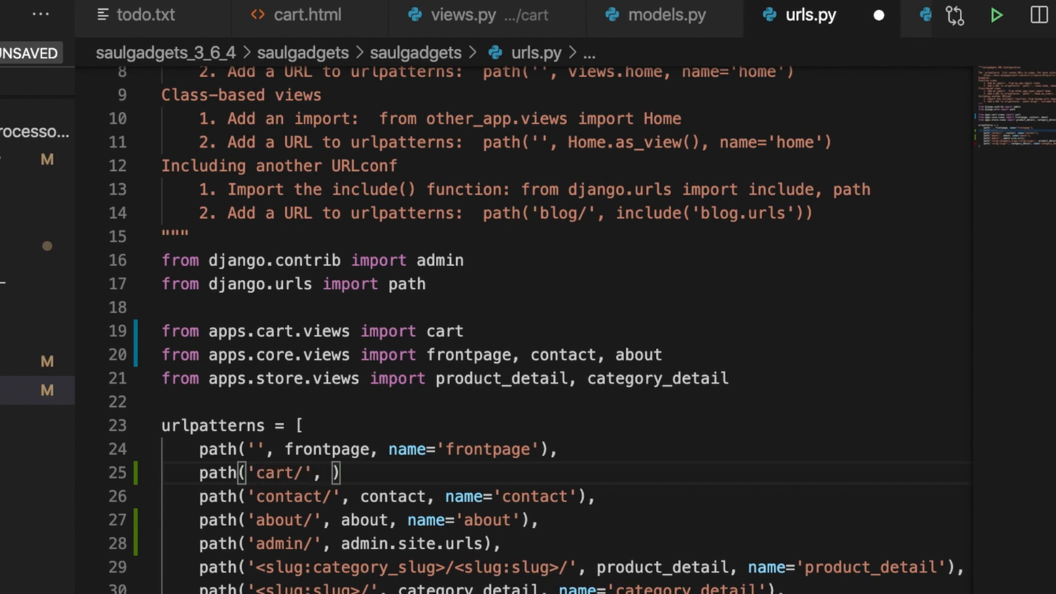
{"action": "type", "text": "care, name=''"}
Route path('cart/', cart, name='cart'), fixing the misspelled view name, and save
{"action": "key", "text": "Left"}
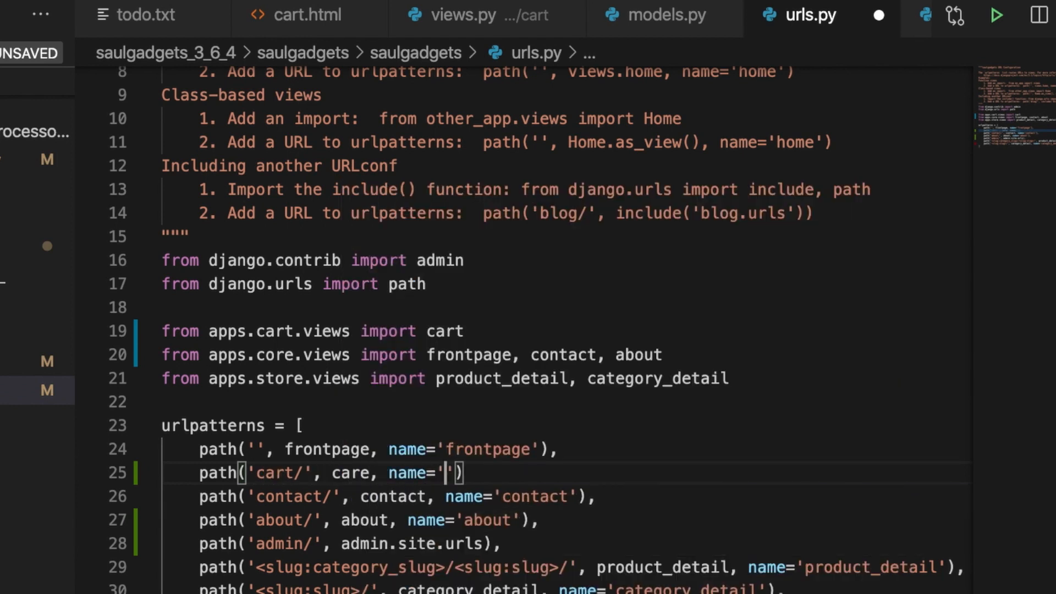
{"action": "type", "text": "cart/'"}
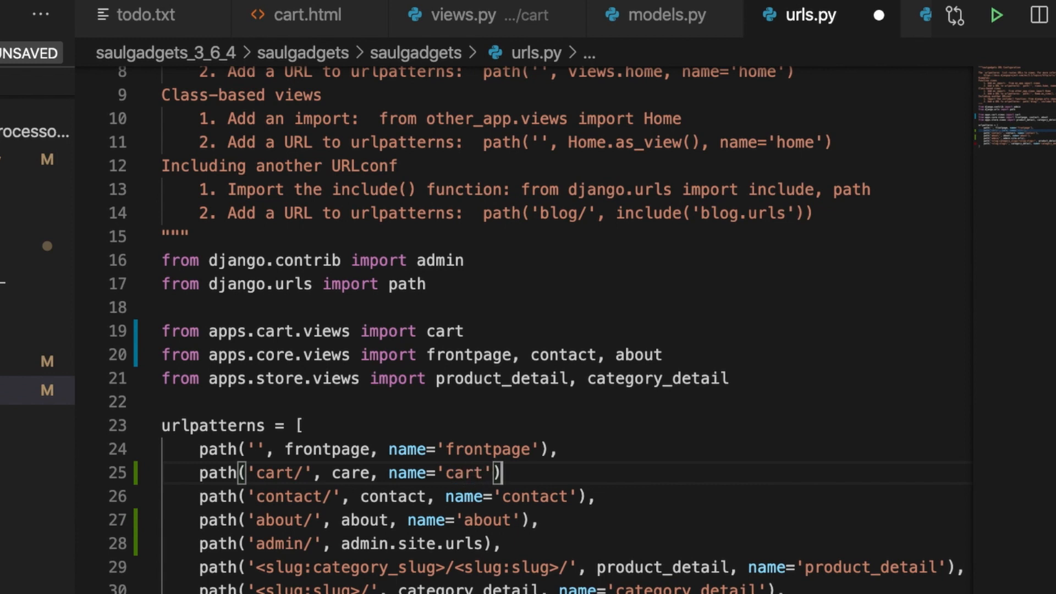
{"action": "type", "text": ","}
{"action": "double_click", "coordinate": [350, 473]}
{"action": "type", "text": "cart"}
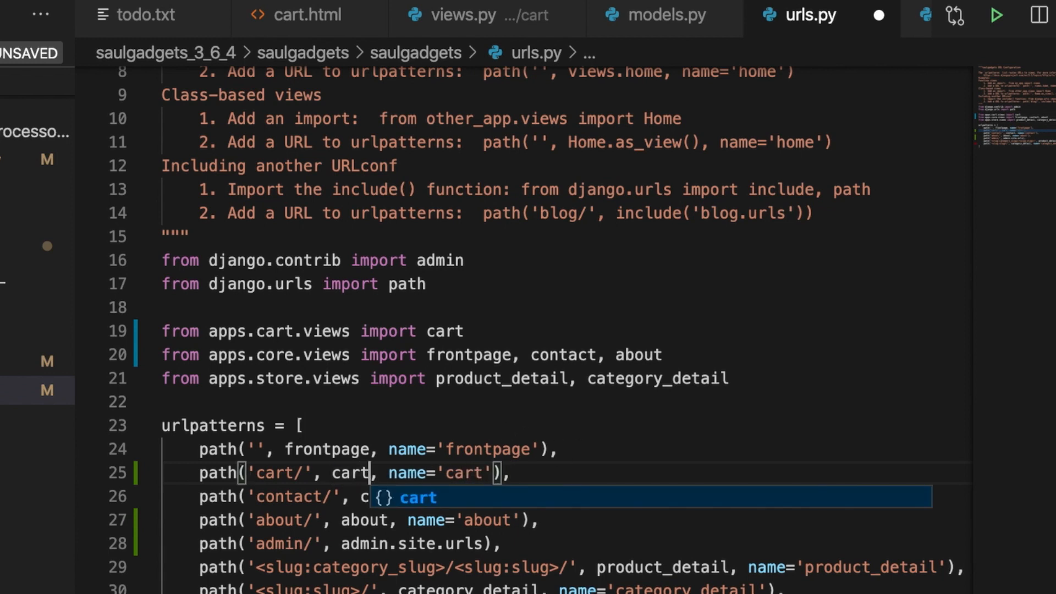
{"action": "key", "text": "Escape"}
{"action": "key", "text": "ctrl+s"}
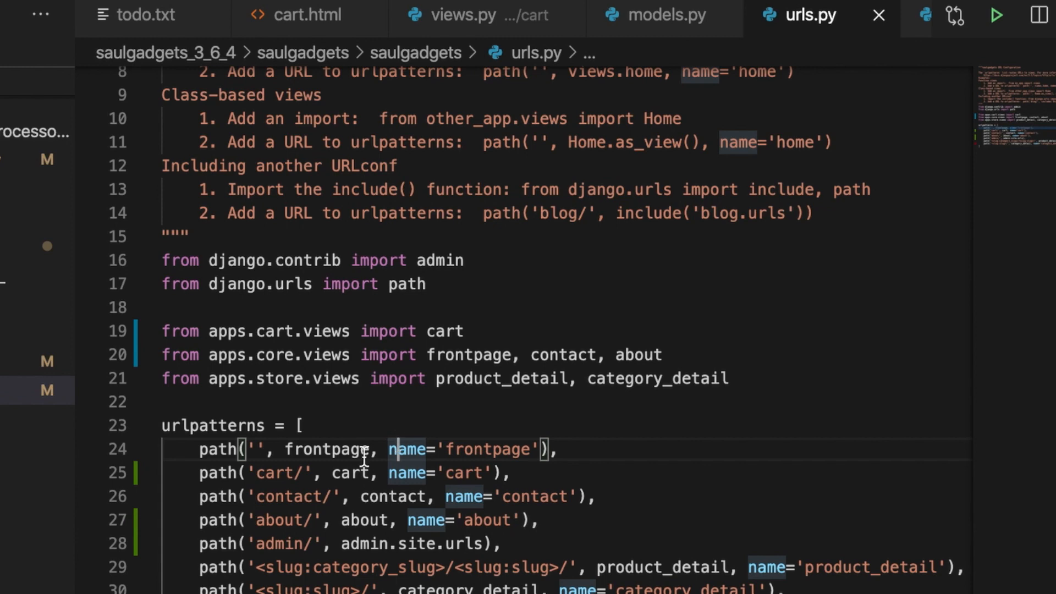
{"action": "mouse_move", "coordinate": [34, 355]}
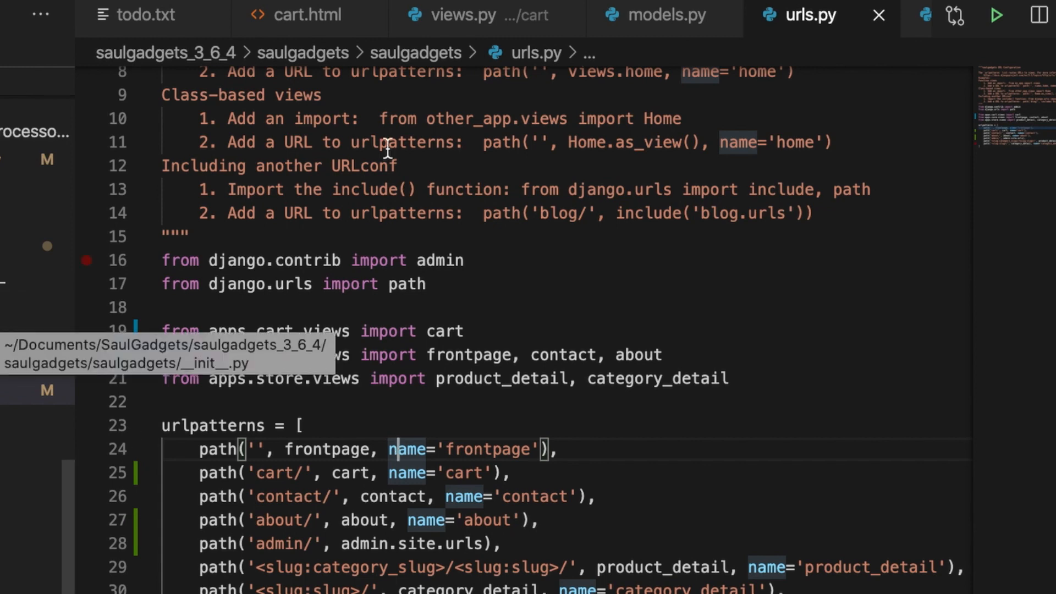
Add <a href="{% url 'cart' %}">Cart</a> after the category loop in base.html
{"action": "key", "text": "ctrl+p"}
{"action": "type", "text": "b"}
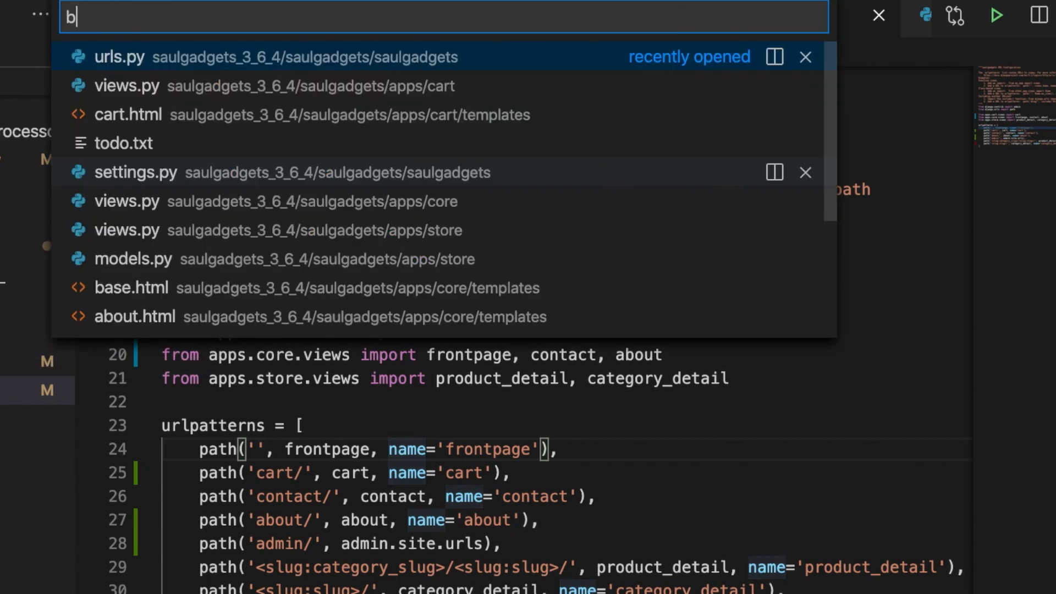
{"action": "type", "text": "ase.html"}
{"action": "key", "text": "Return"}
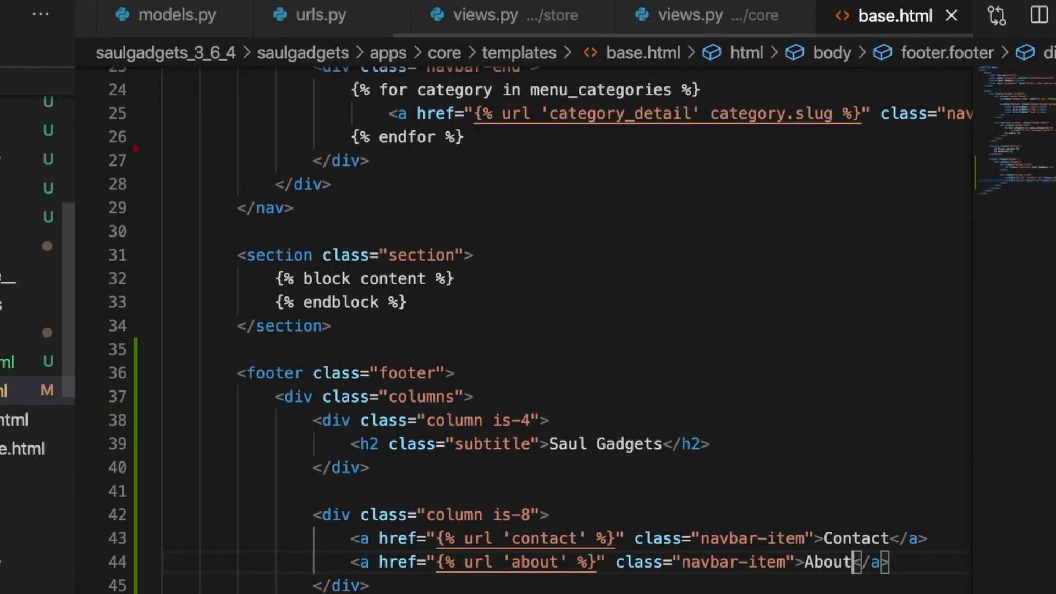
{"action": "left_click", "coordinate": [542, 357]}
{"action": "scroll", "coordinate": [543, 357], "scroll_direction": "up", "scroll_amount": 2}
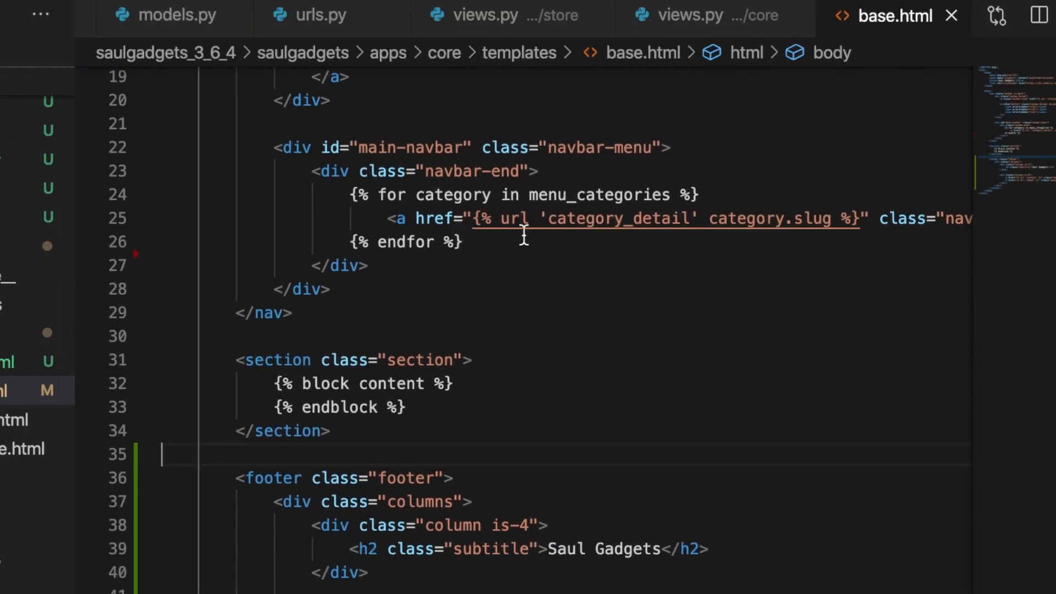
{"action": "left_click", "coordinate": [502, 243]}
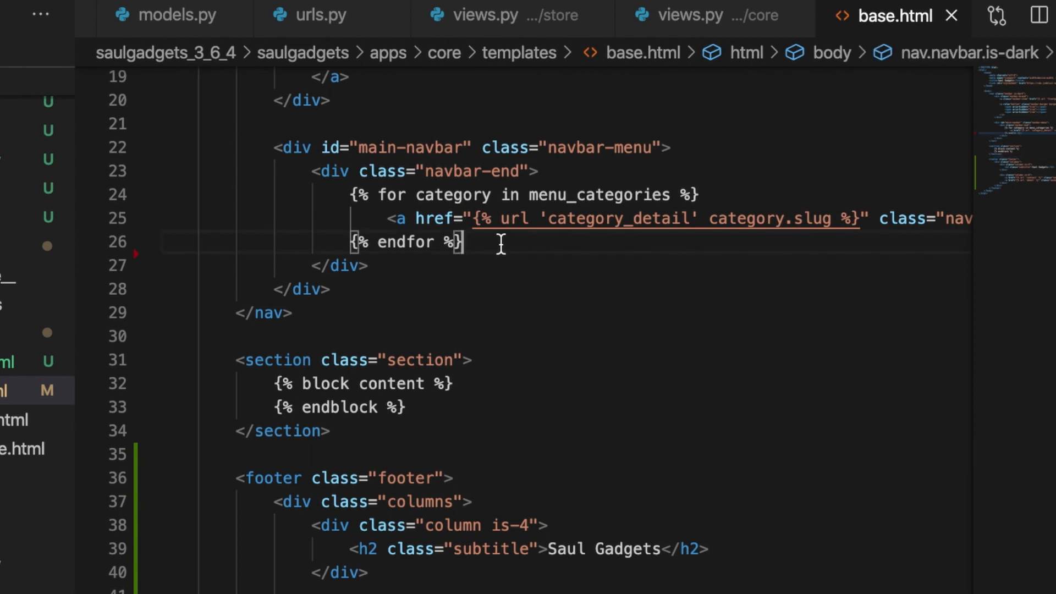
{"action": "key", "text": "Return"}
{"action": "key", "text": "Return"}
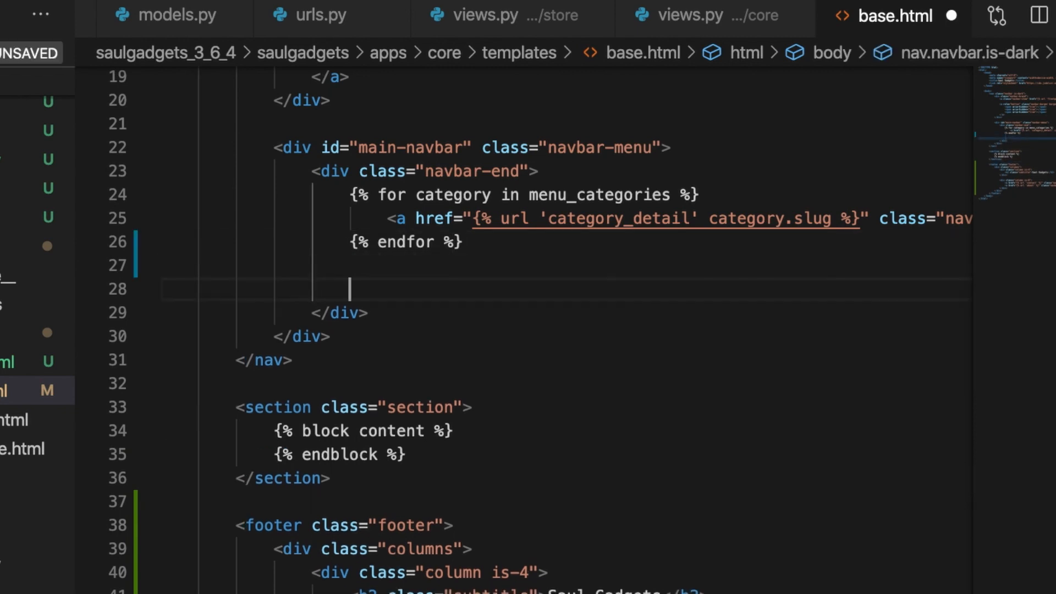
{"action": "type", "text": "<a"}
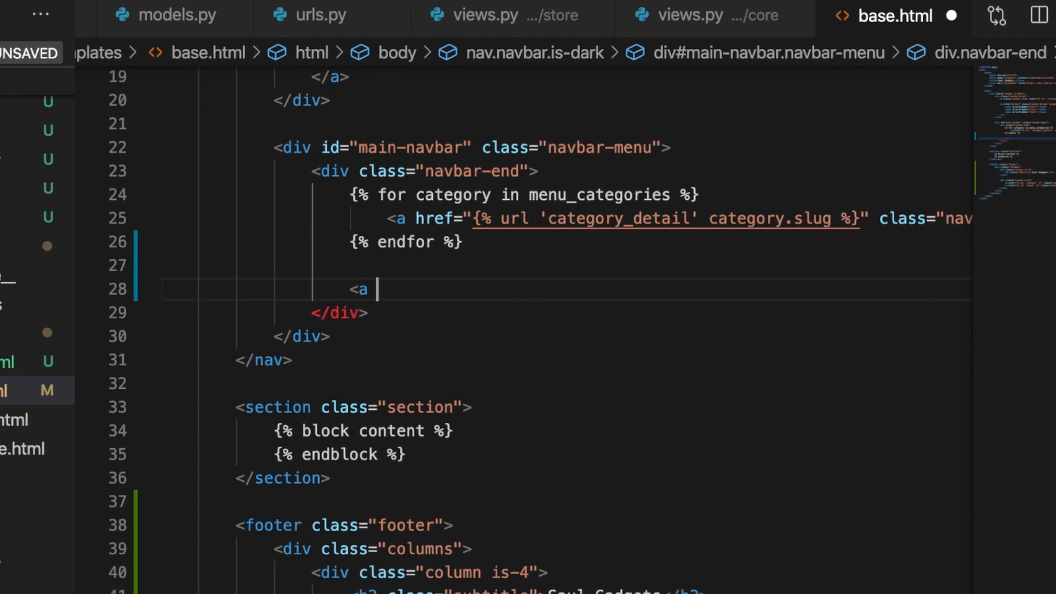
{"action": "type", "text": " href=\"{% "}
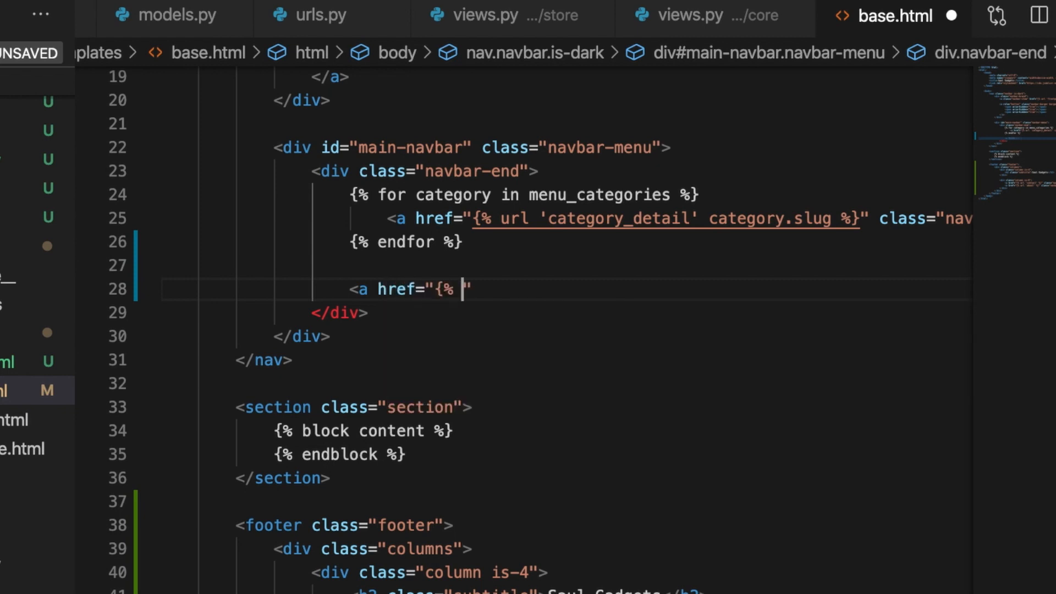
{"action": "type", "text": "url 'ca"}
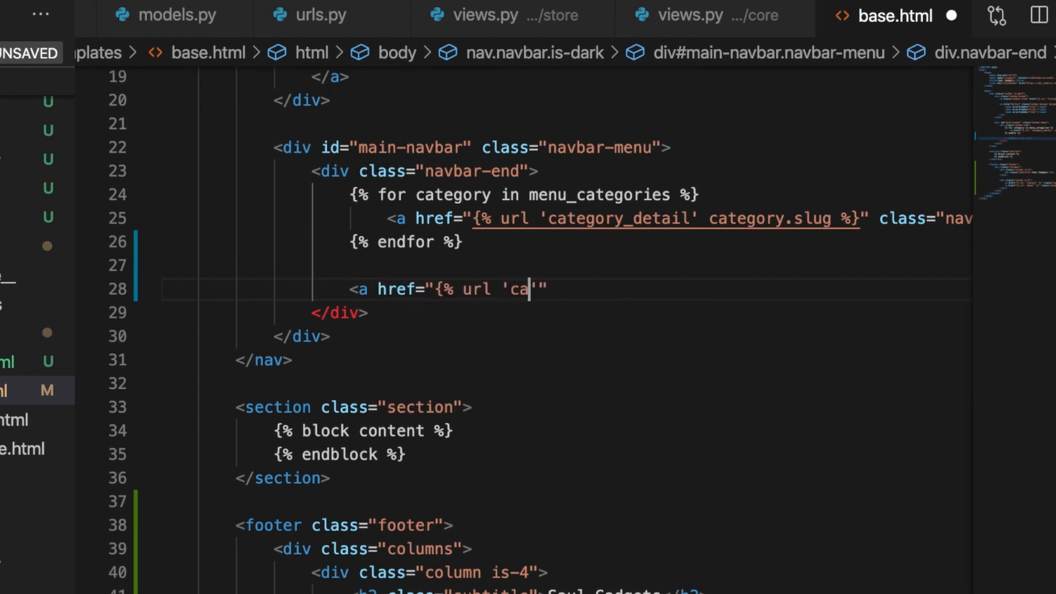
{"action": "type", "text": "rt' %}"}
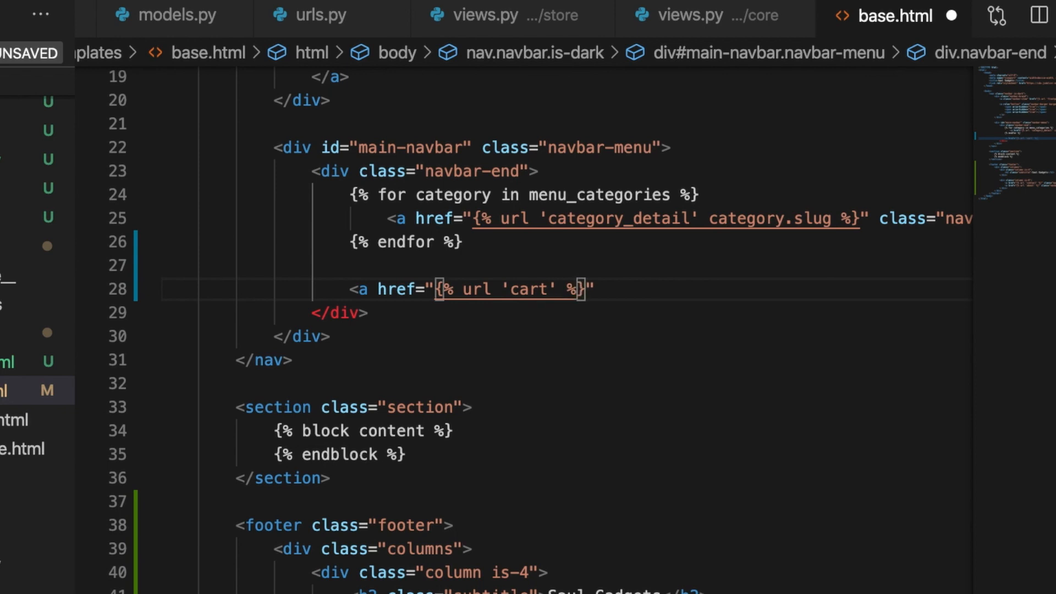
{"action": "type", "text": "\">Cart</a>"}
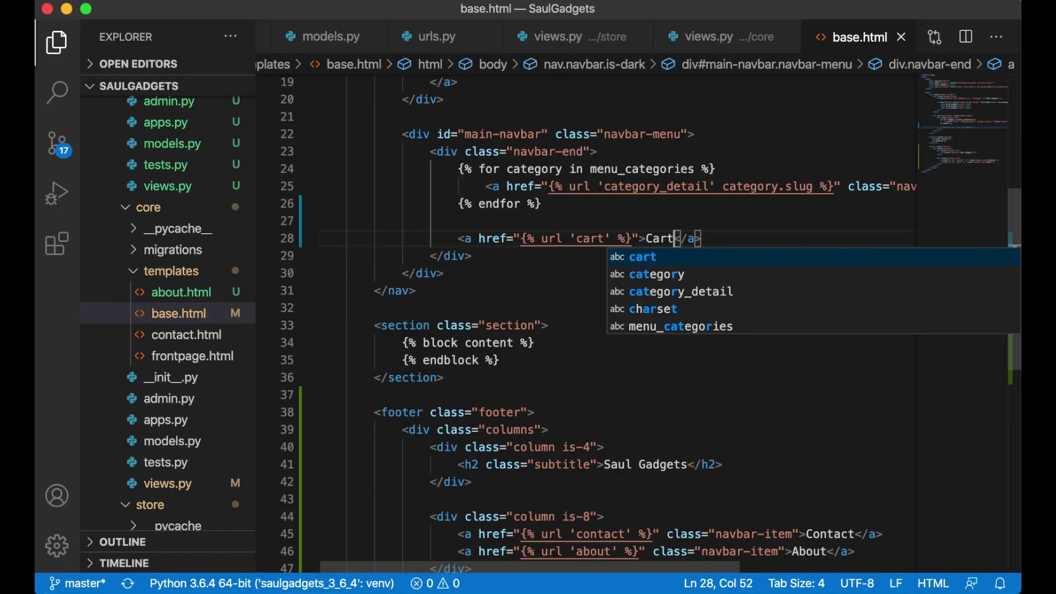
Reload the site in Chrome to check the new Cart link, then return to the template
{"action": "key", "text": "super+Tab"}
{"action": "key", "text": "super+Tab"}
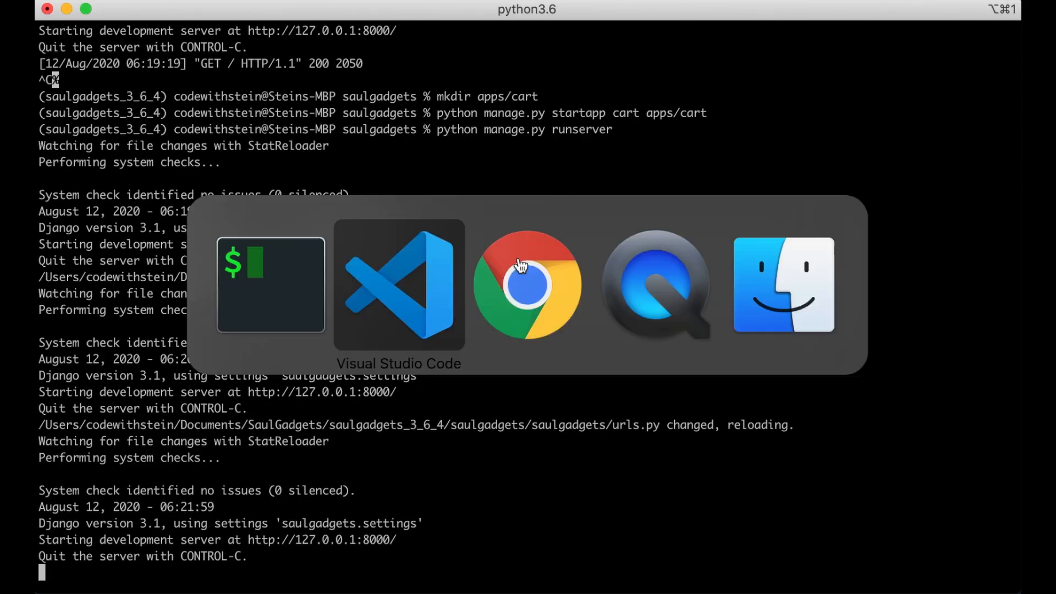
{"action": "key", "text": "super+Tab"}
{"action": "key", "text": "super+r"}
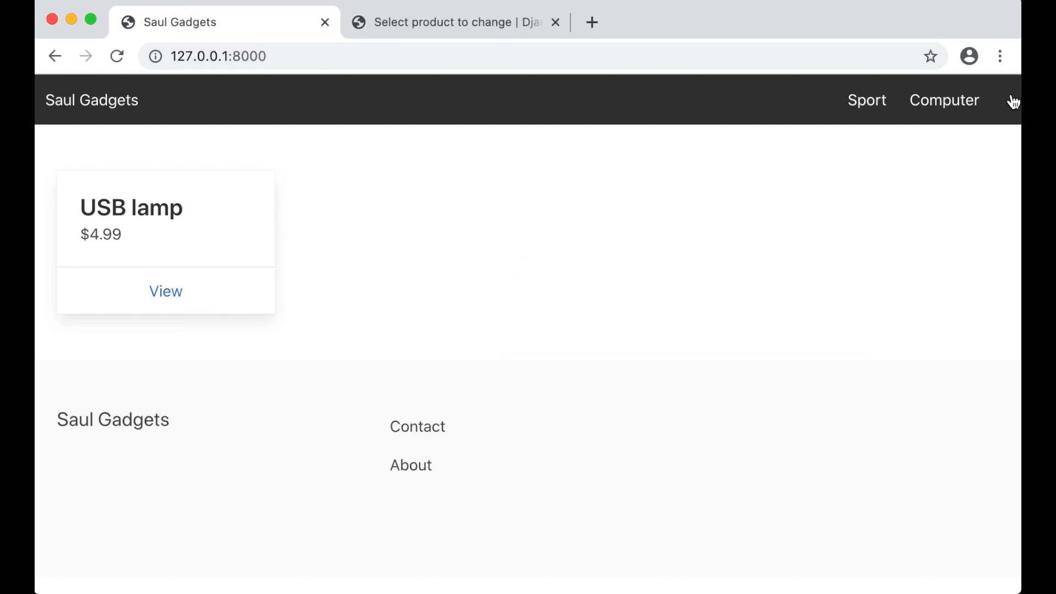
{"action": "key", "text": "super+Tab"}
{"action": "key", "text": "super+Tab"}
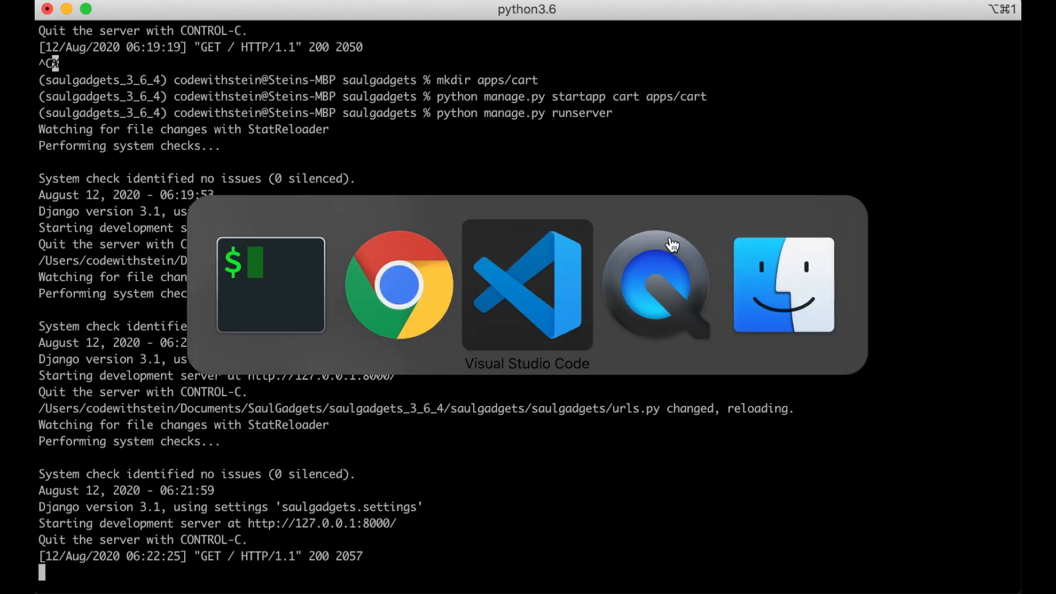
{"action": "left_click", "coordinate": [642, 239]}
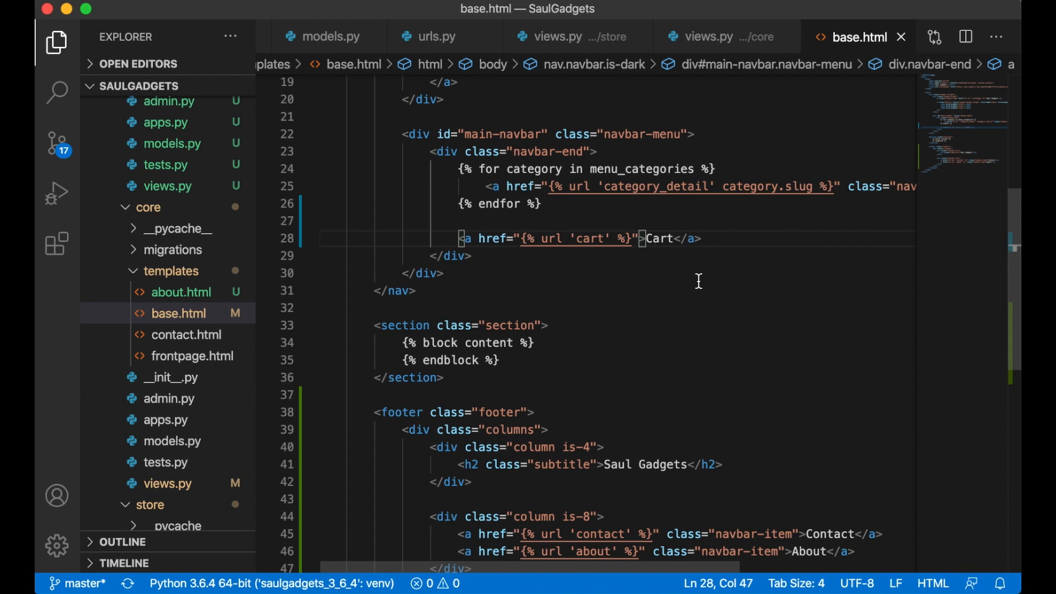
{"action": "type", "text": "class=\"\""}
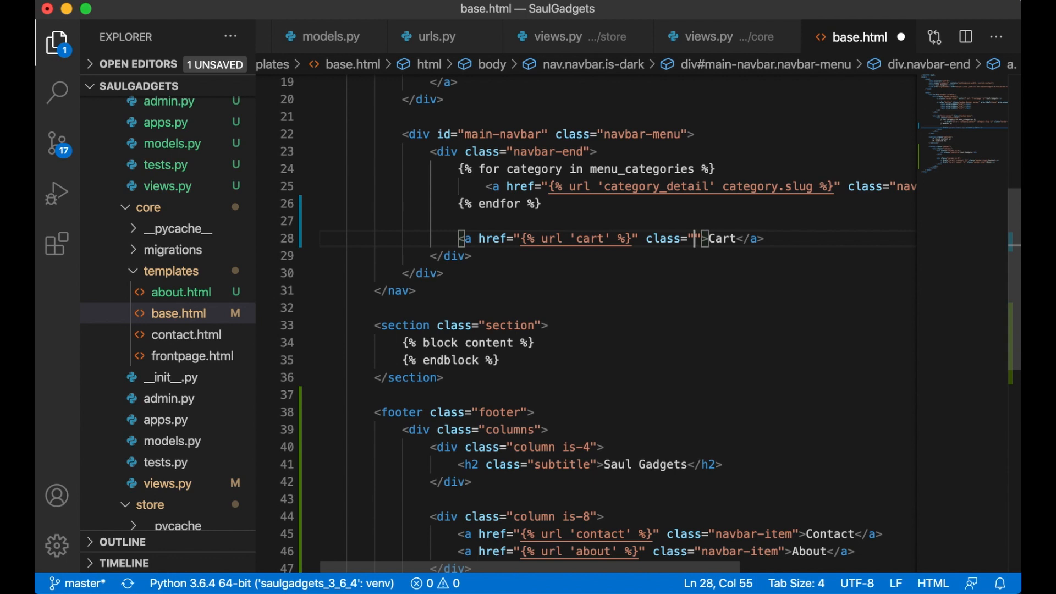
{"action": "type", "text": "button is-p"}
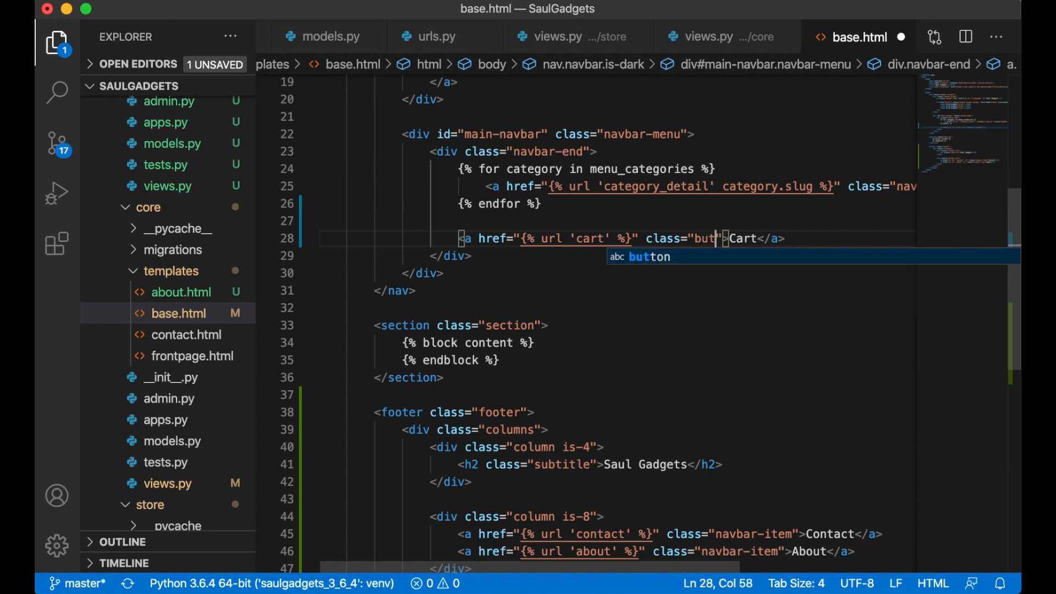
{"action": "type", "text": "rimary"}
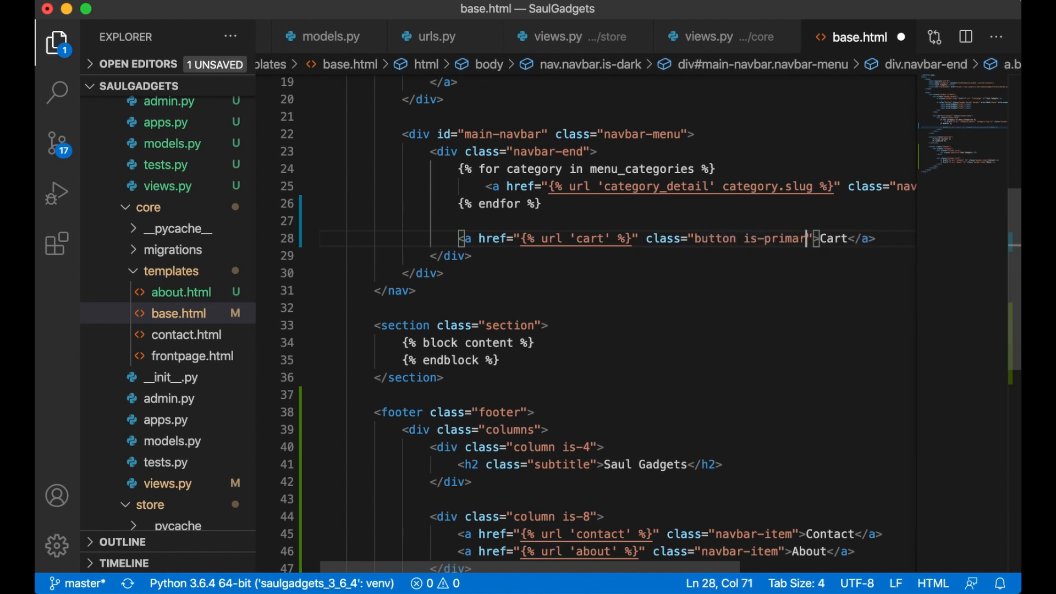
Give the Cart link class="button is-primary" and open a <div class="navbar-item"> above it
{"action": "key", "text": "Up"}
{"action": "key", "text": "Return"}
{"action": "type", "text": "<d"}
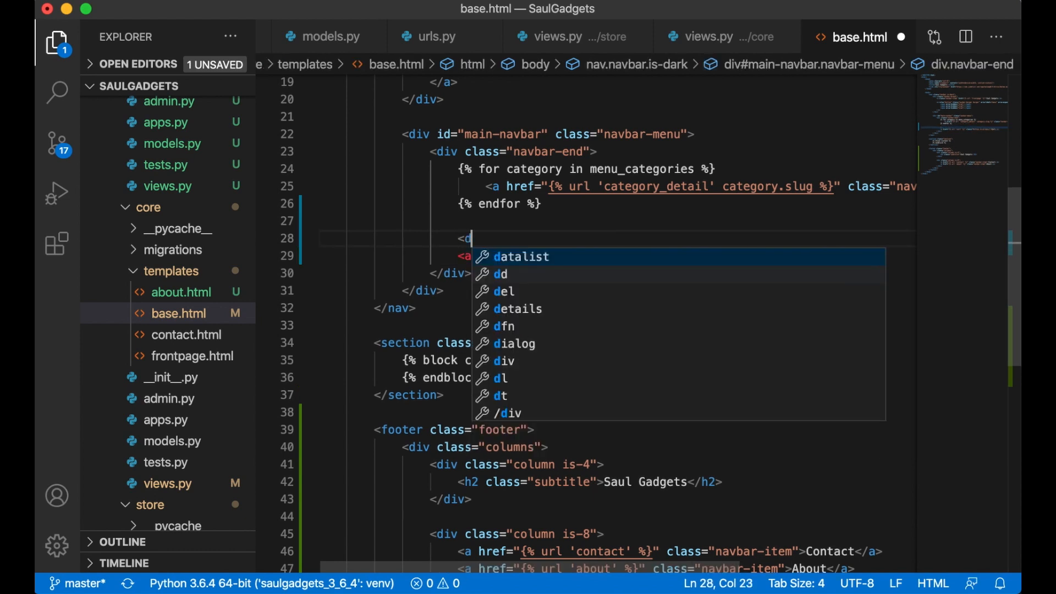
{"action": "type", "text": "iv class=\"\"nav"}
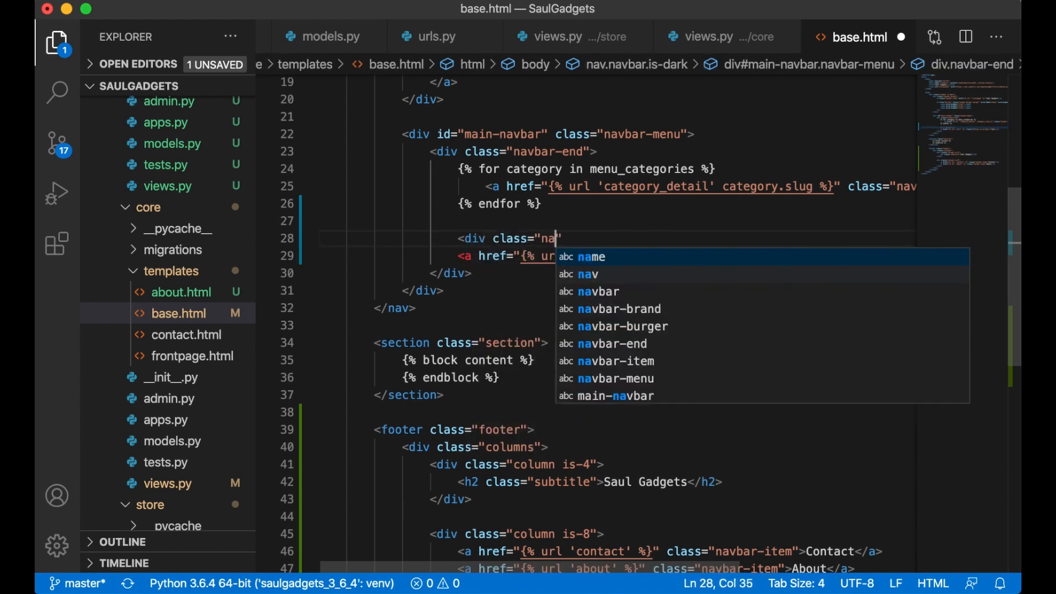
{"action": "type", "text": "bar-item>"}
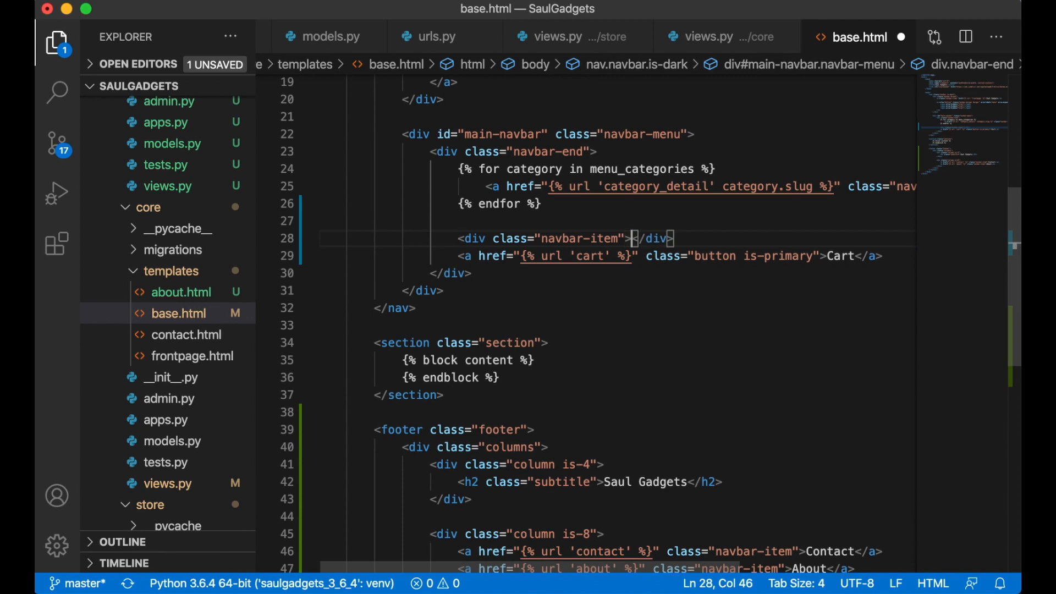
{"action": "key", "text": "shift+End"}
{"action": "key", "text": "super+x"}
{"action": "key", "text": "Down"}
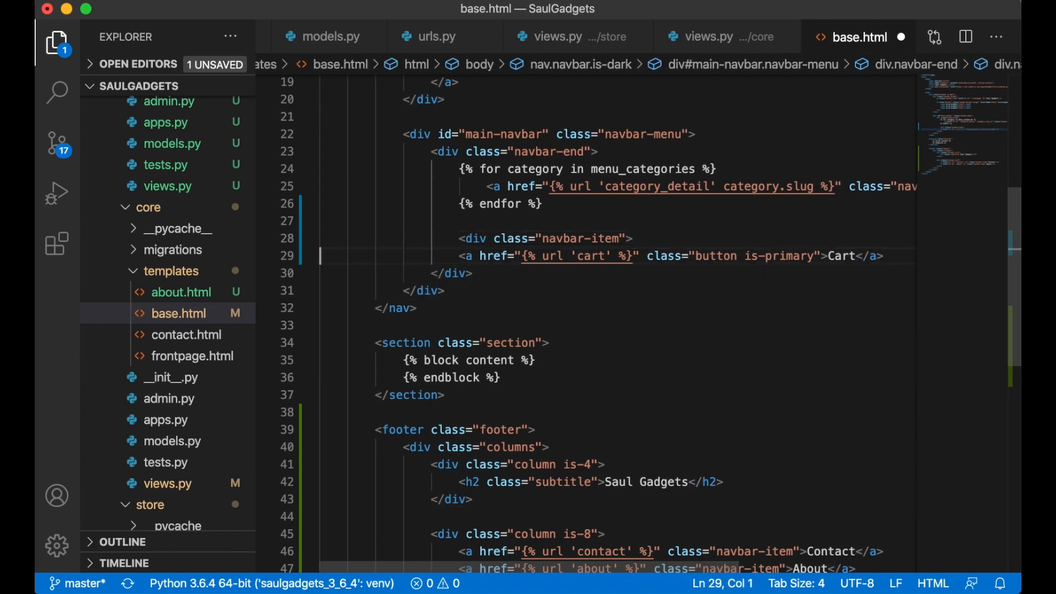
{"action": "key", "text": "Home"}
{"action": "key", "text": "Tab"}
{"action": "scroll", "coordinate": [904, 262], "scroll_direction": "down", "scroll_amount": 5}
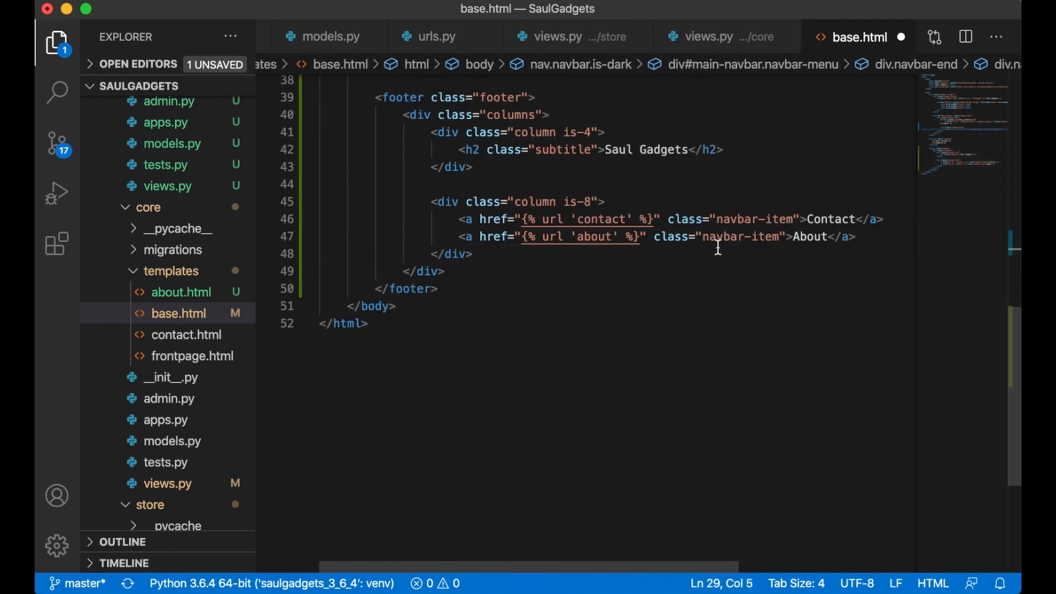
{"action": "scroll", "coordinate": [718, 249], "scroll_direction": "up", "scroll_amount": 5}
{"action": "scroll", "coordinate": [706, 256], "scroll_direction": "up", "scroll_amount": 2}
Close the navbar-item div after the Cart link, save, and view the highlighted button in Chrome
{"action": "left_click", "coordinate": [422, 322]}
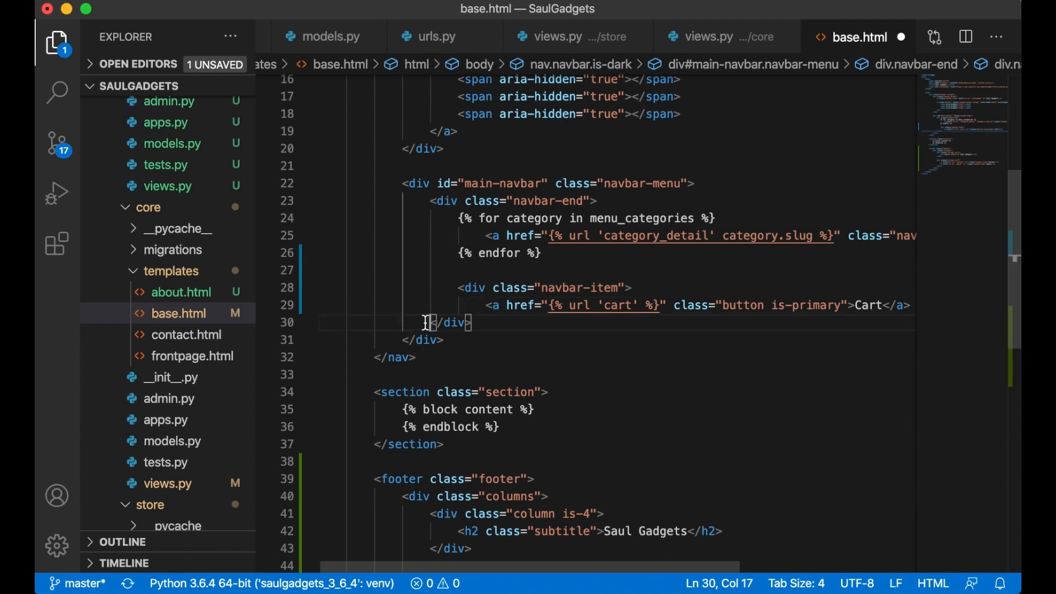
{"action": "key", "text": "Return"}
{"action": "key", "text": "super+v"}
{"action": "key", "text": "Up"}
{"action": "key", "text": "Tab"}
{"action": "key", "text": "Tab"}
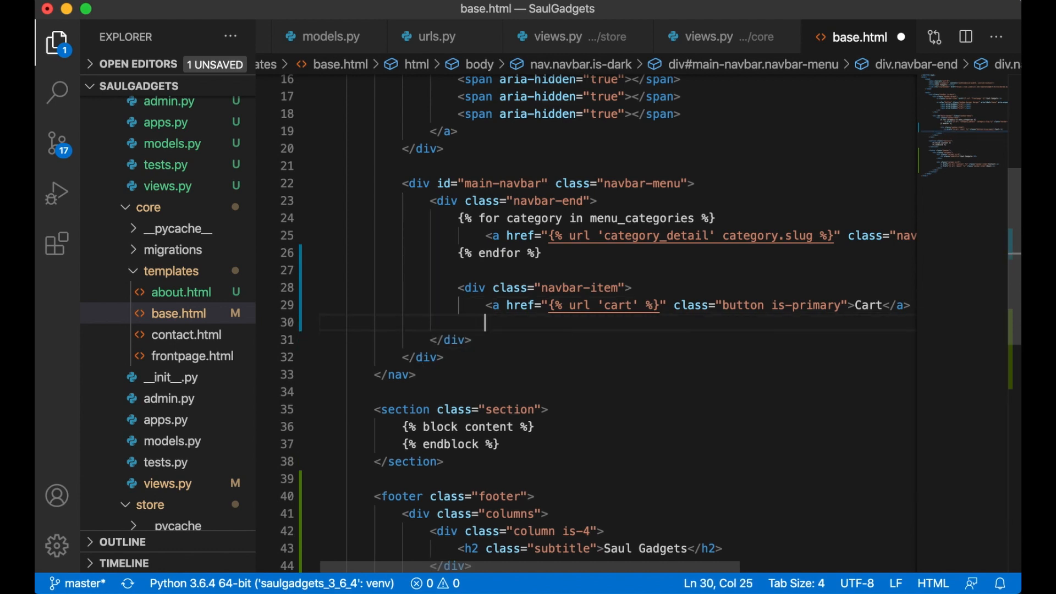
{"action": "type", "text": "</div>"}
{"action": "key", "text": "super+s"}
{"action": "key", "text": "super+Tab"}
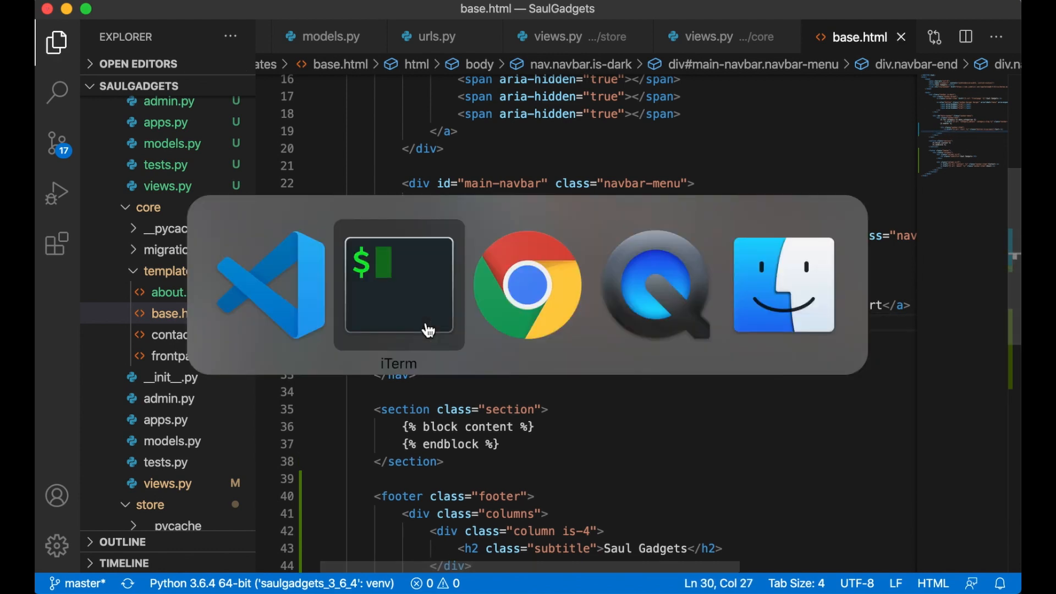
{"action": "key", "text": "super+Tab"}
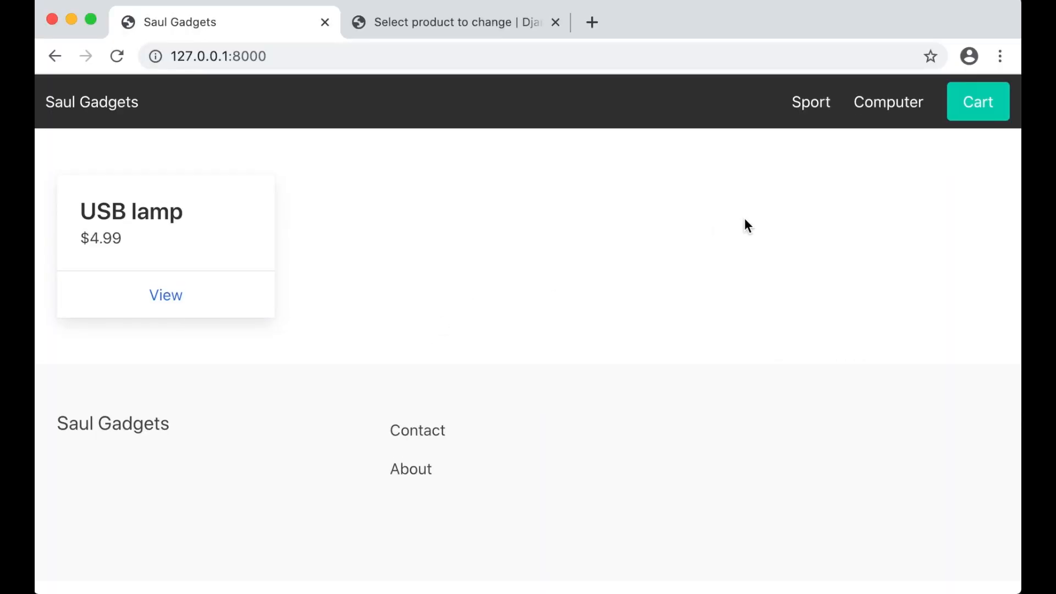
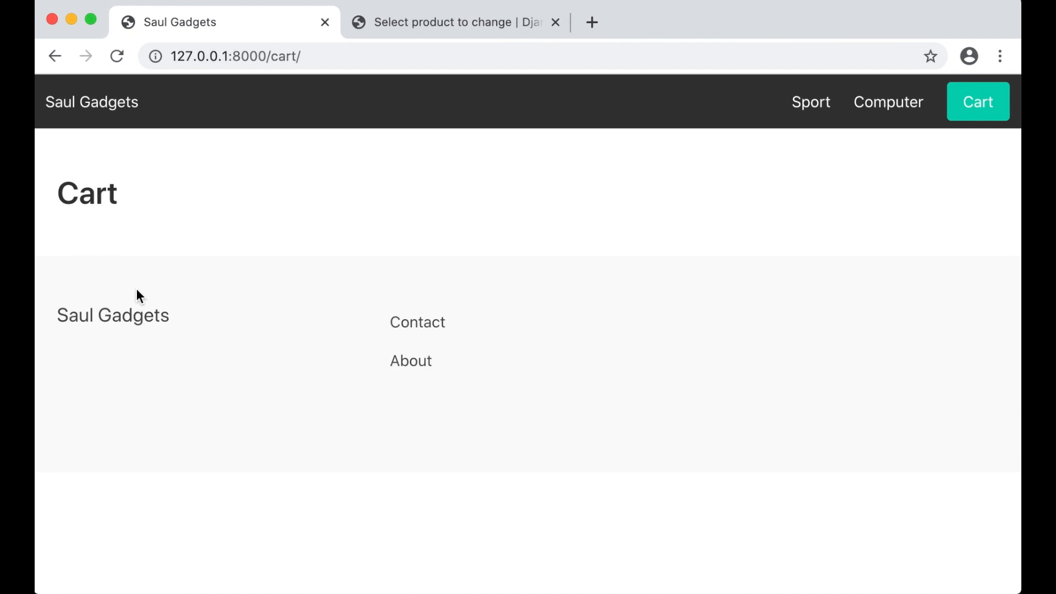
Prefix the cart-view to-do item with 'DONE ' in todo.txt and save it
{"action": "key", "text": "super+Tab"}
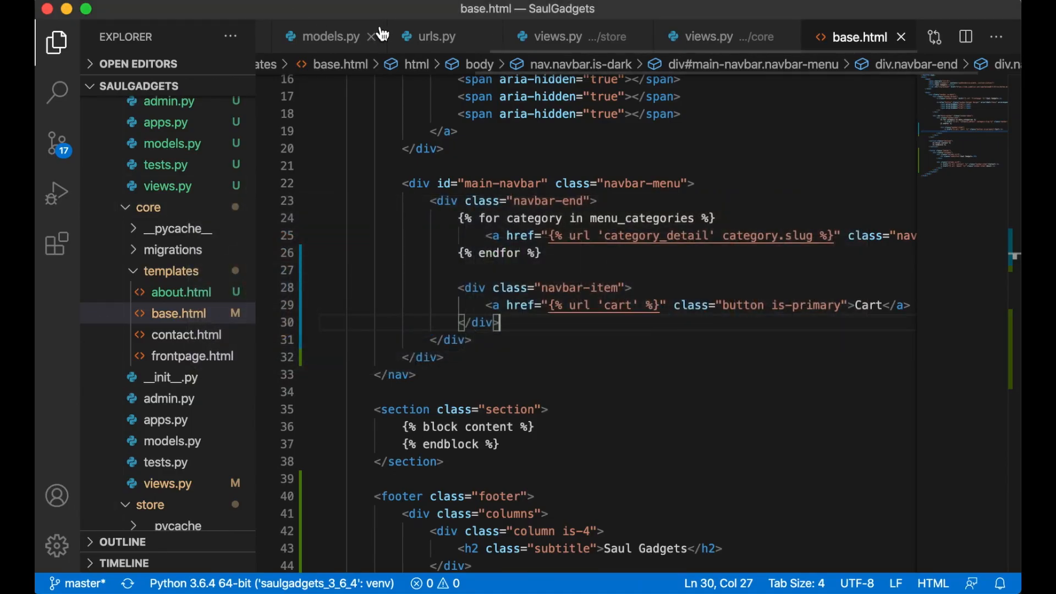
{"action": "scroll", "coordinate": [391, 36], "scroll_direction": "up", "scroll_amount": 3}
{"action": "left_click", "coordinate": [391, 37]}
{"action": "scroll", "coordinate": [380, 37], "scroll_direction": "up", "scroll_amount": 3}
{"action": "left_click", "coordinate": [371, 36]}
{"action": "scroll", "coordinate": [346, 41], "scroll_direction": "up", "scroll_amount": 3}
{"action": "left_click", "coordinate": [285, 36]}
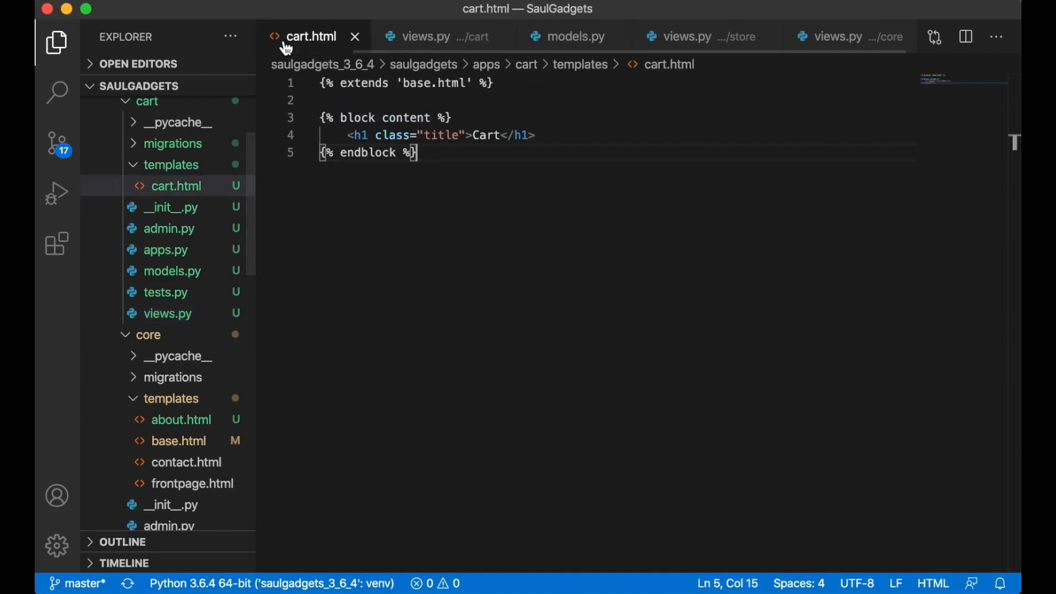
{"action": "scroll", "coordinate": [285, 36], "scroll_direction": "up", "scroll_amount": 3}
{"action": "left_click", "coordinate": [305, 37]}
{"action": "left_click", "coordinate": [326, 204]}
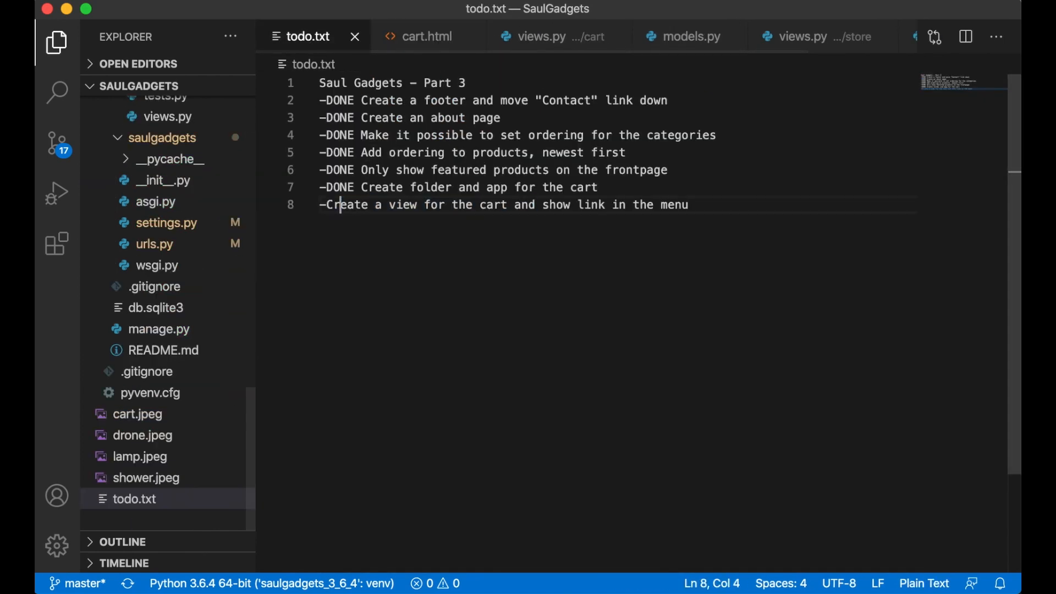
{"action": "type", "text": "DONE"}
{"action": "key", "text": "super+s"}
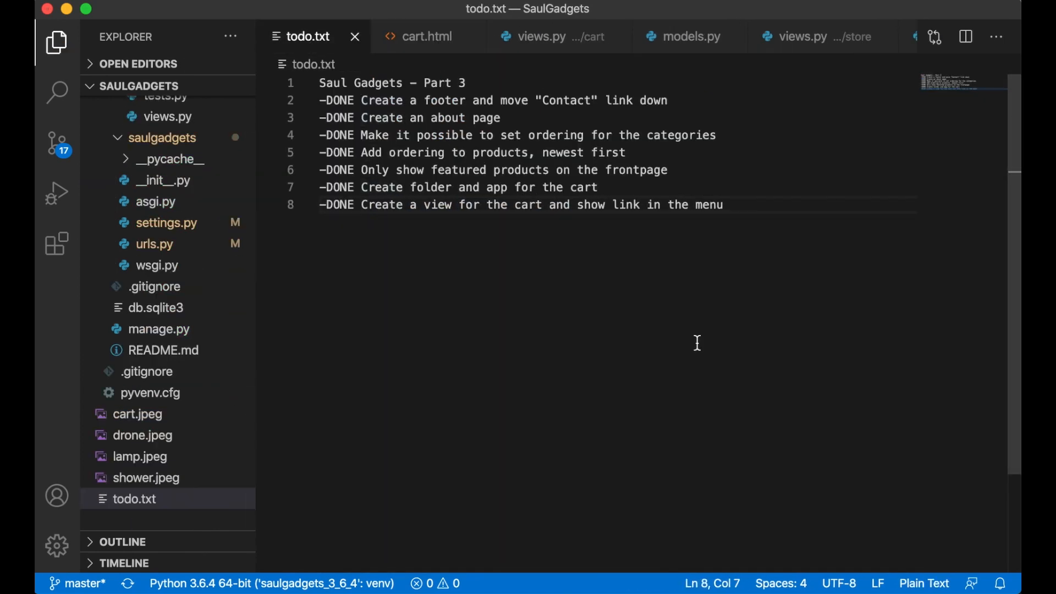
{"action": "key", "text": "super+Tab"}
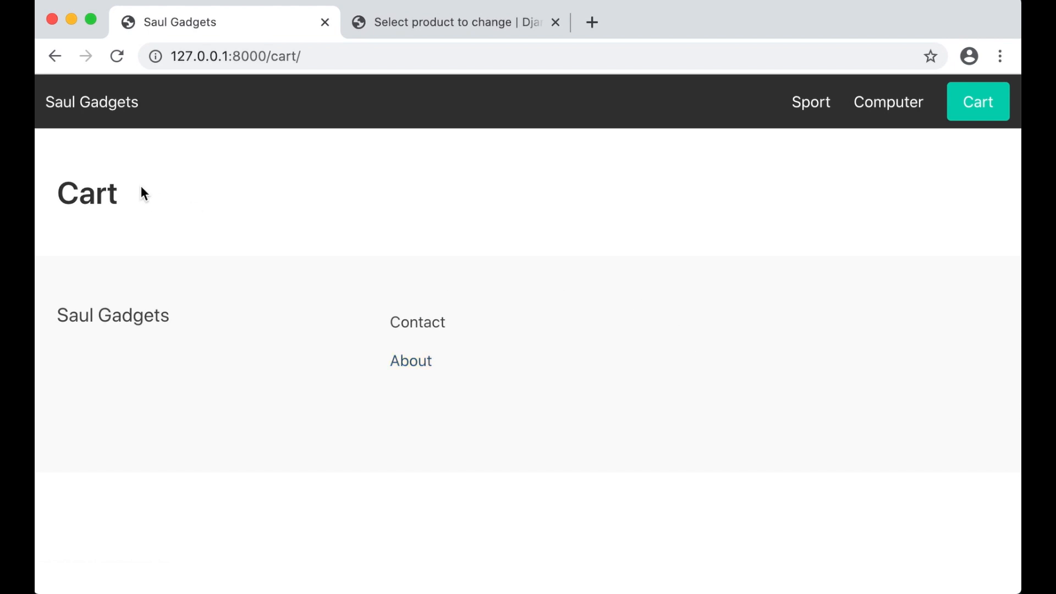
Insert {% block title %}{% endblock %} inside base.html's <title> before Saul Gadgets, select it, and save
{"action": "left_click", "coordinate": [889, 102]}
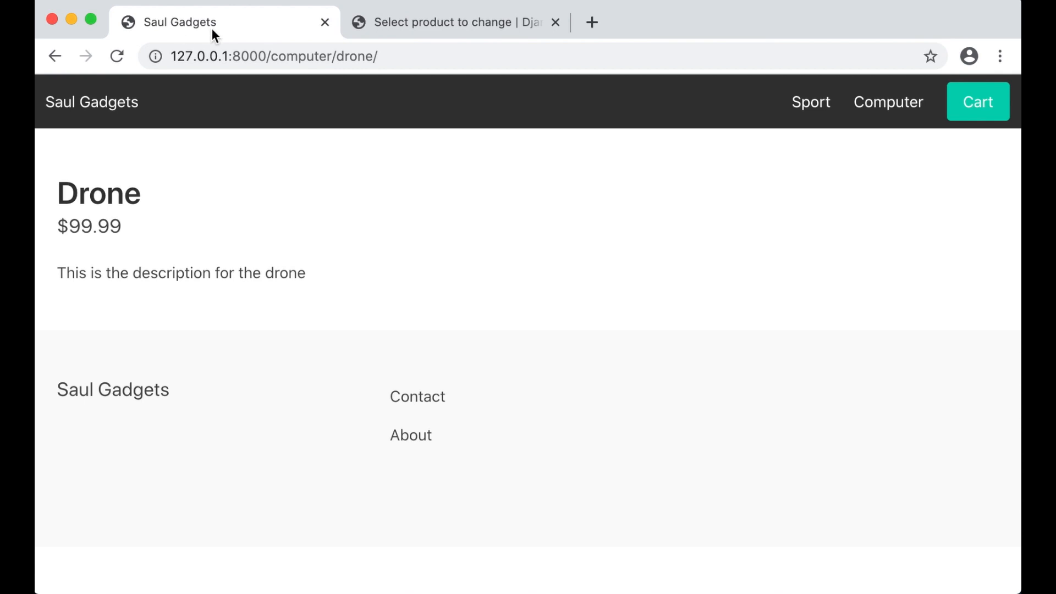
{"action": "key", "text": "super+Tab"}
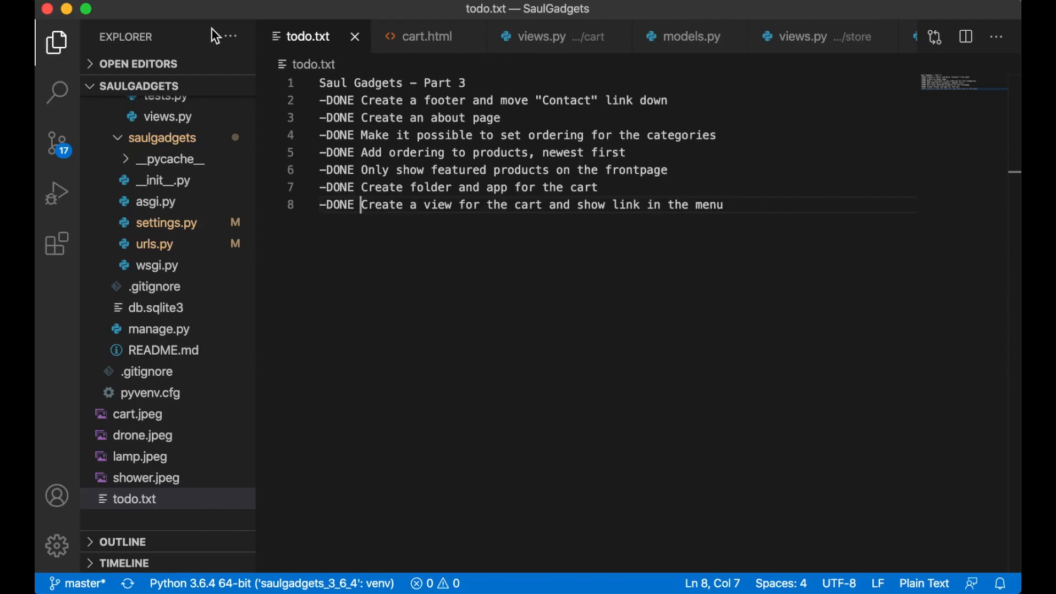
{"action": "key", "text": "super+p"}
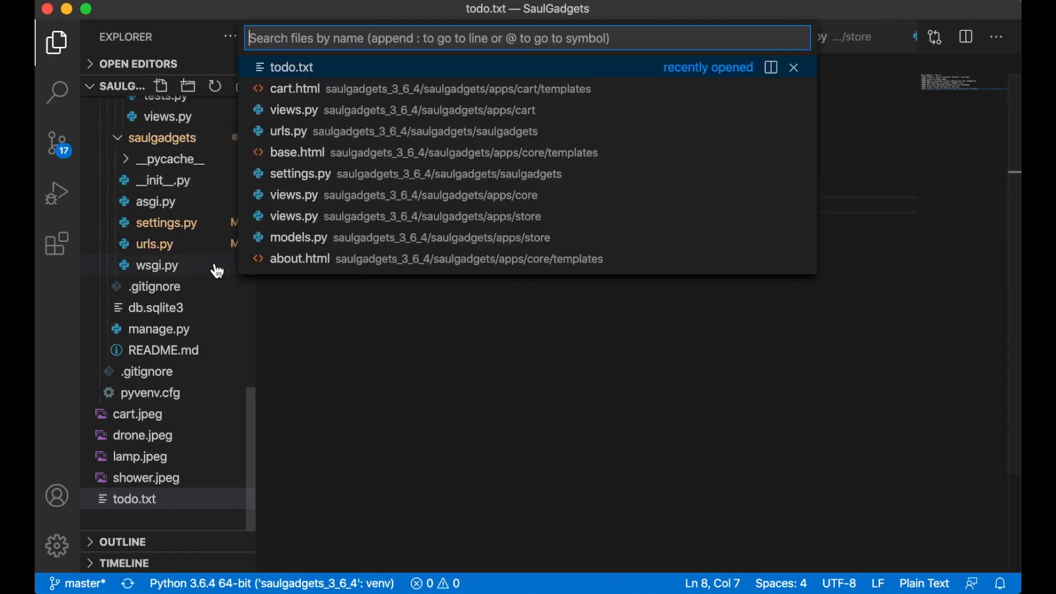
{"action": "type", "text": "bas"}
{"action": "key", "text": "Return"}
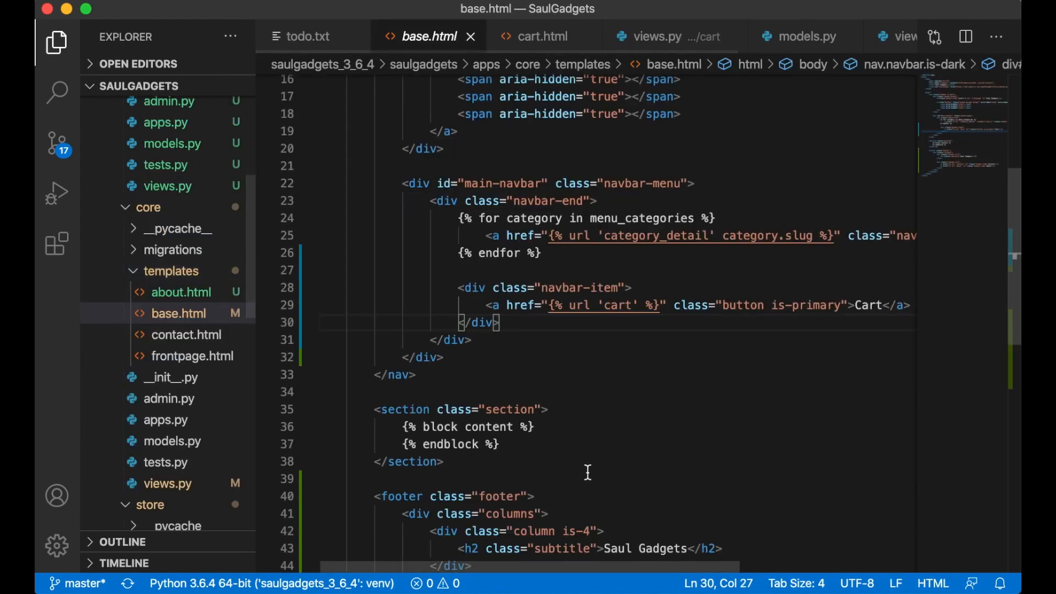
{"action": "scroll", "coordinate": [509, 402], "scroll_direction": "up", "scroll_amount": 5}
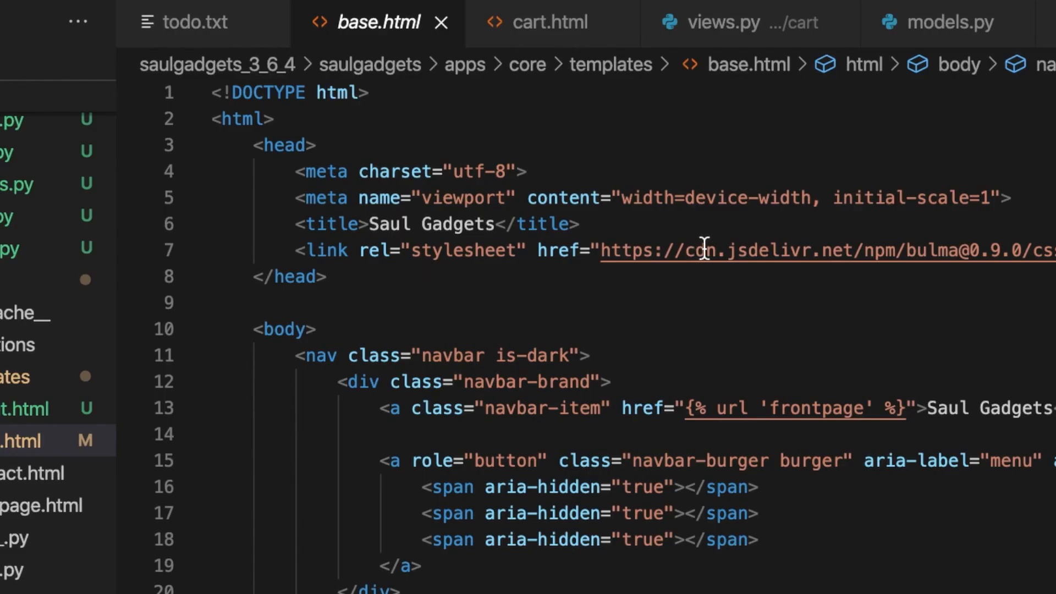
{"action": "left_click", "coordinate": [366, 222]}
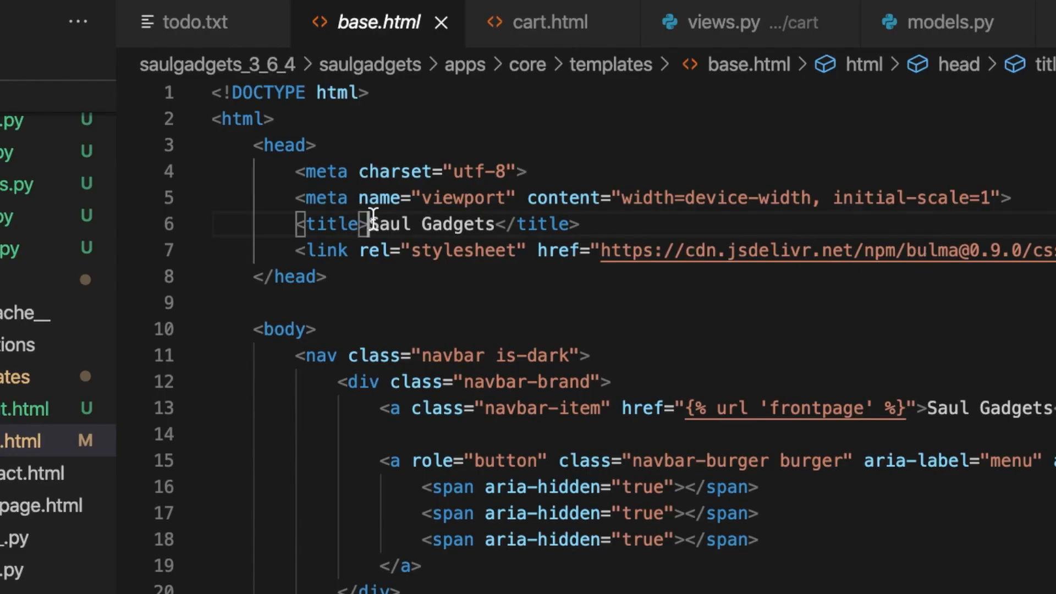
{"action": "type", "text": "{% "}
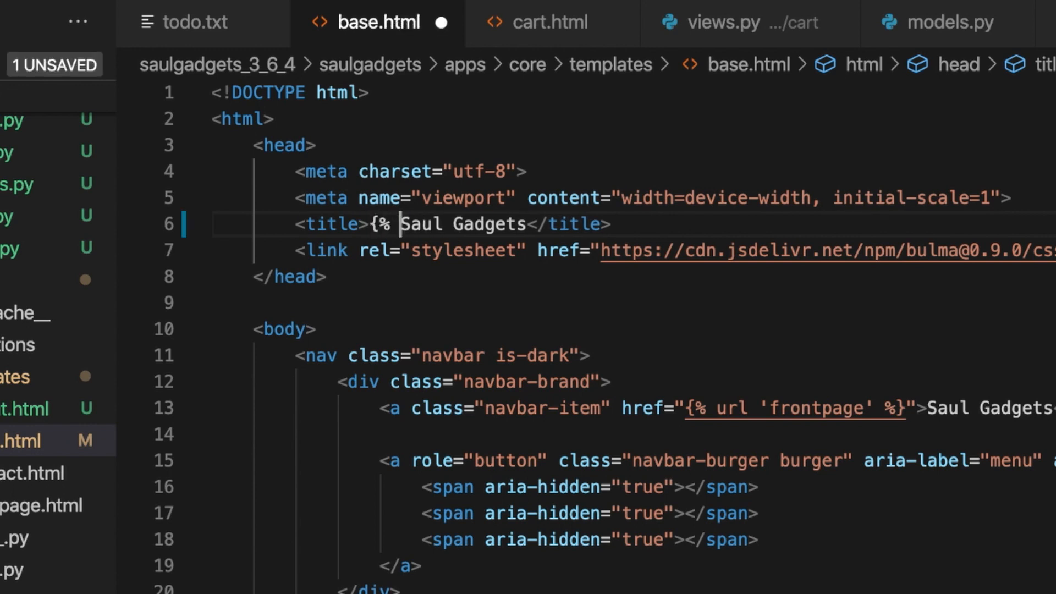
{"action": "type", "text": "block title "}
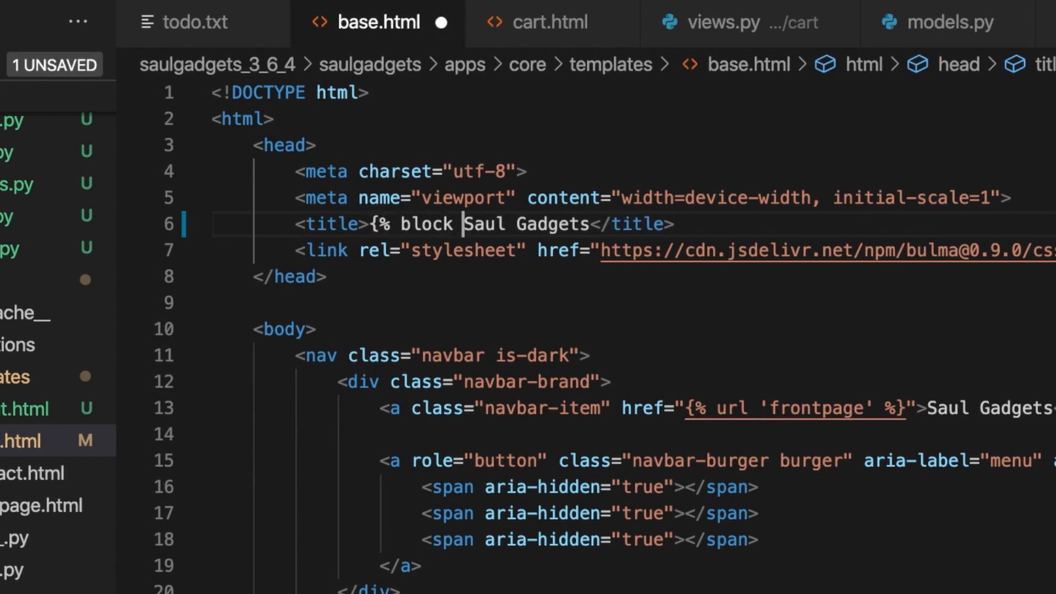
{"action": "type", "text": "%}{% endb"}
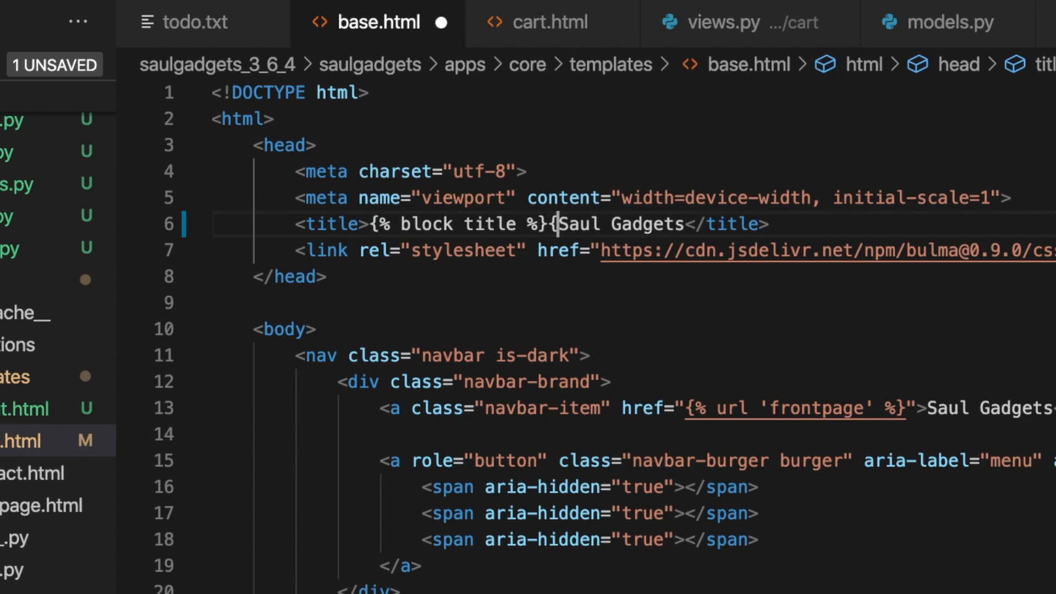
{"action": "type", "text": "lock %}"}
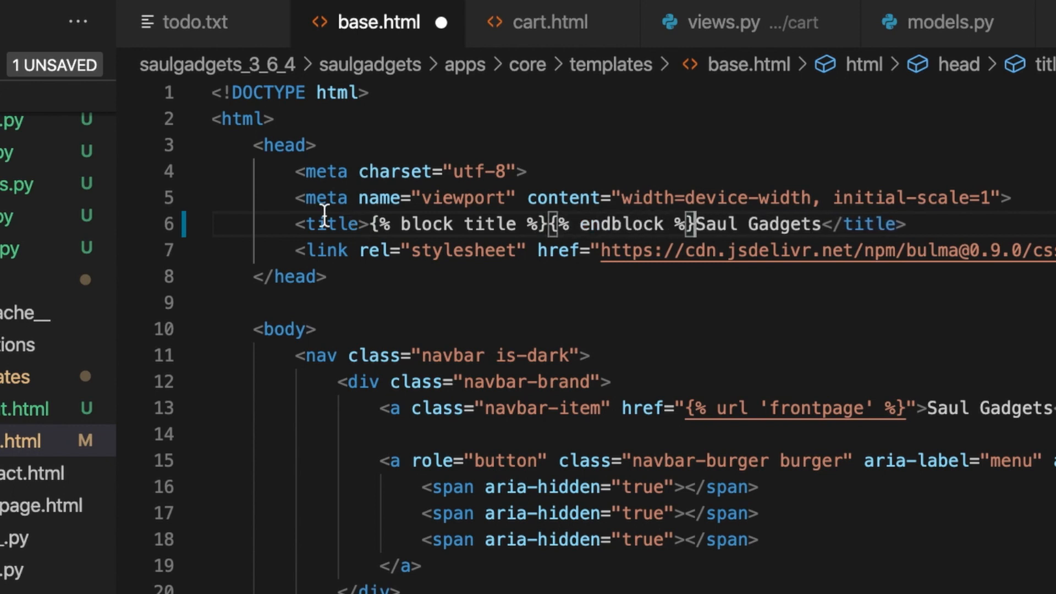
{"action": "left_click_drag", "start_coordinate": [369, 225], "coordinate": [570, 225]}
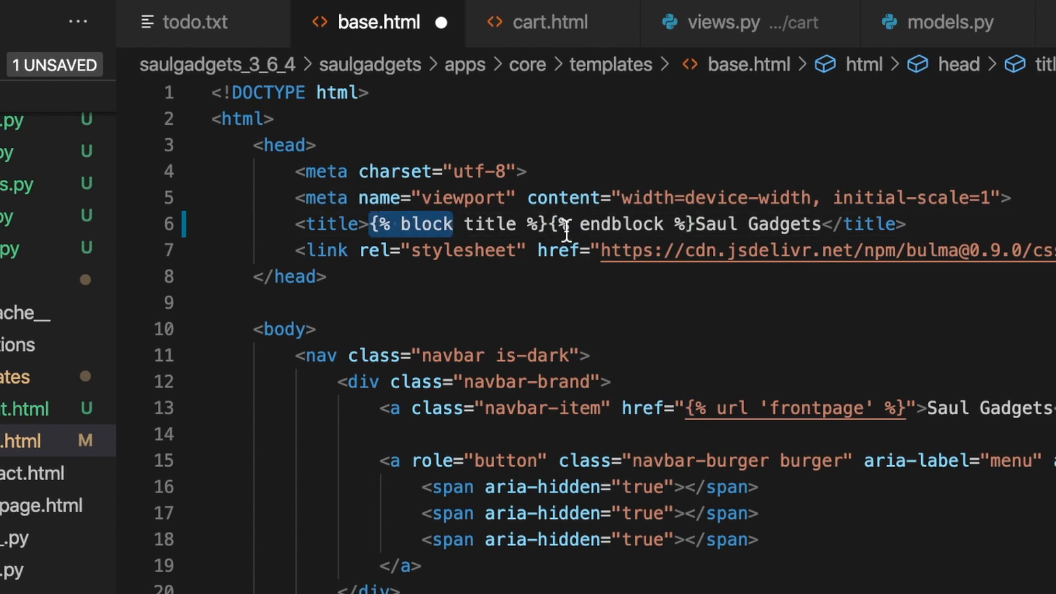
{"action": "left_click_drag", "start_coordinate": [694, 225], "coordinate": [367, 225]}
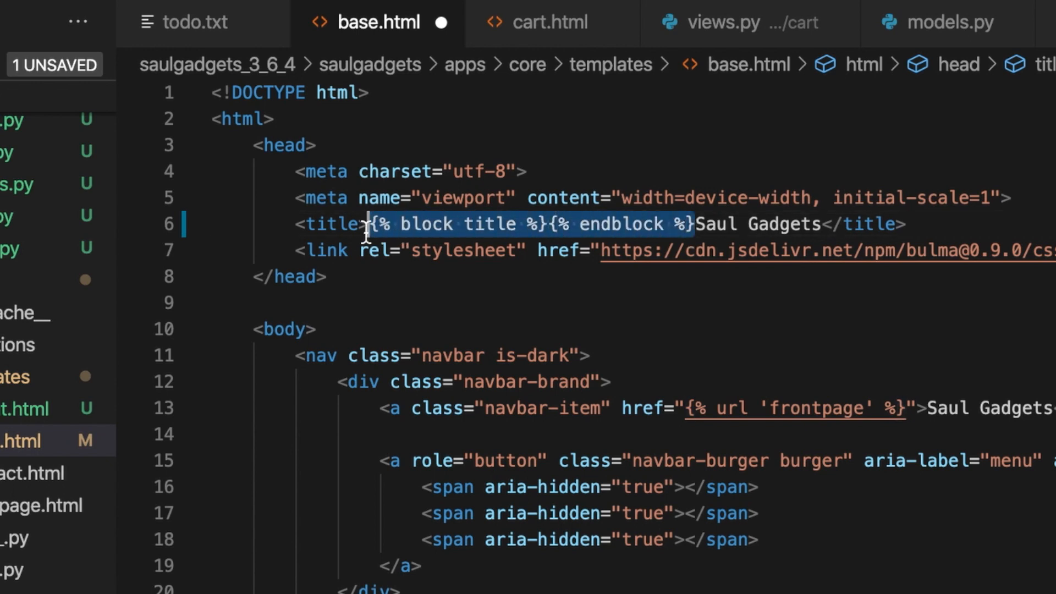
{"action": "key", "text": "ctrl+s"}
Paste the title block into cart.html after extends, fill it with 'Cart | ', and save
{"action": "left_click", "coordinate": [545, 22]}
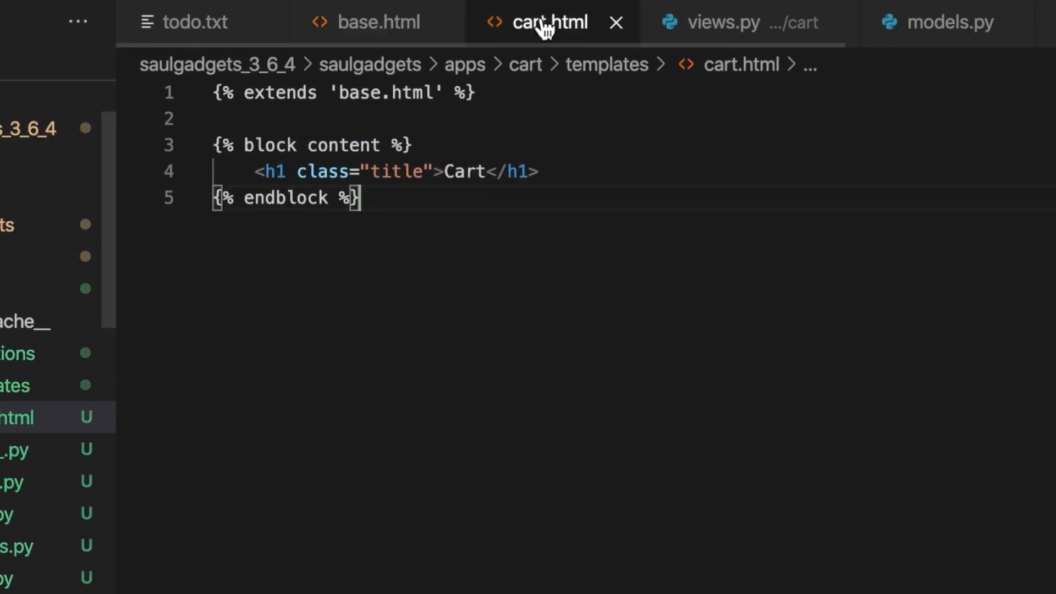
{"action": "left_click", "coordinate": [523, 94]}
{"action": "key", "text": "Return"}
{"action": "key", "text": "Return"}
{"action": "type", "text": "{% block title %}{% endblock %}"}
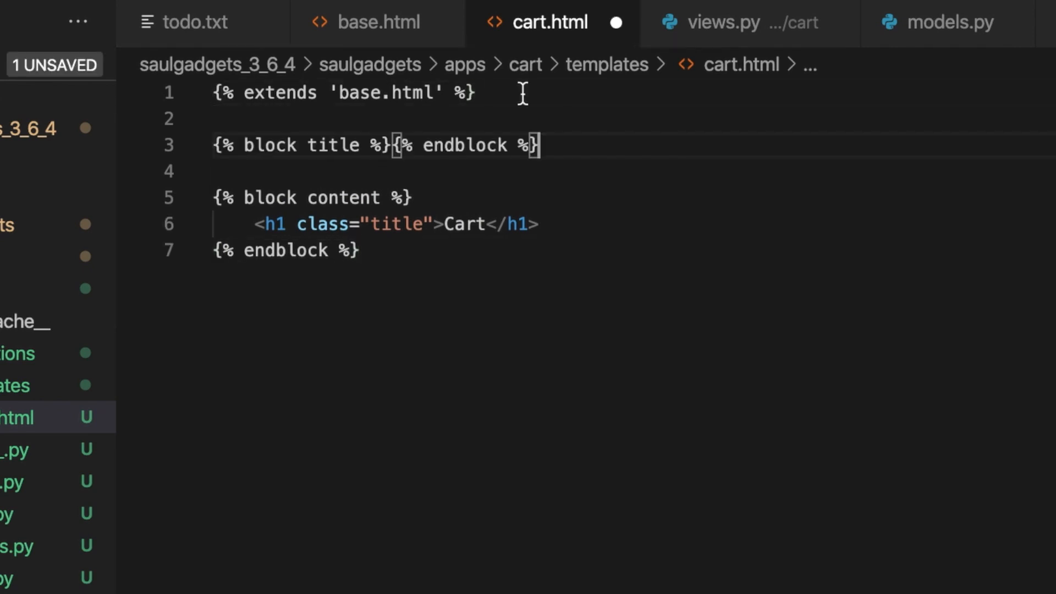
{"action": "left_click", "coordinate": [395, 145]}
{"action": "type", "text": "Cart |"}
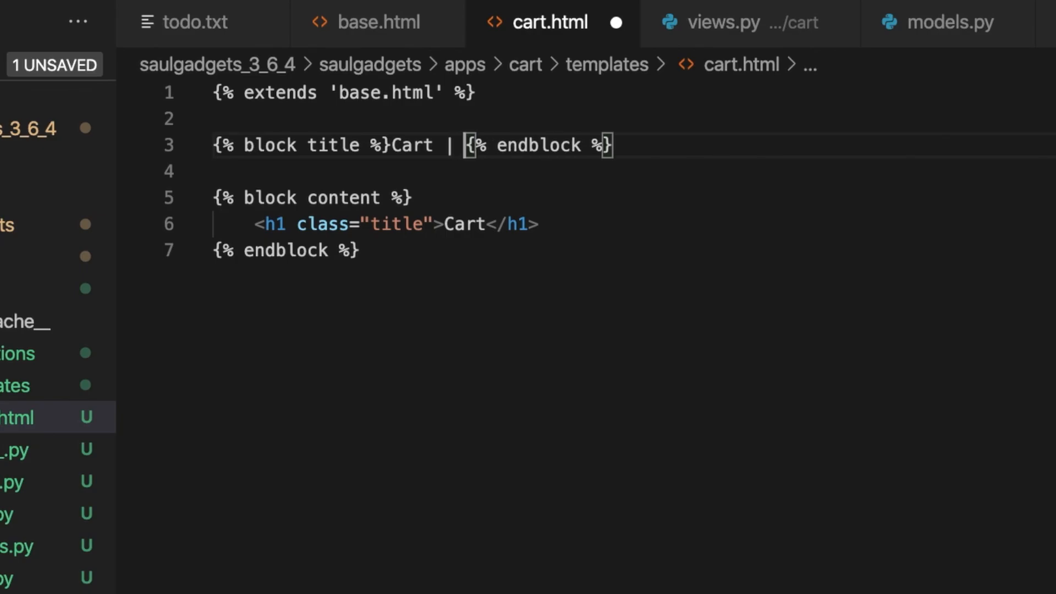
{"action": "key", "text": "ctrl+s"}
{"action": "key", "text": "super+Tab"}
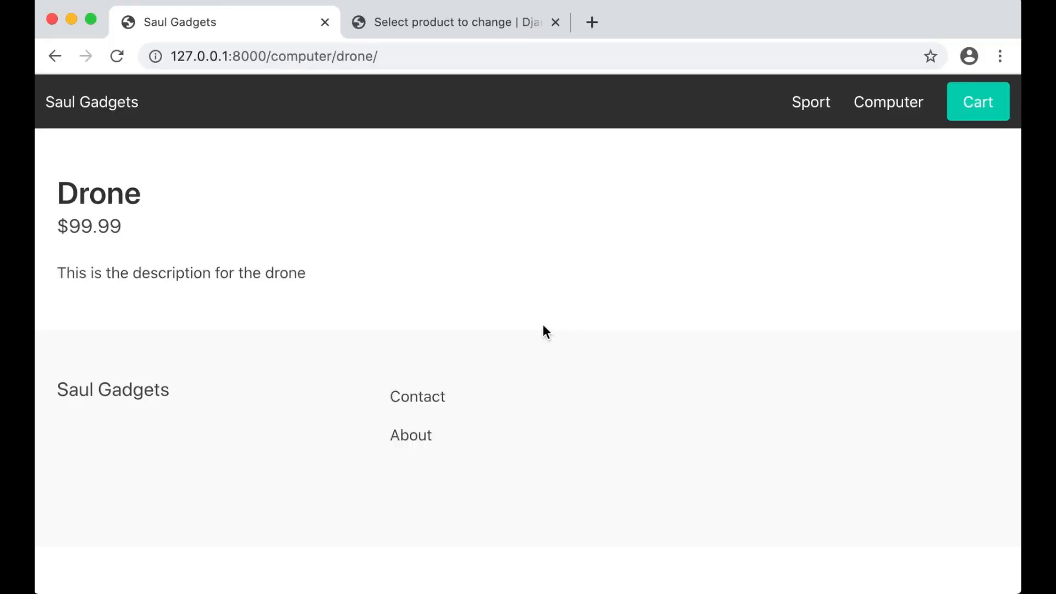
Confirm the cart tab reads 'Cart | Saul Gadgets', copy cart.html's title block line, and close the file
{"action": "left_click", "coordinate": [978, 101]}
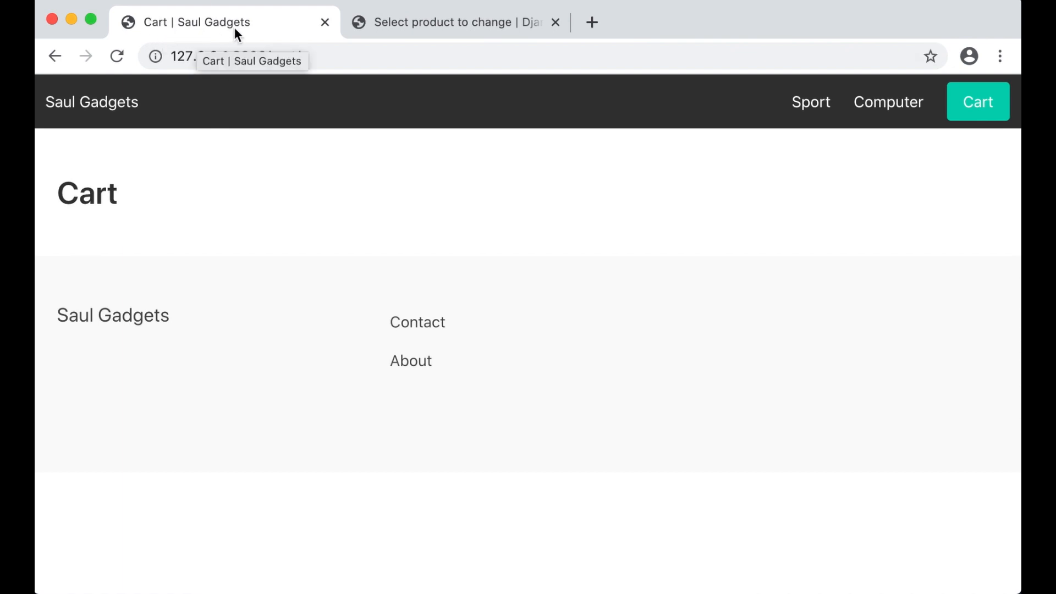
{"action": "key", "text": "super+Tab"}
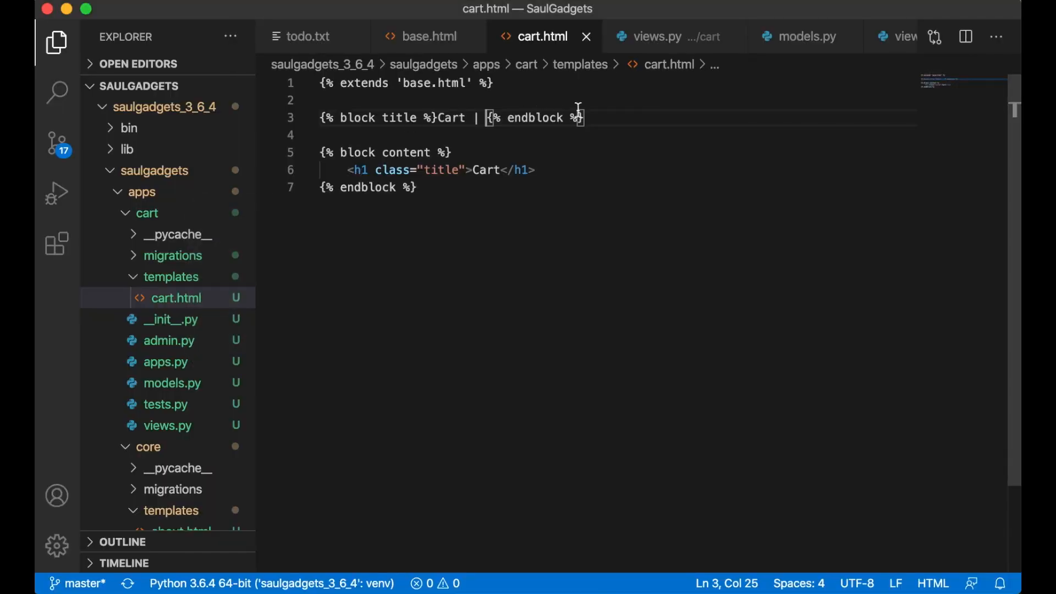
{"action": "left_click_drag", "start_coordinate": [585, 118], "coordinate": [319, 121]}
{"action": "key", "text": "super+c"}
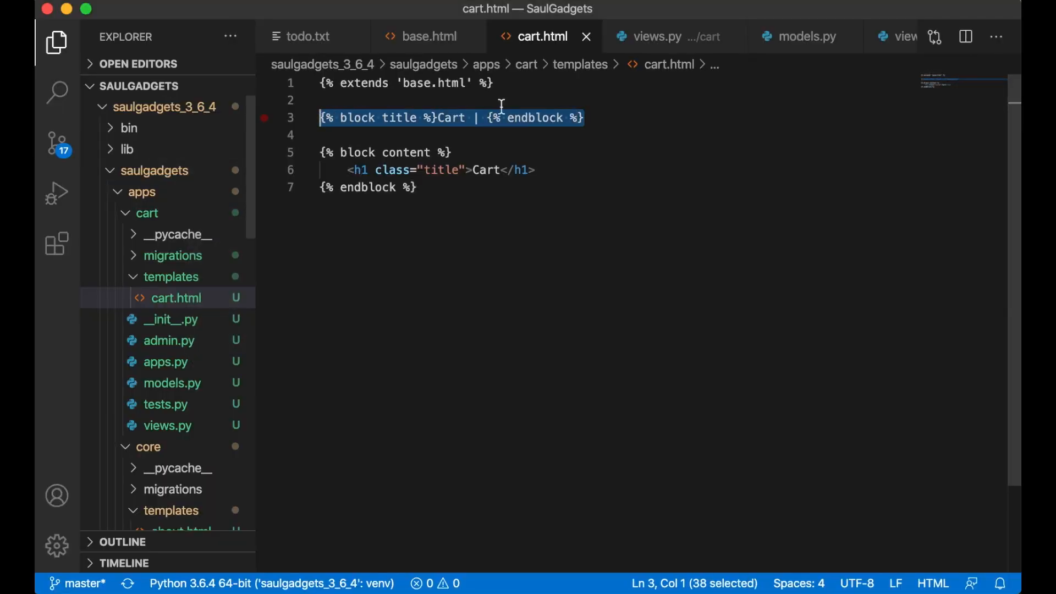
{"action": "key", "text": "super+w"}
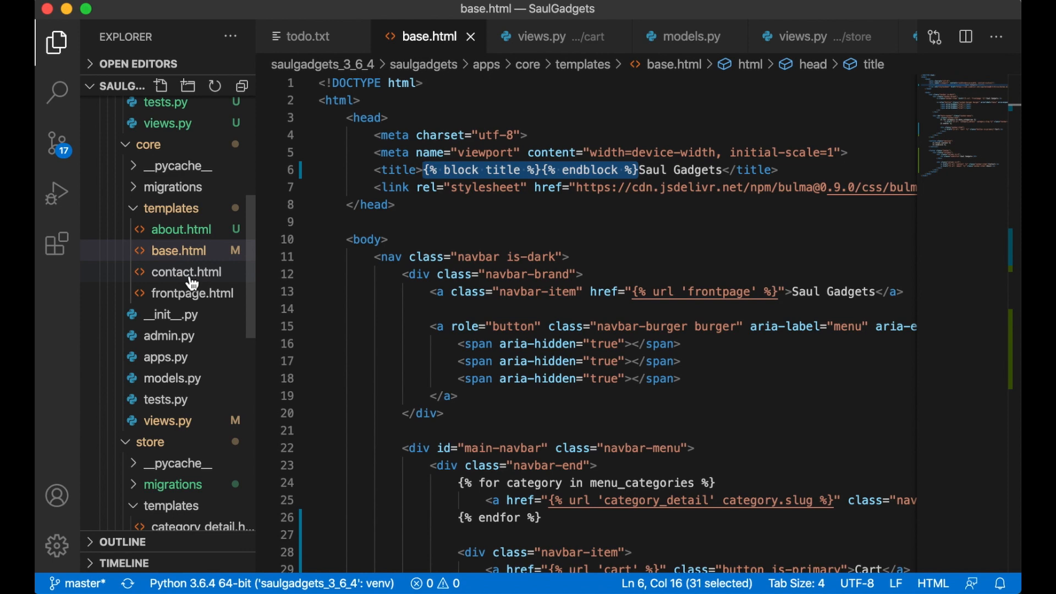
Give contact.html a title block reading 'Contact | ' and save it
{"action": "left_click", "coordinate": [186, 273]}
{"action": "left_click", "coordinate": [522, 82]}
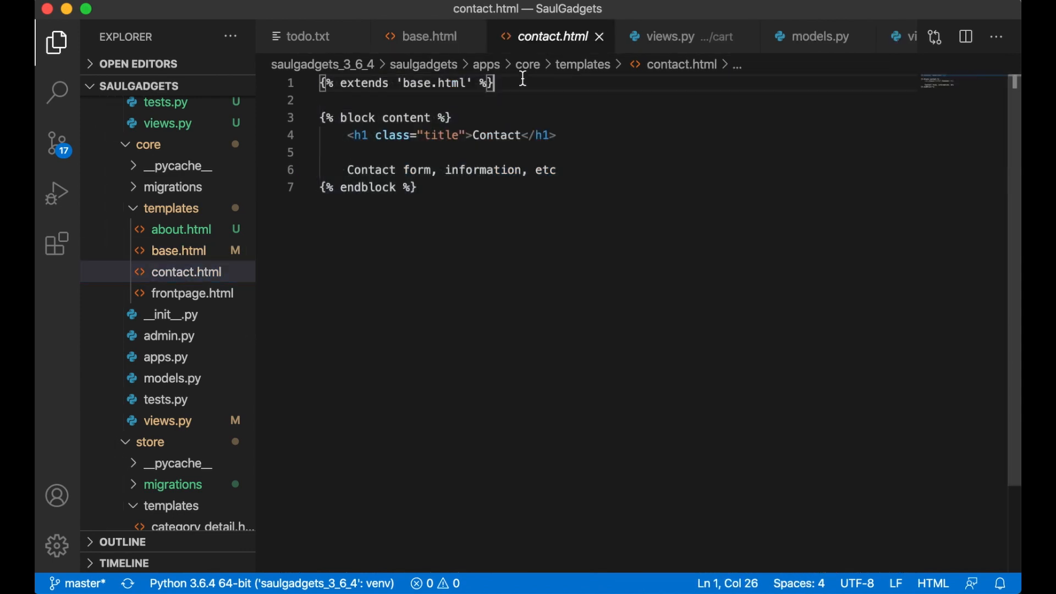
{"action": "key", "text": "Return"}
{"action": "key", "text": "Return"}
{"action": "key", "text": "super+v"}
{"action": "double_click", "coordinate": [449, 116]}
{"action": "type", "text": "Contact"}
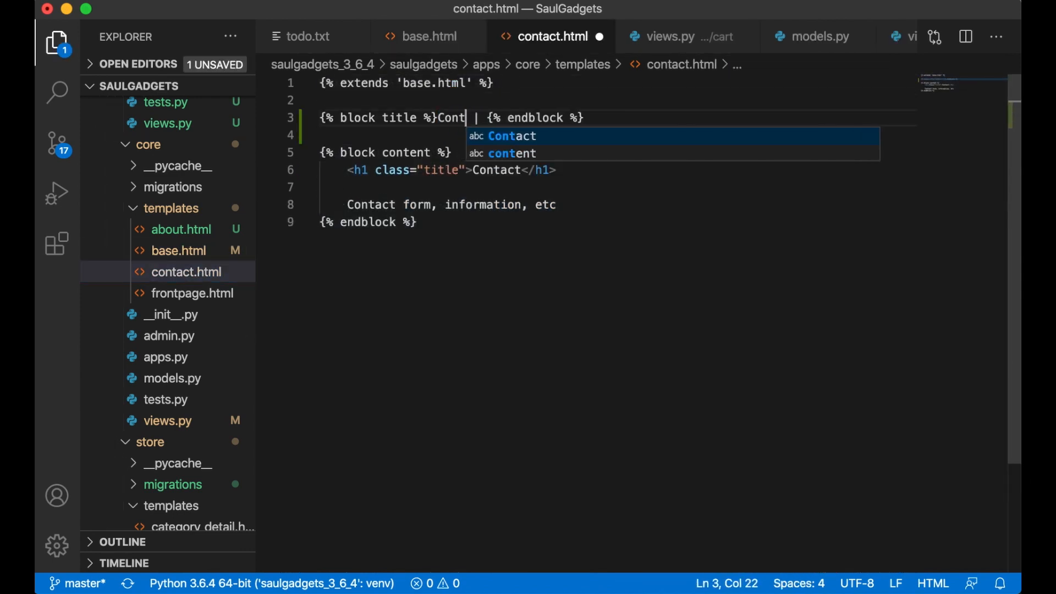
{"action": "key", "text": "super+s"}
Give about.html a title block reading 'About | ' and save it
{"action": "left_click", "coordinate": [182, 232]}
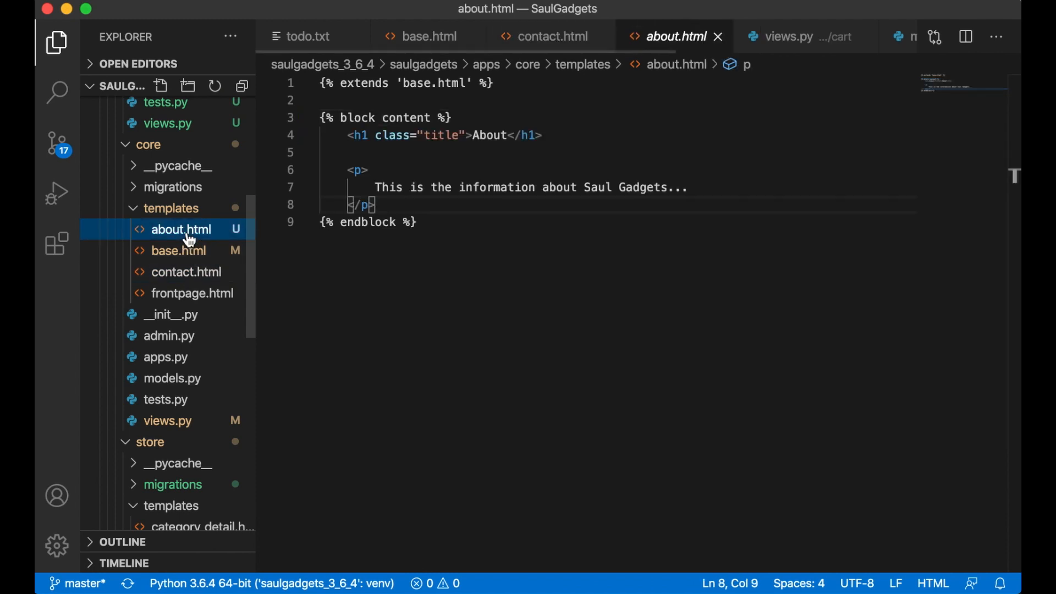
{"action": "left_click", "coordinate": [528, 83]}
{"action": "key", "text": "Return"}
{"action": "key", "text": "Return"}
{"action": "key", "text": "super+v"}
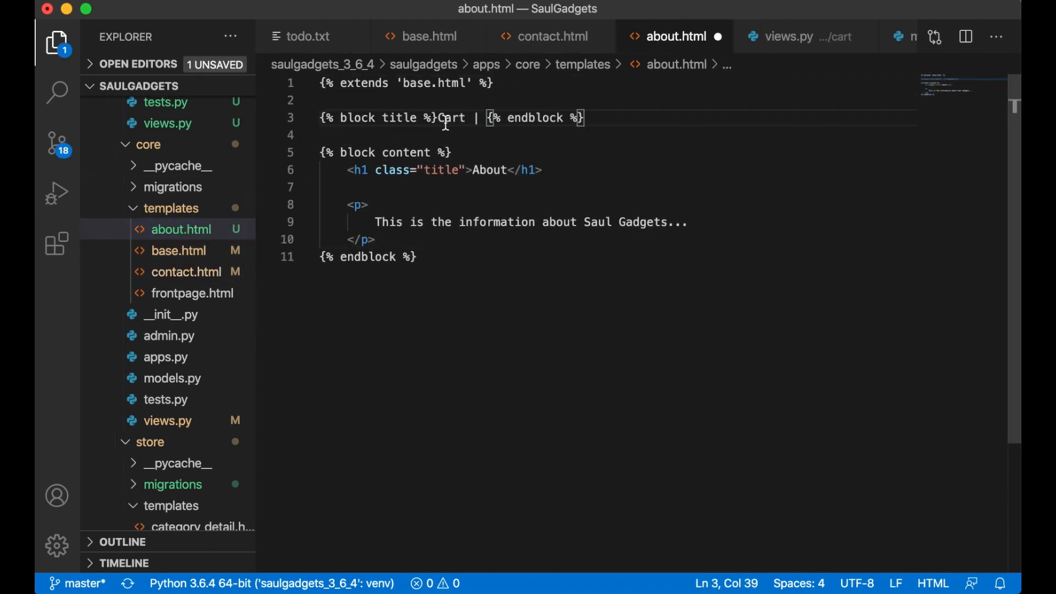
{"action": "double_click", "coordinate": [449, 118]}
{"action": "type", "text": "About"}
{"action": "key", "text": "super+s"}
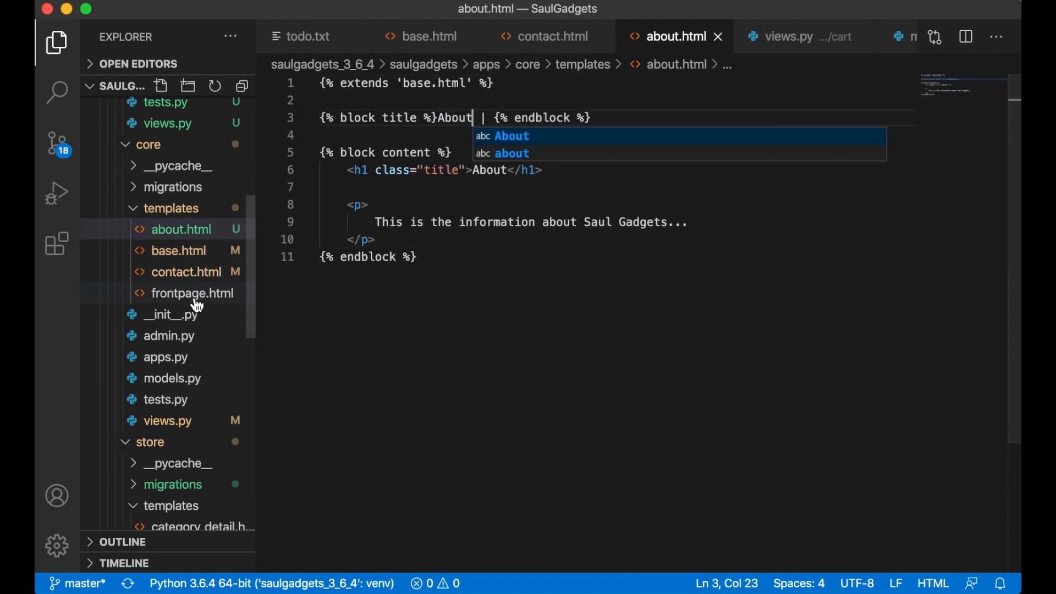
Give frontpage.html a title block reading 'Welcome | ' and save it
{"action": "left_click", "coordinate": [192, 294]}
{"action": "left_click", "coordinate": [528, 83]}
{"action": "key", "text": "Return"}
{"action": "key", "text": "Return"}
{"action": "key", "text": "super+v"}
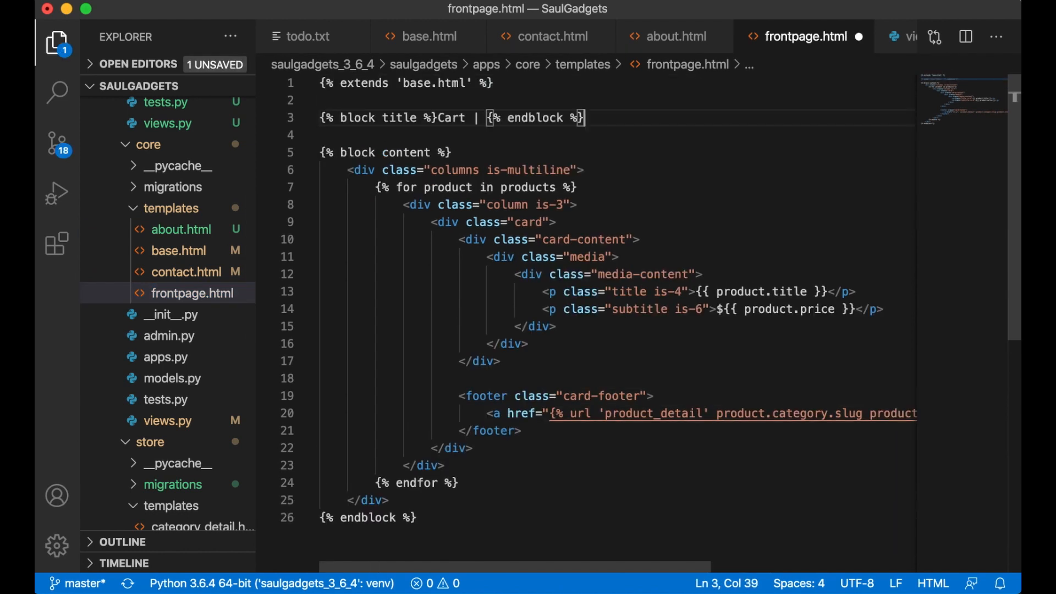
{"action": "double_click", "coordinate": [450, 117]}
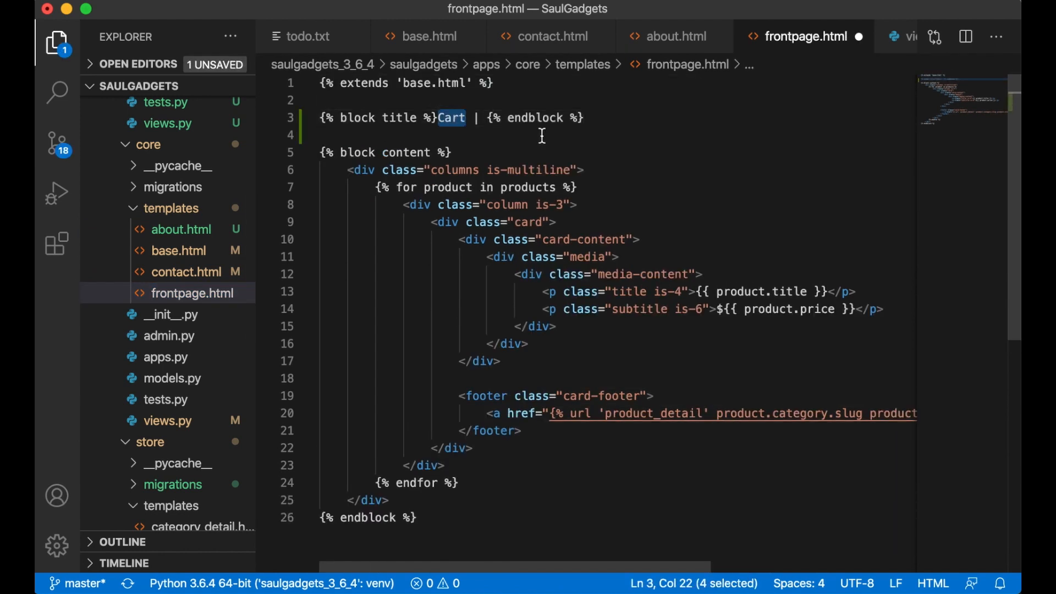
{"action": "type", "text": "Welcome"}
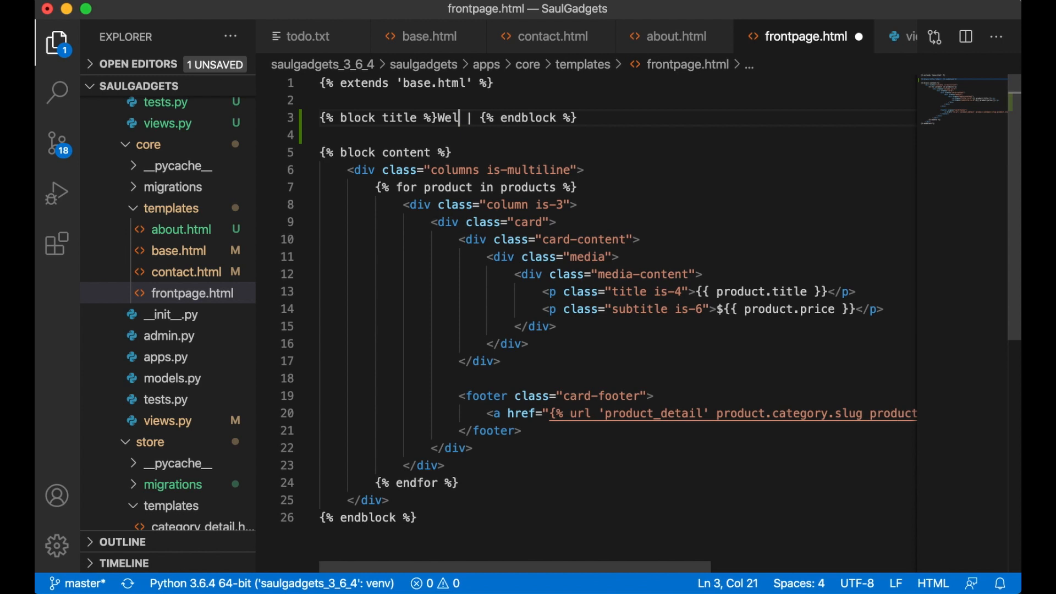
{"action": "key", "text": "super+s"}
{"action": "scroll", "coordinate": [163, 281], "scroll_direction": "down", "scroll_amount": 5}
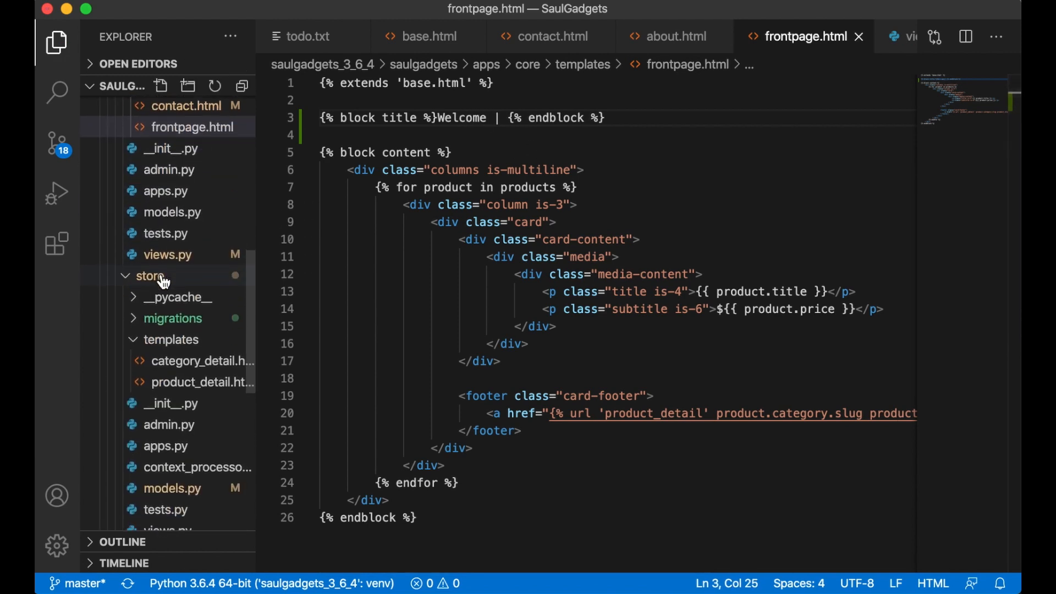
{"action": "left_click", "coordinate": [190, 303]}
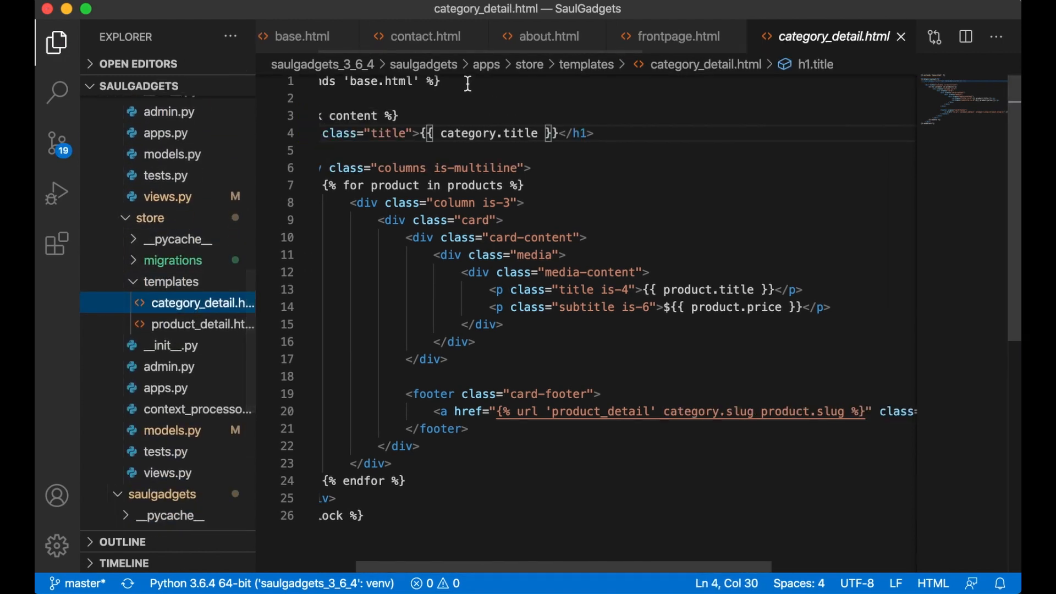
Give category_detail.html a title block reading '{{ category.title }} | ' and save it
{"action": "left_click", "coordinate": [466, 99]}
{"action": "key", "text": "super+v"}
{"action": "double_click", "coordinate": [451, 118]}
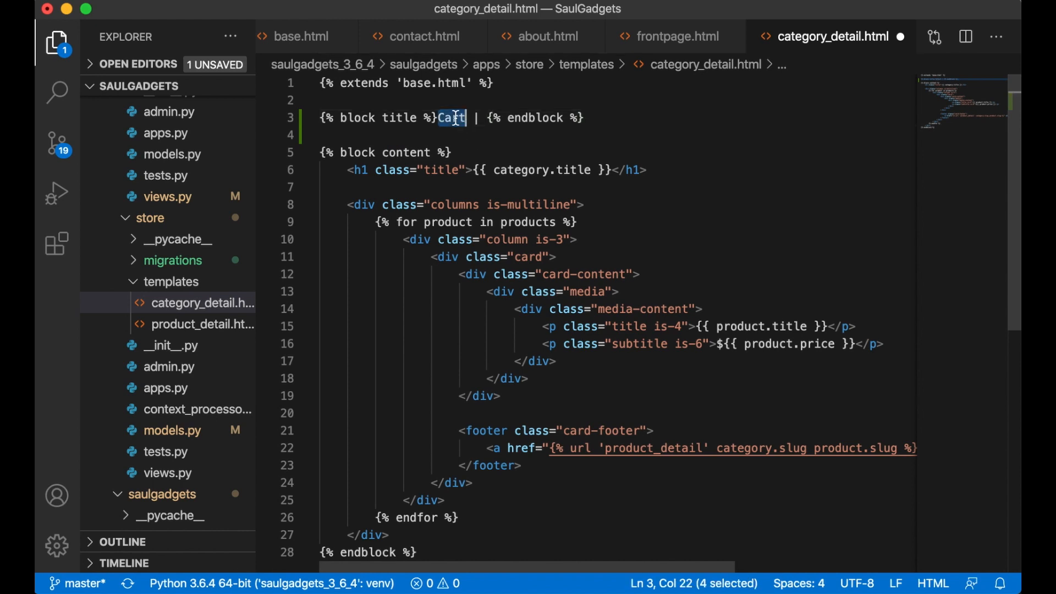
{"action": "type", "text": "{{"}
{"action": "type", "text": " category."}
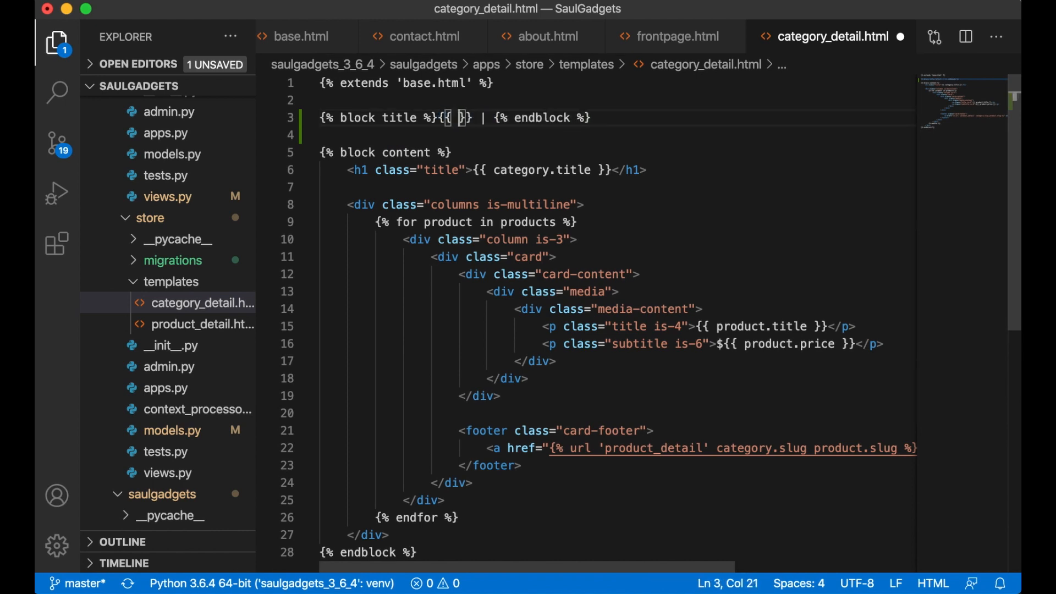
{"action": "type", "text": "title}}"}
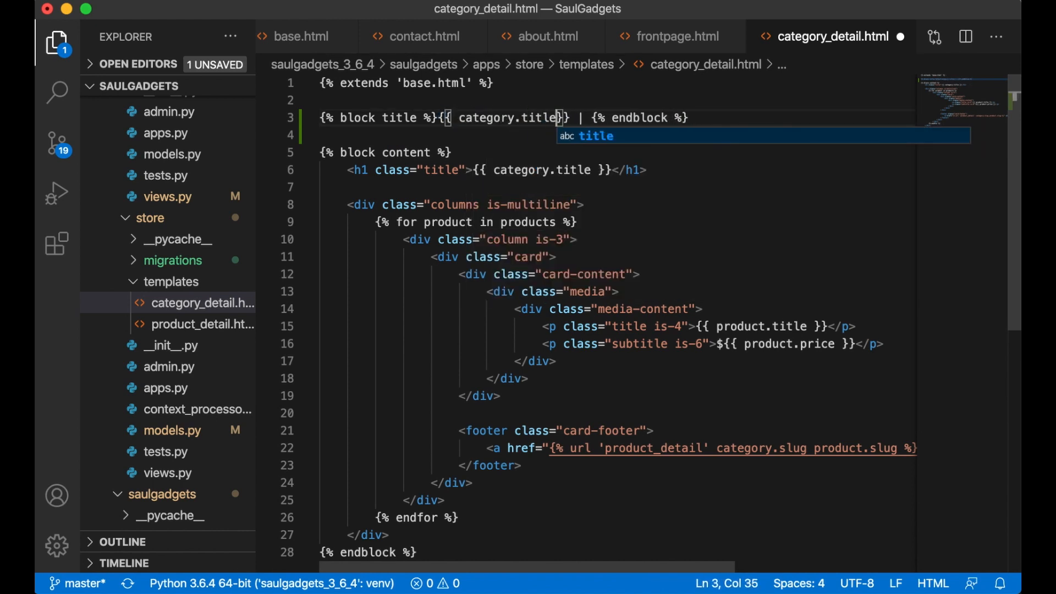
{"action": "key", "text": "super+s"}
Give product_detail.html a title block reading '{{ product.title }} | ' and save it
{"action": "left_click", "coordinate": [203, 324]}
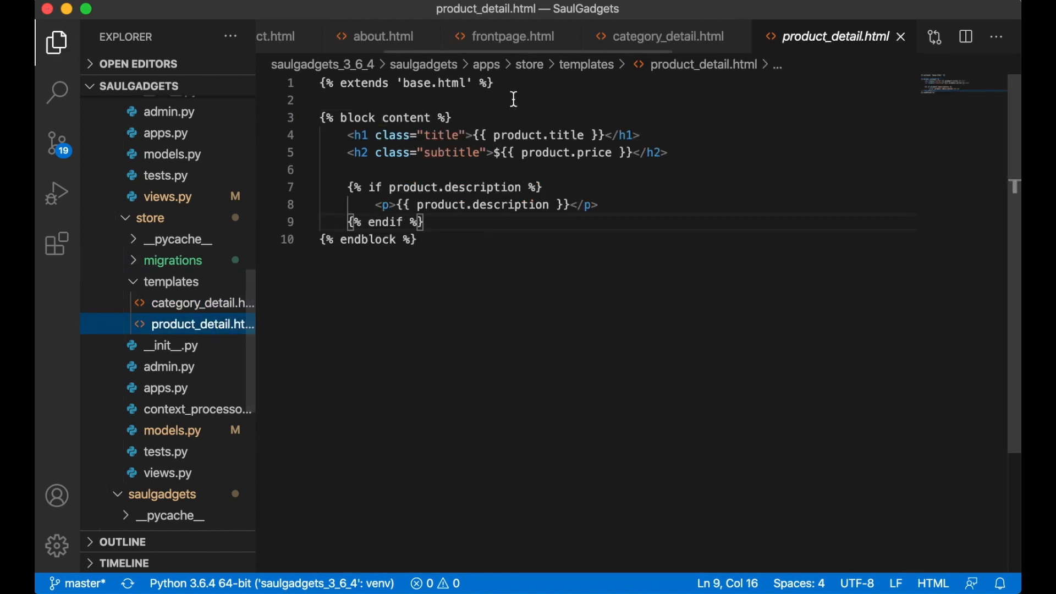
{"action": "left_click", "coordinate": [463, 126]}
{"action": "key", "text": "super+v"}
{"action": "double_click", "coordinate": [451, 118]}
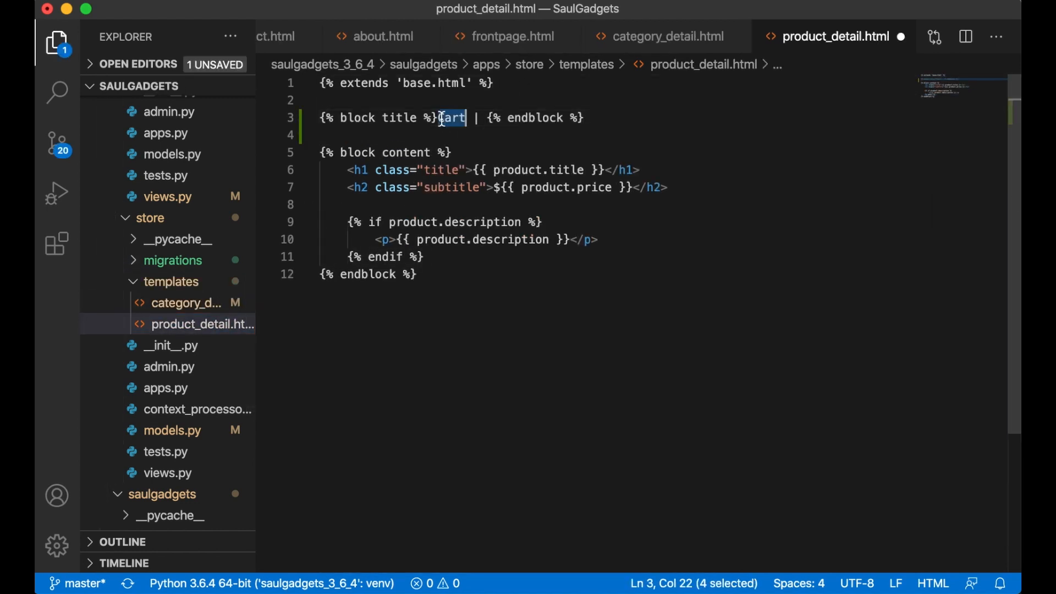
{"action": "type", "text": "{{ product"}
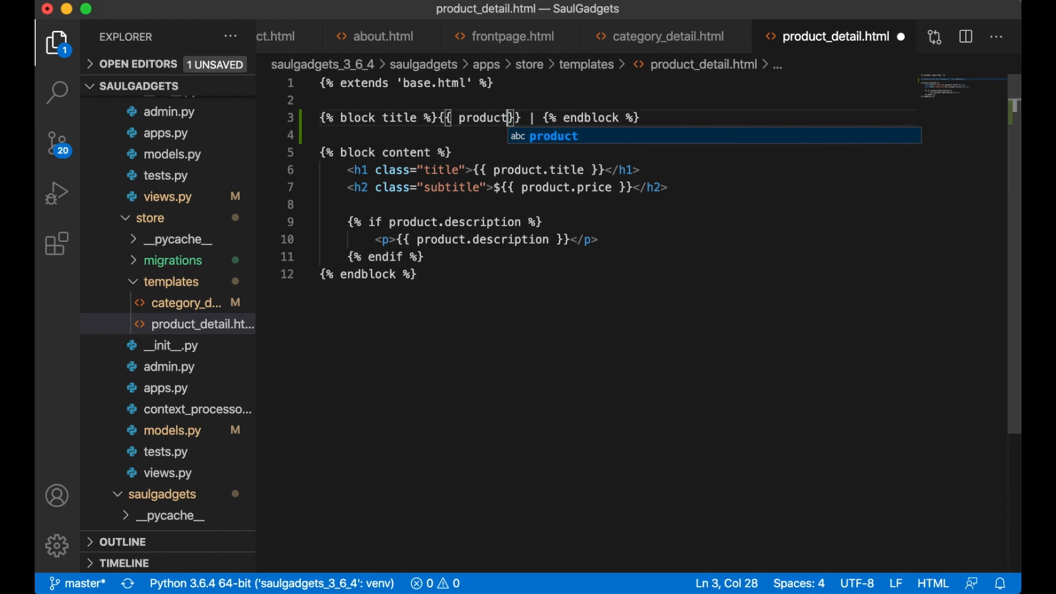
{"action": "type", "text": ".title"}
{"action": "key", "text": "super+s"}
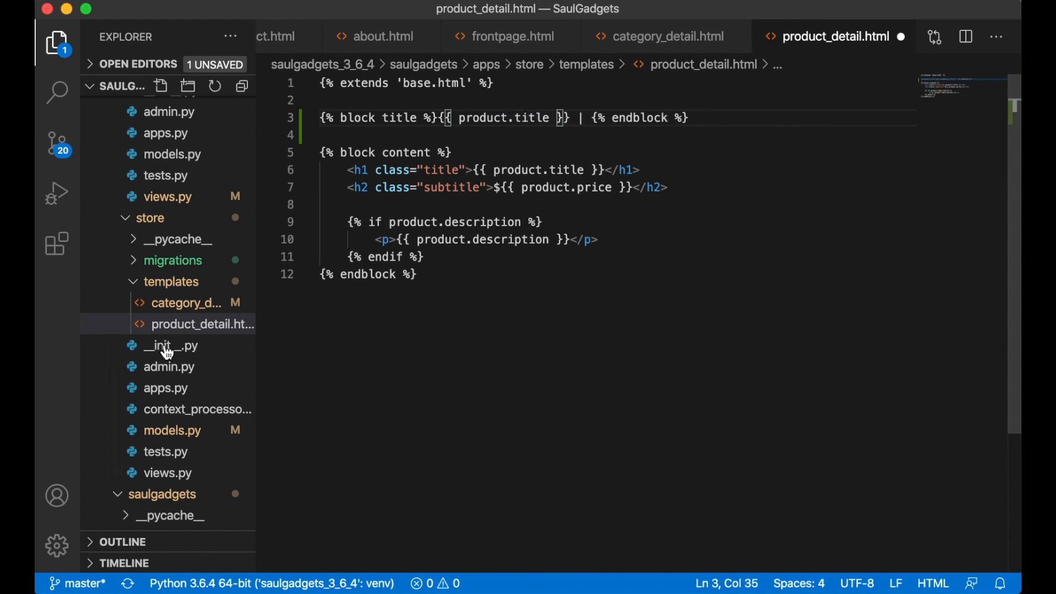
{"action": "key", "text": "super+Tab"}
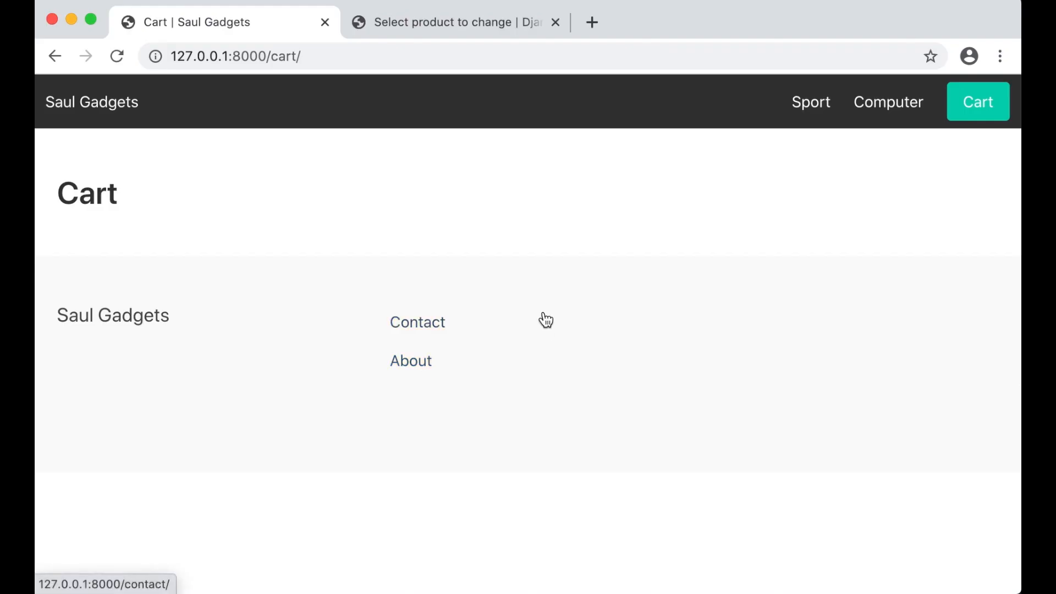
Visit the Sport, Outdoor shower, home, About and Contact pages to verify each '| Saul Gadgets' tab title
{"action": "left_click", "coordinate": [811, 101]}
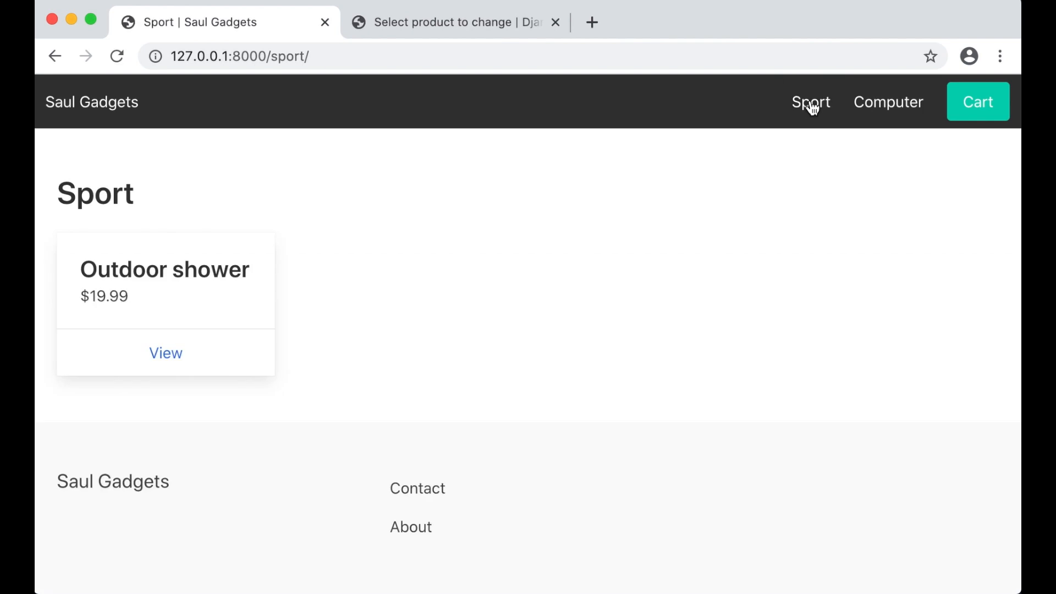
{"action": "left_click", "coordinate": [167, 353]}
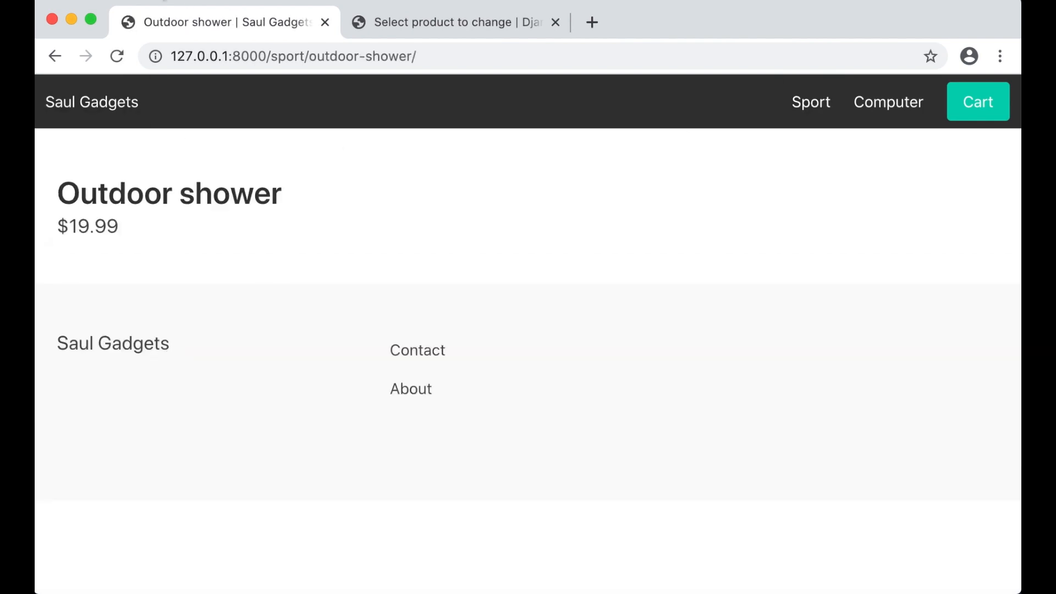
{"action": "left_click", "coordinate": [92, 101]}
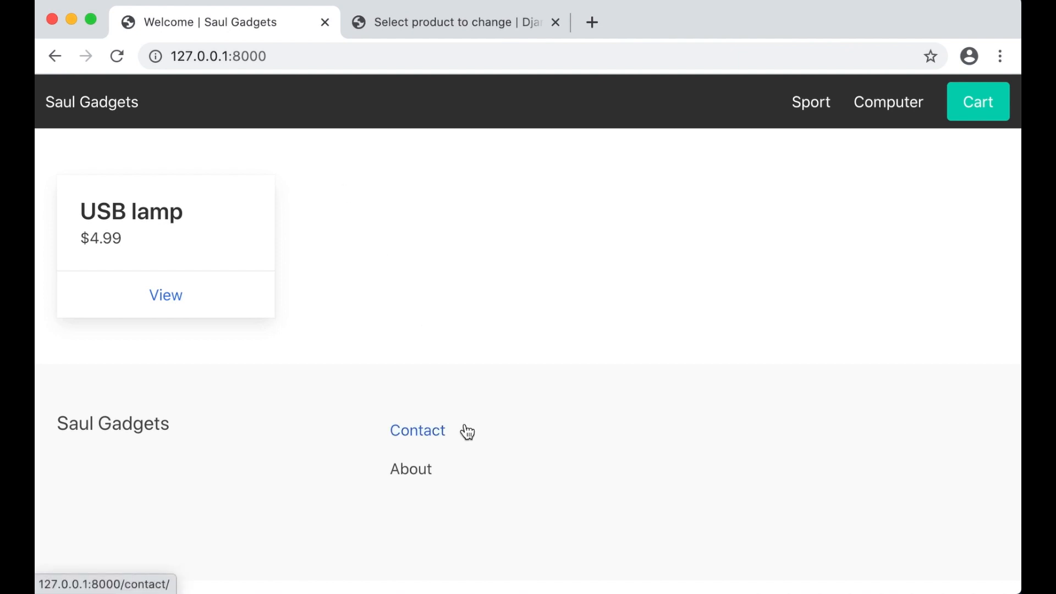
{"action": "left_click", "coordinate": [422, 470]}
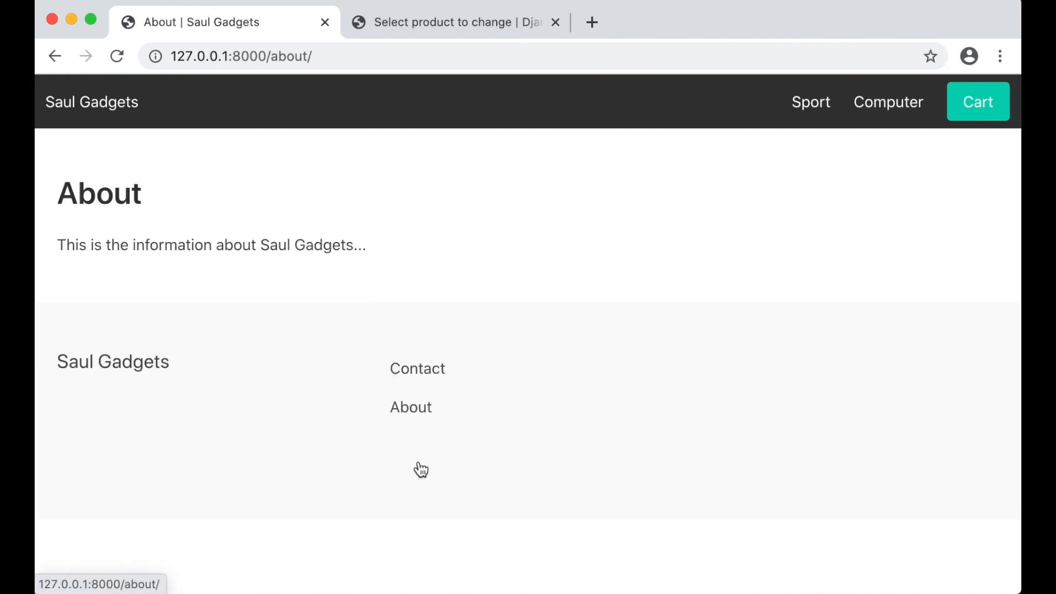
{"action": "left_click", "coordinate": [429, 373]}
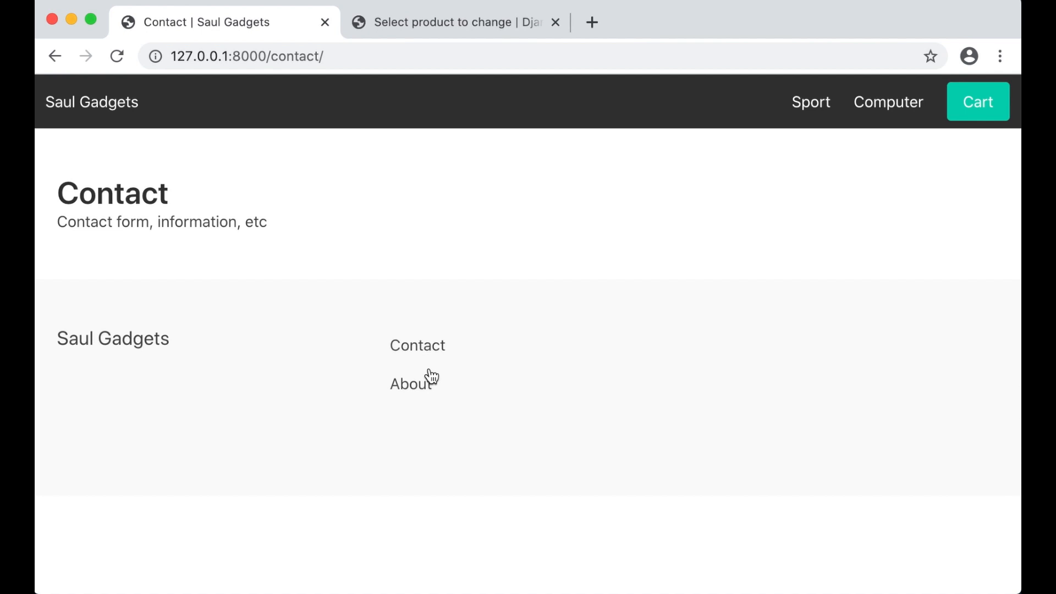